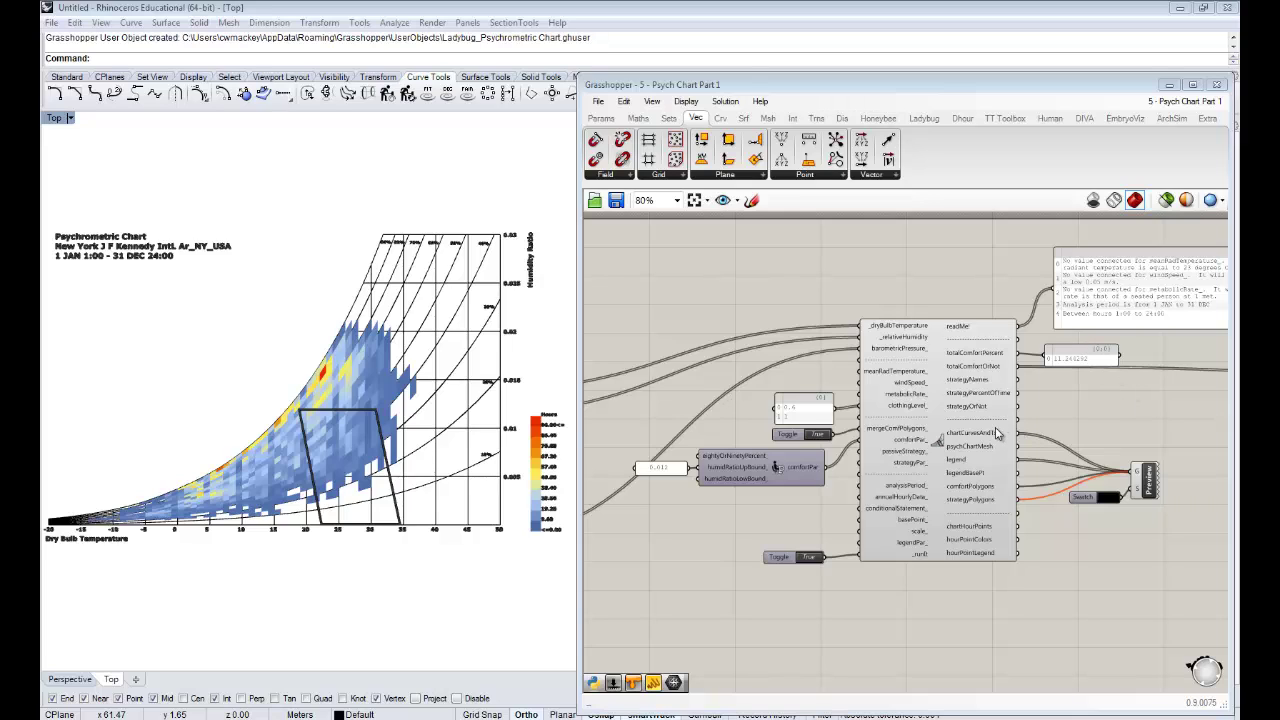
Examine the psychrometric chart definition, from the imported weather data through the chart component's inputs to its outputs
mouse_move(993, 432)
right_click_drag(795, 428, 1190, 400)
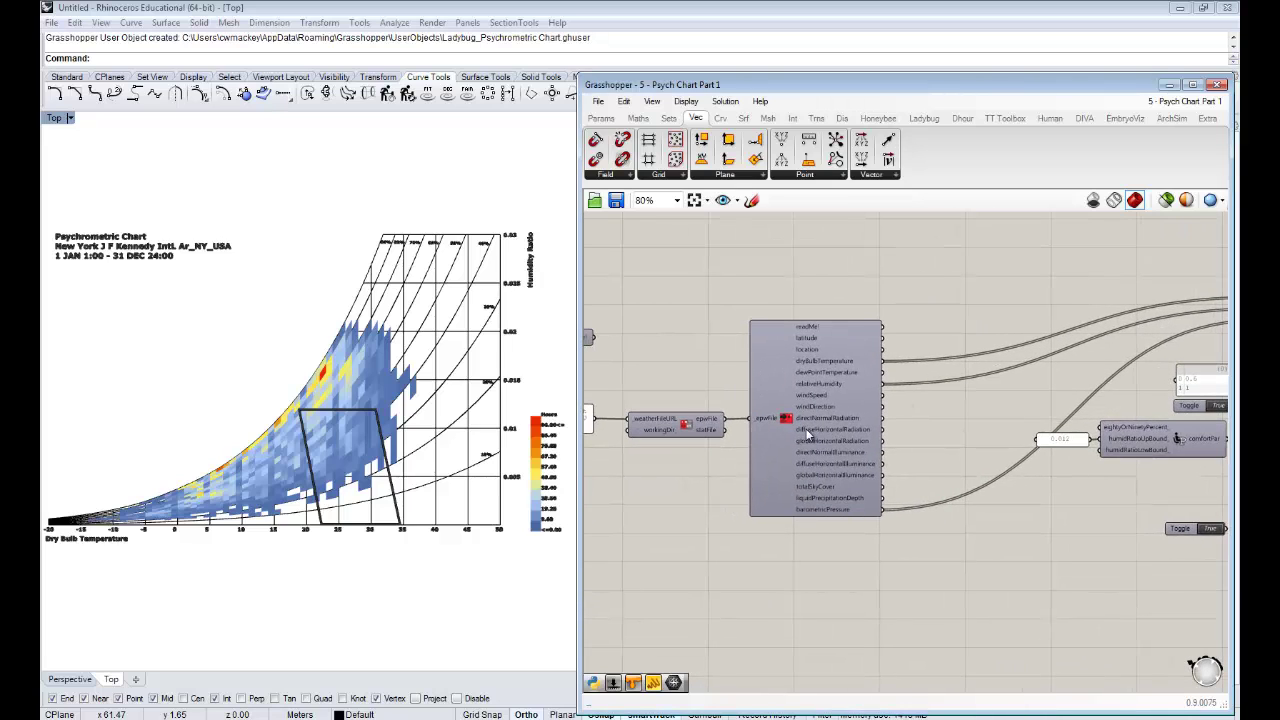
left_click(803, 432)
right_click_drag(986, 429, 744, 431)
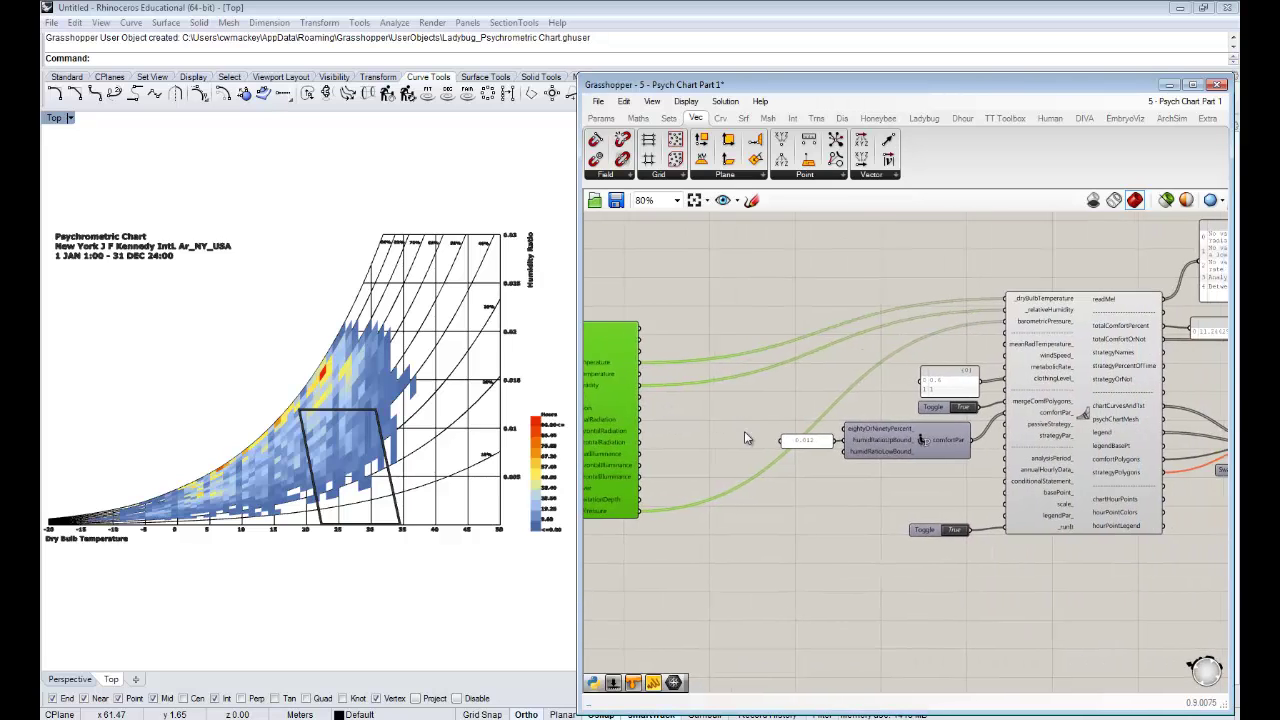
left_click(760, 380)
right_click_drag(934, 442, 758, 450)
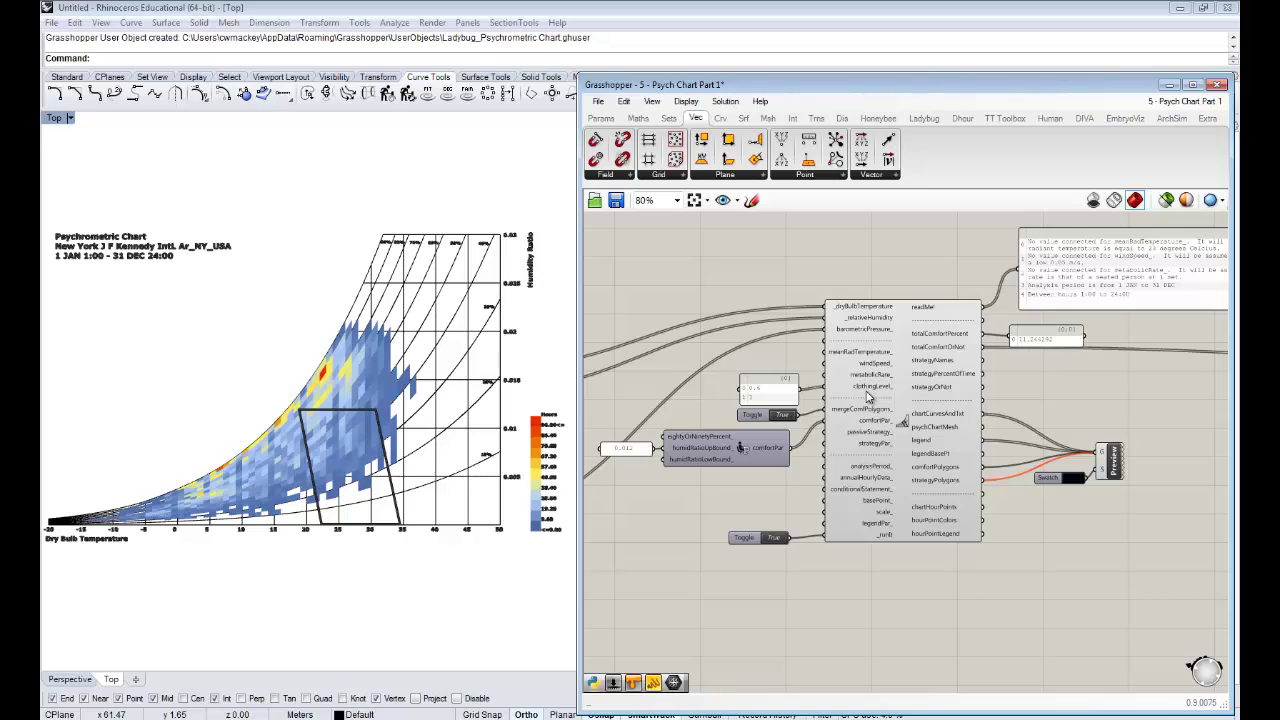
mouse_move(869, 394)
scroll(1060, 530, "down", 2)
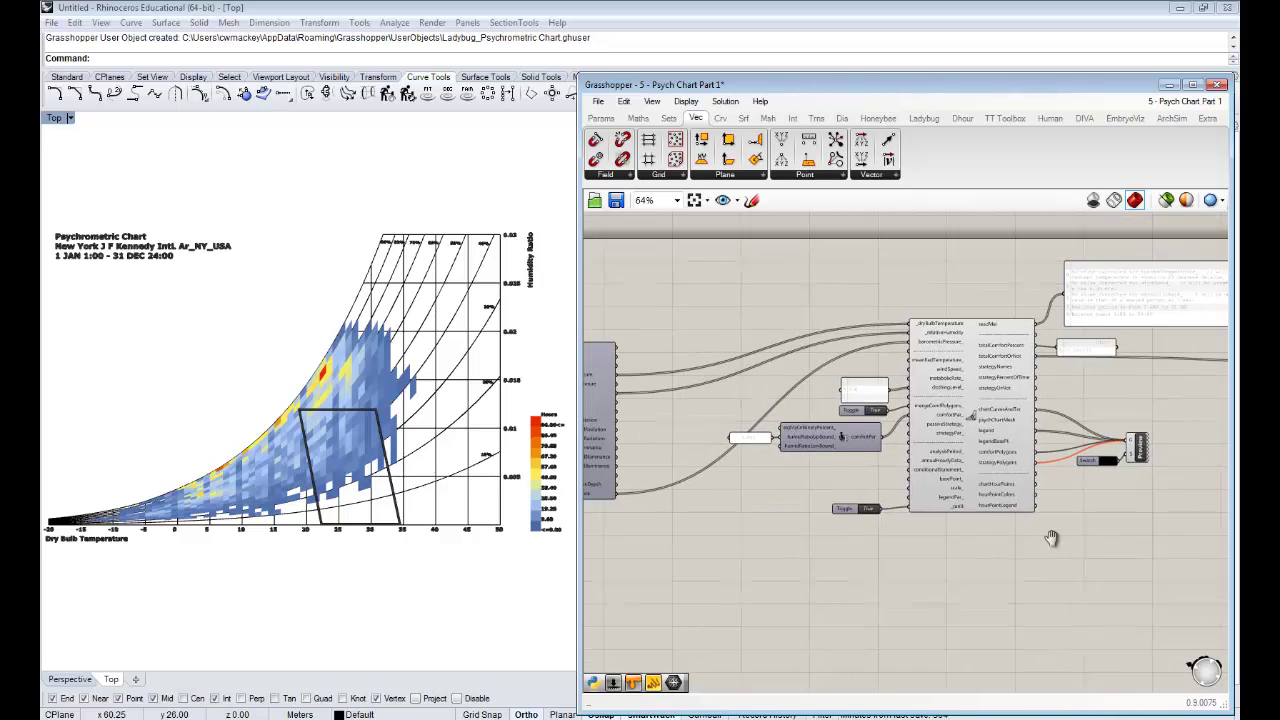
scroll(960, 508, "up", 2)
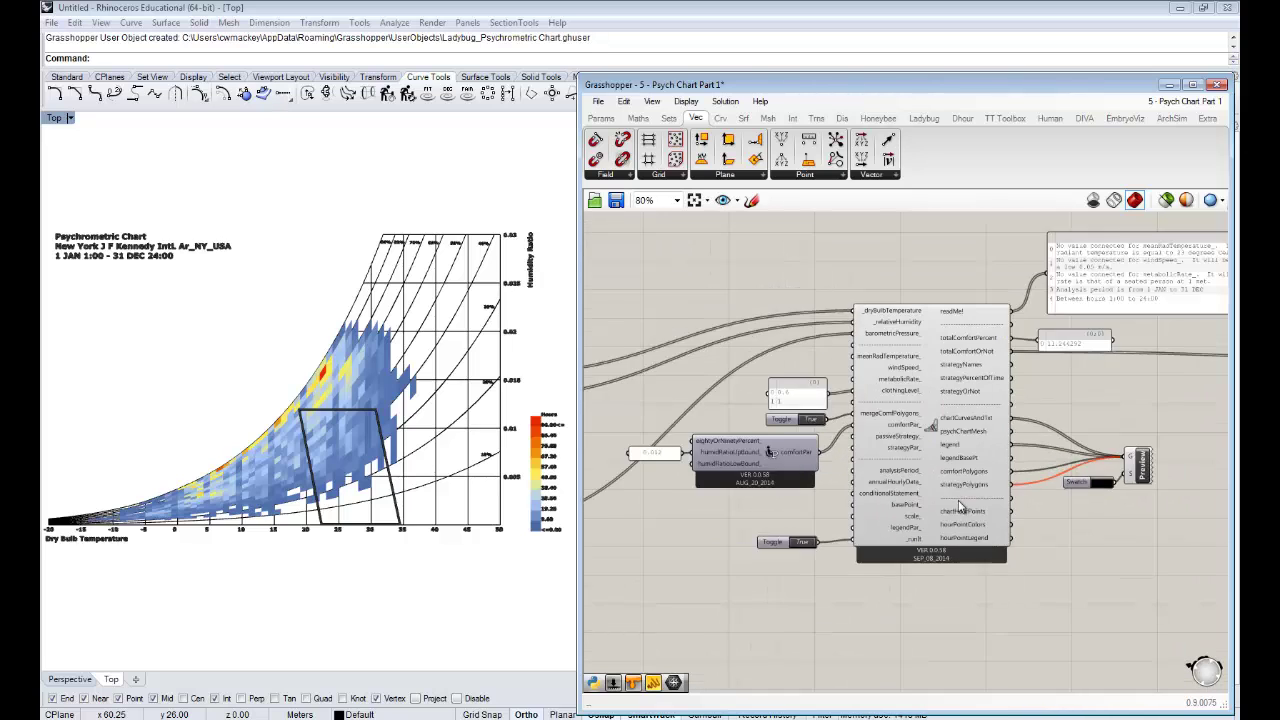
Select the New York chart workflow from the weather file URL panel through the Preview component, leaving out the readMe! panel, and duplicate it
scroll(960, 508, "down", 3)
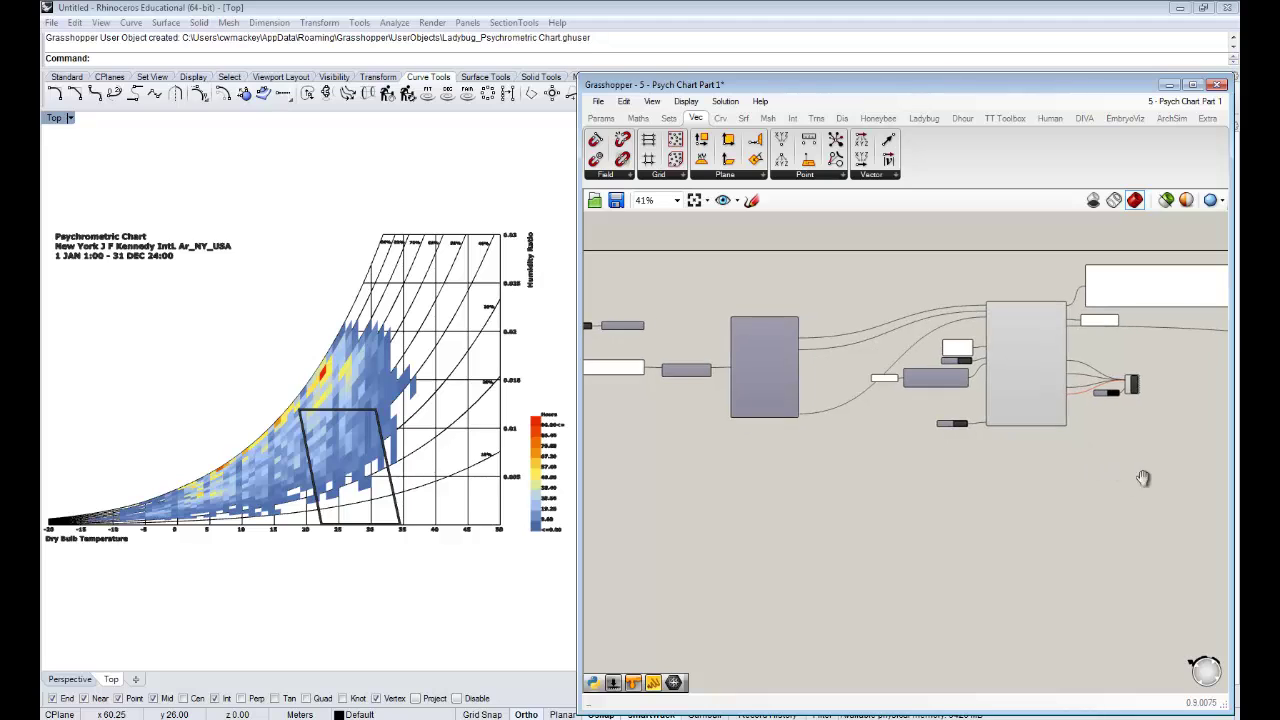
right_click_drag(1143, 478, 1165, 479)
left_click_drag(1181, 487, 712, 293)
left_click_drag(700, 464, 610, 349, "shift")
right_click_drag(871, 449, 822, 475)
scroll(981, 375, "up", 5)
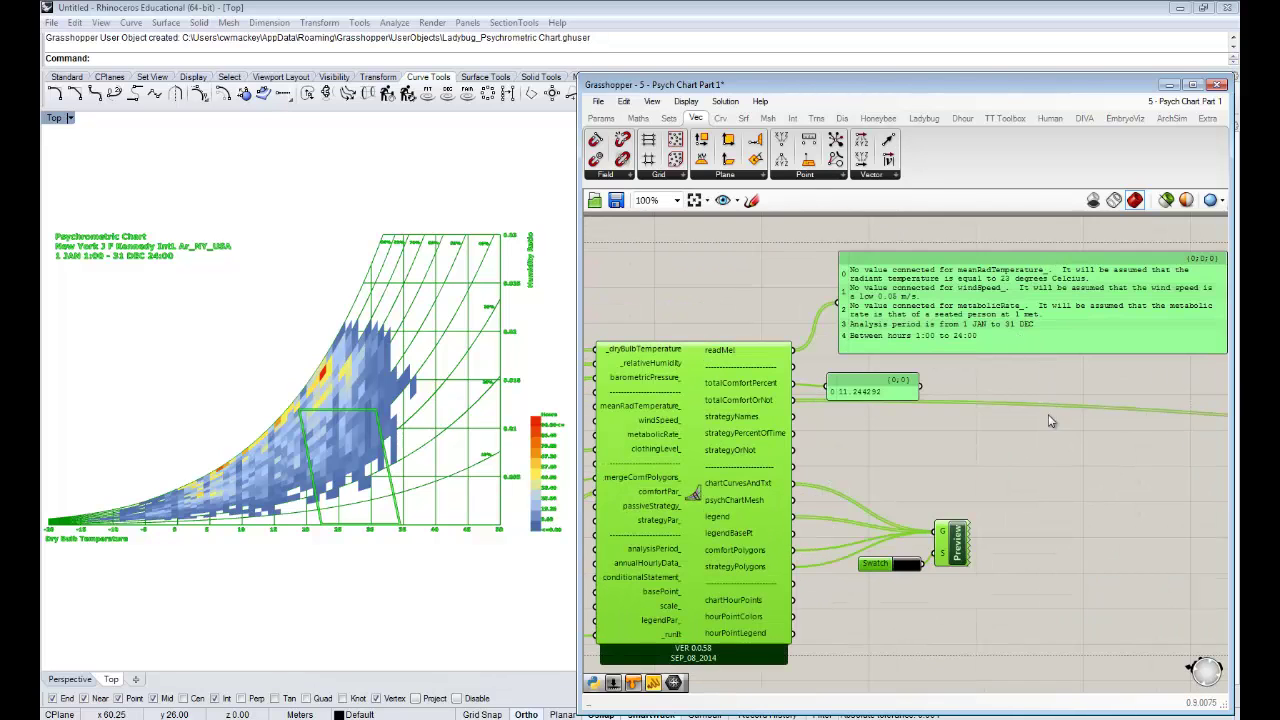
left_click_drag(1064, 456, 986, 290)
left_click_drag(1112, 424, 1000, 270, "ctrl")
scroll(1031, 384, "down", 4)
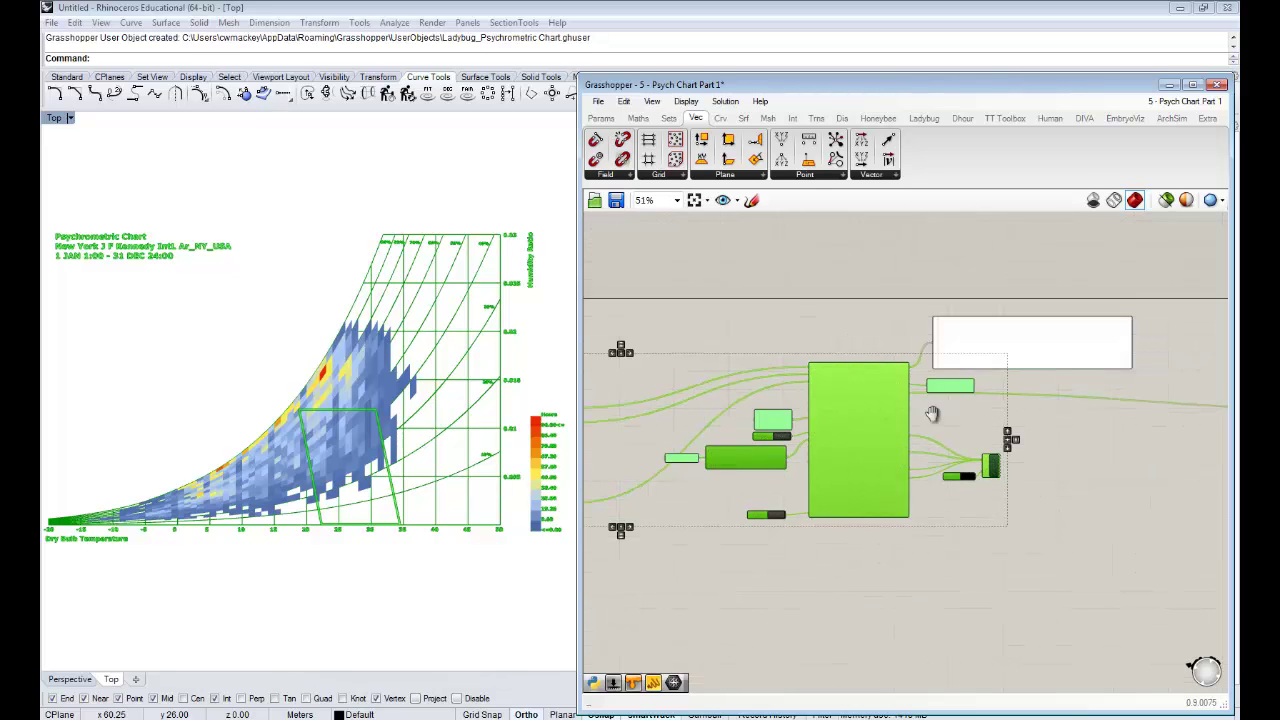
right_click_drag(931, 413, 1063, 366)
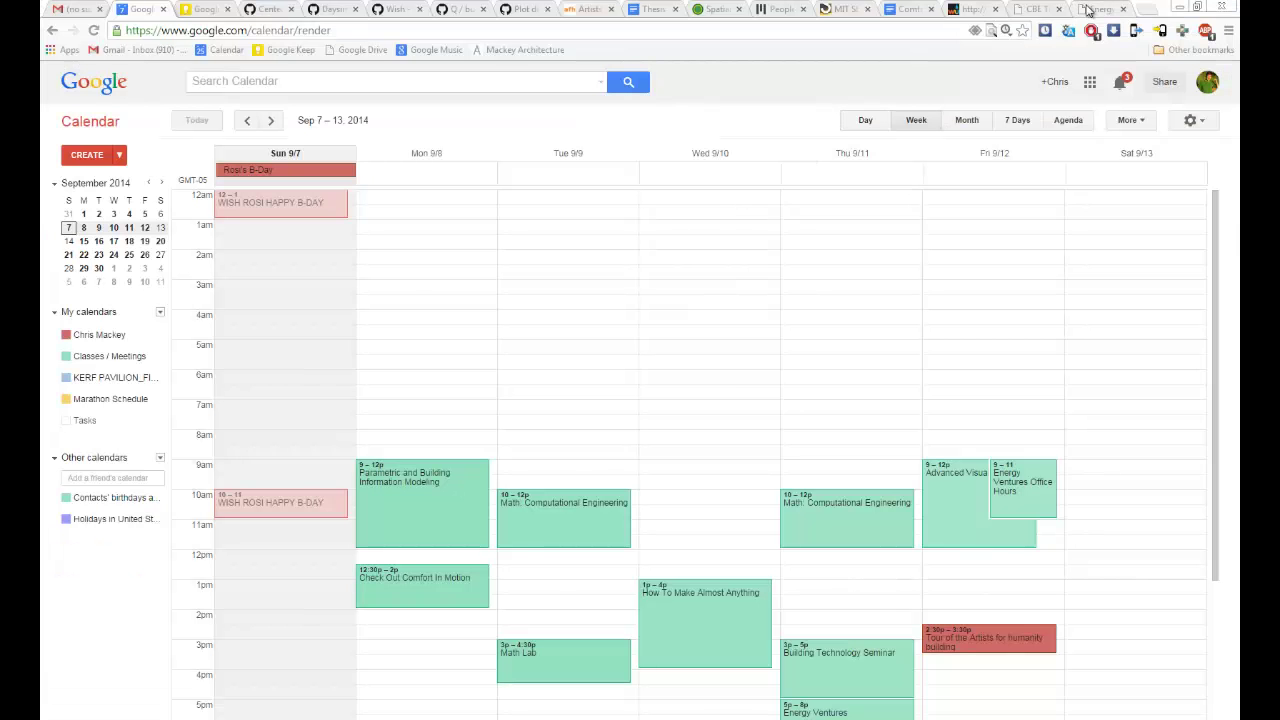
In the browser's EnergyPlus weather data page, copy California's Burbank-Glendale-Passadena Bob Hope AP 722880 (TMY3) ZIP link address and return to Grasshopper
left_click(1088, 10)
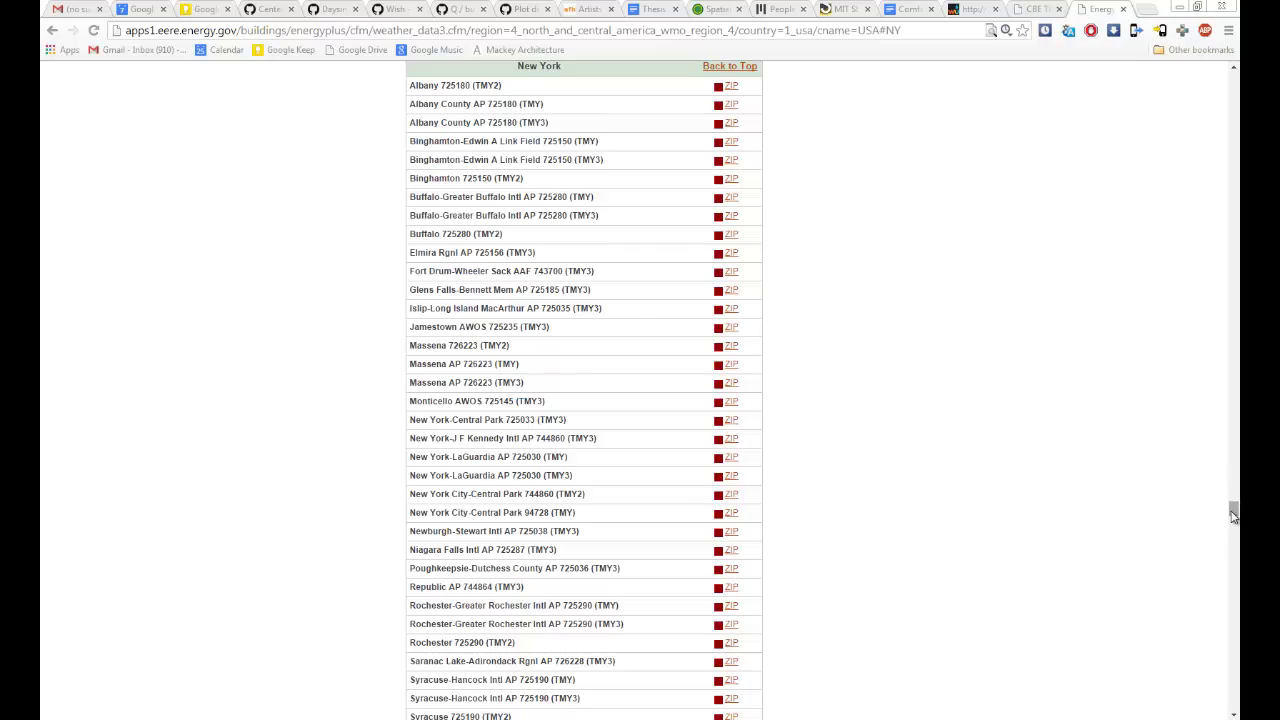
left_click_drag(1233, 509, 1234, 80)
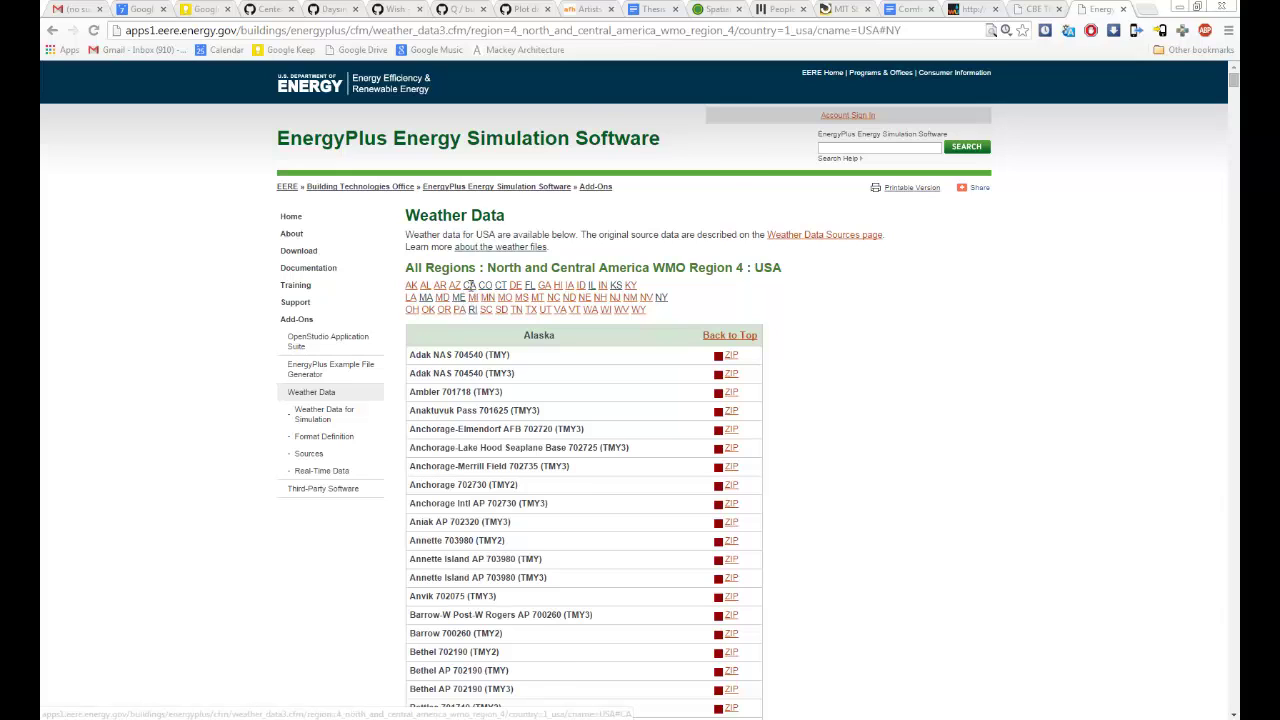
left_click(469, 287)
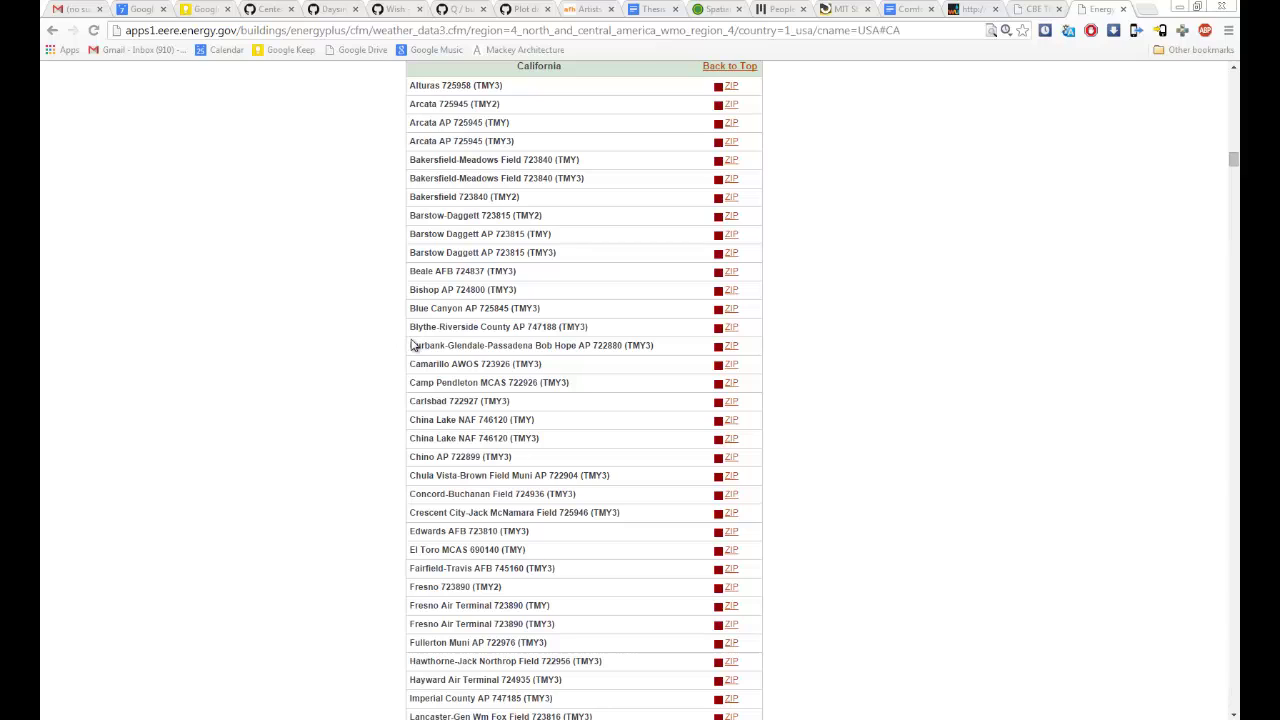
right_click(731, 349)
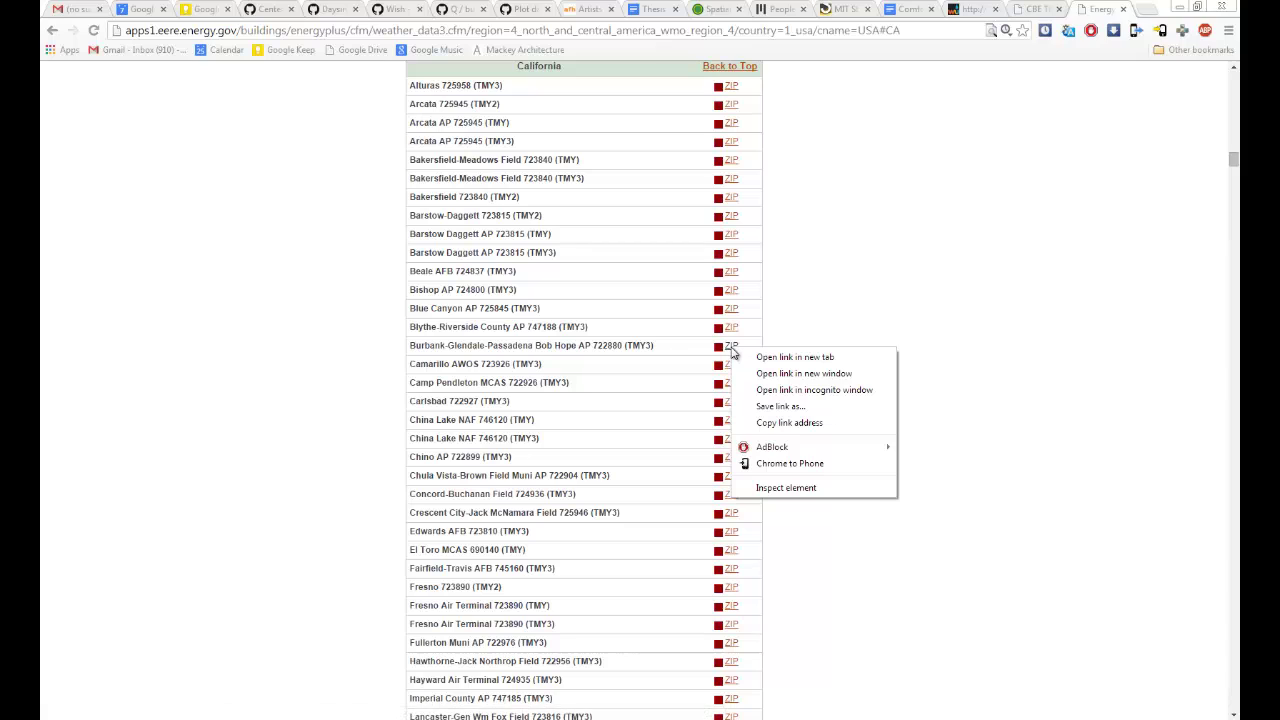
left_click(770, 423)
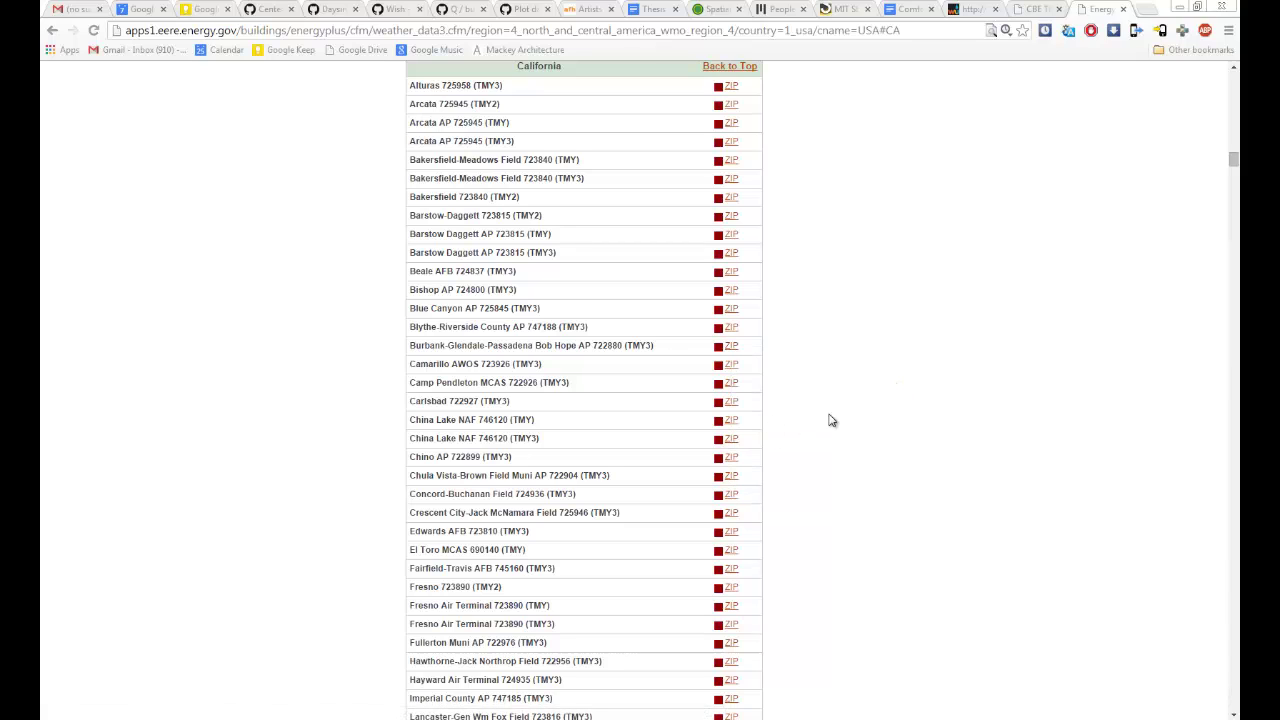
left_click(1182, 8)
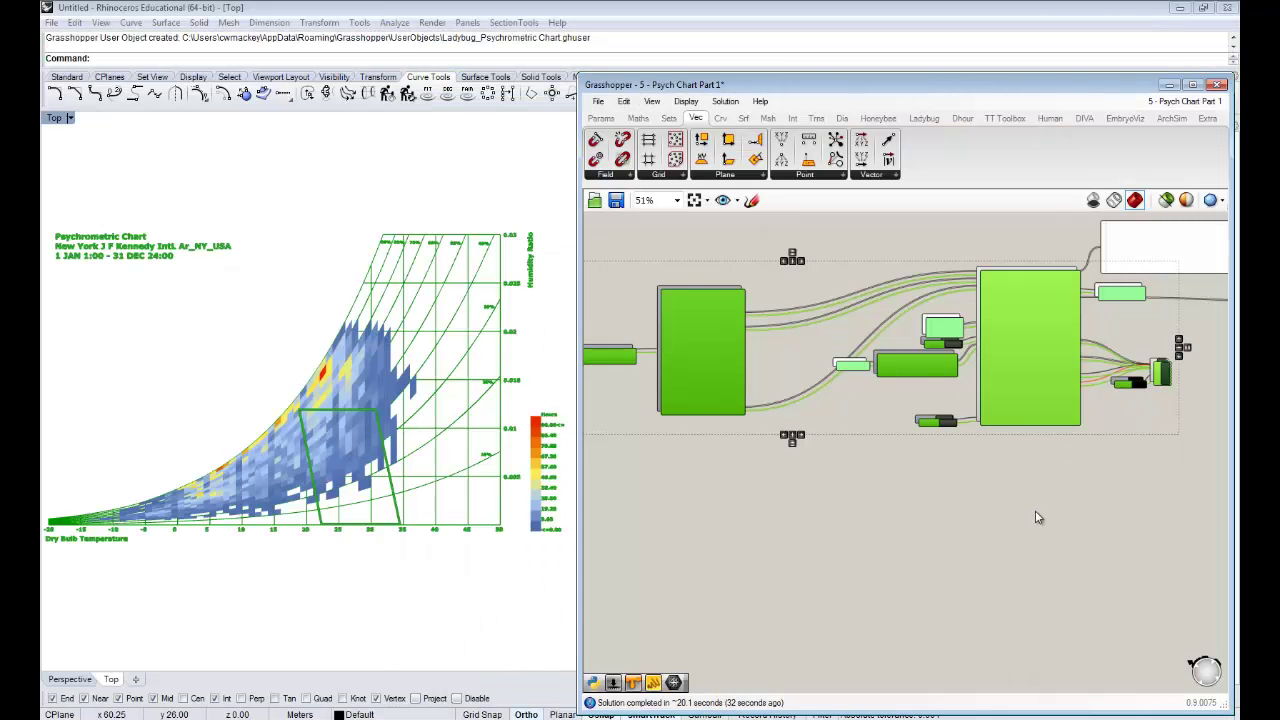
Move the duplicated workflow into the empty canvas area below the original and deselect it
right_click_drag(1042, 474, 1064, 397)
left_click_drag(1081, 301, 1128, 422, "alt")
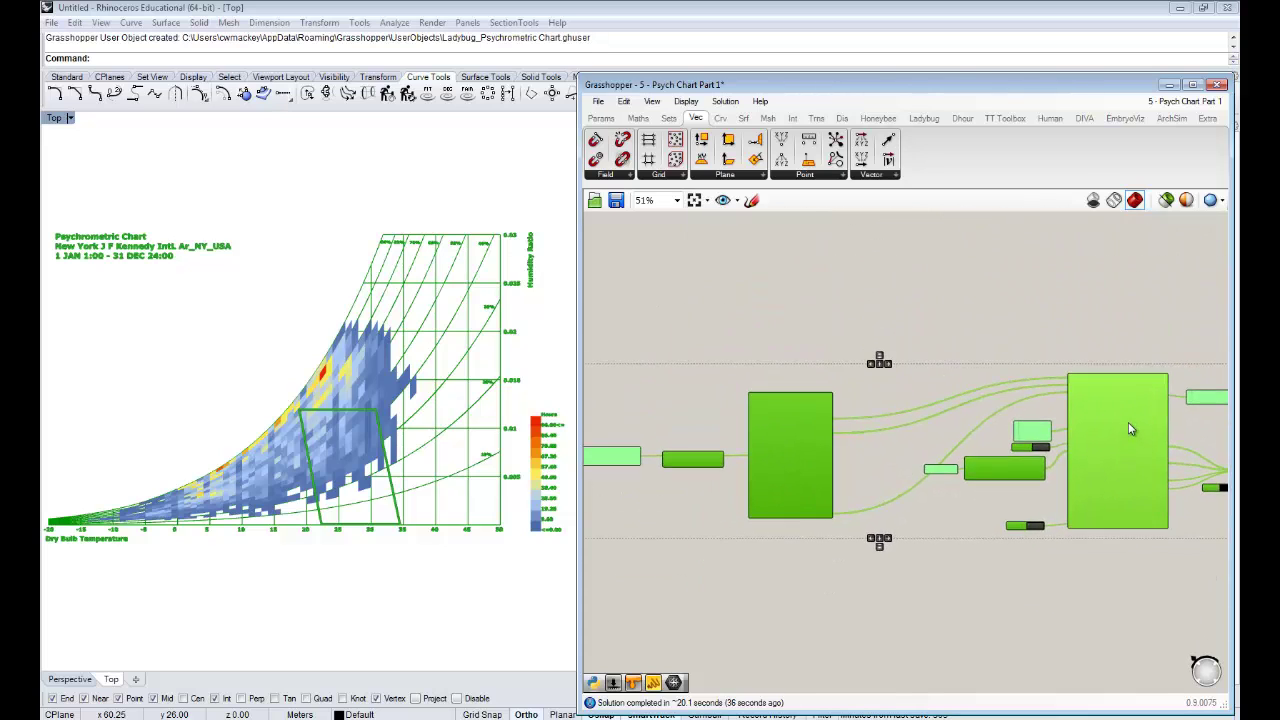
scroll(1128, 422, "down", 3)
right_click_drag(1124, 417, 1027, 392)
left_click(1024, 491)
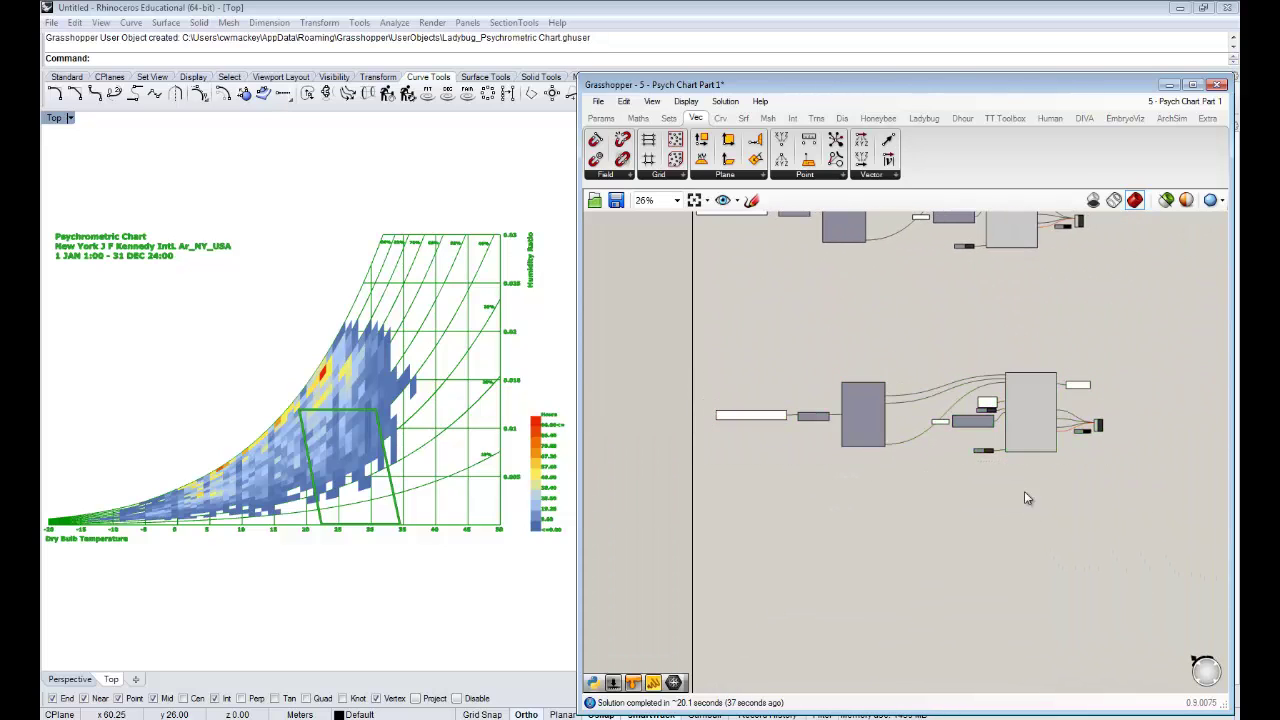
Set the duplicated psychrometric chart's _runIt toggle to False
scroll(993, 455, "up", 5)
scroll(993, 455, "up", 1)
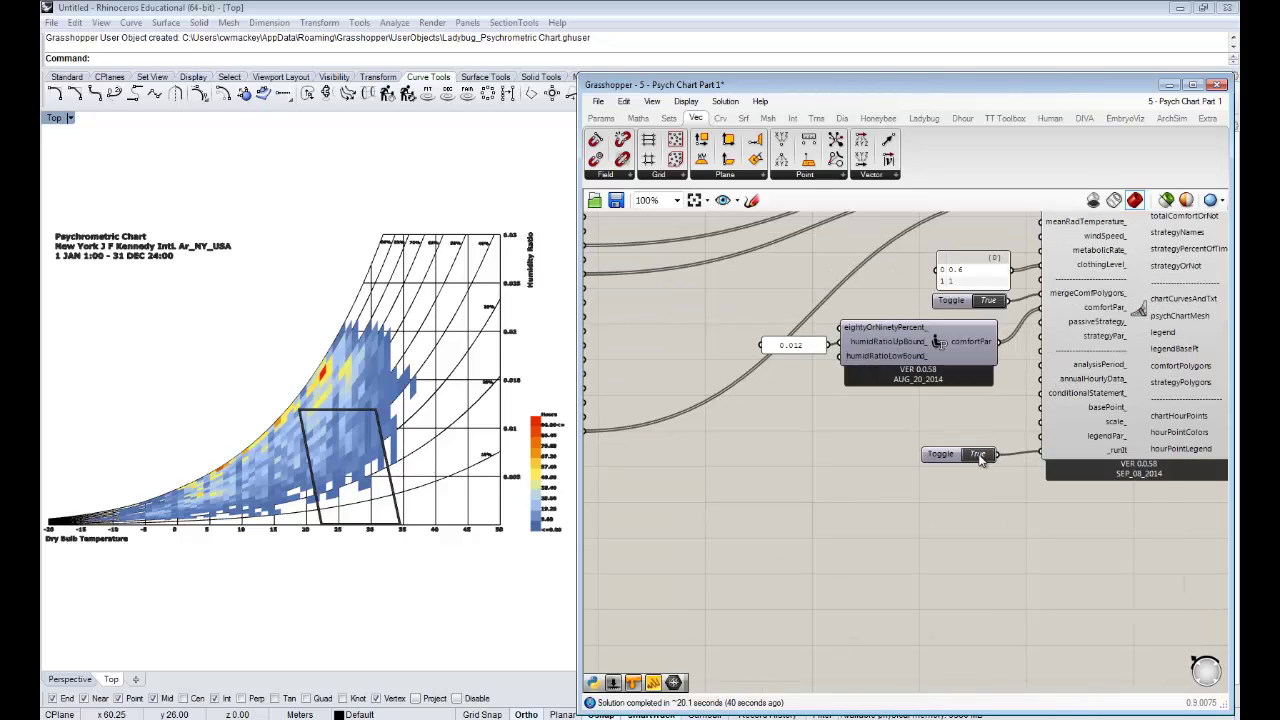
left_click(978, 456)
Replace the weather file URL in the duplicated workflow's panel with the copied Burbank-Glendale TMY3 zip link
right_click_drag(861, 503, 1178, 488)
scroll(1152, 480, "down", 1)
right_click_drag(843, 417, 1174, 432)
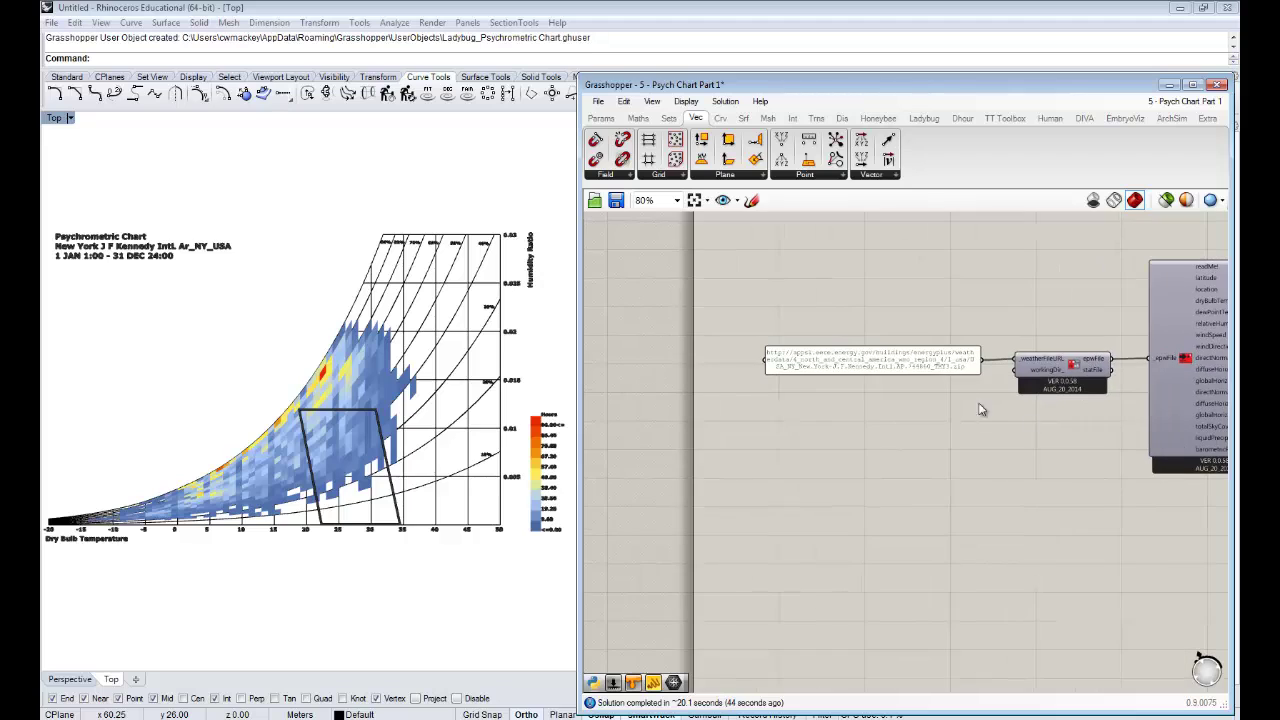
right_click_drag(981, 409, 941, 404)
left_click(819, 360)
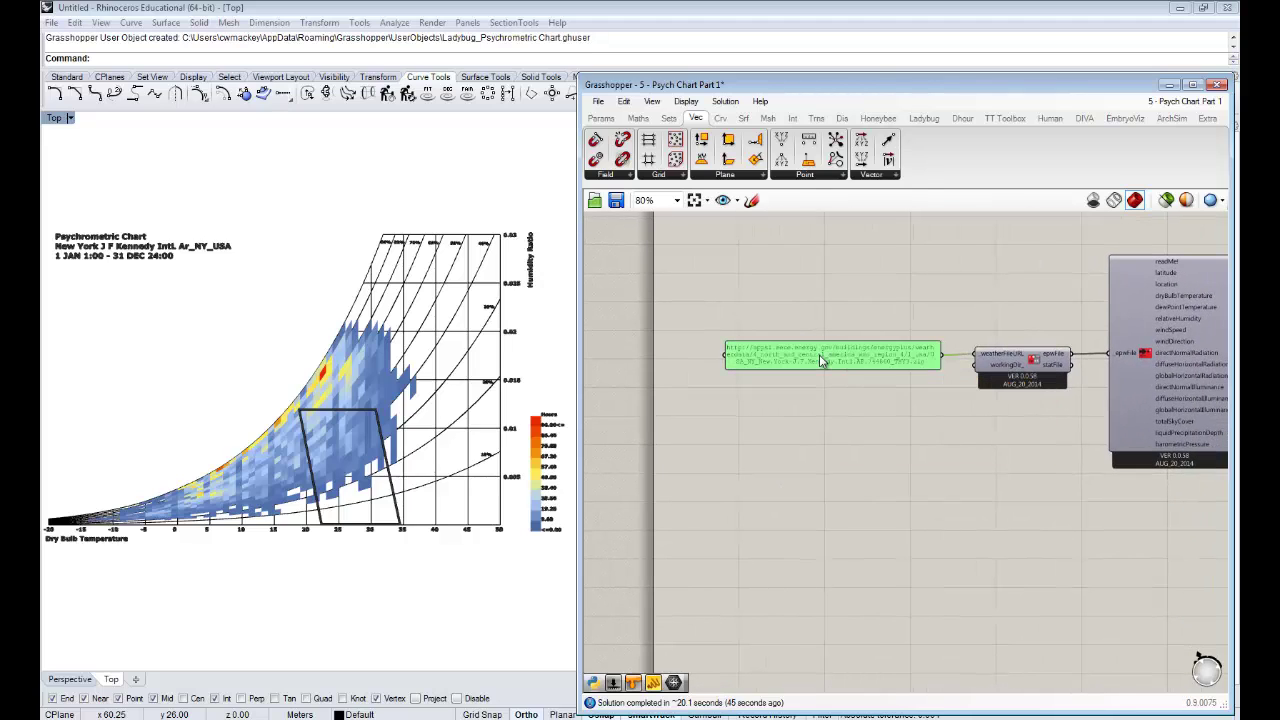
double_click(821, 358)
key("ctrl+v")
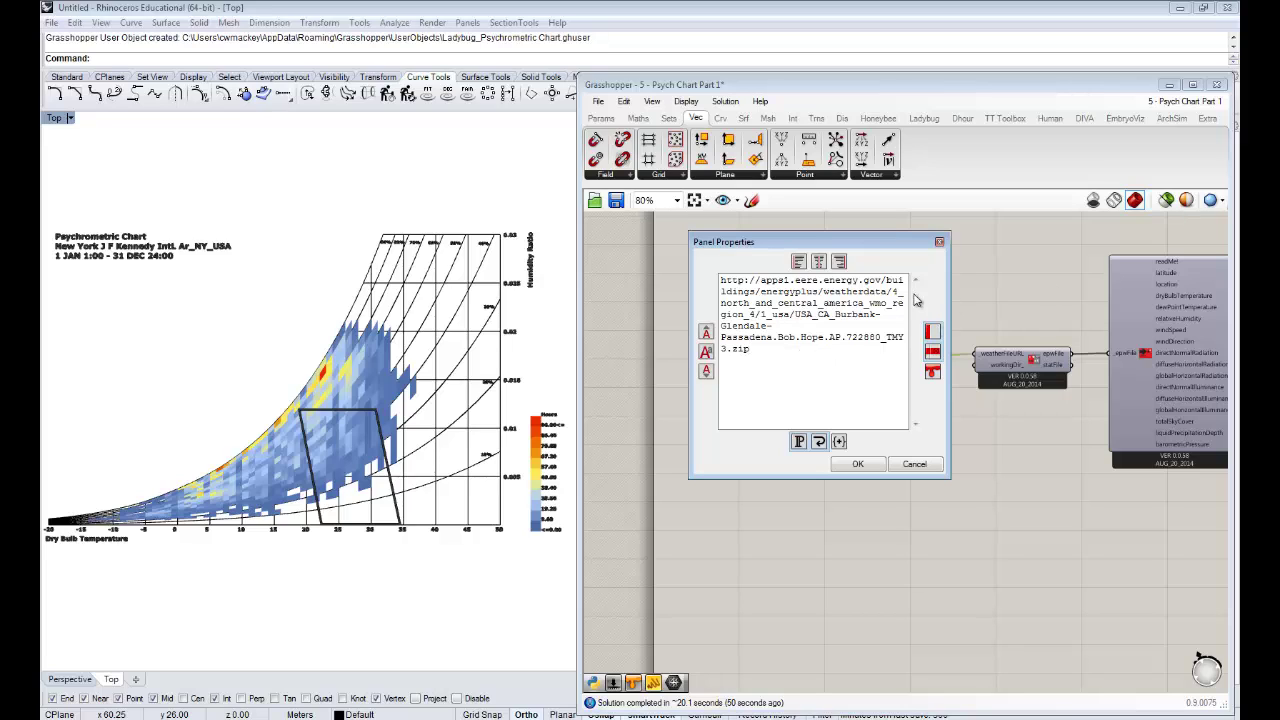
left_click(860, 466)
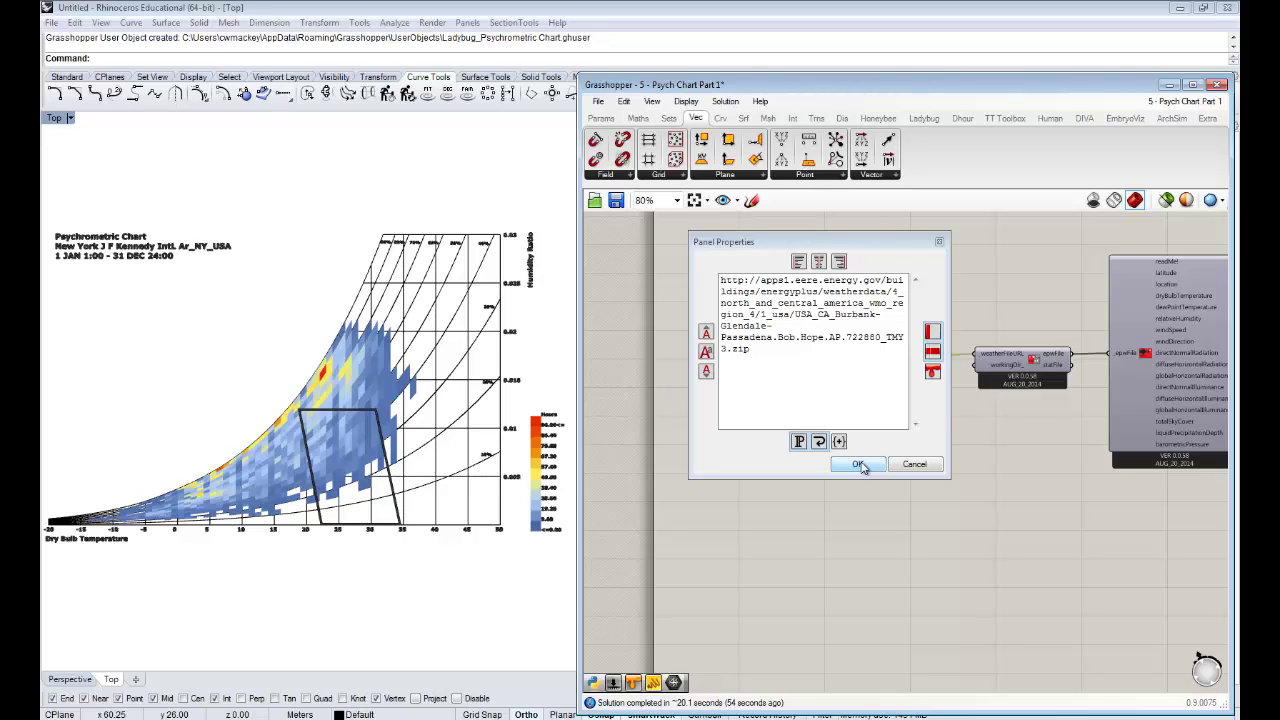
Add a Construct Point component beside the duplicated chart component and set its Y coordinate to about 300
right_click_drag(896, 414, 597, 420)
mouse_move(994, 429)
right_mouse_down()
mouse_move(696, 433)
mouse_move(992, 434)
right_mouse_up()
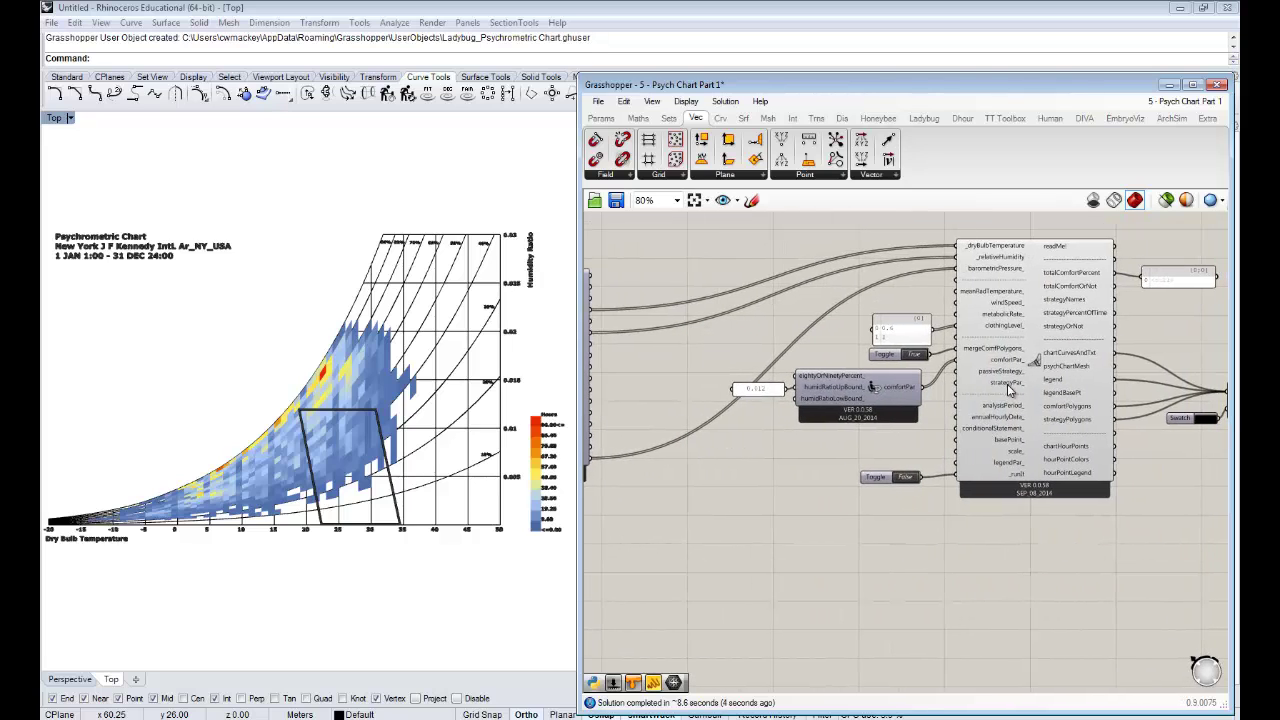
right_click_drag(1010, 390, 972, 394)
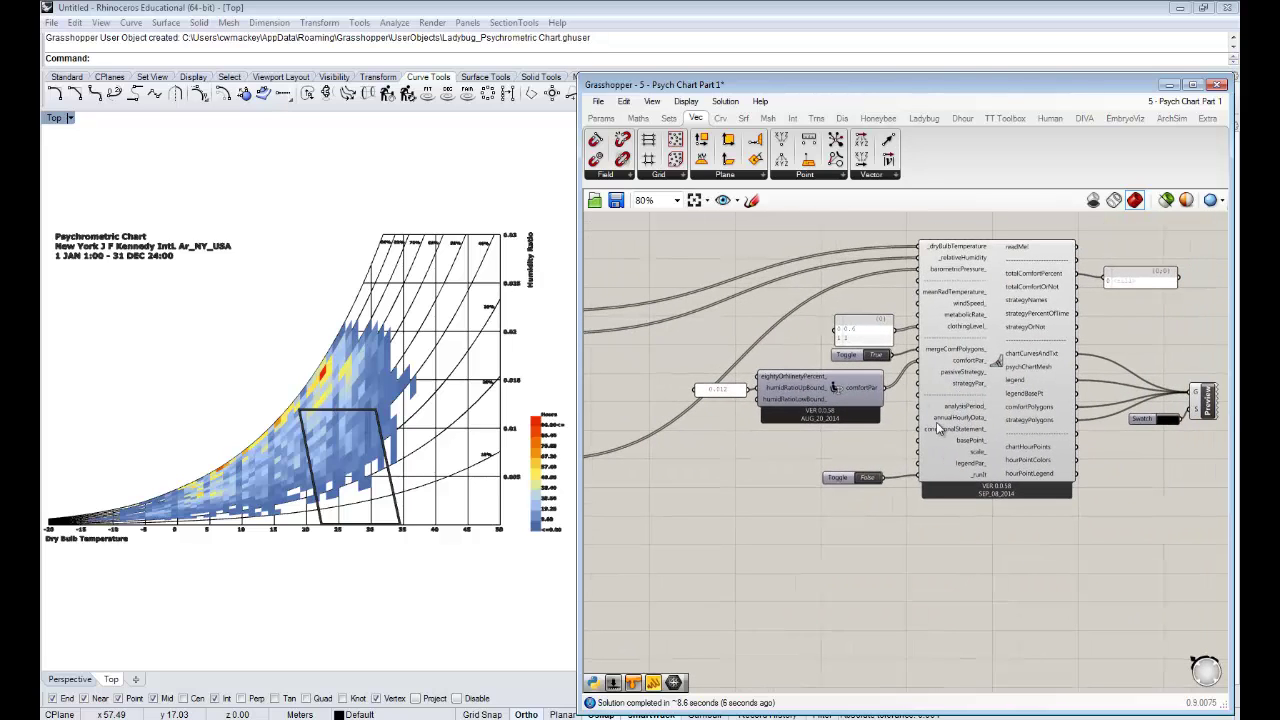
scroll(938, 428, "up", 3)
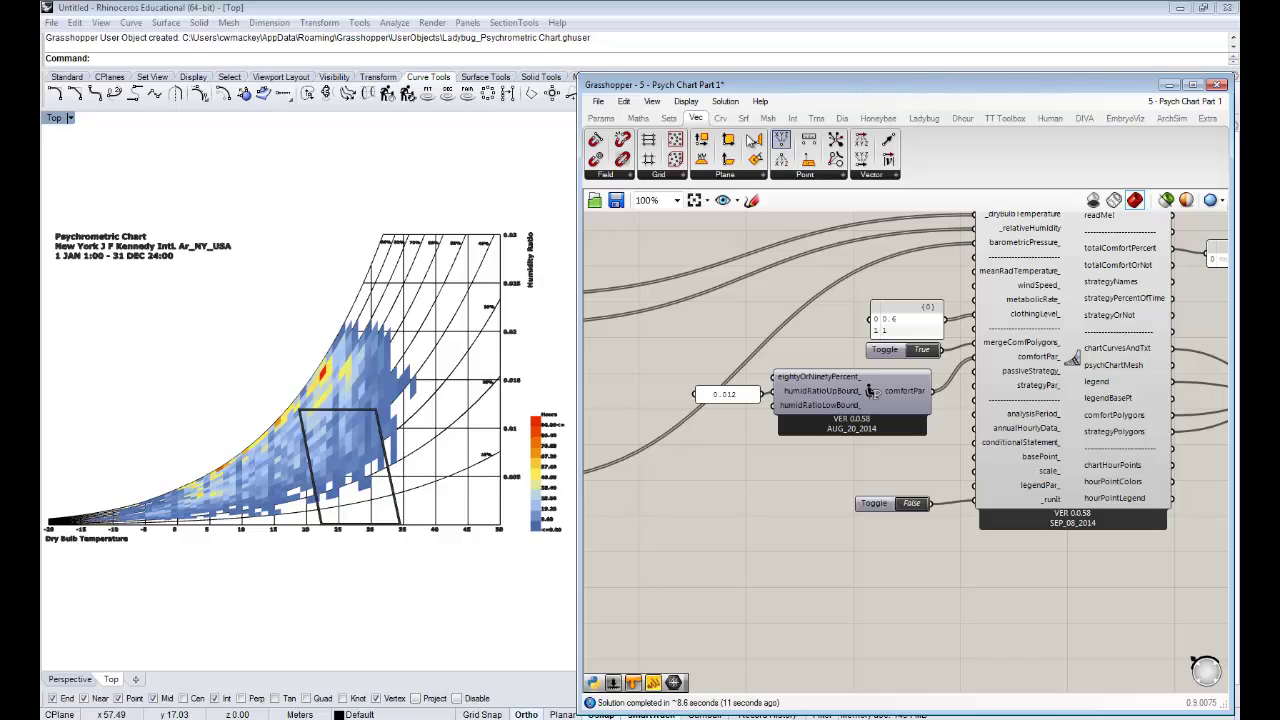
left_click_drag(781, 142, 861, 467)
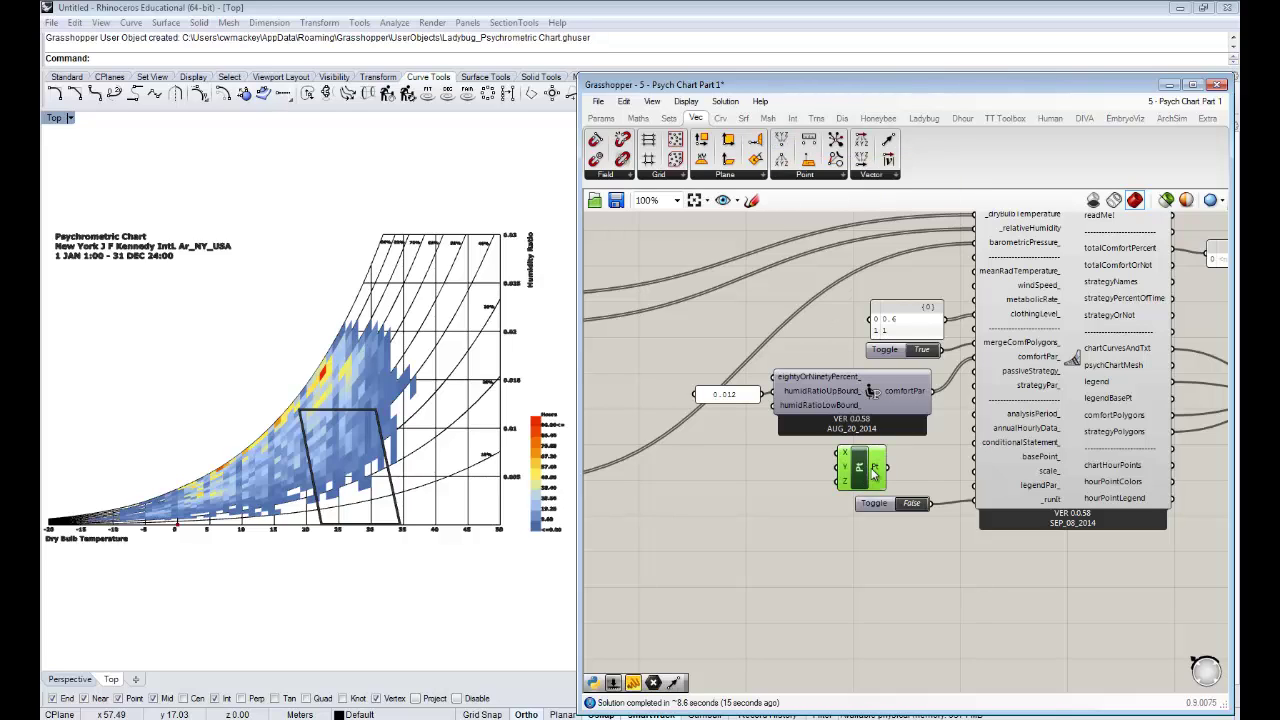
right_click(857, 471)
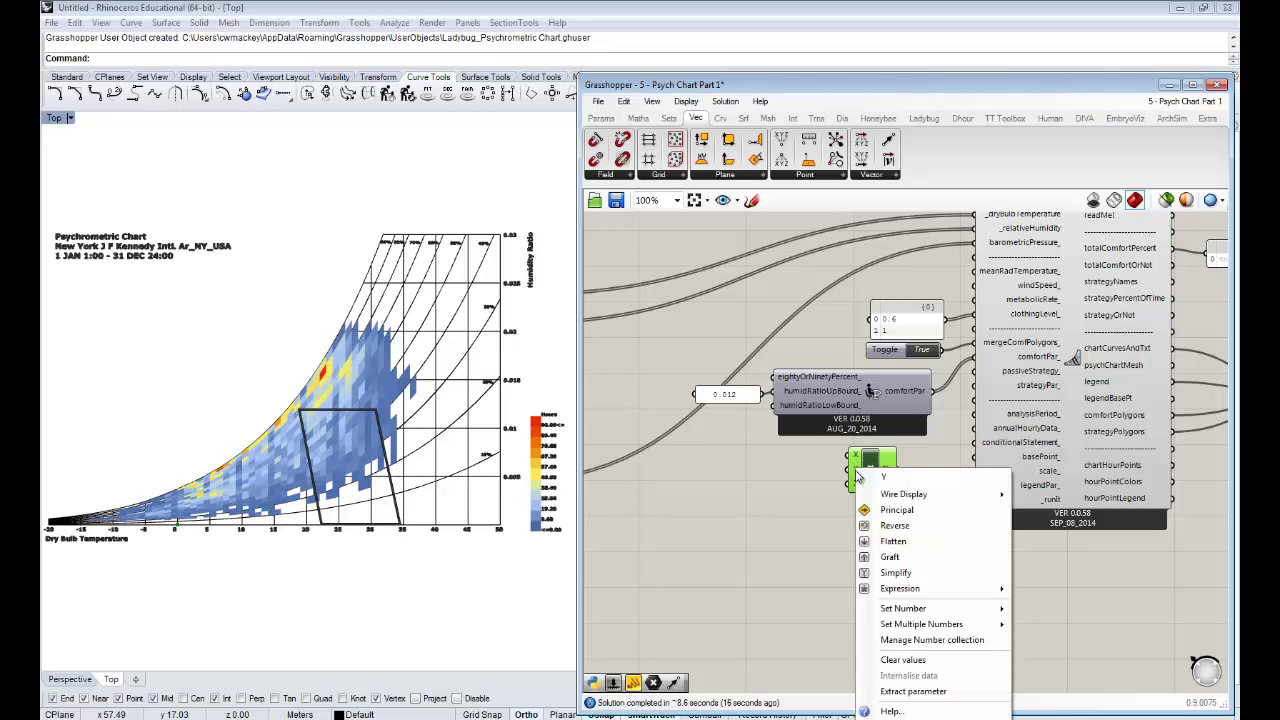
mouse_move(996, 620)
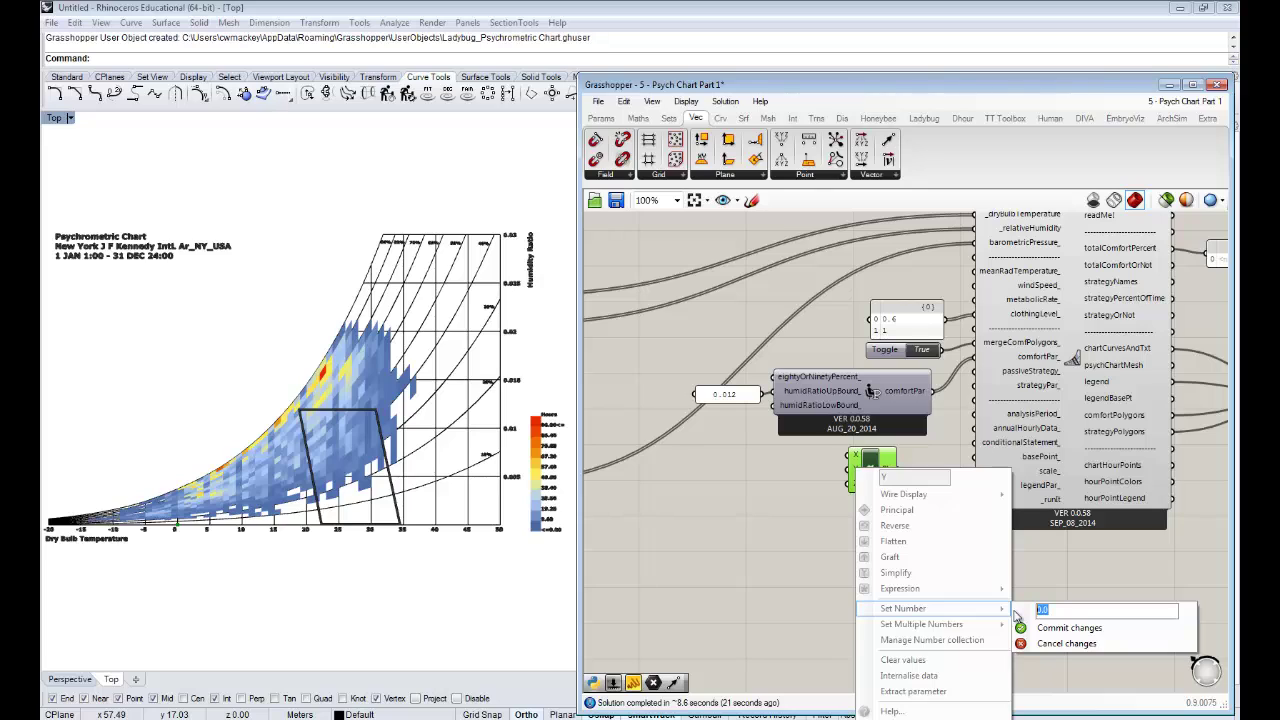
type("3")
left_click(1062, 628)
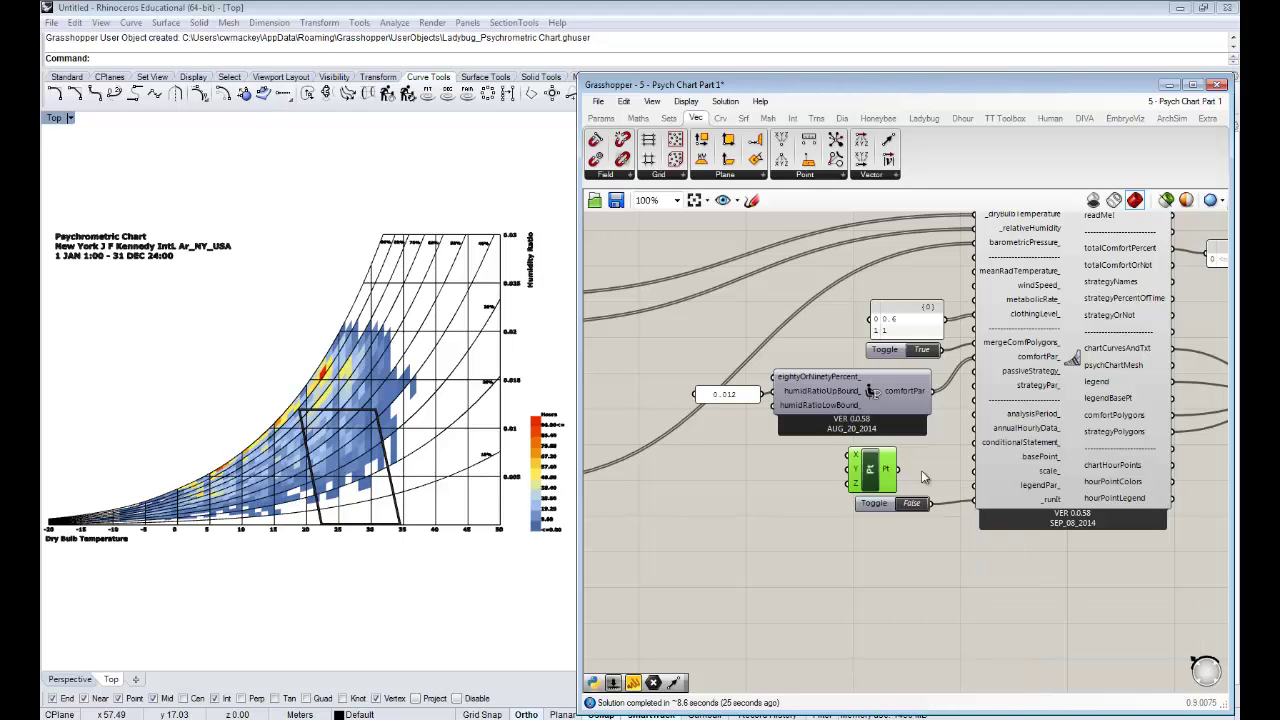
Connect the constructed point to the duplicated chart's basePoint_ input and set its _runIt toggle to True
left_click_drag(899, 470, 982, 459)
left_click(937, 565)
right_click_drag(950, 529, 837, 570)
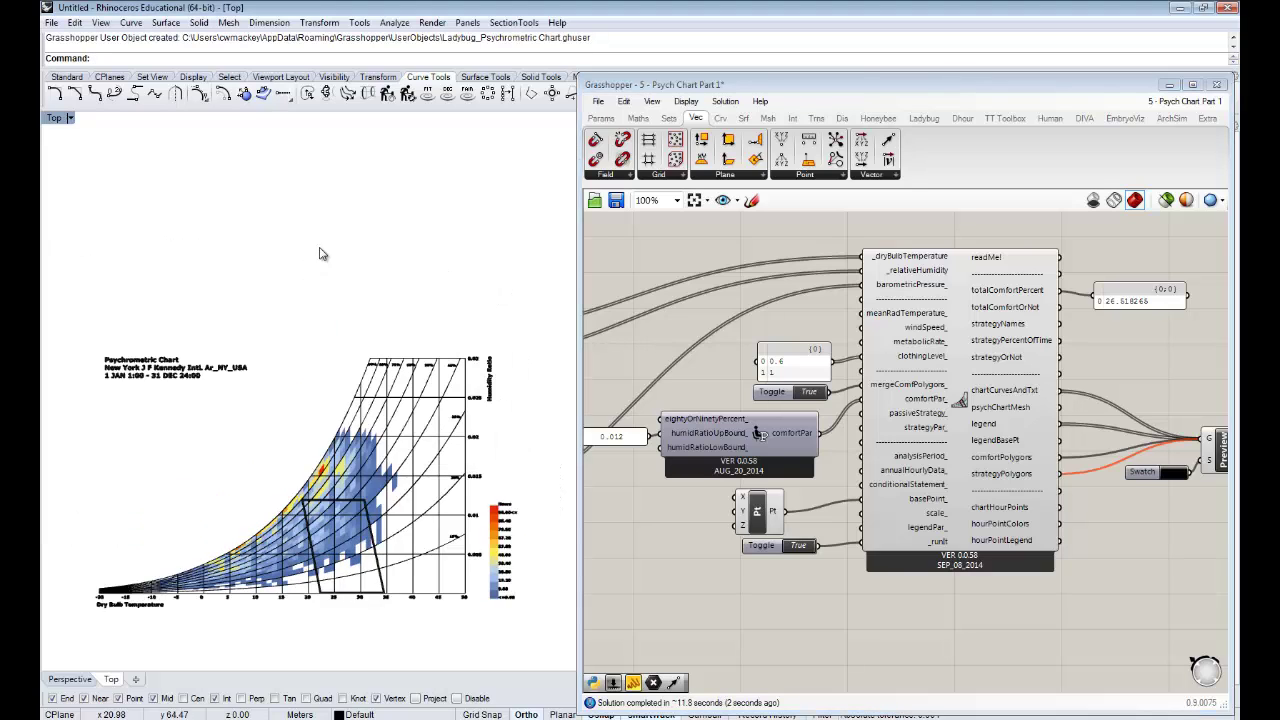
Examine the Burbank psychrometric chart placed above the New York chart in Rhino's Top viewport
right_click_drag(322, 466, 322, 660)
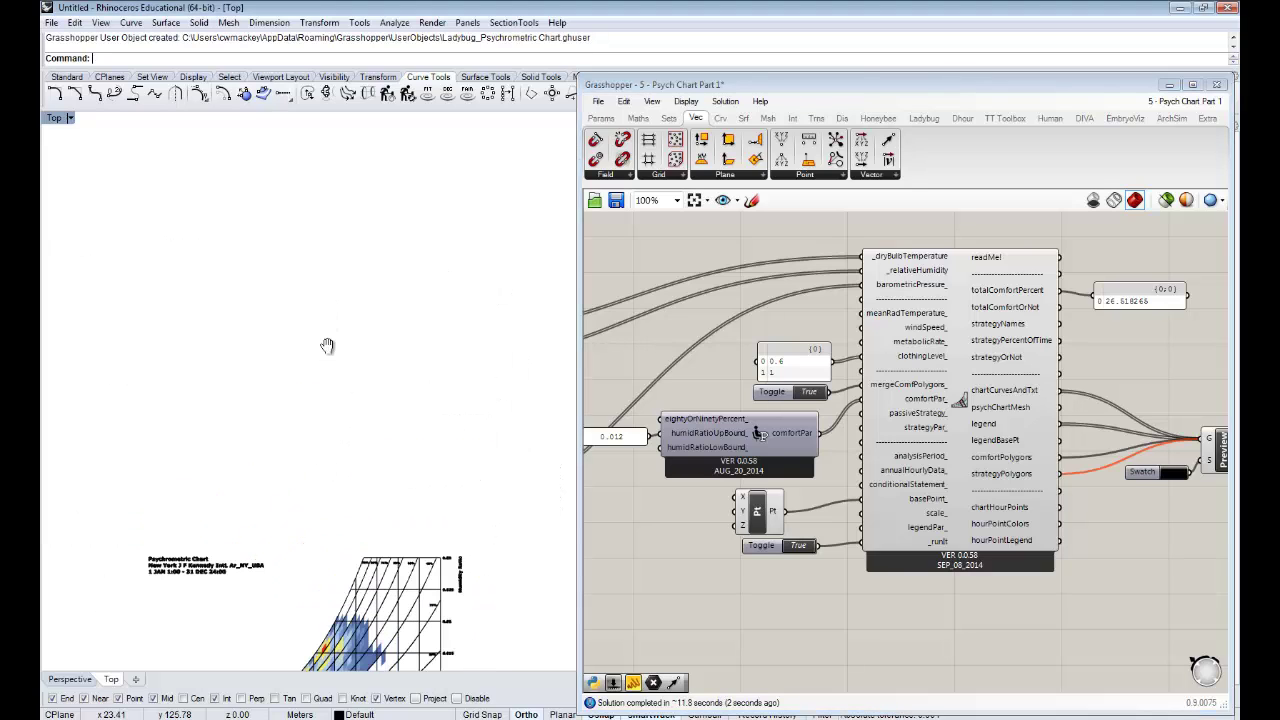
right_click_drag(329, 346, 334, 545)
key("ctrl+shift+e")
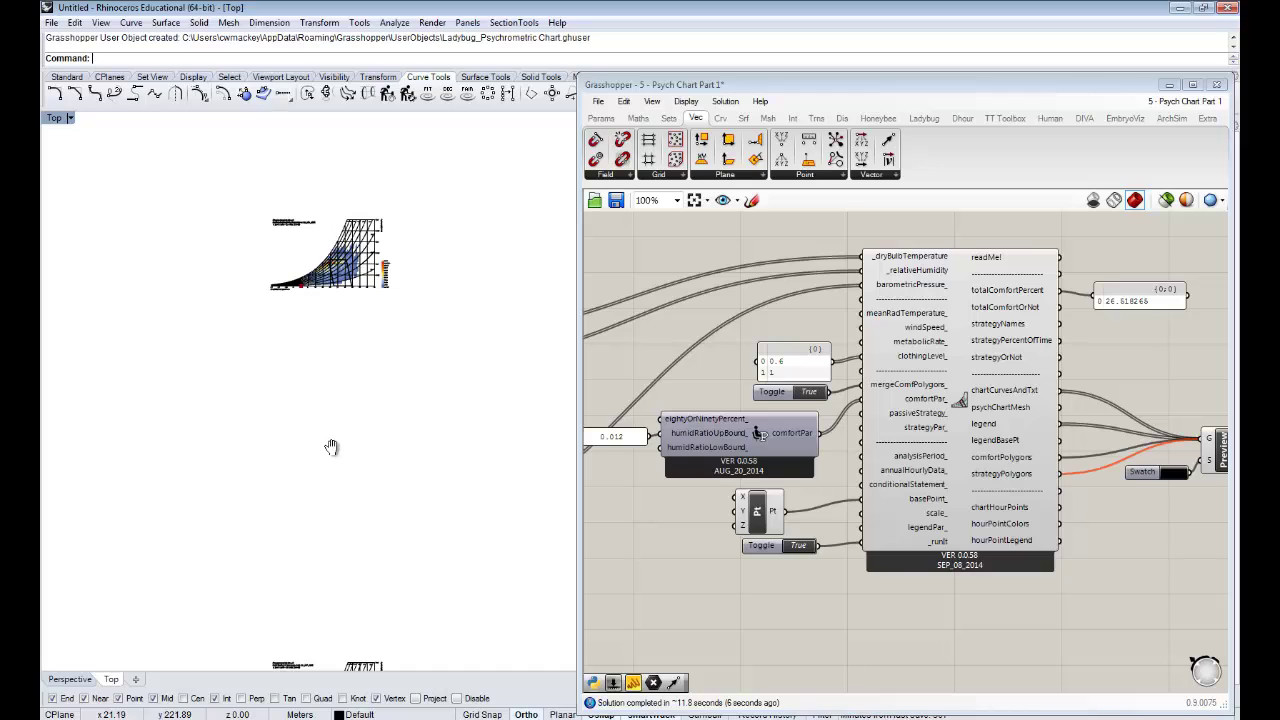
right_click_drag(345, 245, 345, 540)
key("ctrl+shift+e")
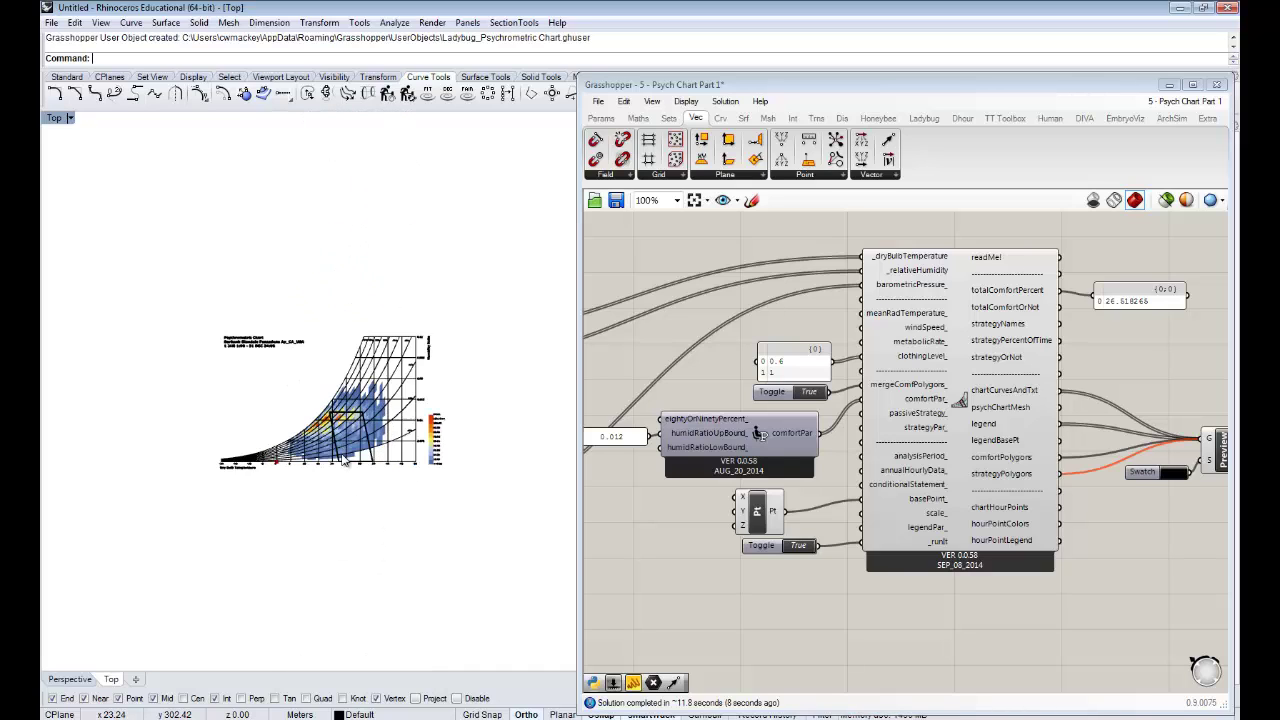
scroll(346, 458, "up", 3)
scroll(346, 459, "up", 2)
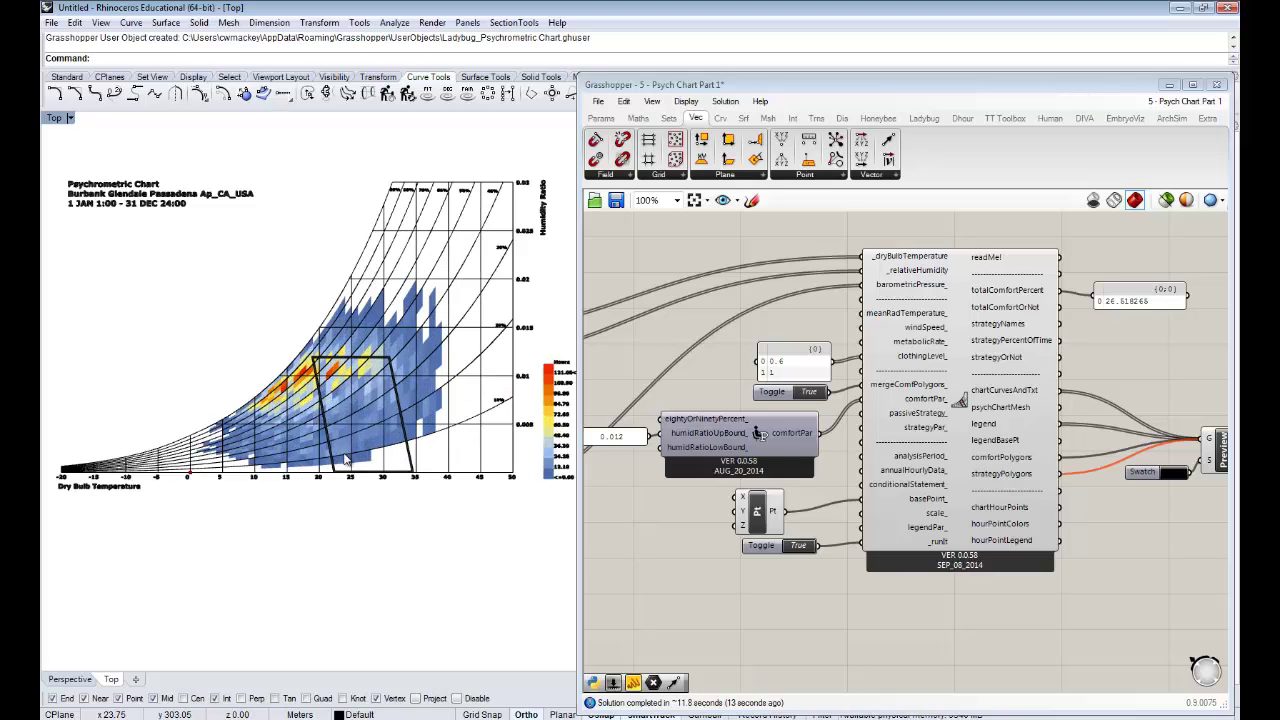
right_click_drag(380, 409, 409, 361)
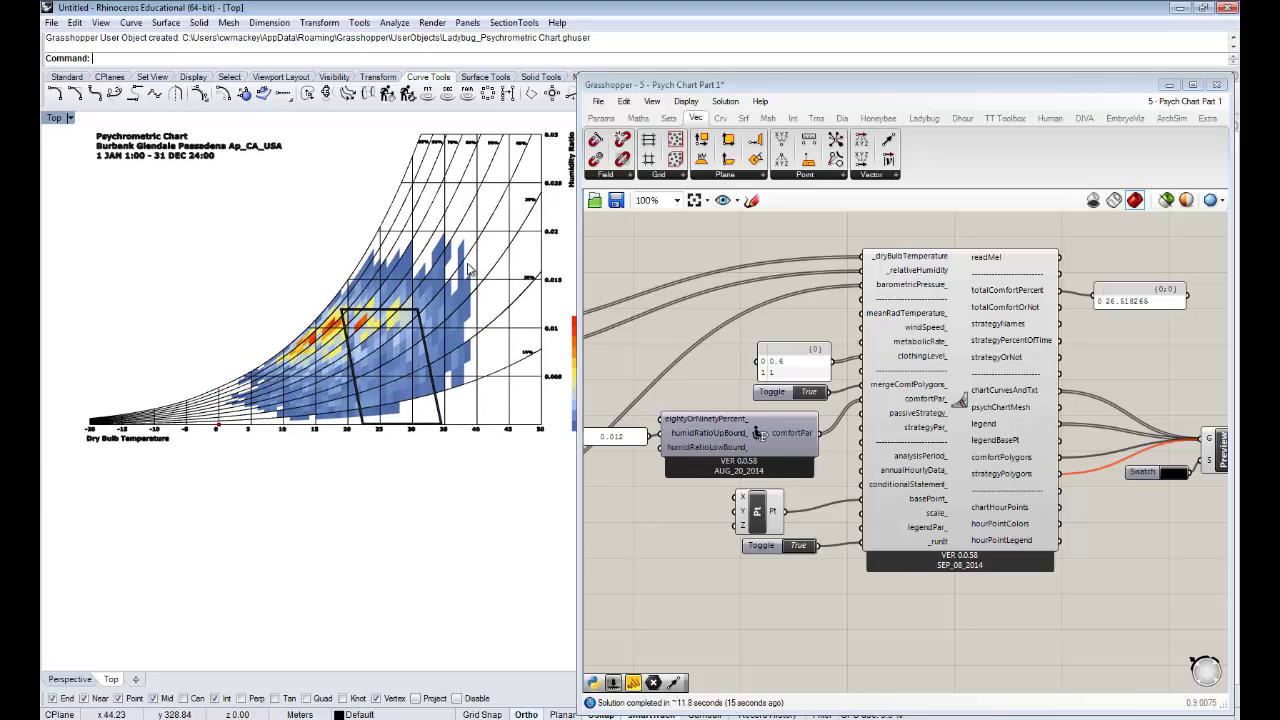
Move the Construct Point component and its _runIt toggle lower on the canvas, clear of the comfort parameters component
left_click(766, 516)
right_click(678, 498)
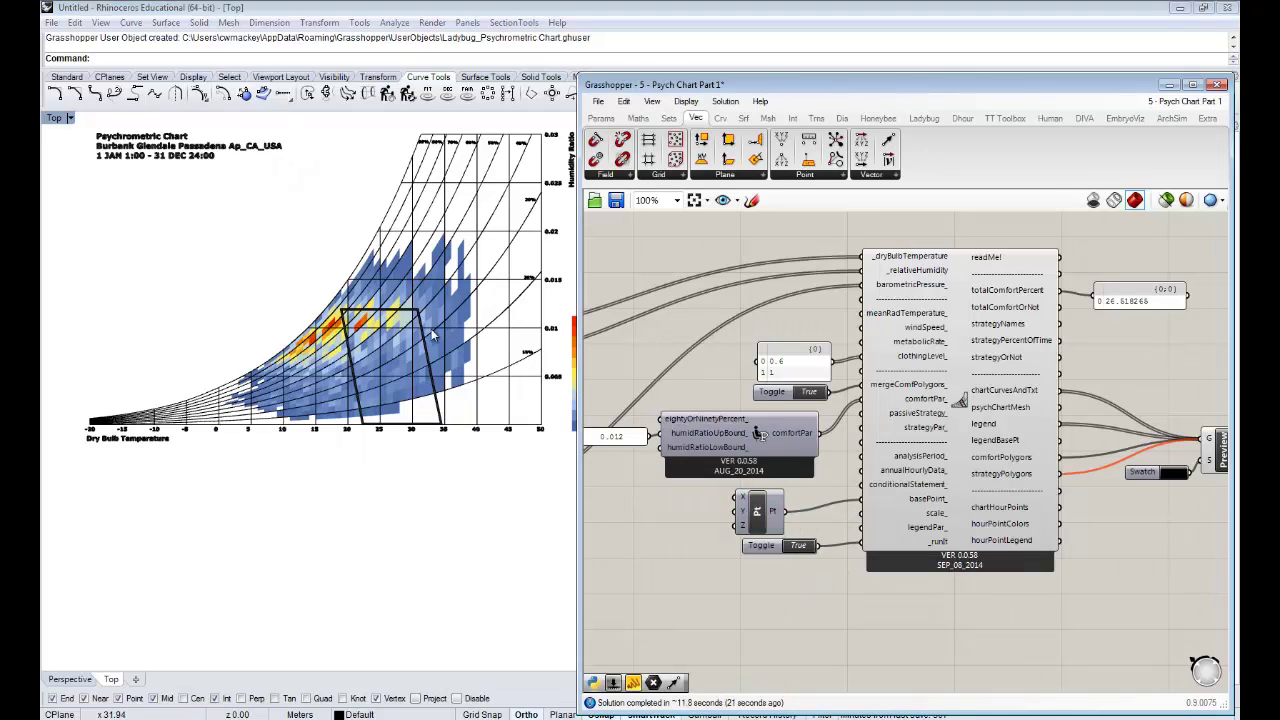
right_click_drag(427, 328, 392, 347)
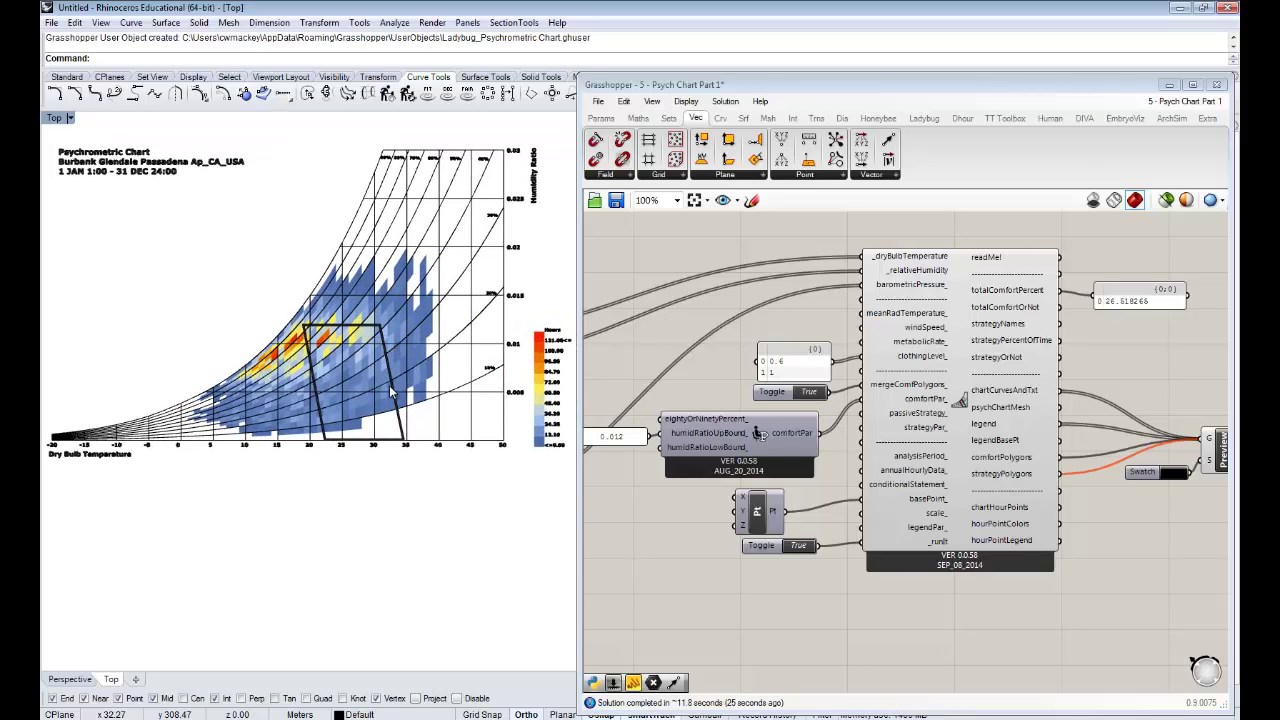
left_click_drag(826, 625, 762, 600)
left_click(740, 531)
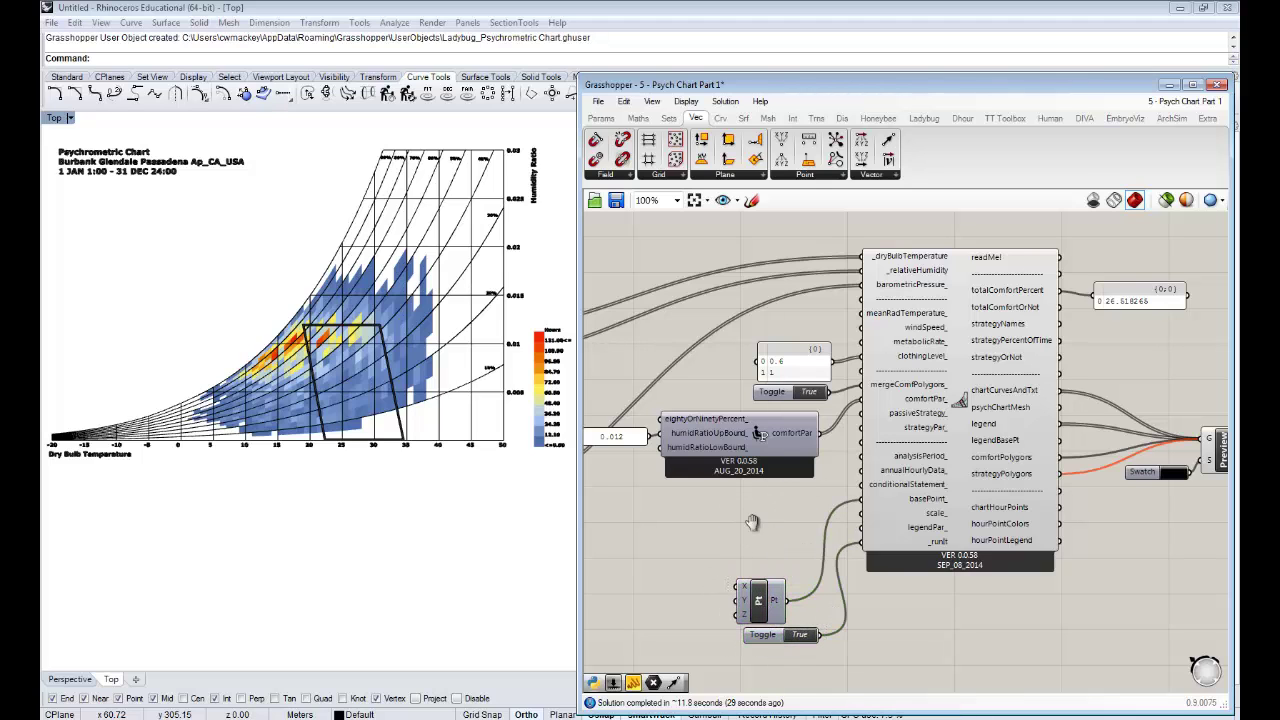
Shift the PMV comfort parameters component and its 0.012 panel slightly upward, closer to the clothing level panel and toggle
right_click_drag(769, 484, 884, 488)
left_click_drag(884, 488, 696, 418)
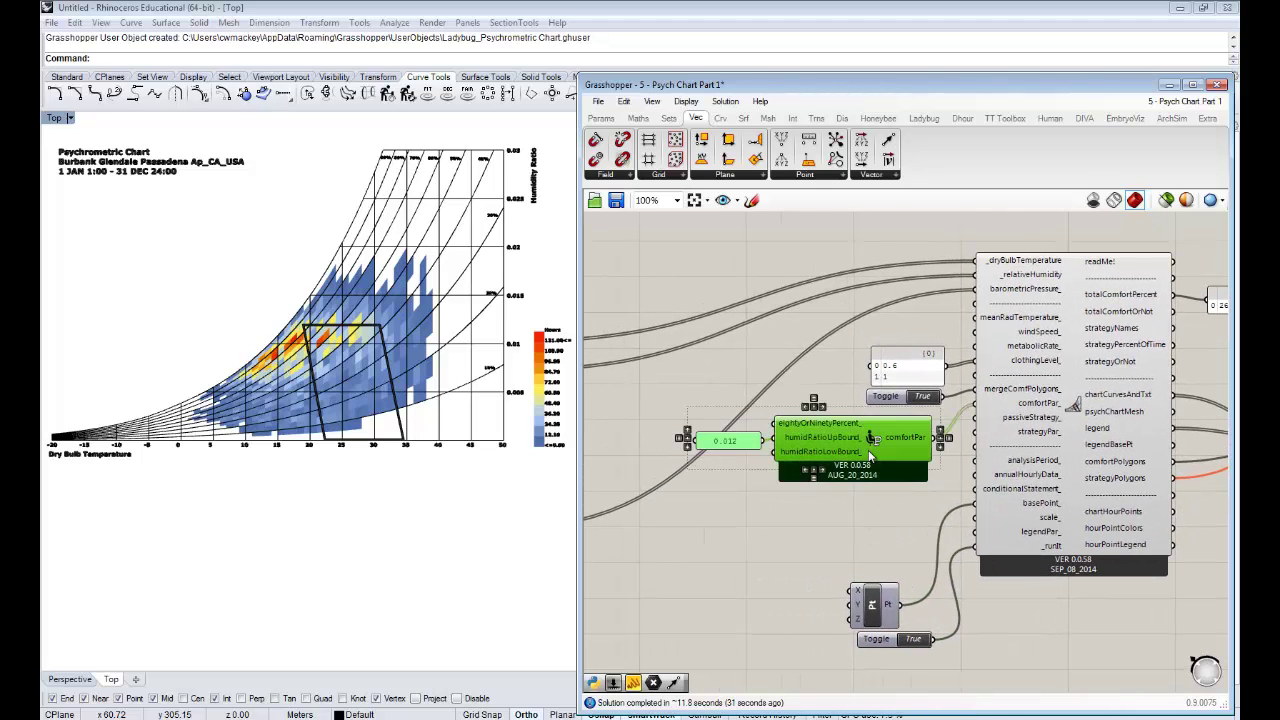
left_click_drag(866, 445, 872, 441)
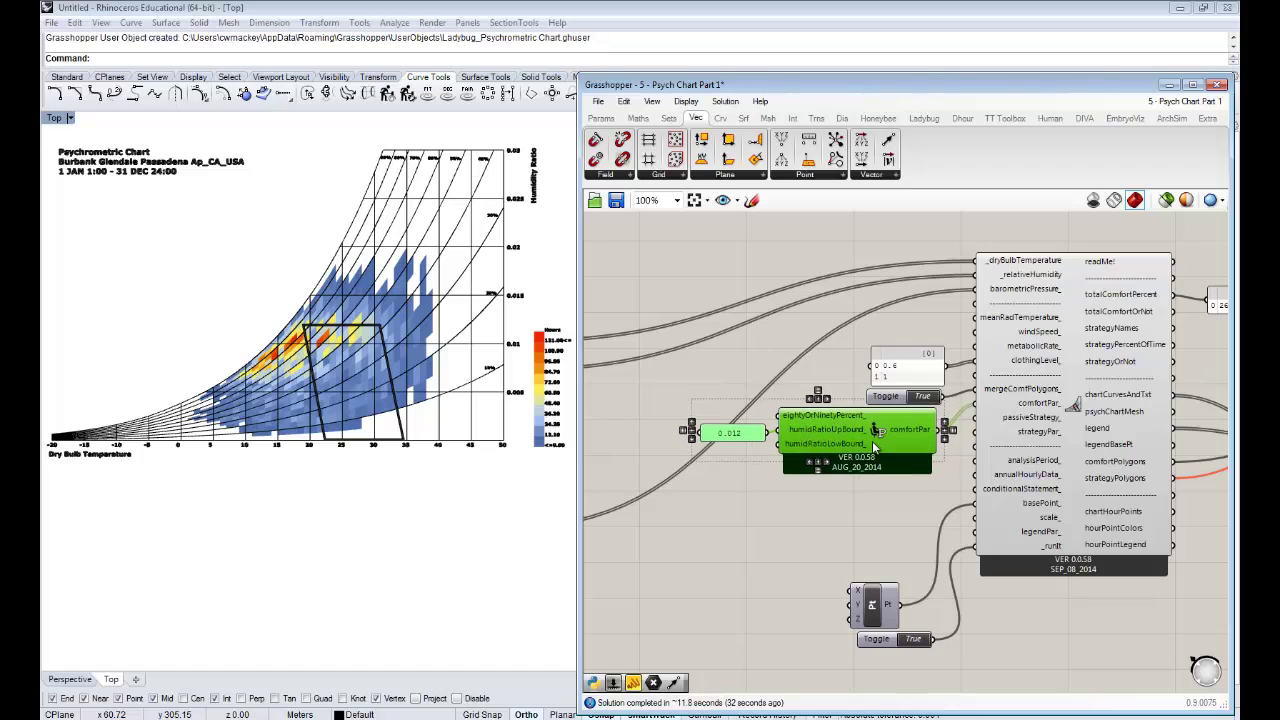
left_click(916, 481)
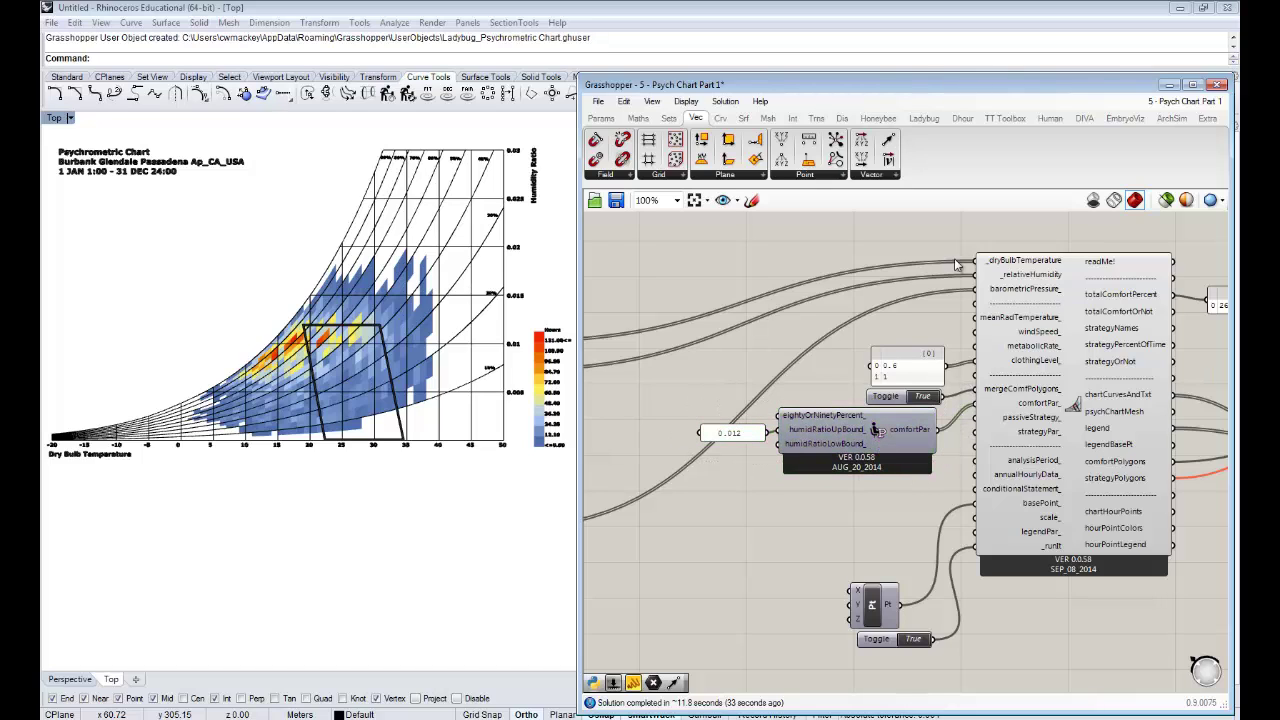
left_click(926, 118)
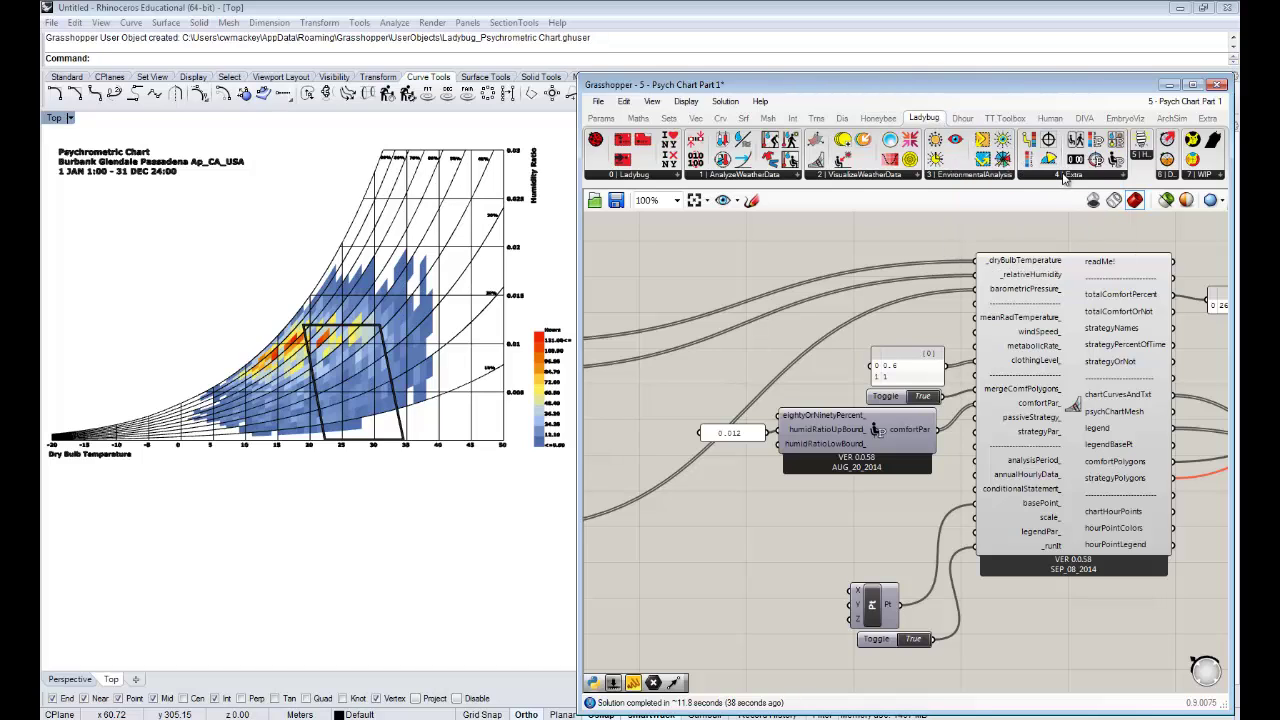
left_click(1069, 176)
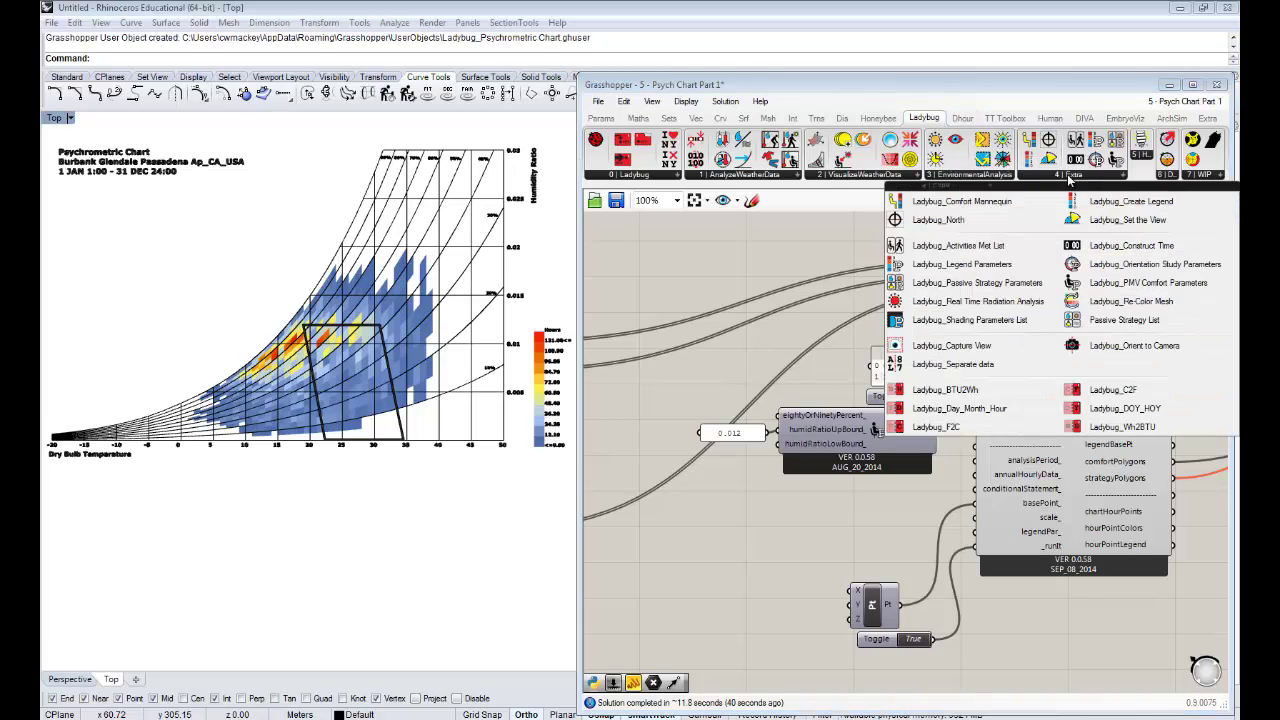
mouse_move(1033, 290)
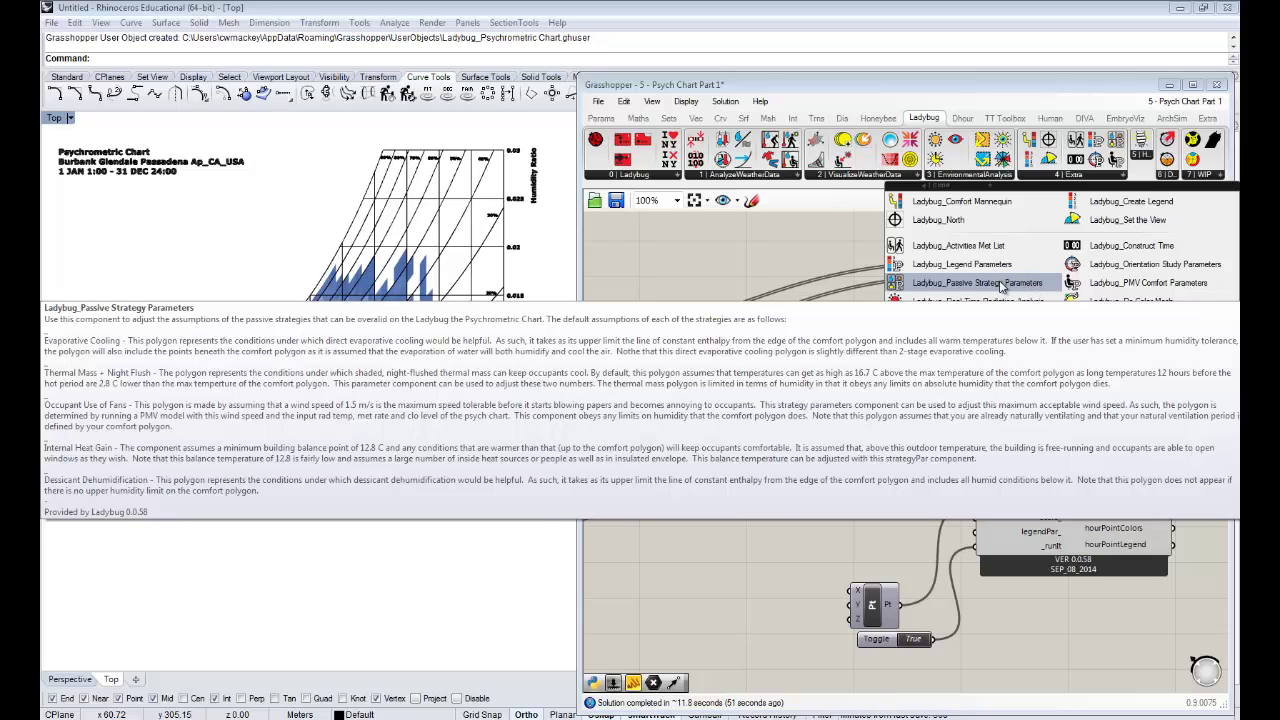
left_click(1001, 287)
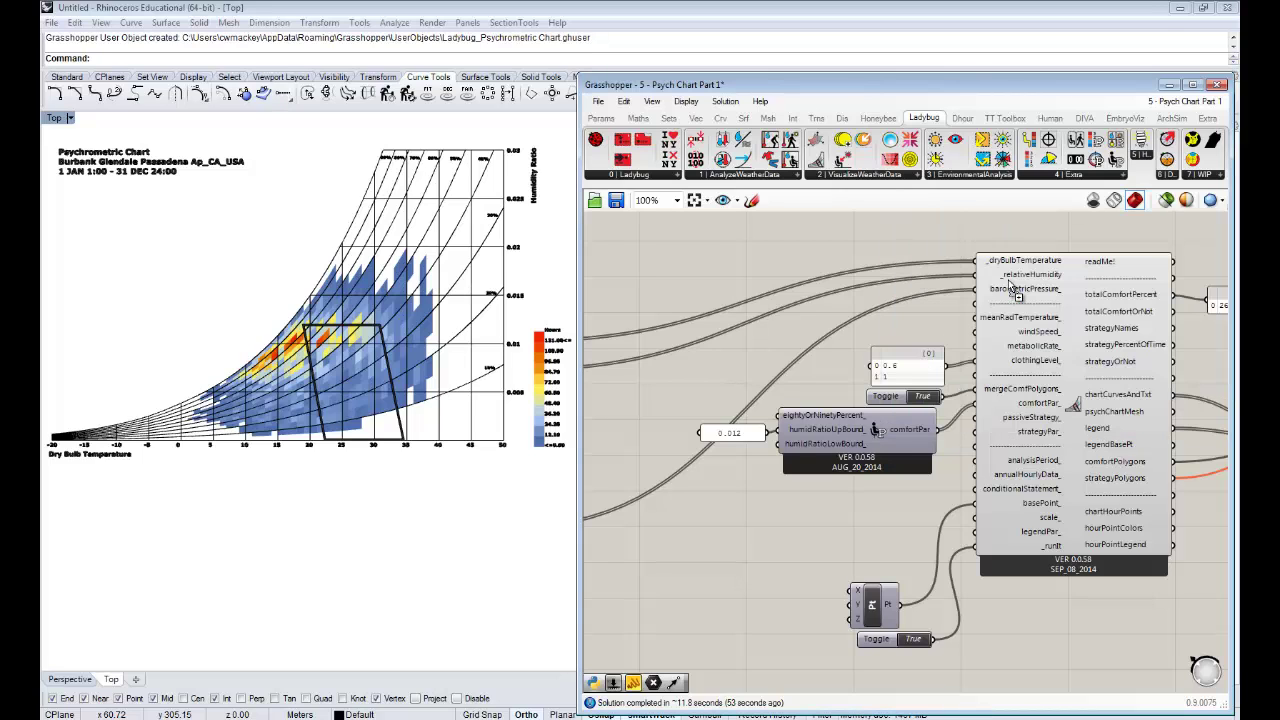
left_click(850, 274)
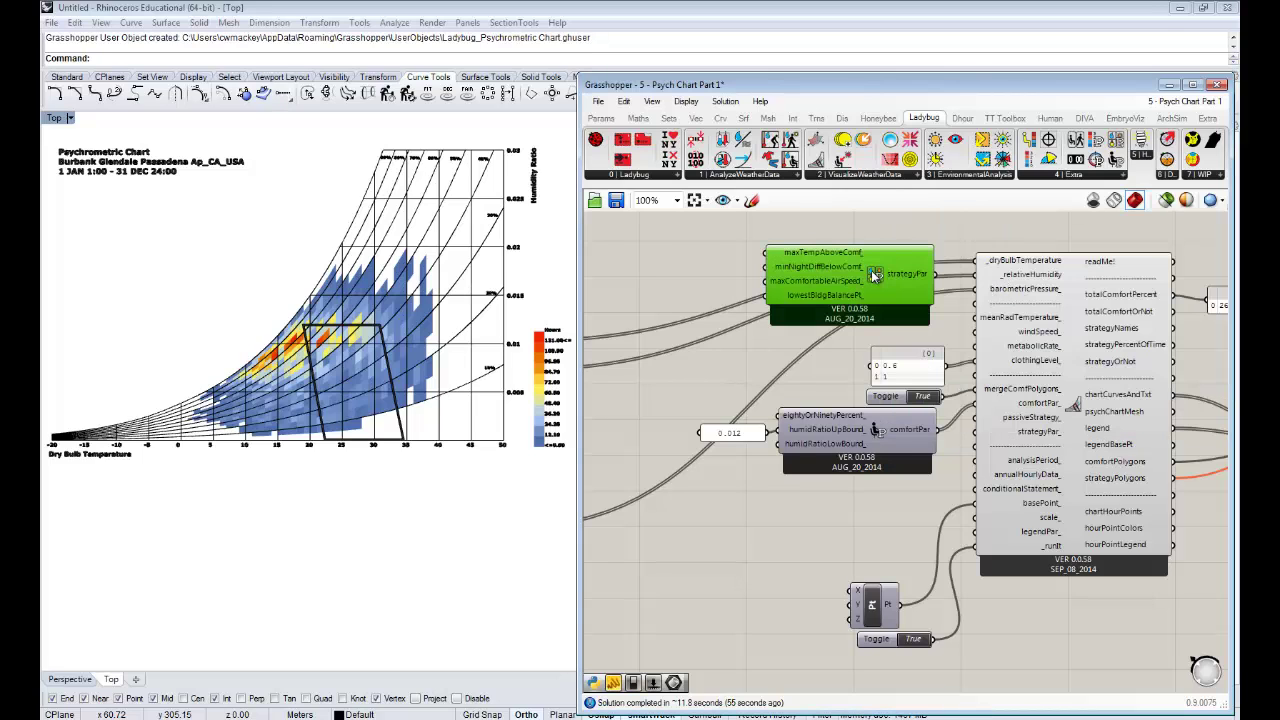
key("Delete")
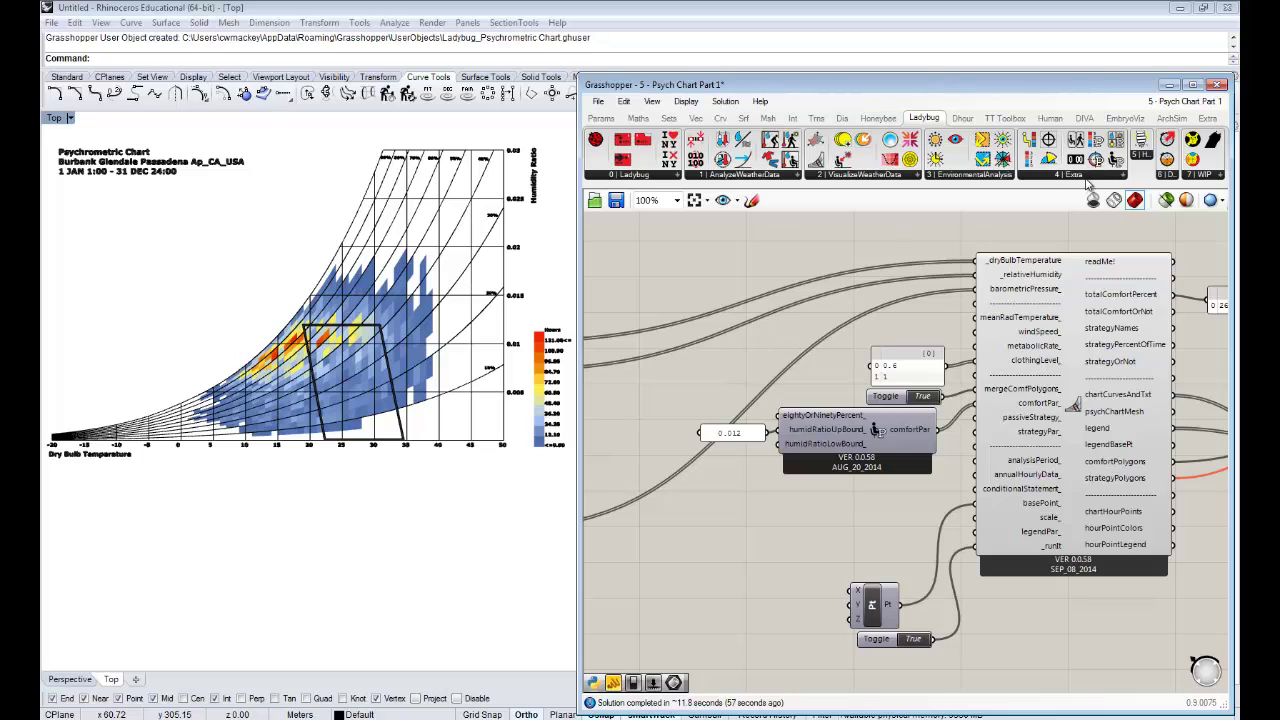
Add a Ladybug Passive Strategy List component between the comfort parameters component and the Construct Point component
left_click(1088, 184)
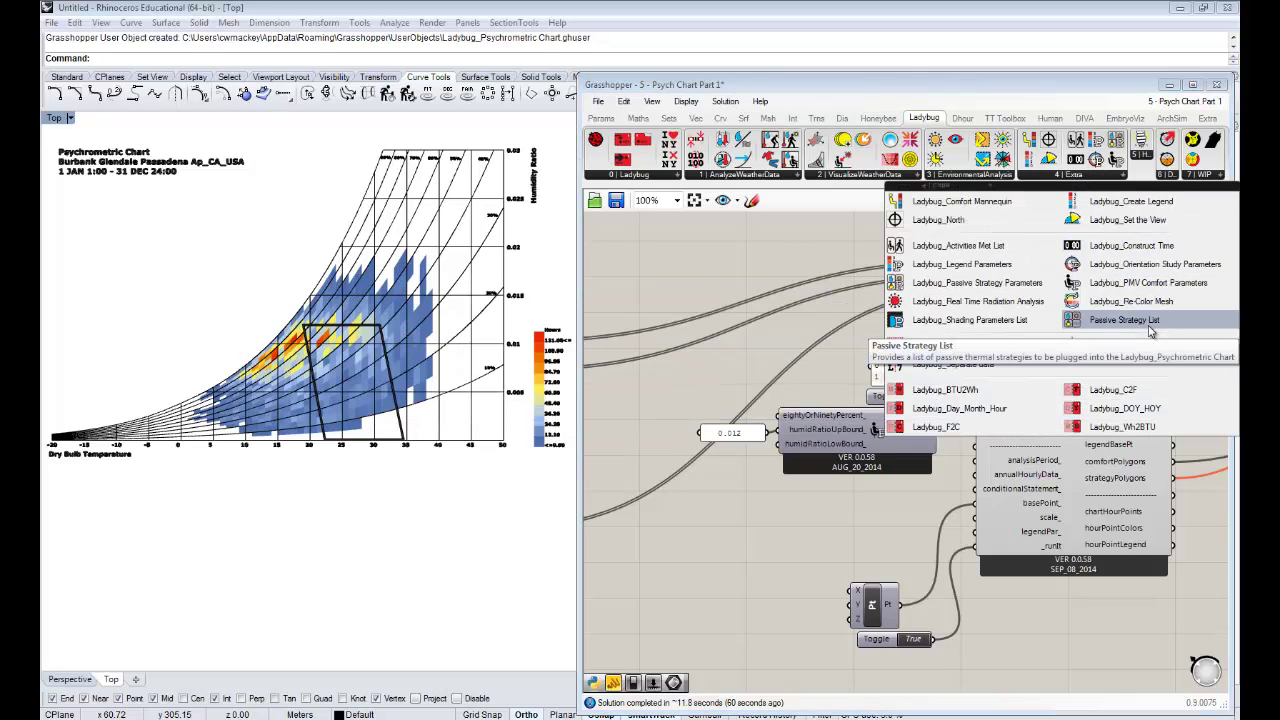
left_click_drag(1150, 328, 845, 526)
scroll(969, 482, "up", 3)
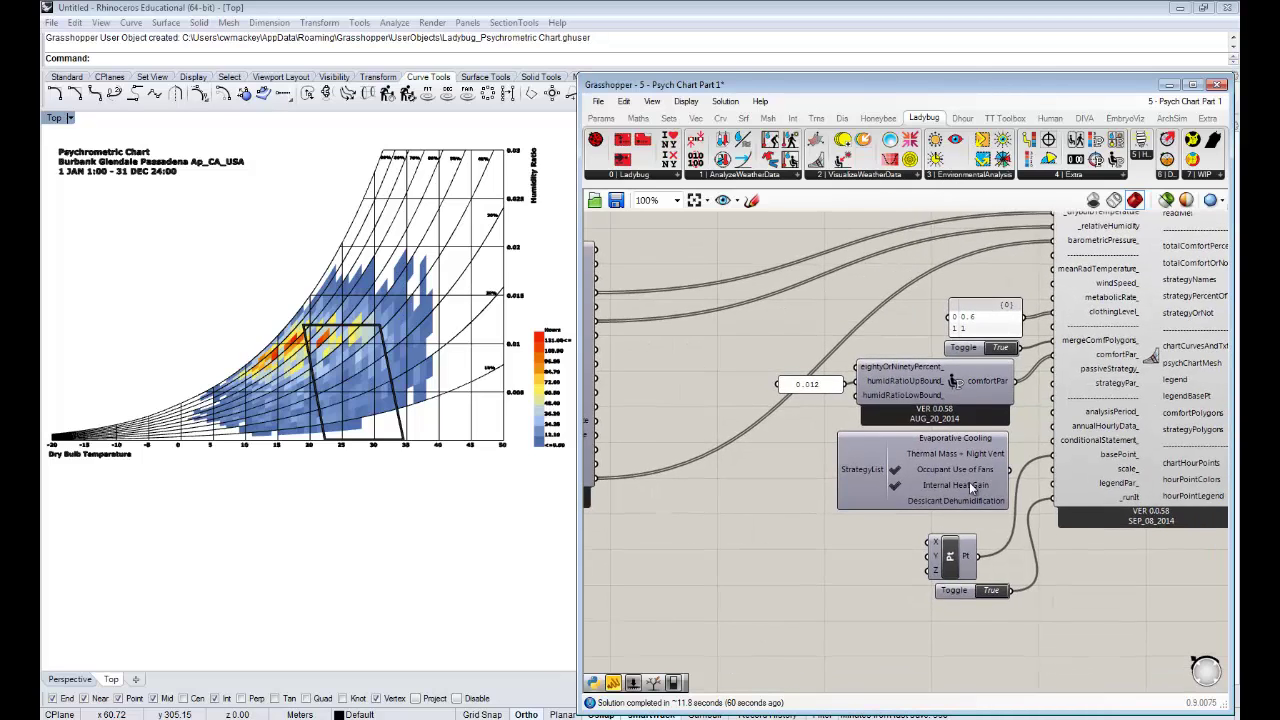
Clear every checked strategy in the Passive Strategy List so that none is selected
left_click(728, 470)
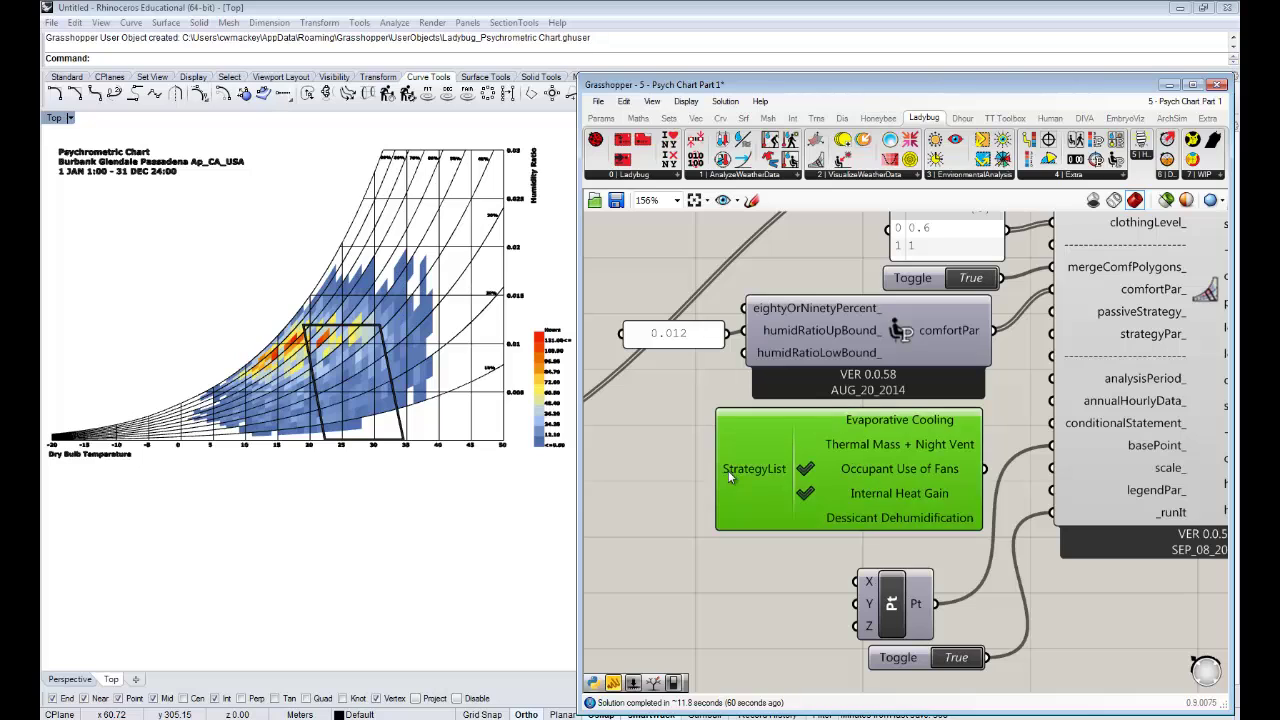
right_click_drag(962, 490, 877, 486)
left_click(690, 463)
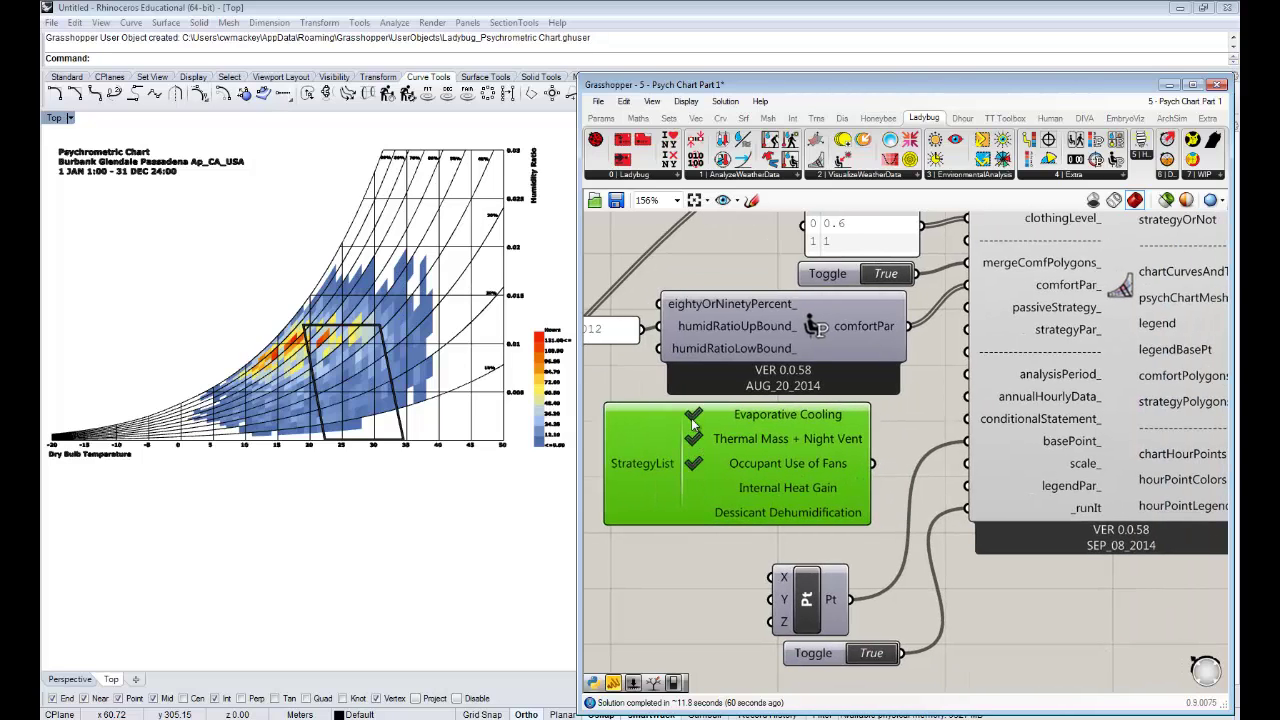
left_click(693, 466)
left_click(698, 566)
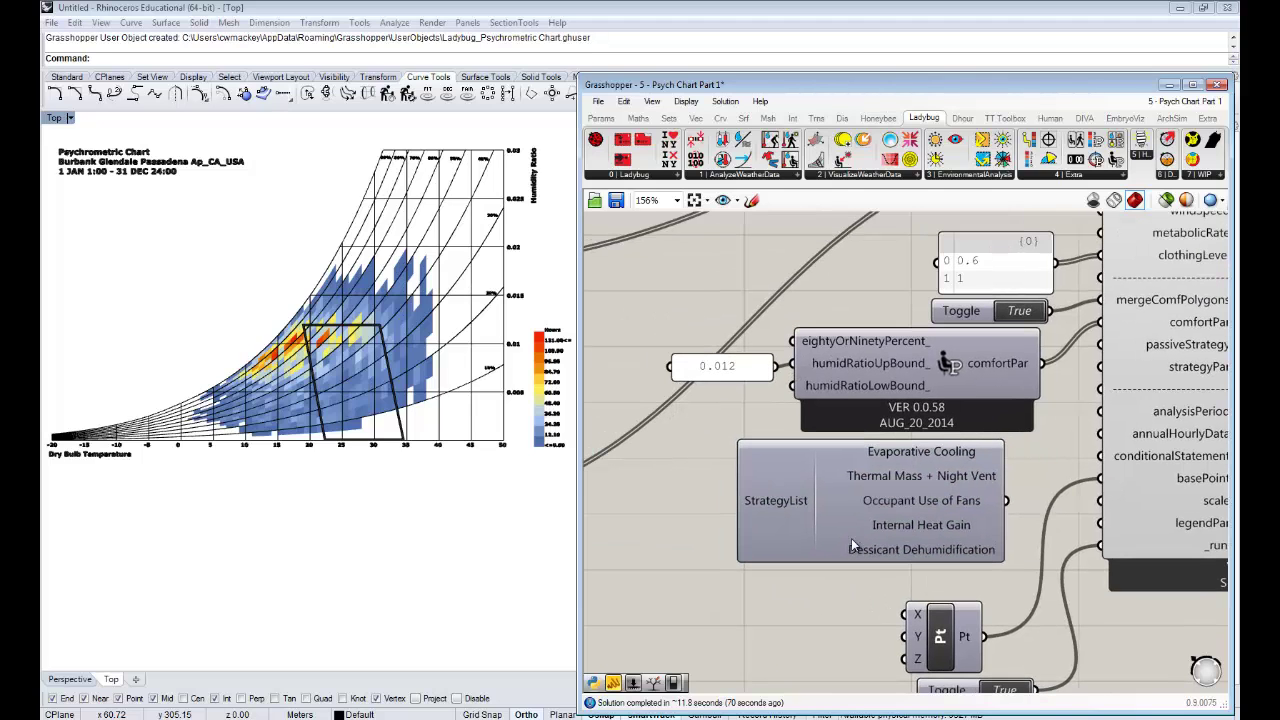
right_click_drag(718, 501, 851, 538)
right_click_drag(945, 539, 844, 555)
right_click_drag(870, 476, 966, 500)
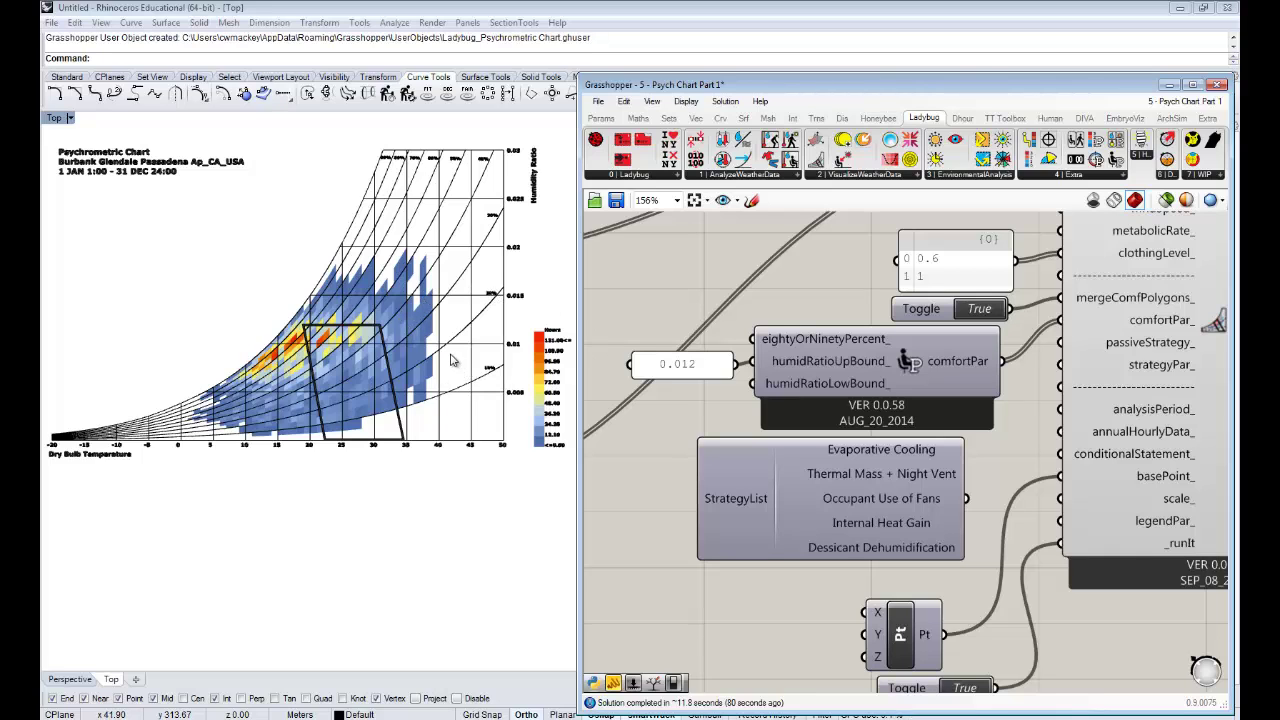
Check only Evaporative Cooling in the strategy list and connect the list to the Burbank chart's passiveStrategy_ input
right_click_drag(455, 360, 452, 388)
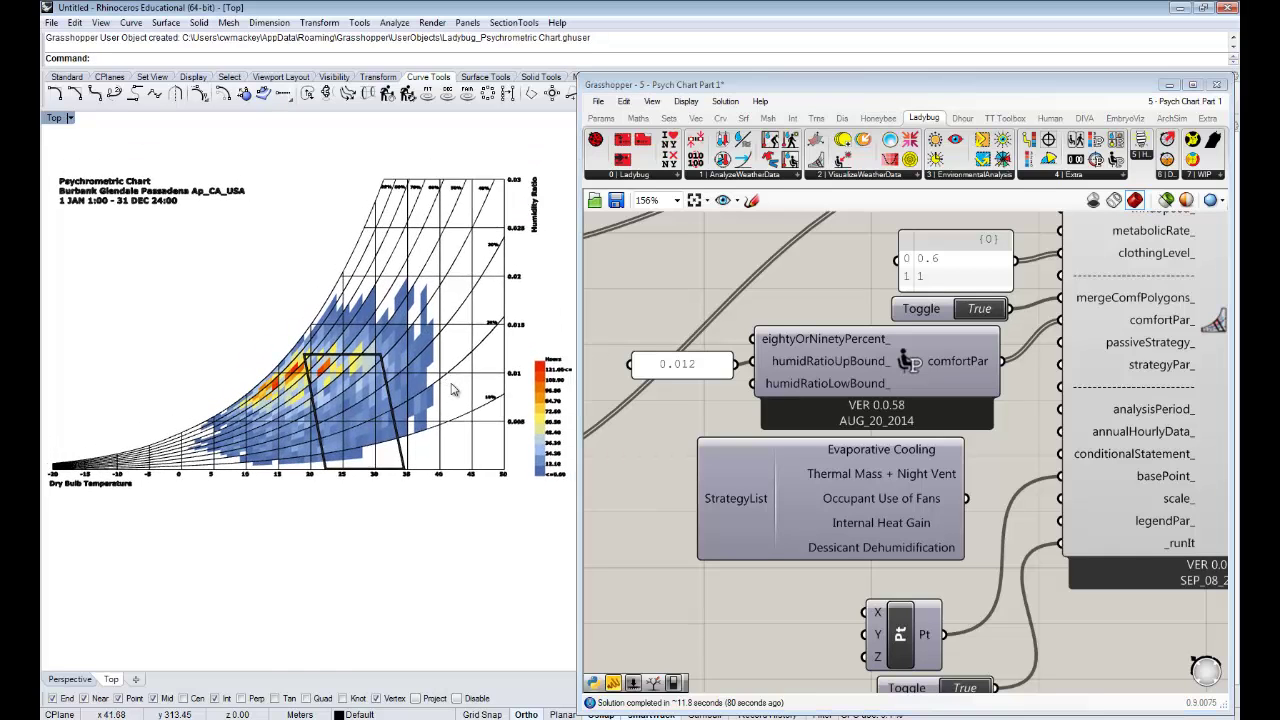
left_click(787, 452)
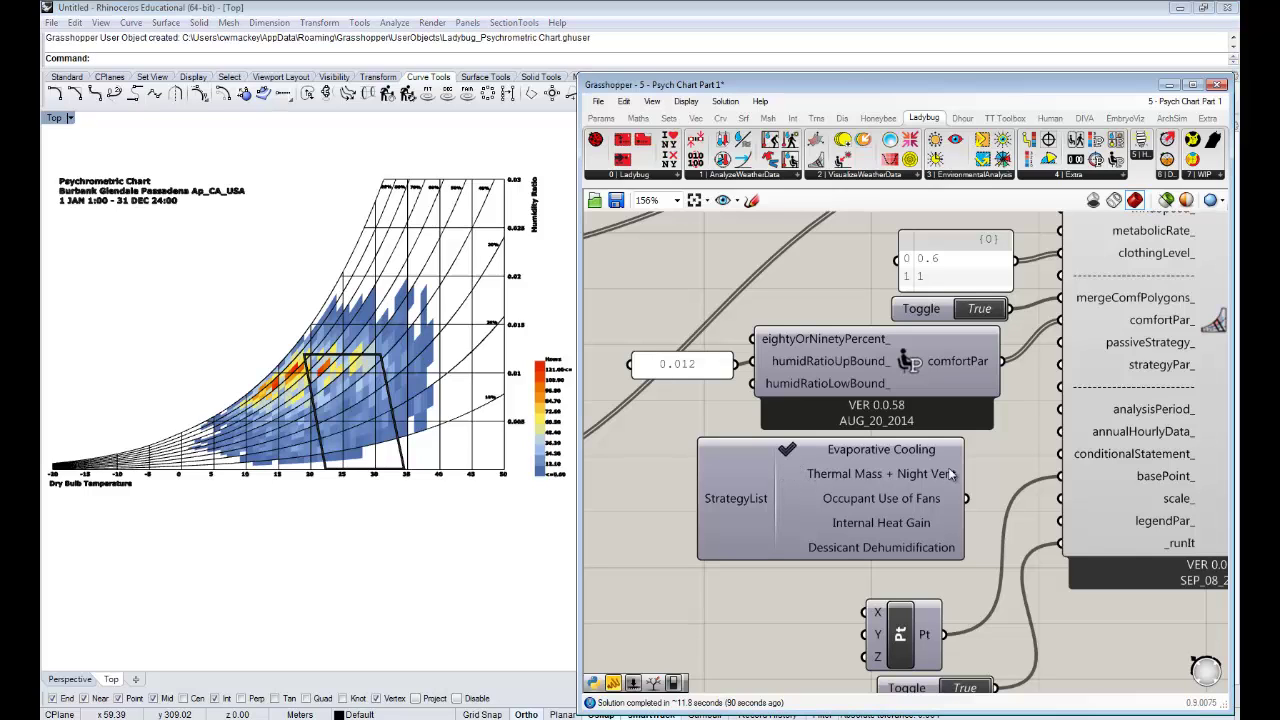
right_click_drag(1003, 459, 980, 456)
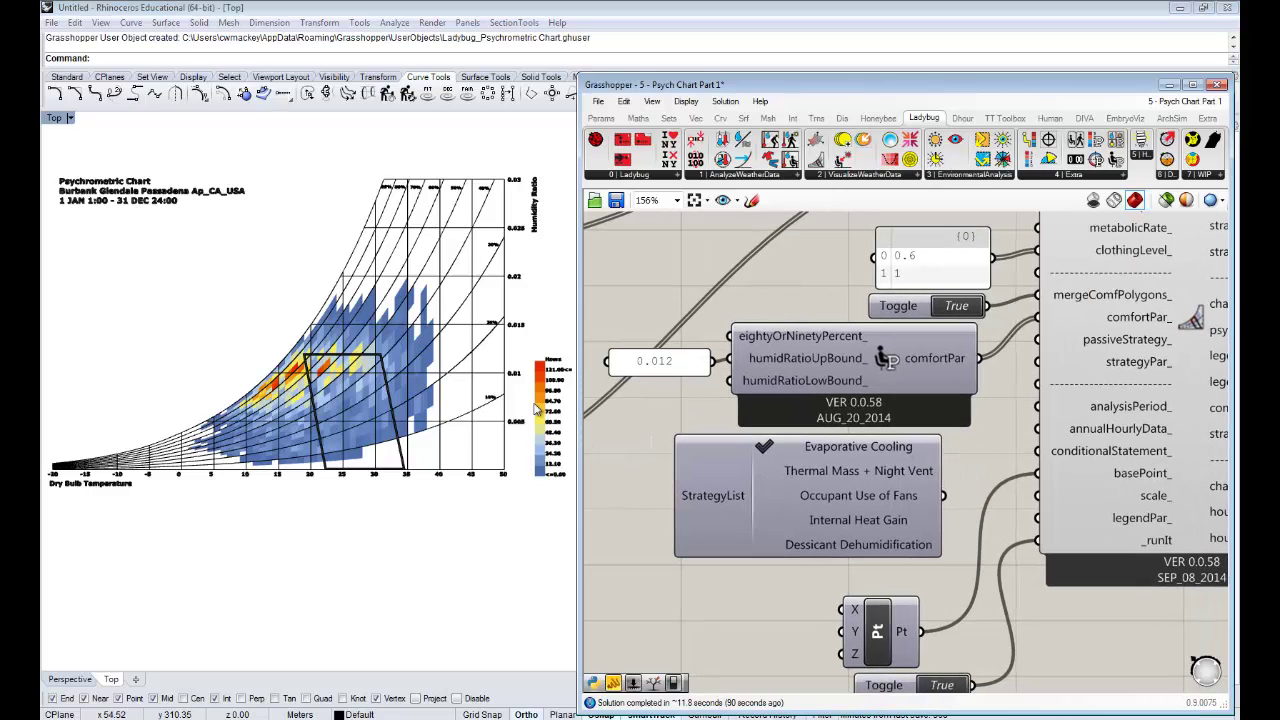
left_click(765, 470)
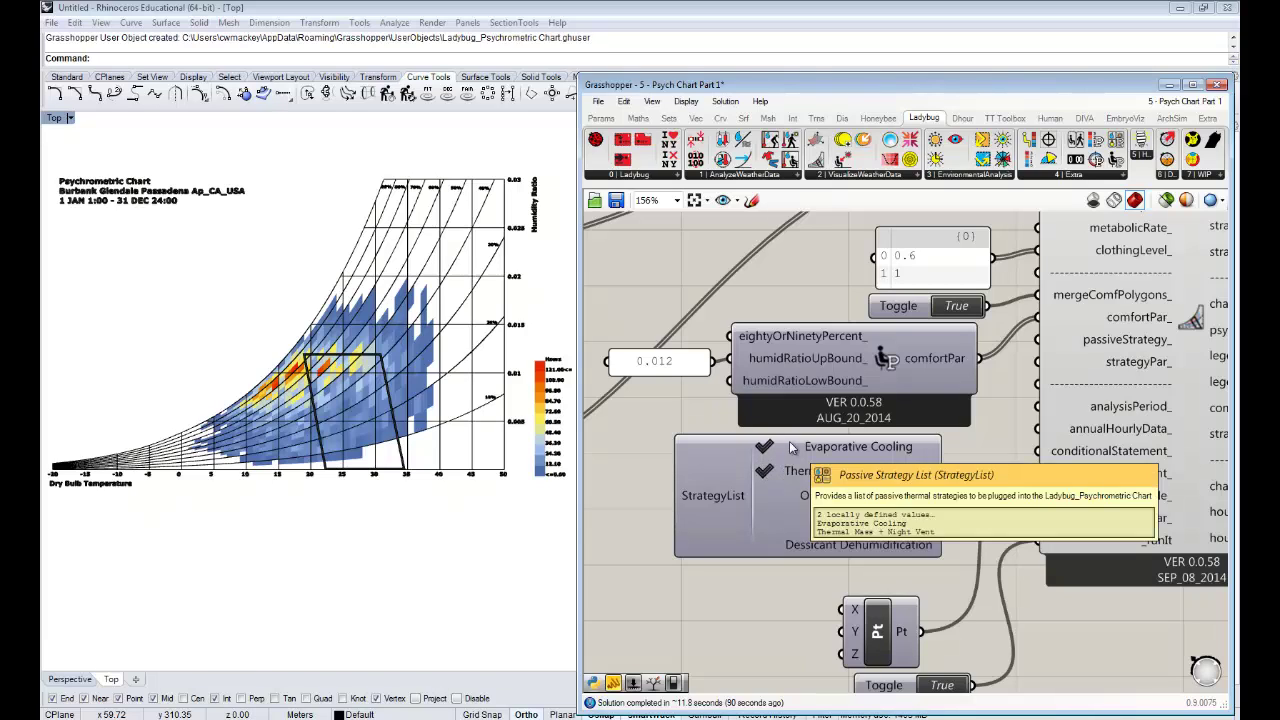
left_click(765, 470)
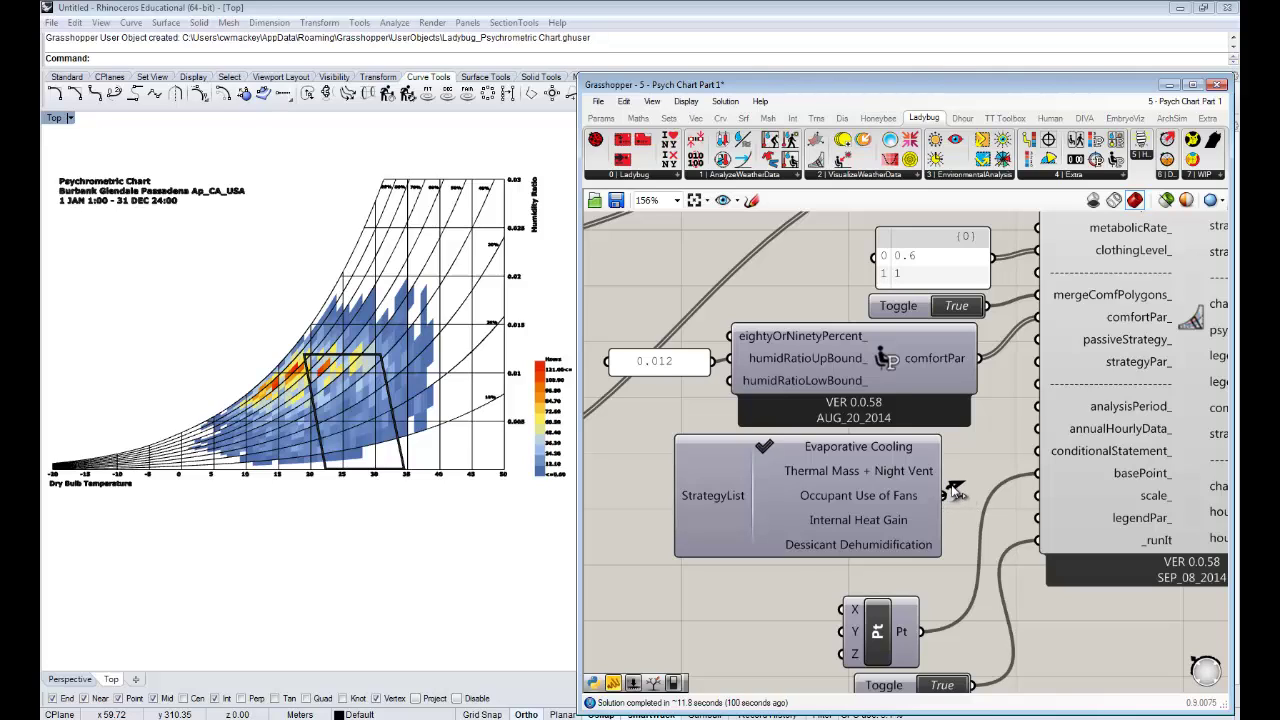
left_click_drag(951, 486, 1046, 352)
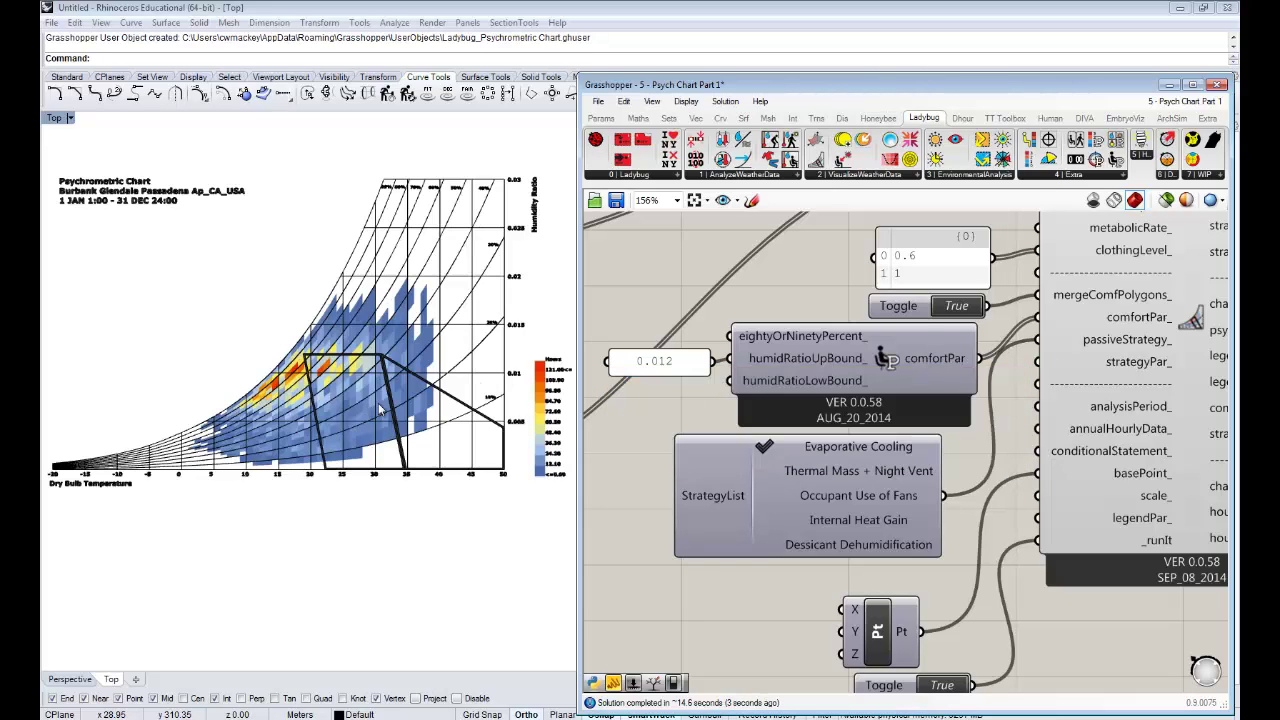
Move the totalComfortPercent panel slightly higher beside the Burbank chart component to free space beneath it
left_click(375, 410)
right_click_drag(310, 420, 237, 439)
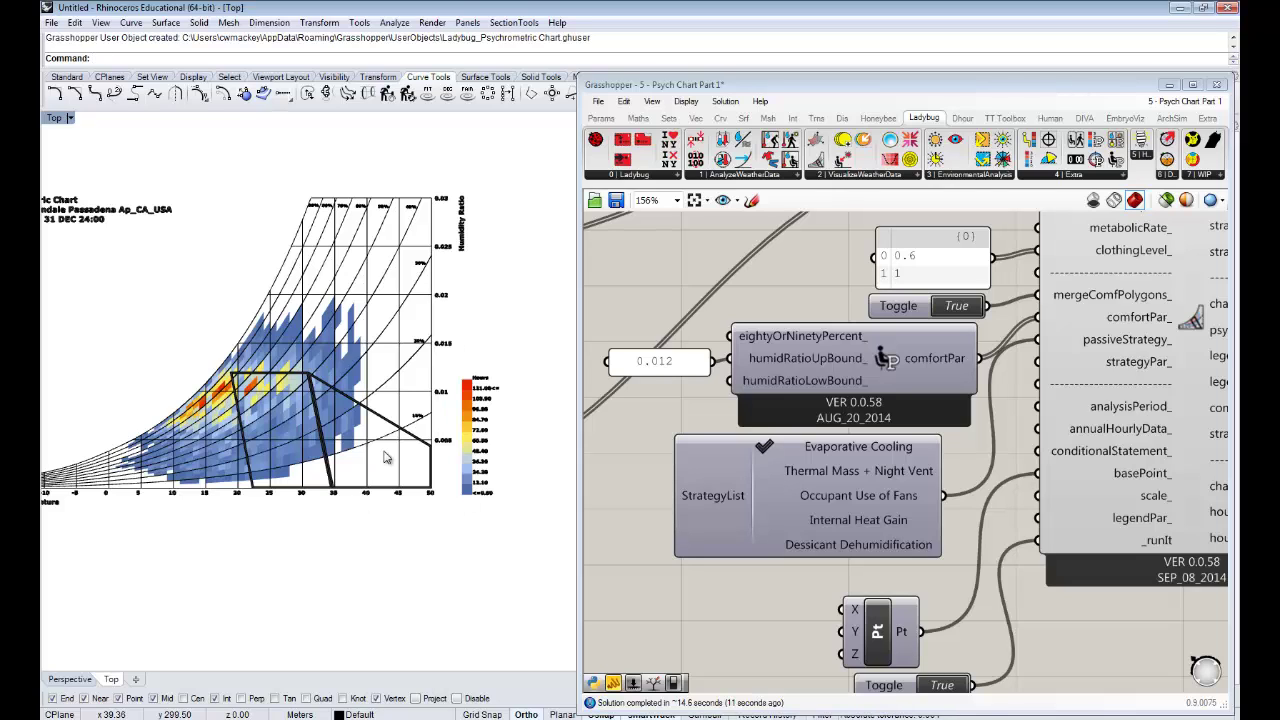
scroll(375, 460, "up", 3)
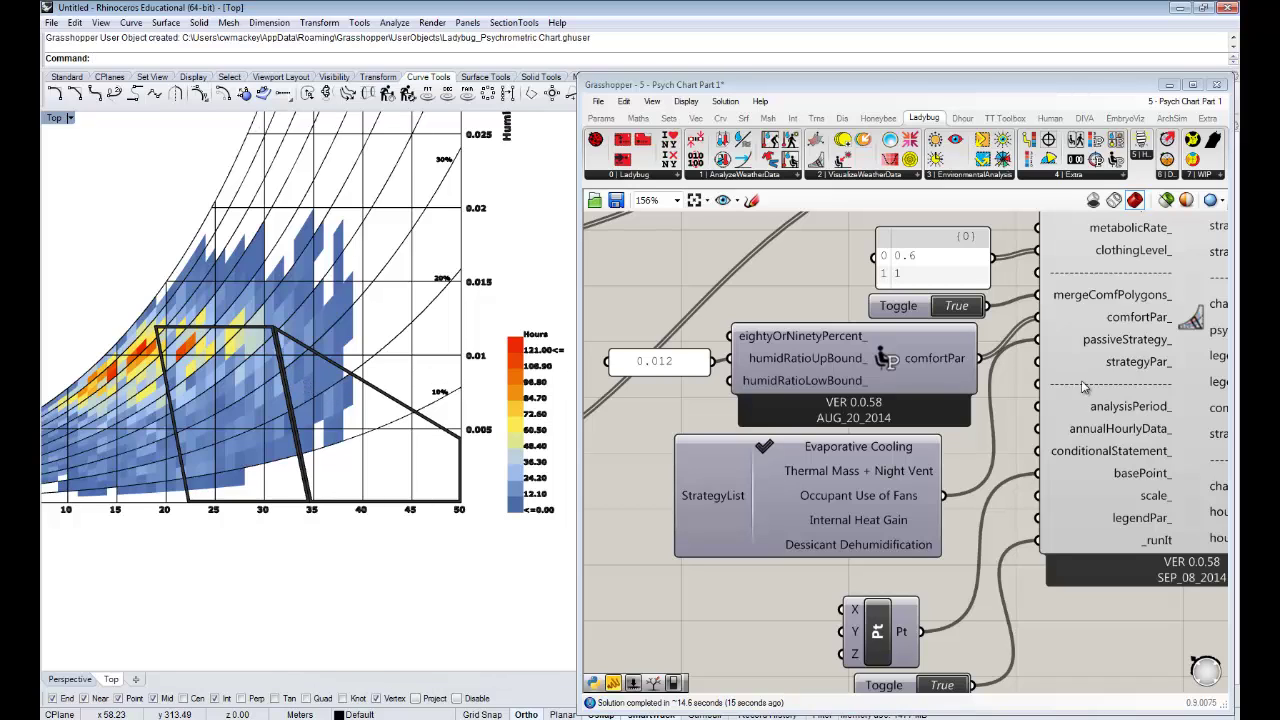
right_click_drag(1077, 387, 810, 442)
scroll(945, 420, "down", 1)
right_click_drag(1066, 348, 1008, 397)
left_click_drag(1007, 335, 1013, 310)
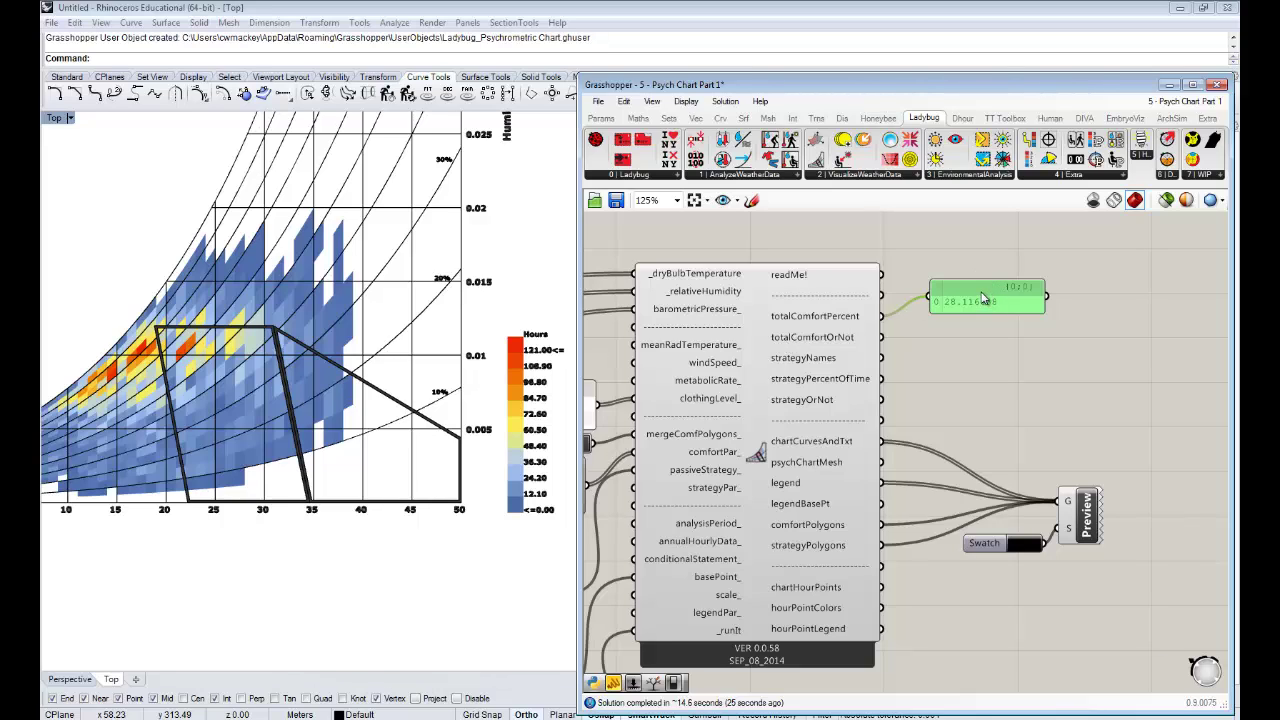
left_click_drag(988, 296, 1000, 283)
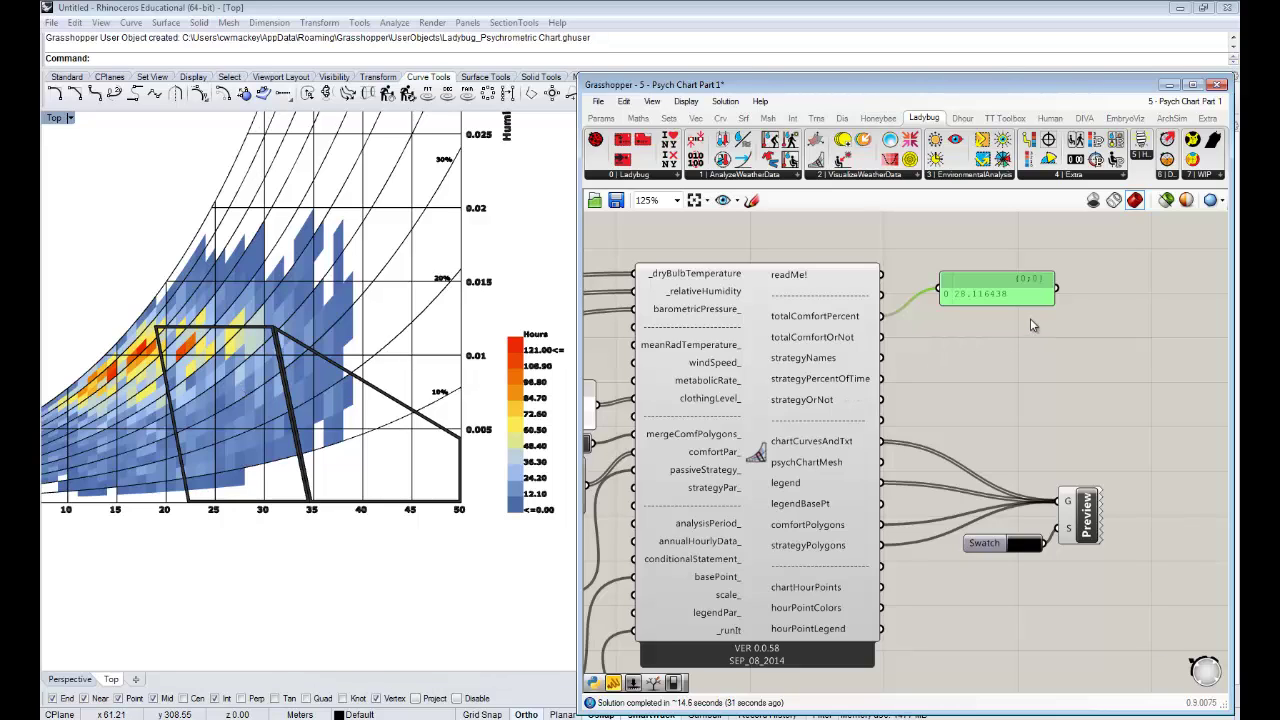
Duplicate the comfort percent panel, connect the copy to strategyPercentOfTime, enlarge it to show its list and place it lower
key("ctrl+v")
left_click_drag(1012, 306, 1006, 352)
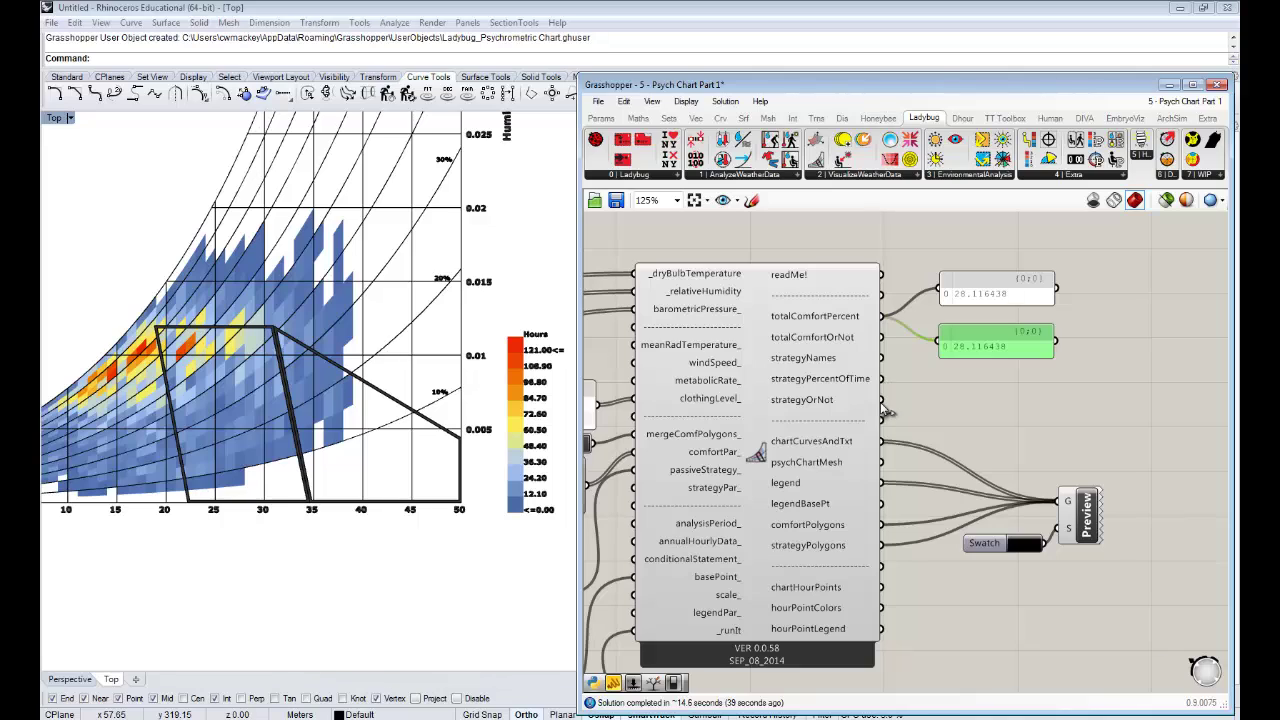
left_click_drag(881, 378, 941, 343)
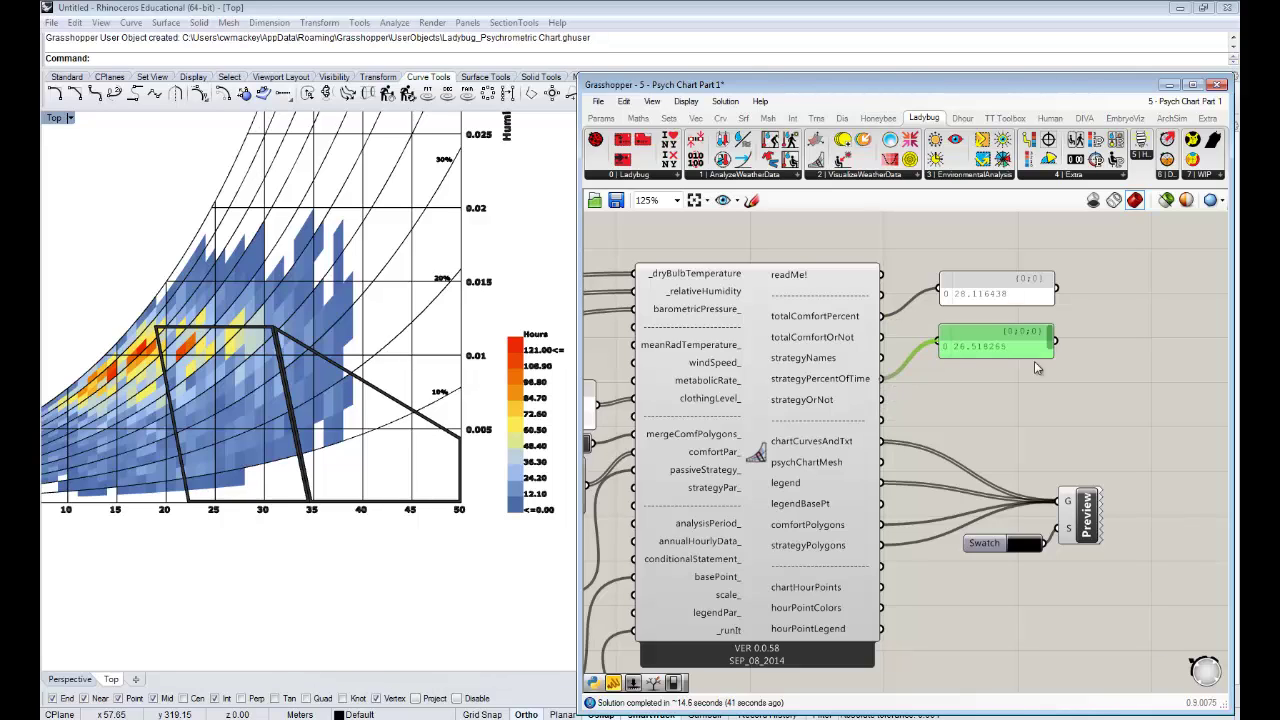
left_click_drag(1056, 359, 1090, 384)
left_click_drag(1010, 381, 1008, 406)
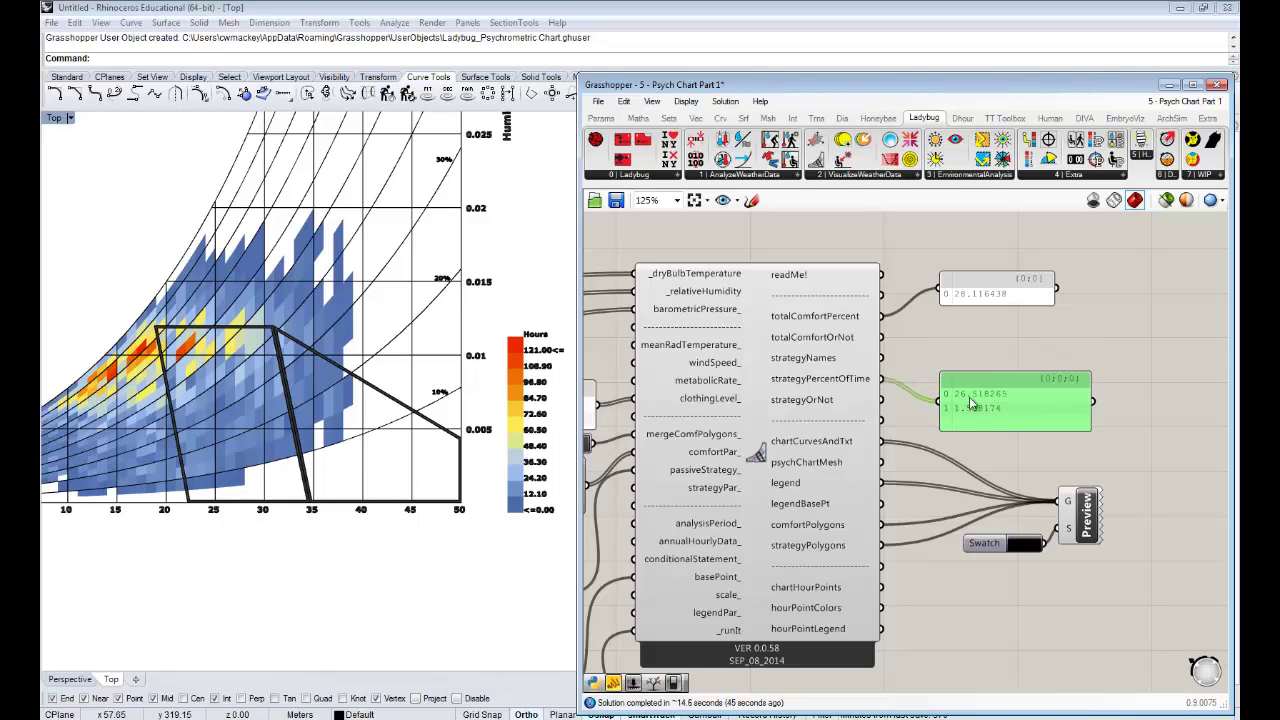
left_click_drag(981, 430, 988, 410)
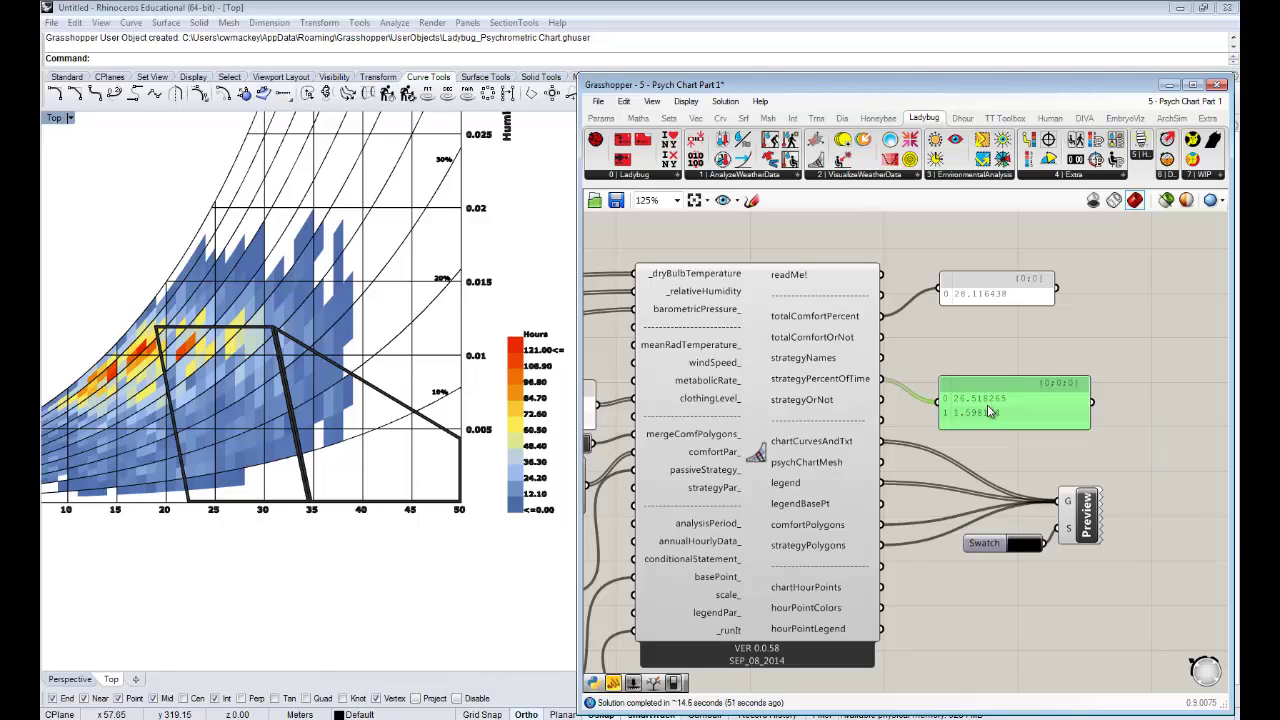
Duplicate the strategyPercentOfTime panel above the original and connect the copy to the chart's strategyNames output
left_click_drag(987, 404, 989, 338, "alt")
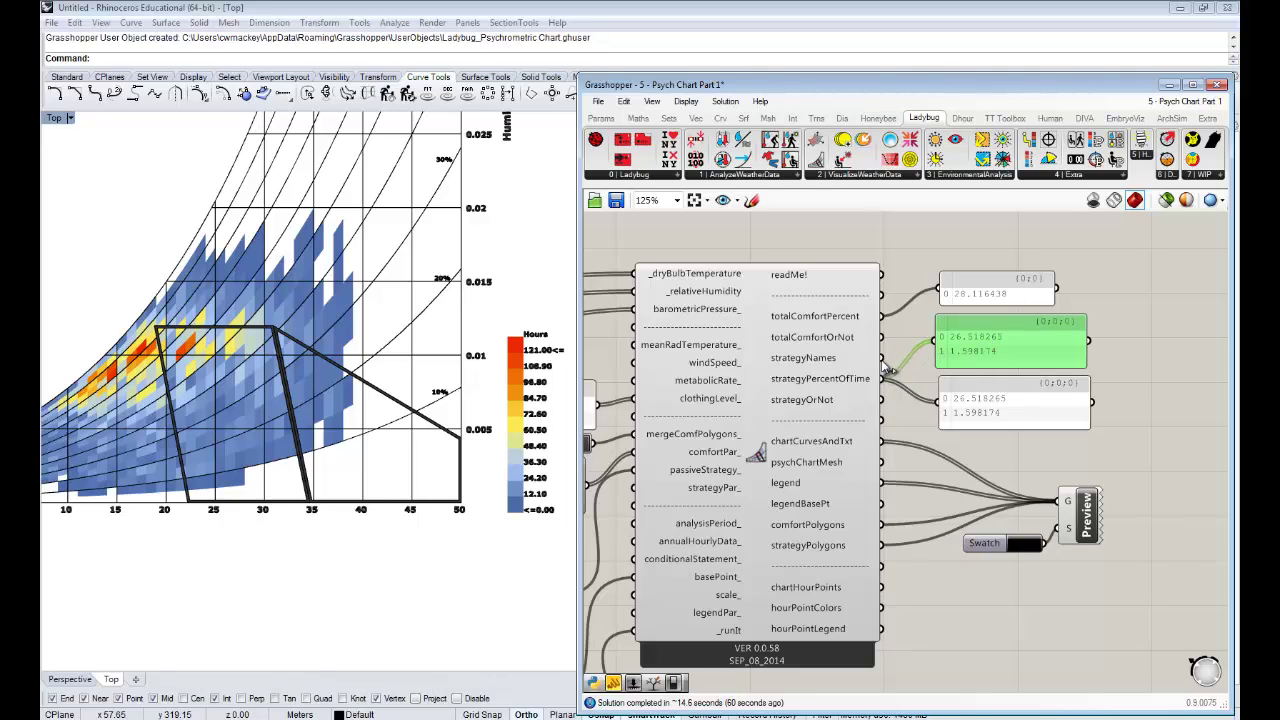
left_click_drag(884, 368, 886, 368)
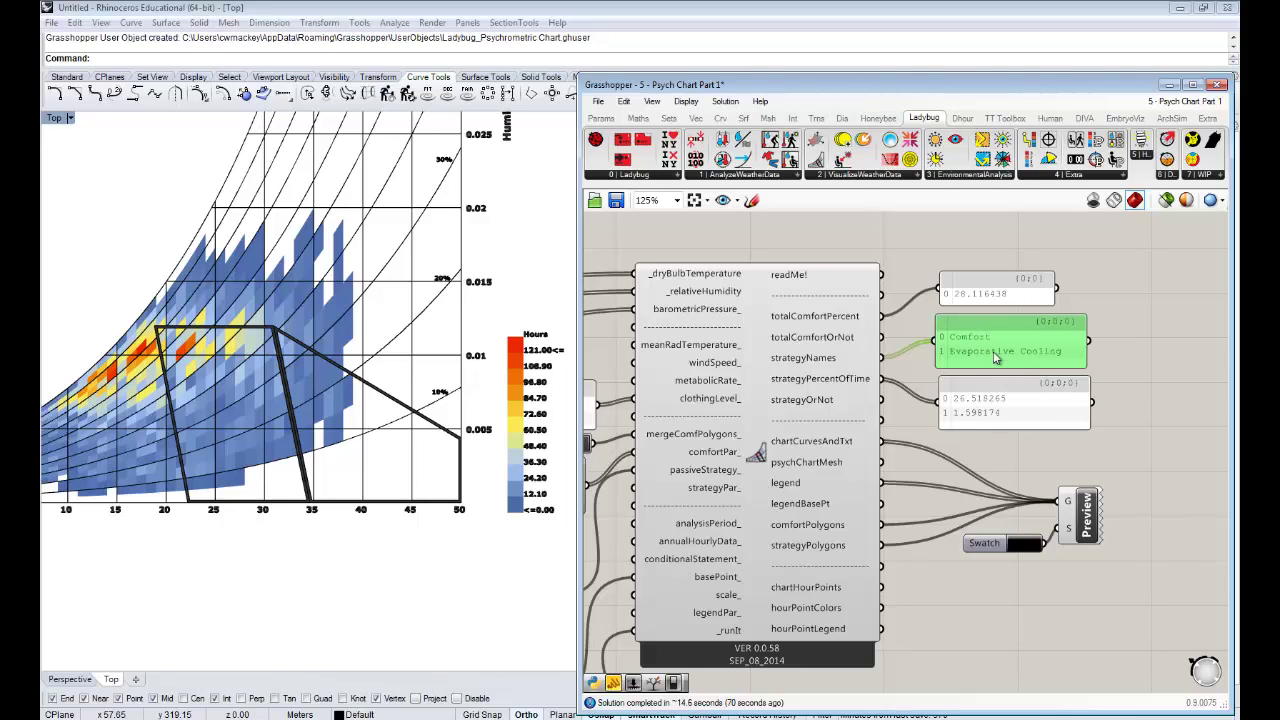
mouse_move(843, 402)
right_click_drag(1006, 318, 1230, 285)
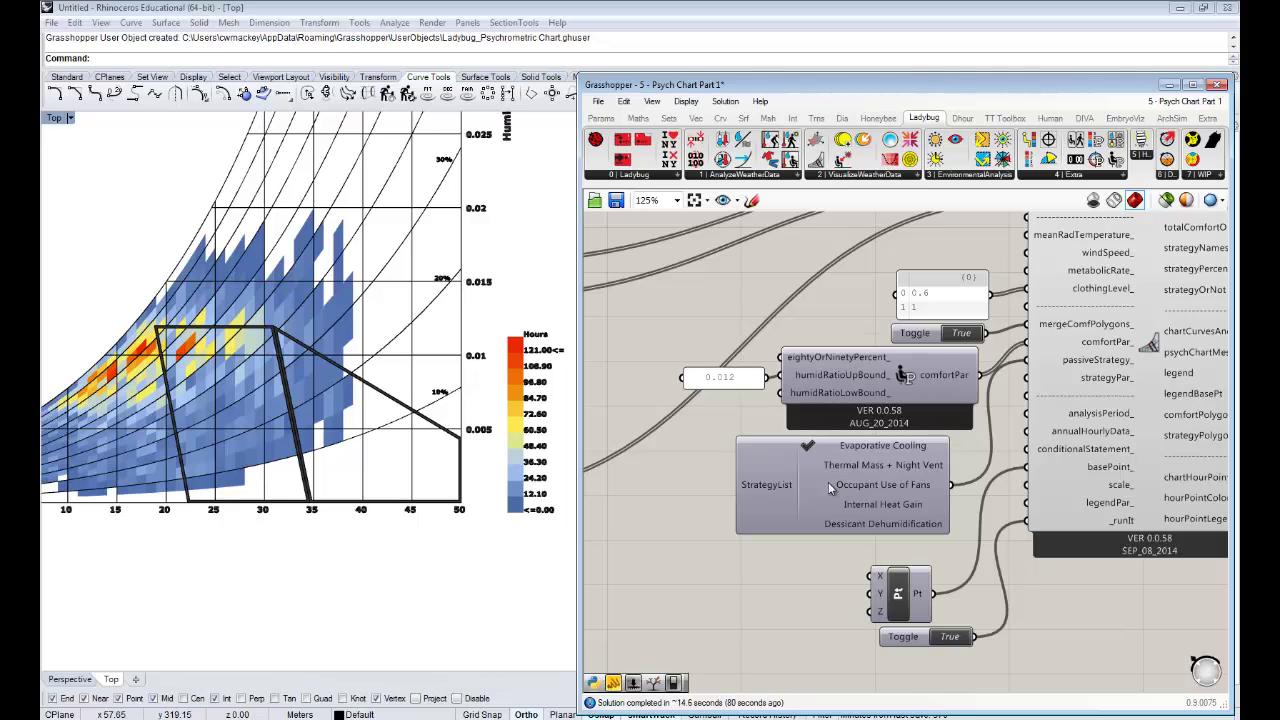
Add Thermal Mass + Night Vent to the checked passive strategies and enlarge the strategyNames and strategyPercentOfTime panels to show their full lists
mouse_move(811, 473)
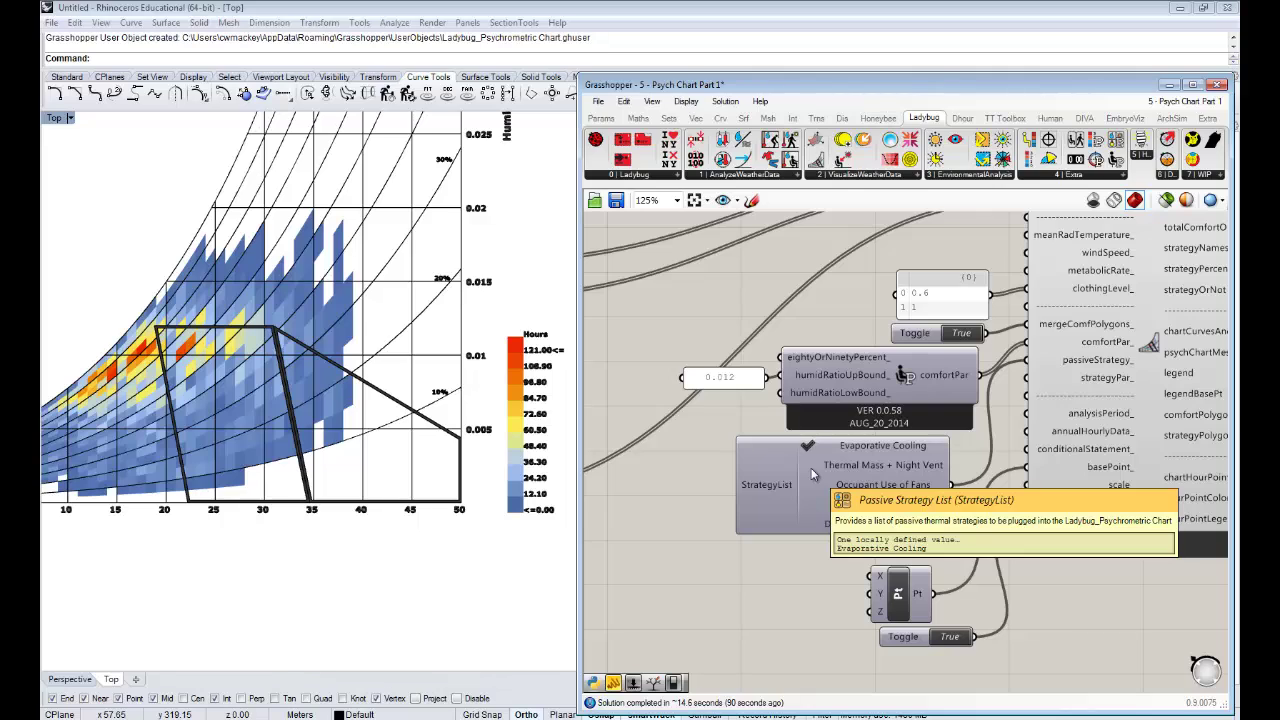
left_click(810, 466)
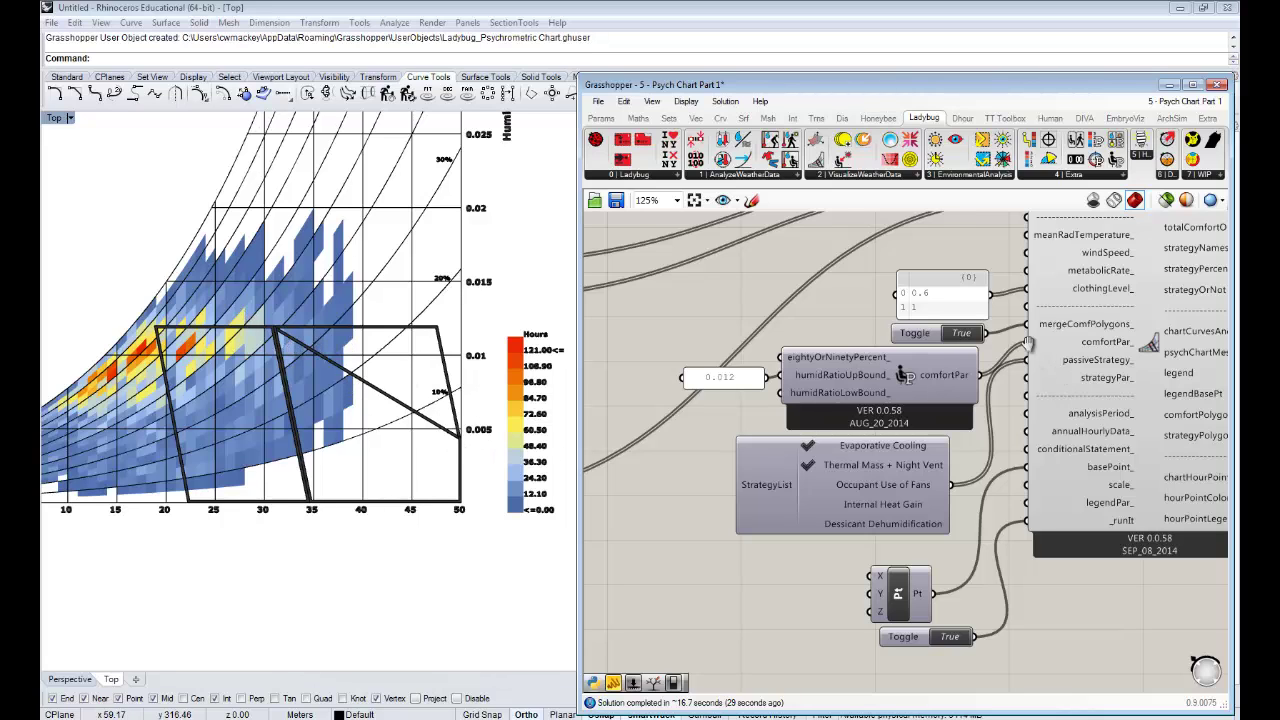
right_click_drag(985, 333, 622, 432)
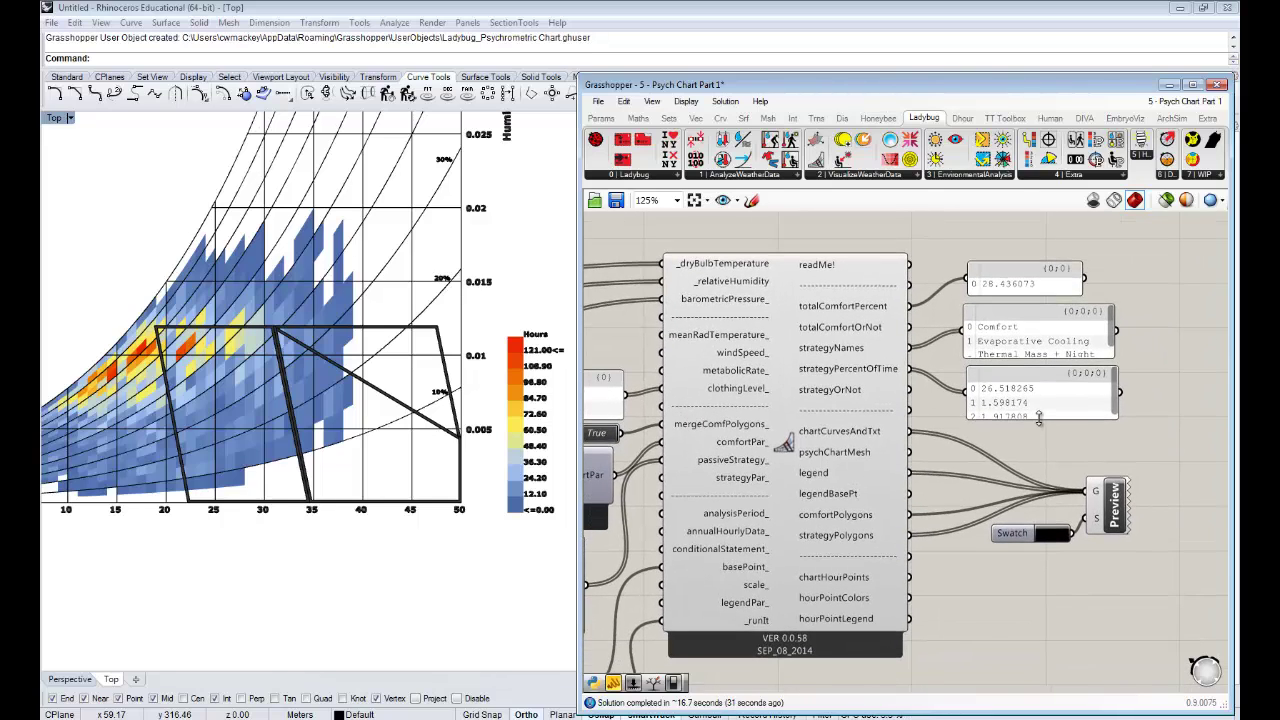
mouse_move(1037, 447)
left_mouse_down()
mouse_move(1040, 405)
mouse_move(1041, 430)
left_mouse_up()
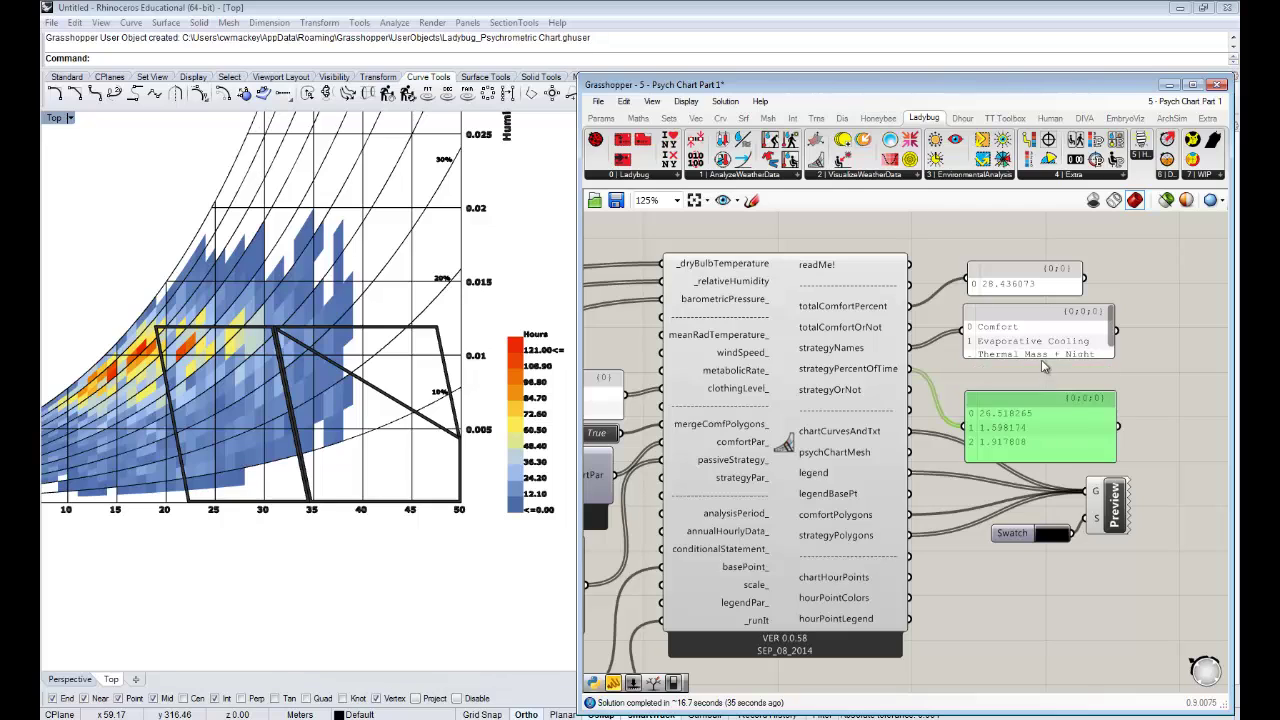
left_click_drag(1043, 366, 1044, 383)
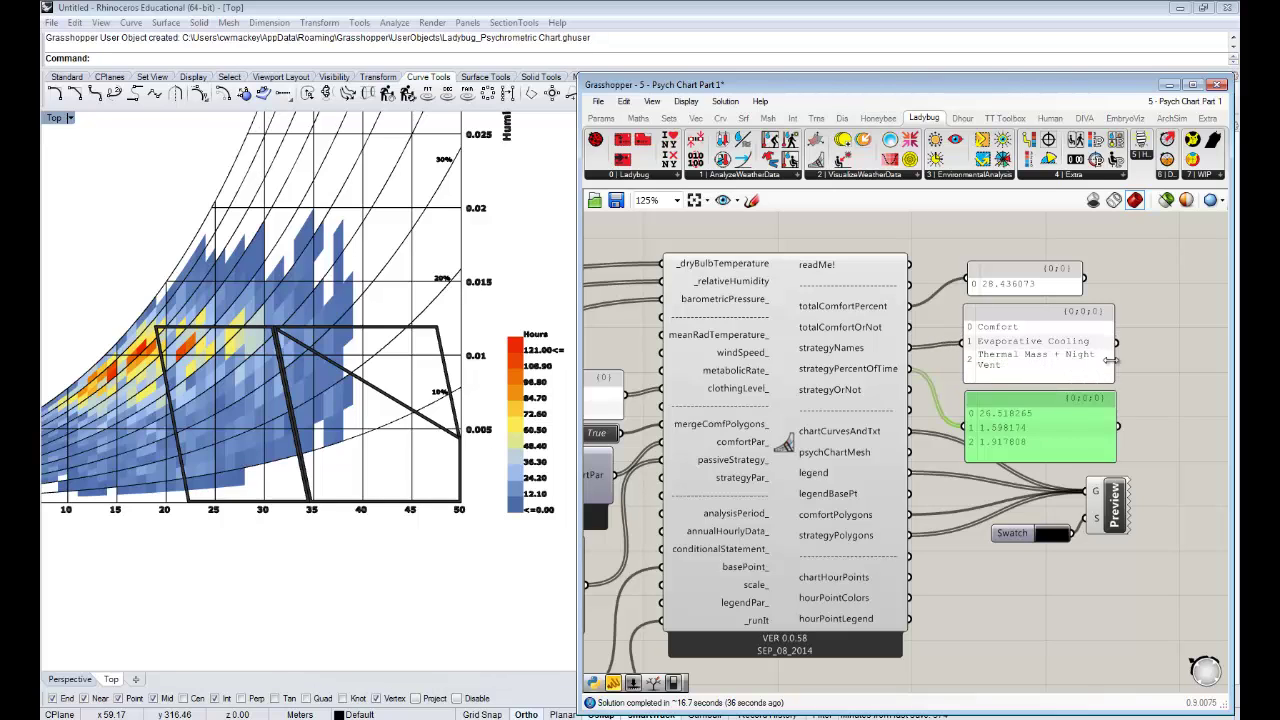
left_click_drag(1113, 362, 1155, 355)
Add Occupant Use of Fans to the checked passive strategies and enlarge the strategyPercentOfTime panel, placing it slightly lower
right_click_drag(695, 498, 995, 469)
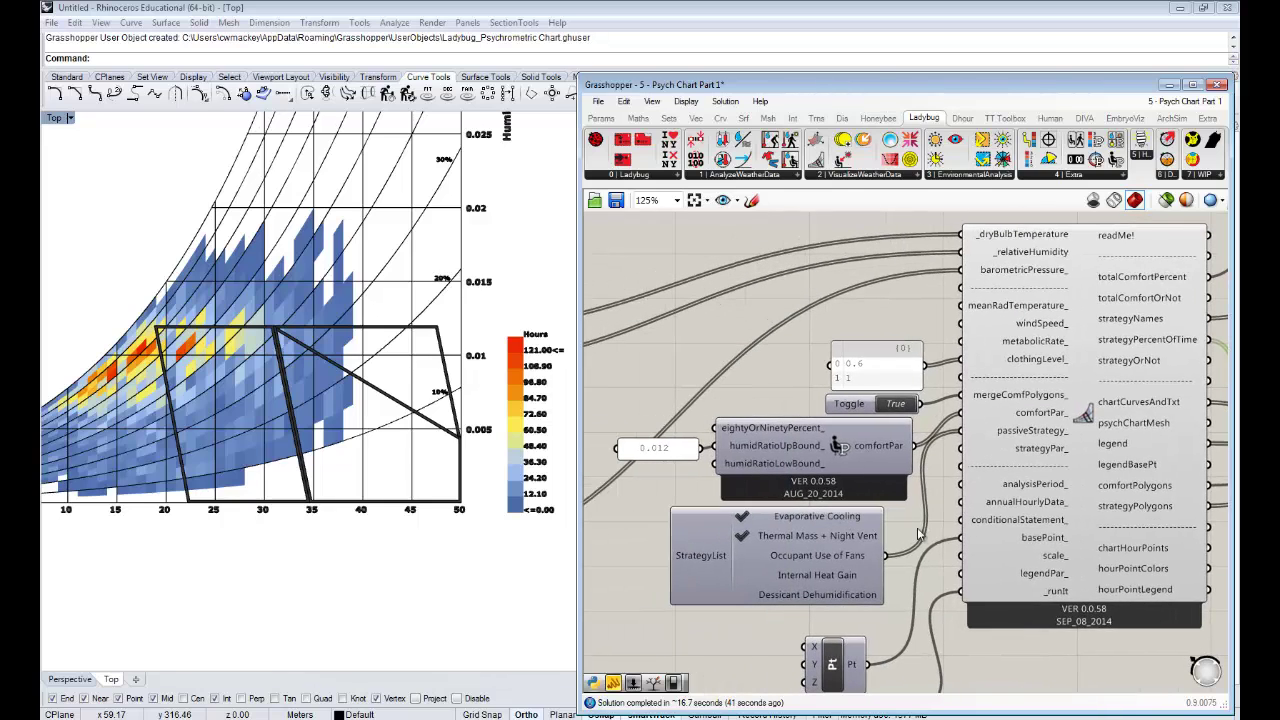
right_click_drag(913, 530, 963, 519)
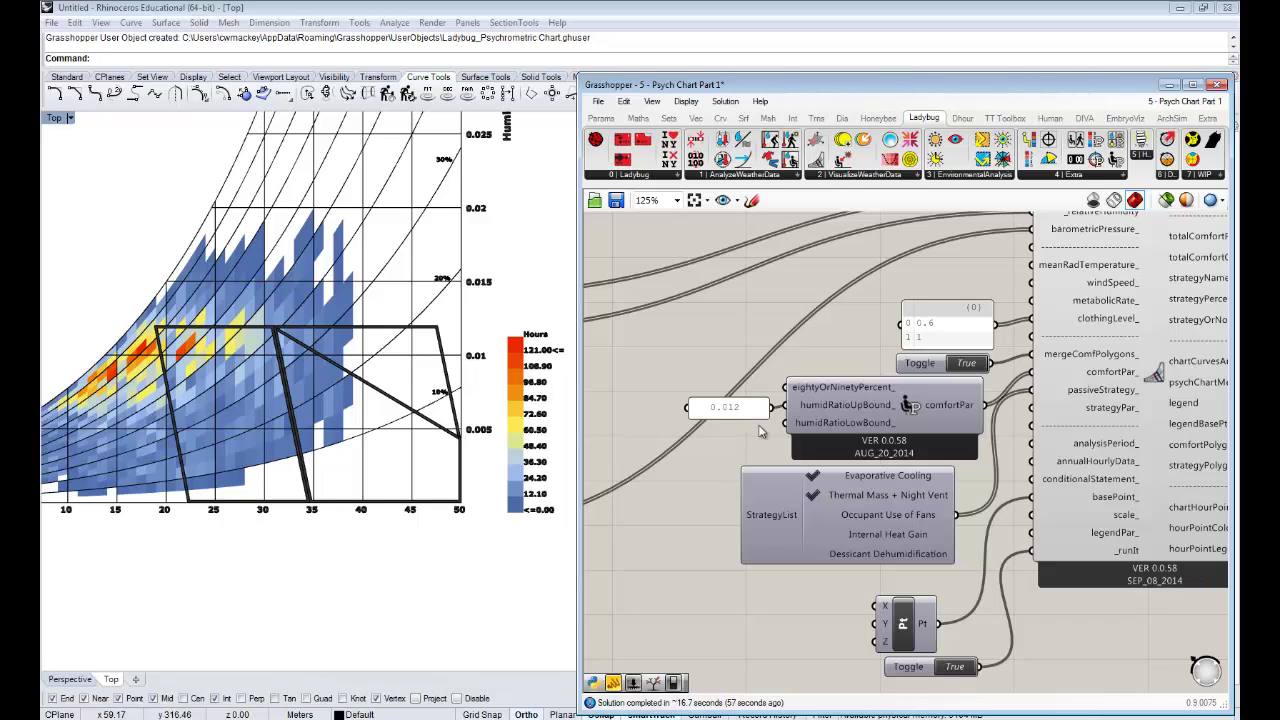
right_click_drag(977, 540, 966, 524)
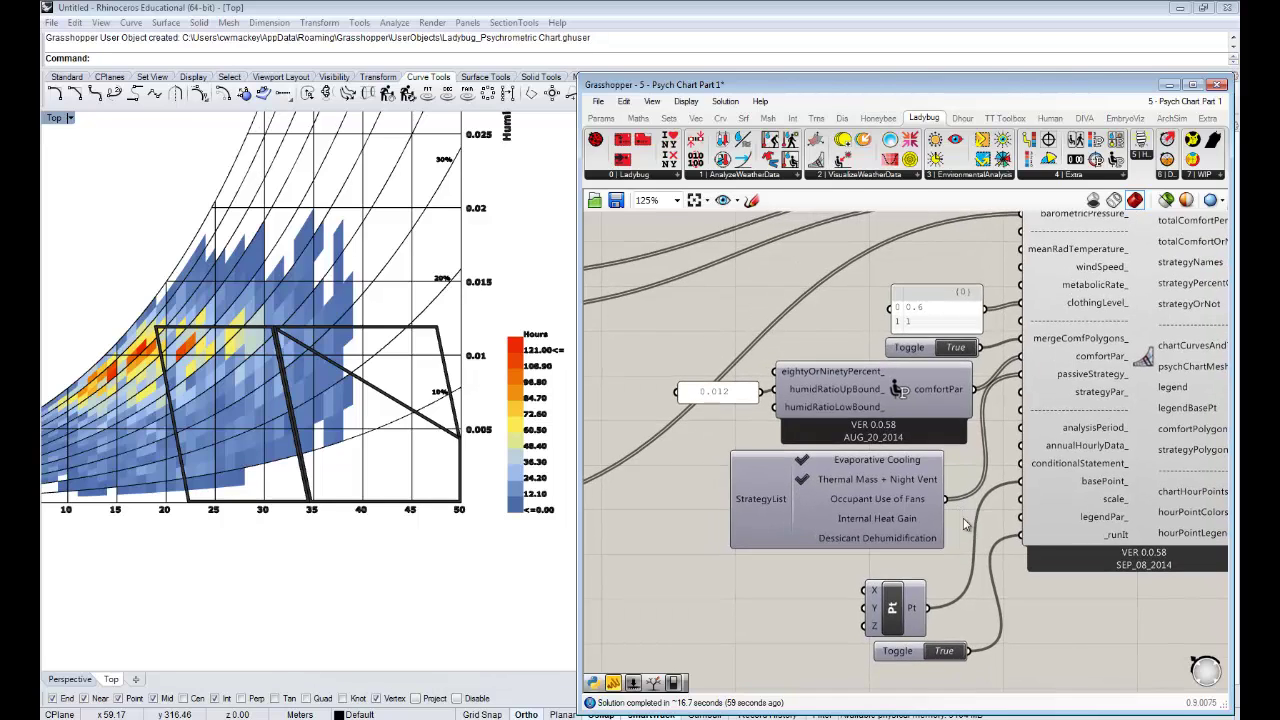
left_click(801, 499)
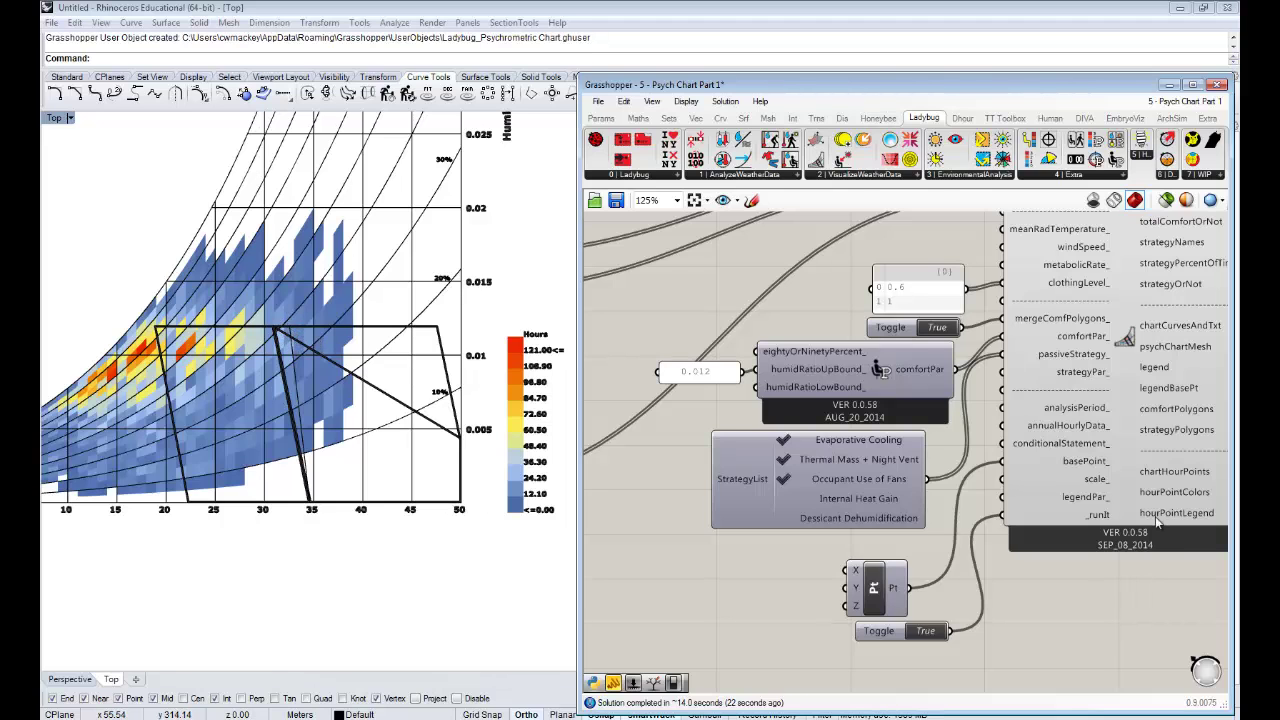
right_click_drag(1099, 560, 800, 645)
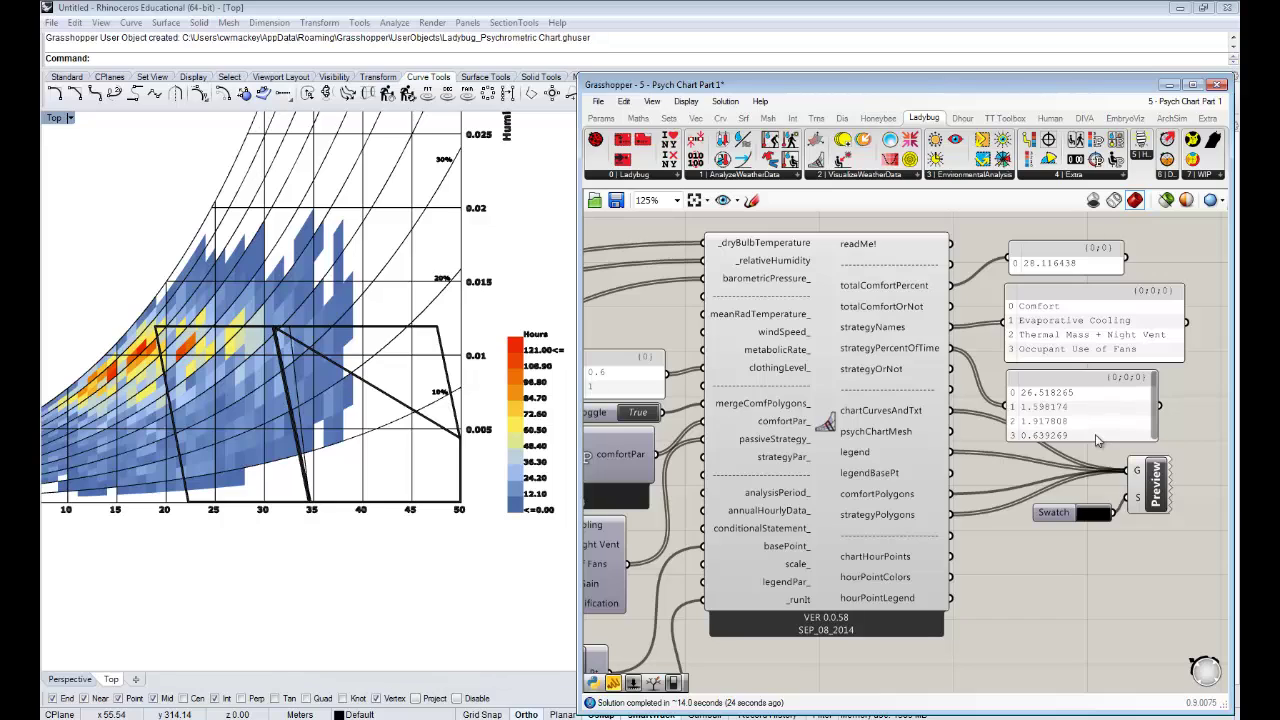
mouse_move(1095, 440)
left_mouse_down()
mouse_move(1096, 451)
mouse_move(1091, 434)
left_mouse_up()
left_click(1061, 352)
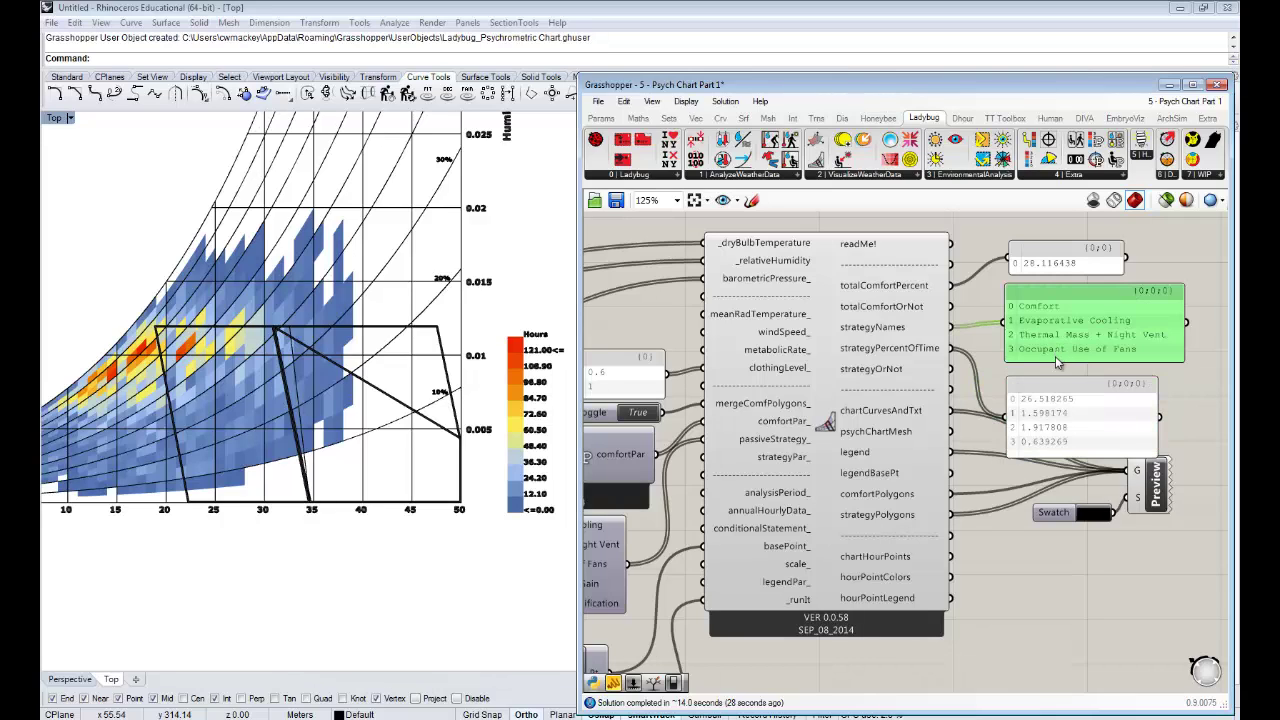
Check Dessicant Dehumidification in the passive strategy list in addition to the three strategies already chosen
right_click_drag(855, 510, 1067, 440)
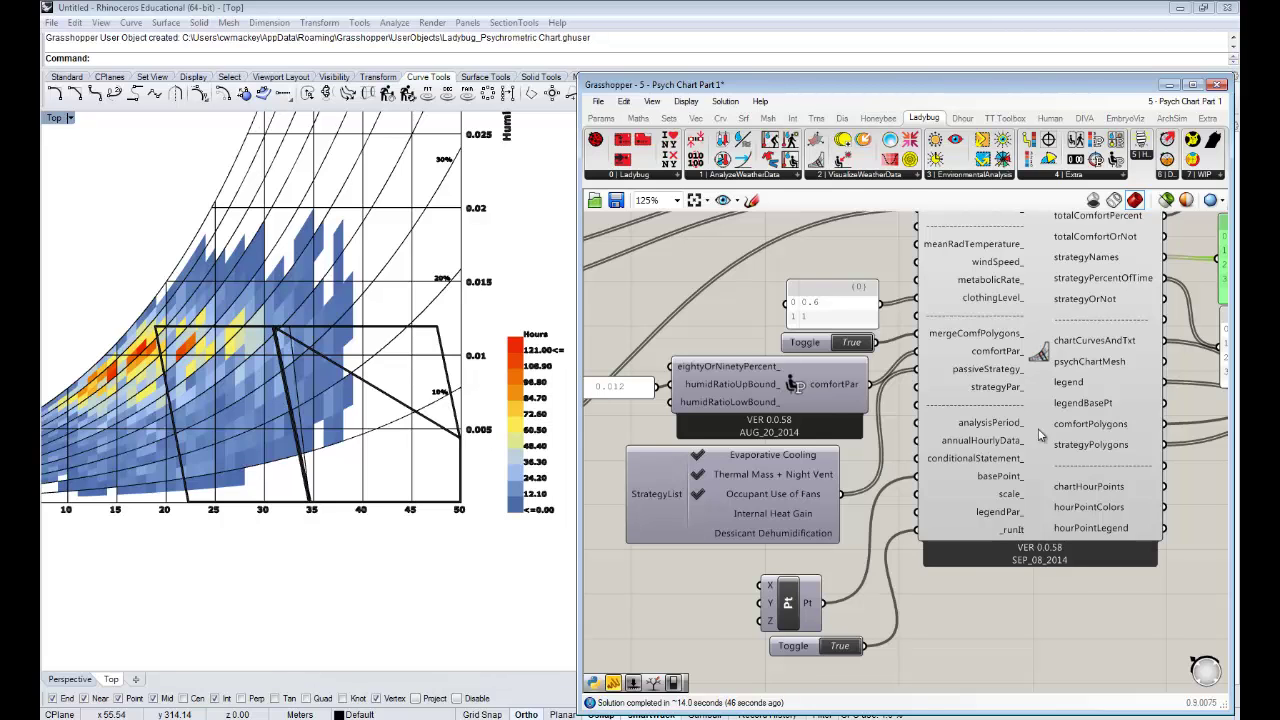
right_click_drag(1137, 408, 1007, 417)
right_click_drag(1136, 362, 1106, 380)
right_click_drag(864, 410, 1008, 405)
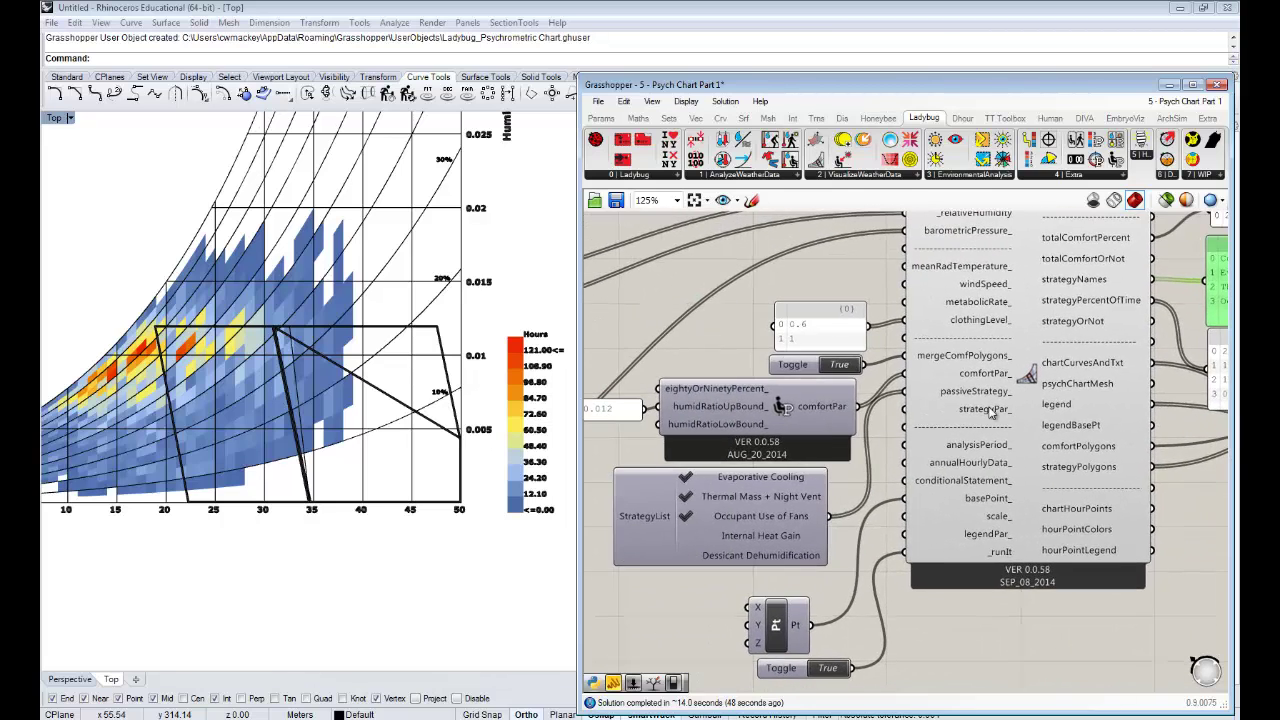
right_click_drag(823, 454, 881, 428)
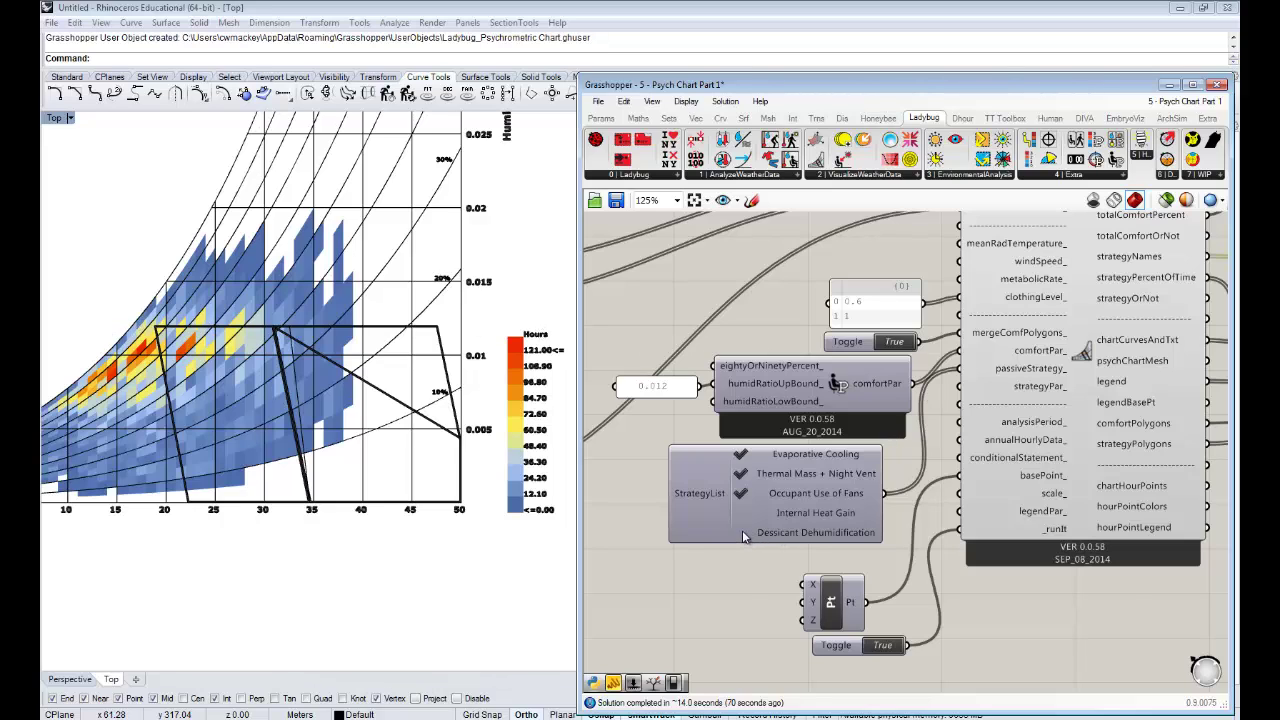
mouse_move(742, 537)
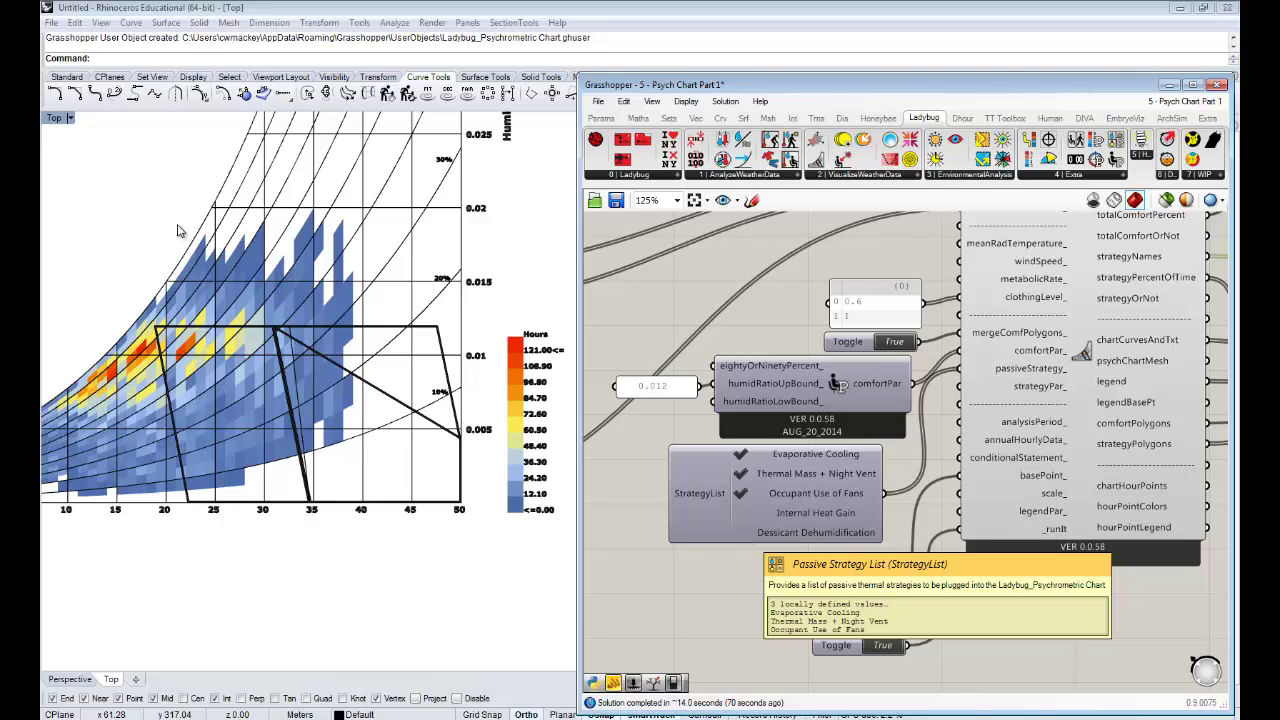
scroll(200, 260, "down", 2)
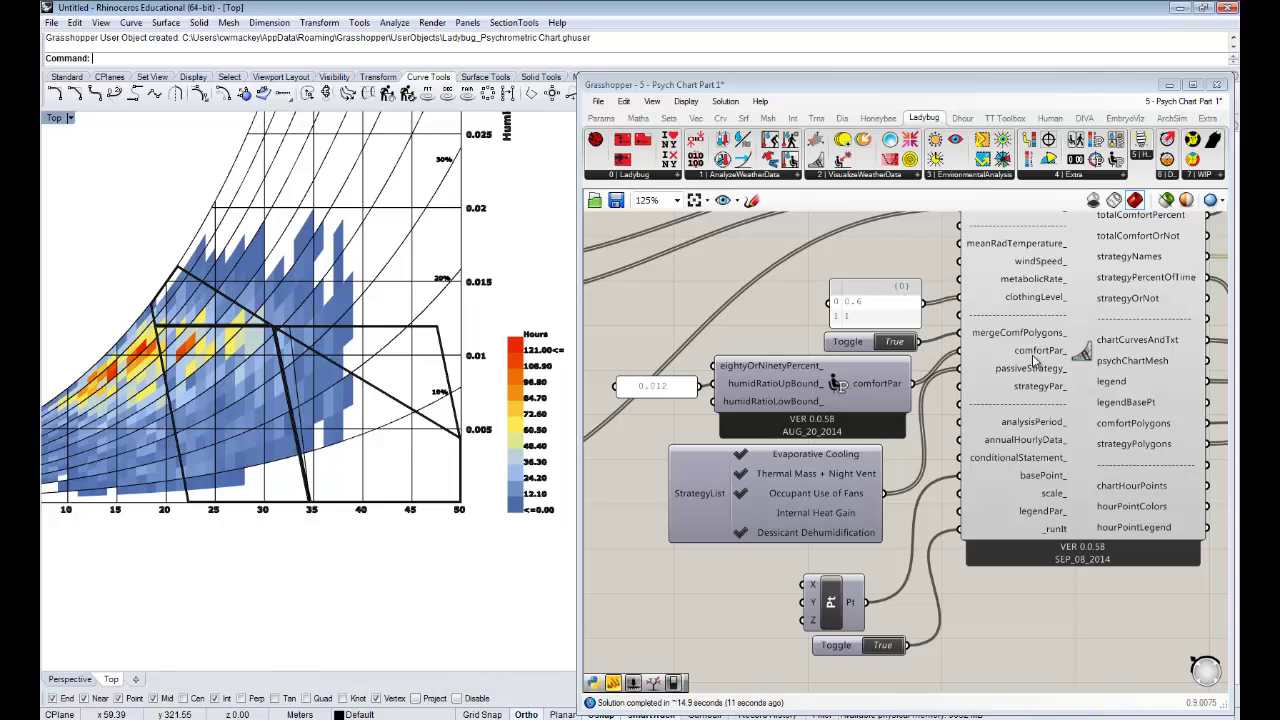
Move the Preview and Swatch components lower and enlarge the strategyPercentOfTime and strategyNames panels, spacing them apart to show every entry
right_click_drag(990, 356, 690, 377)
right_click_drag(1008, 317, 919, 321)
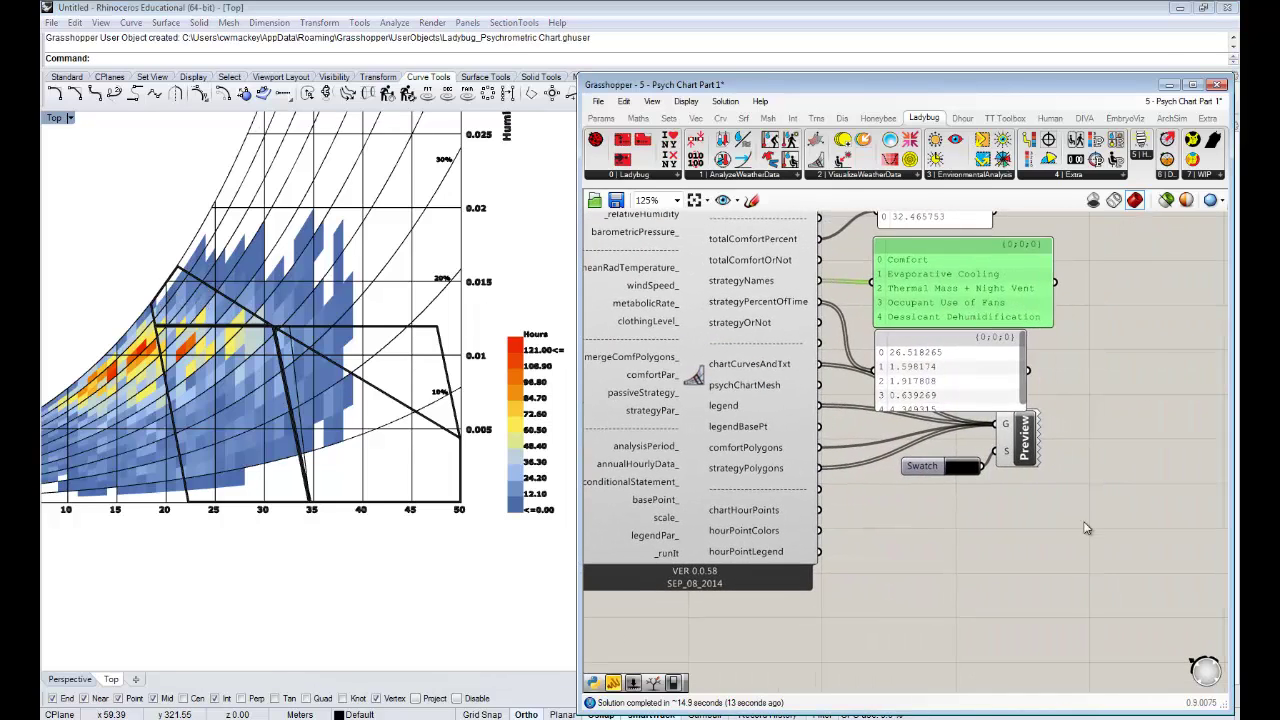
left_click_drag(1087, 528, 895, 408)
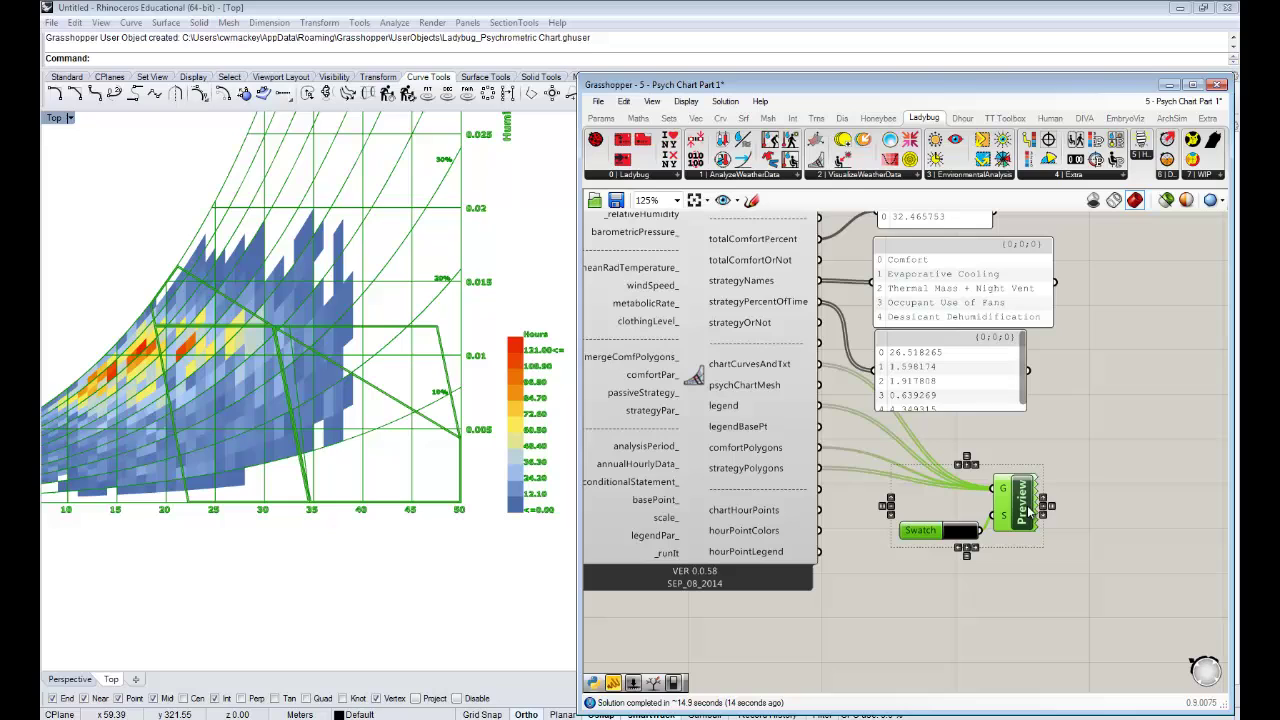
left_click_drag(982, 411, 1013, 429)
left_click(995, 414)
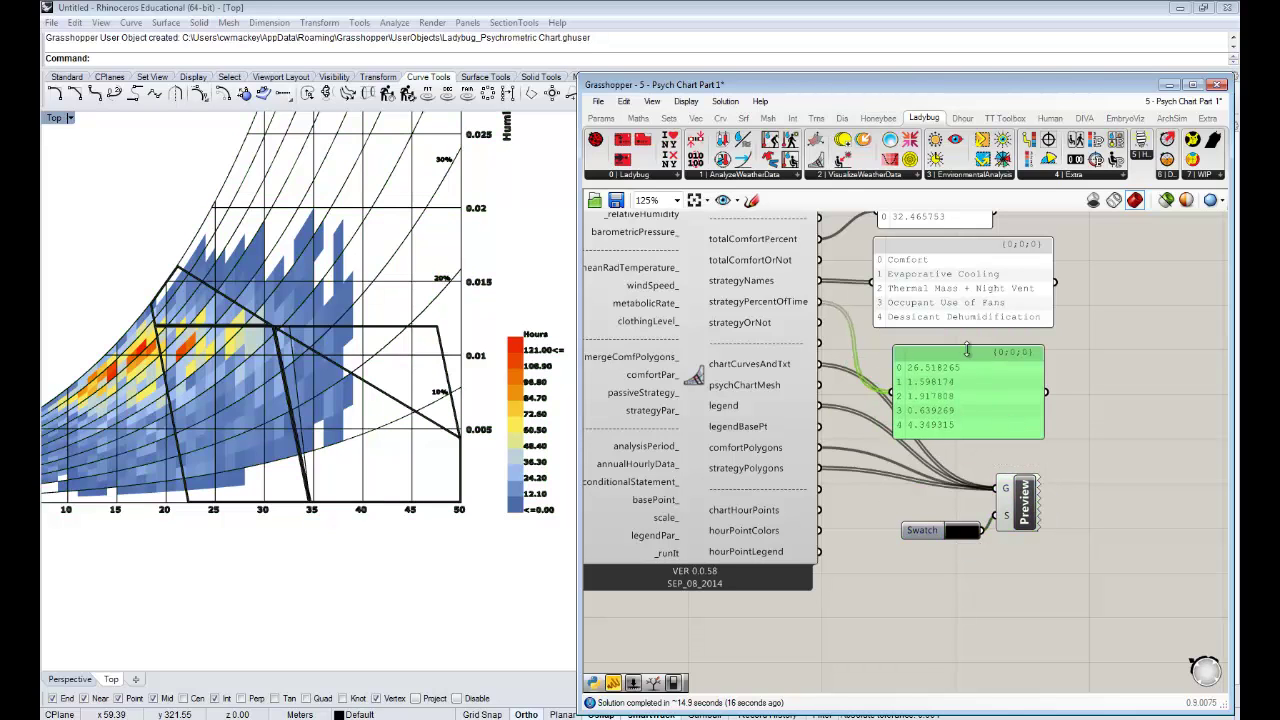
left_click_drag(962, 327, 961, 333)
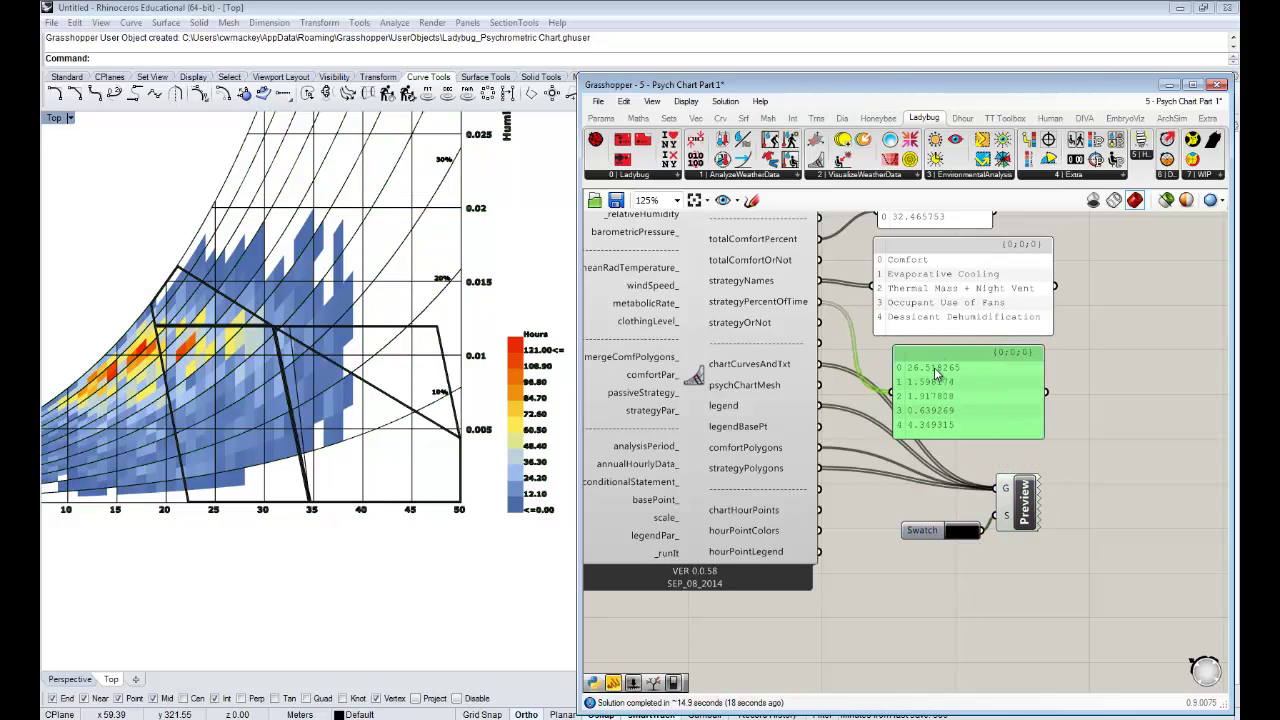
Check the cooler hours on the Burbank chart and add Internal Heat Gain to the checked passive strategies
right_click_drag(939, 376, 1033, 396)
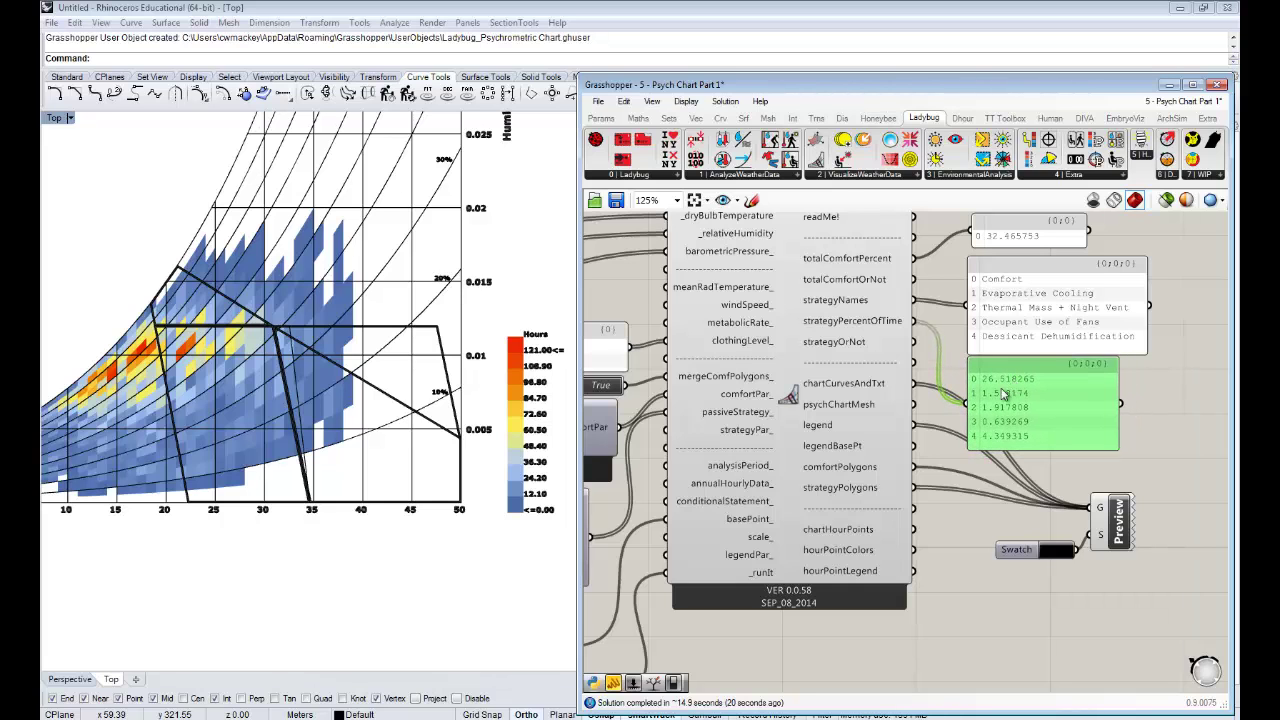
right_click_drag(918, 356, 1096, 357)
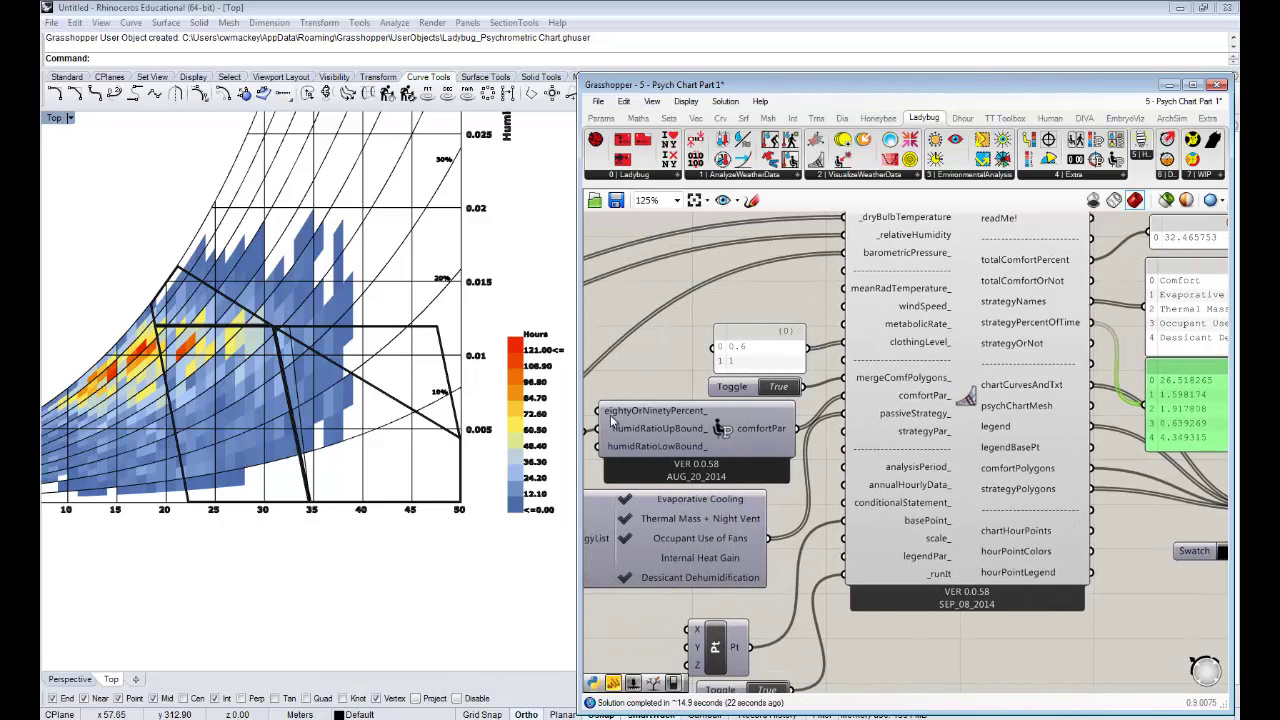
right_click_drag(666, 370, 744, 343)
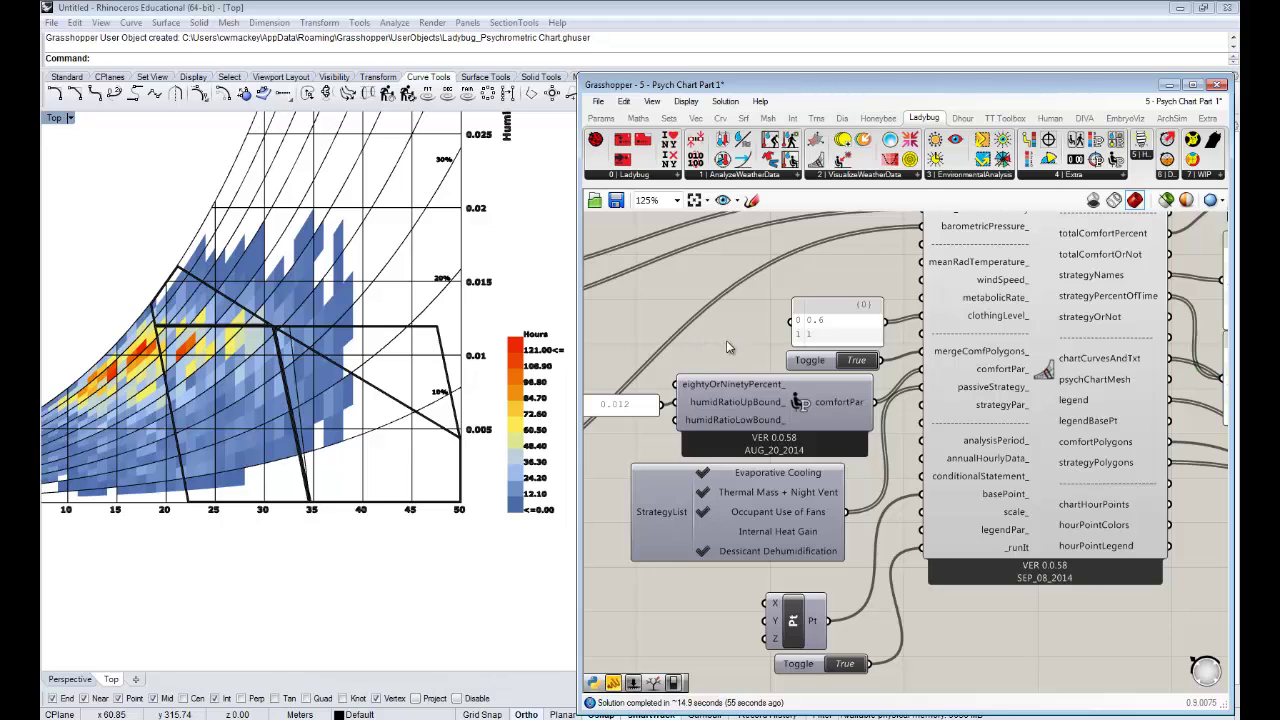
right_click_drag(668, 343, 691, 330)
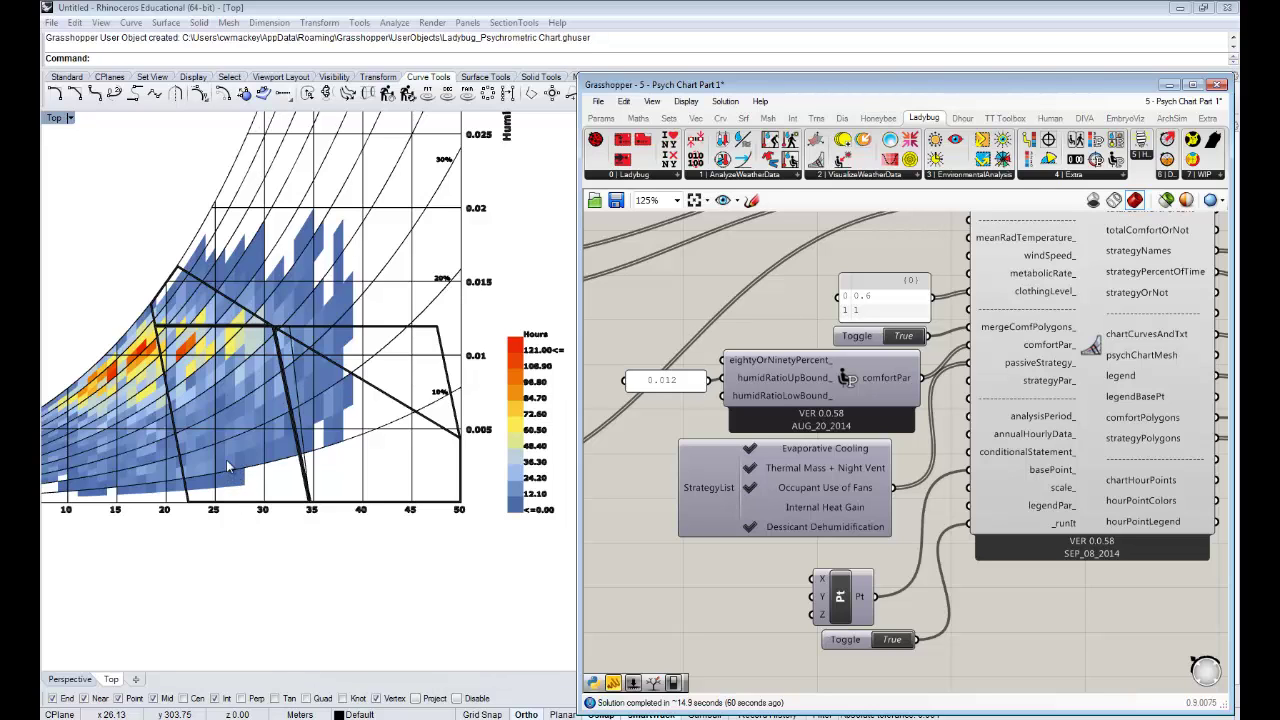
right_click_drag(278, 428, 374, 416)
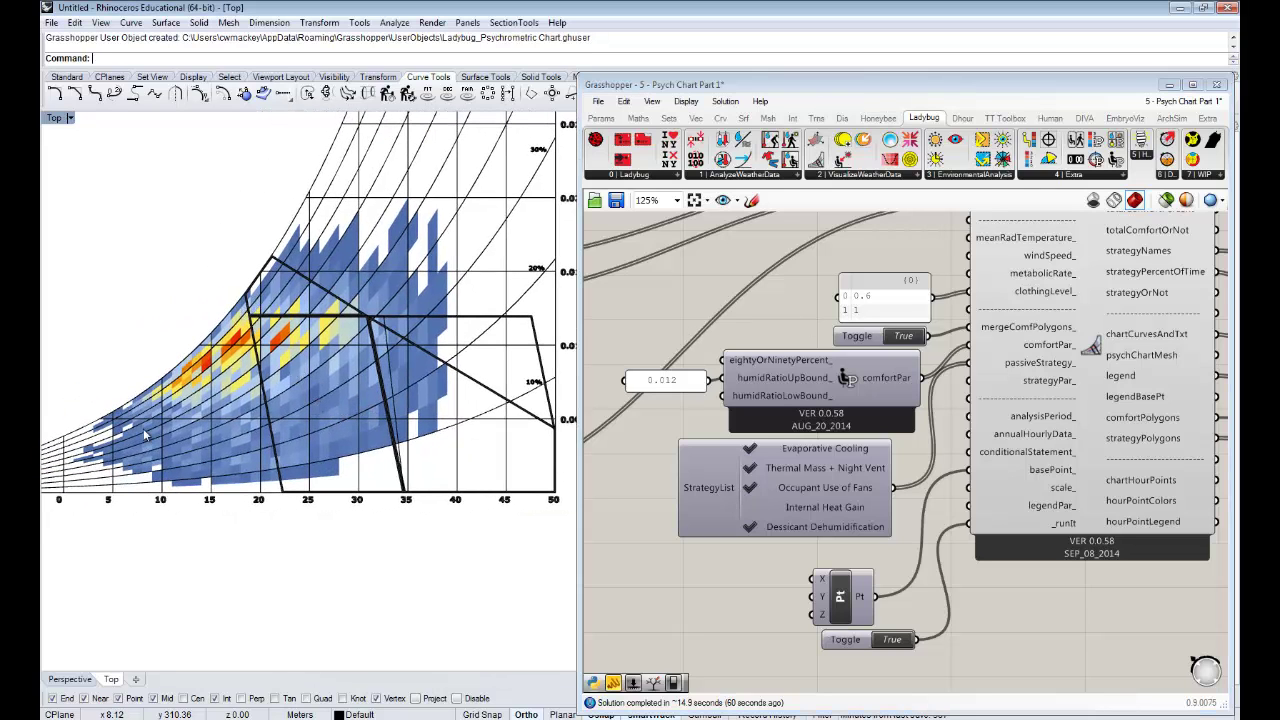
right_click_drag(229, 438, 248, 432)
scroll(248, 432, "down", 4)
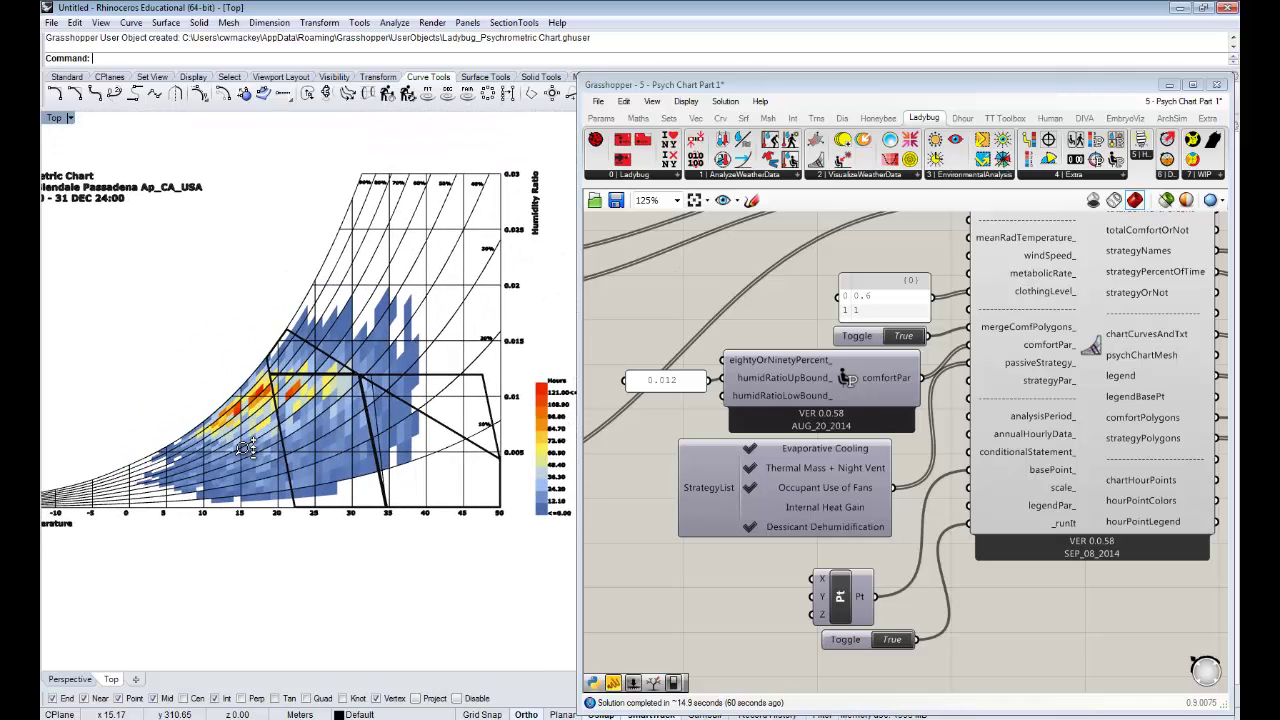
right_click_drag(250, 452, 264, 452)
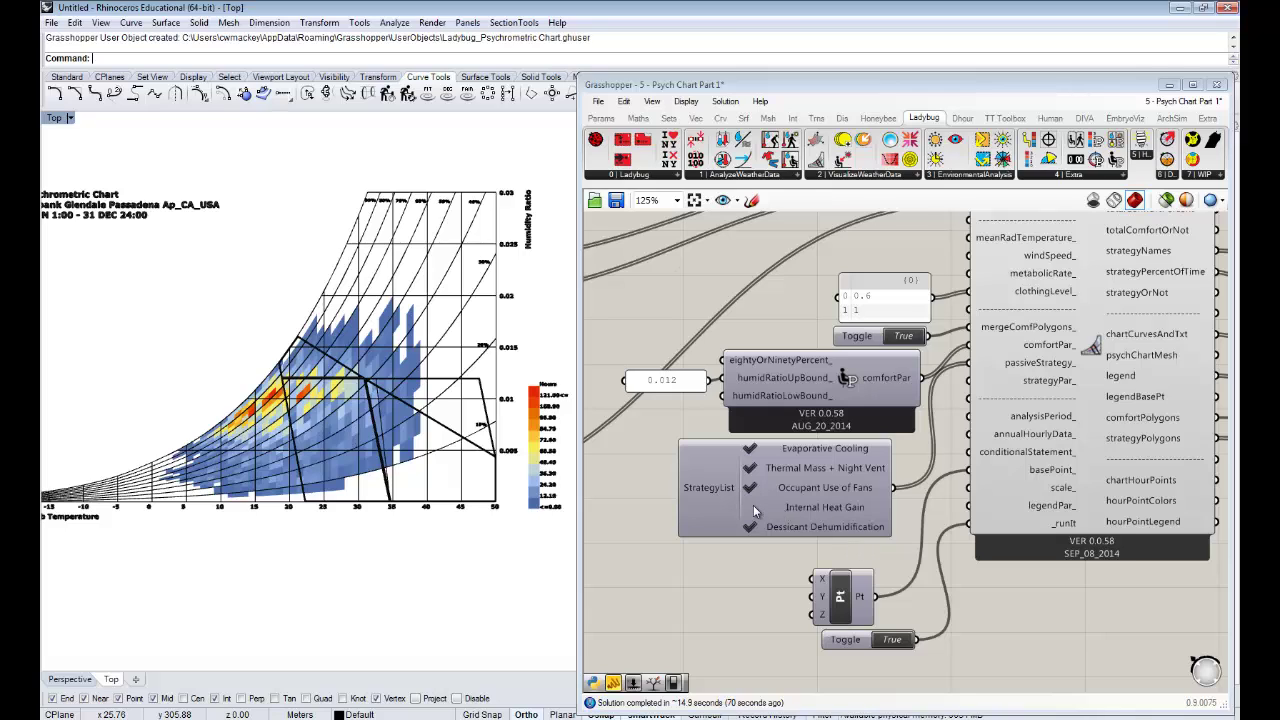
mouse_move(753, 505)
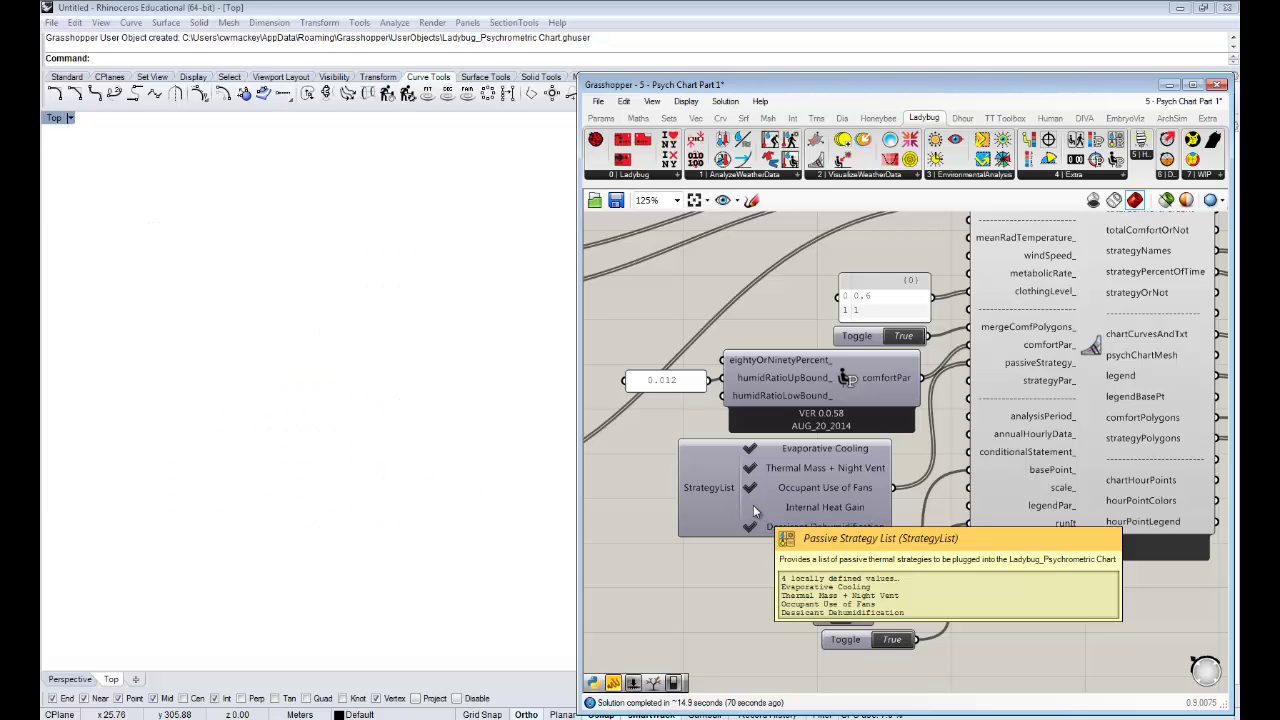
left_click(753, 505)
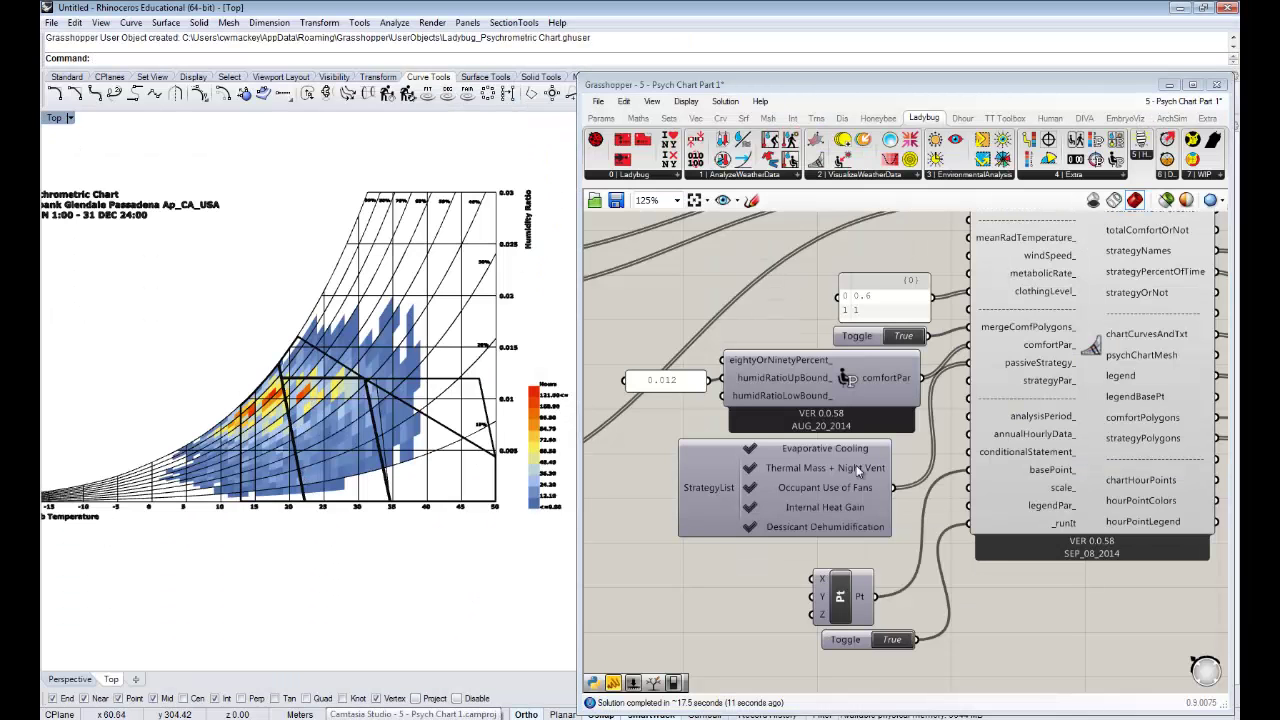
Enlarge the strategyPercentOfTime and strategyNames panels to show all entries and move the totalComfortPercent panel slightly higher
right_click_drag(1090, 543, 715, 553)
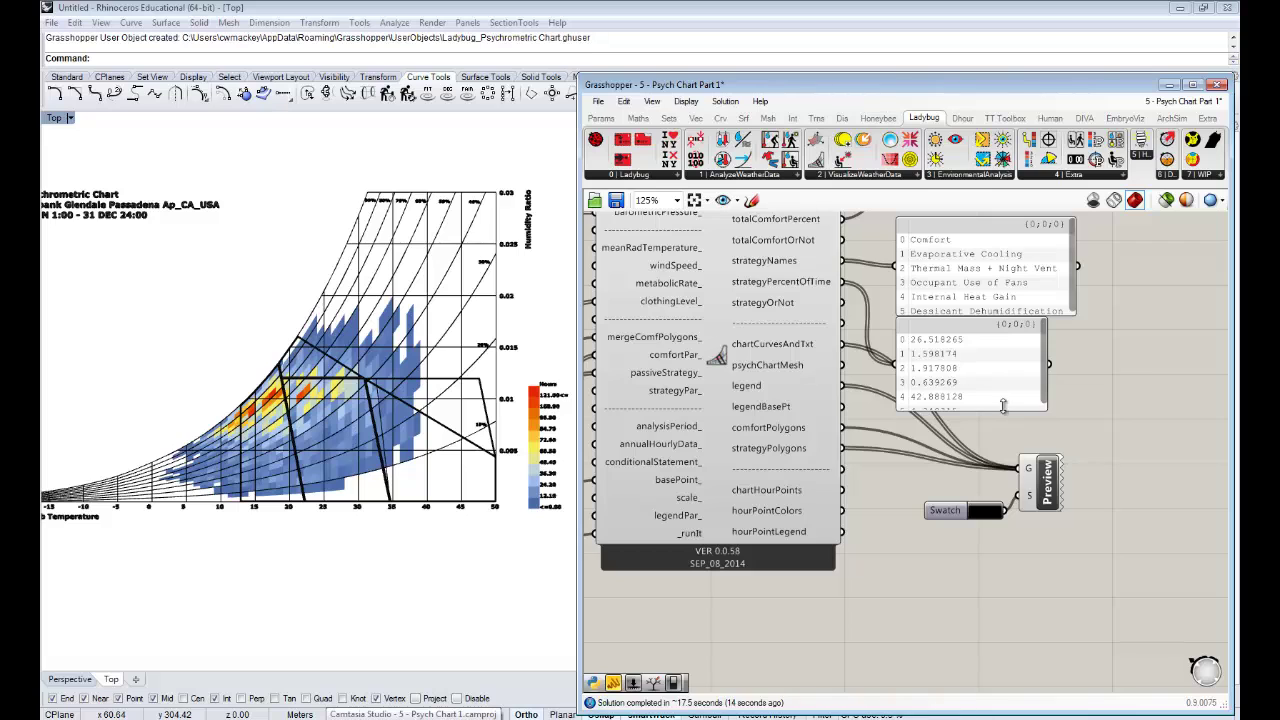
mouse_move(1000, 425)
left_mouse_down()
mouse_move(1000, 440)
mouse_move(1000, 423)
left_mouse_up()
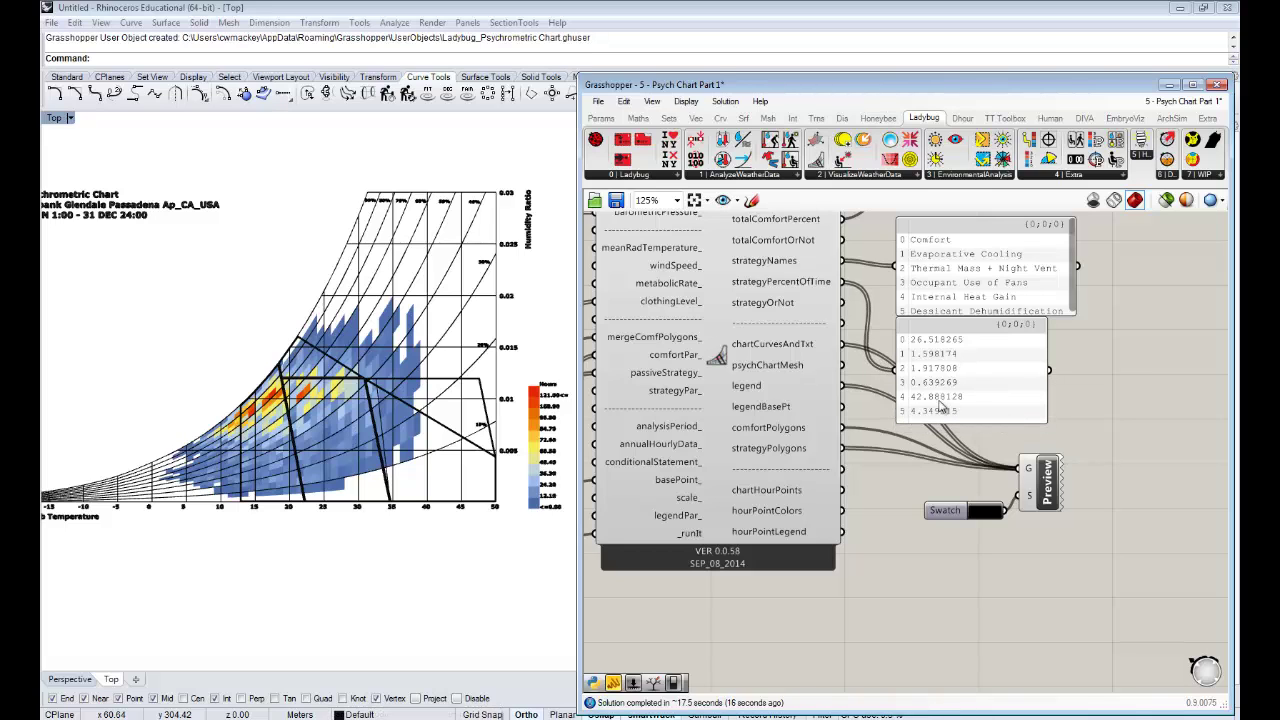
right_click_drag(1014, 389, 960, 460)
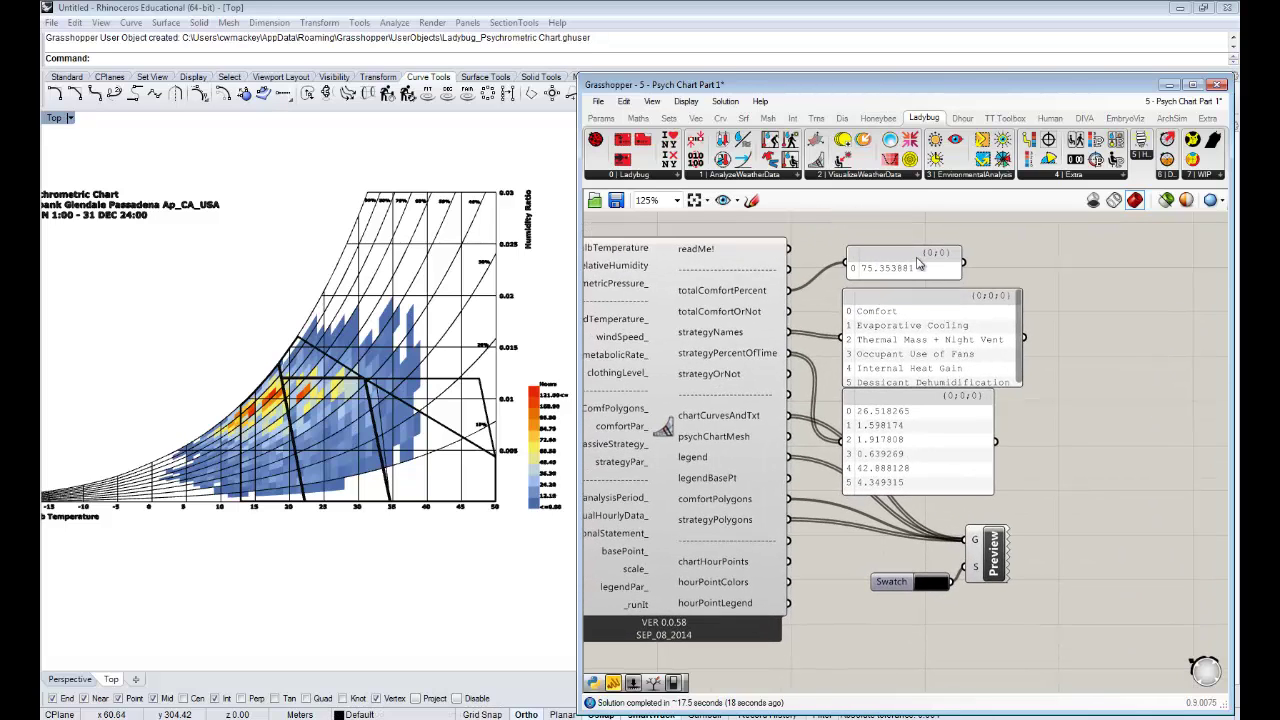
left_click_drag(918, 260, 920, 228)
right_click_drag(930, 288, 944, 332)
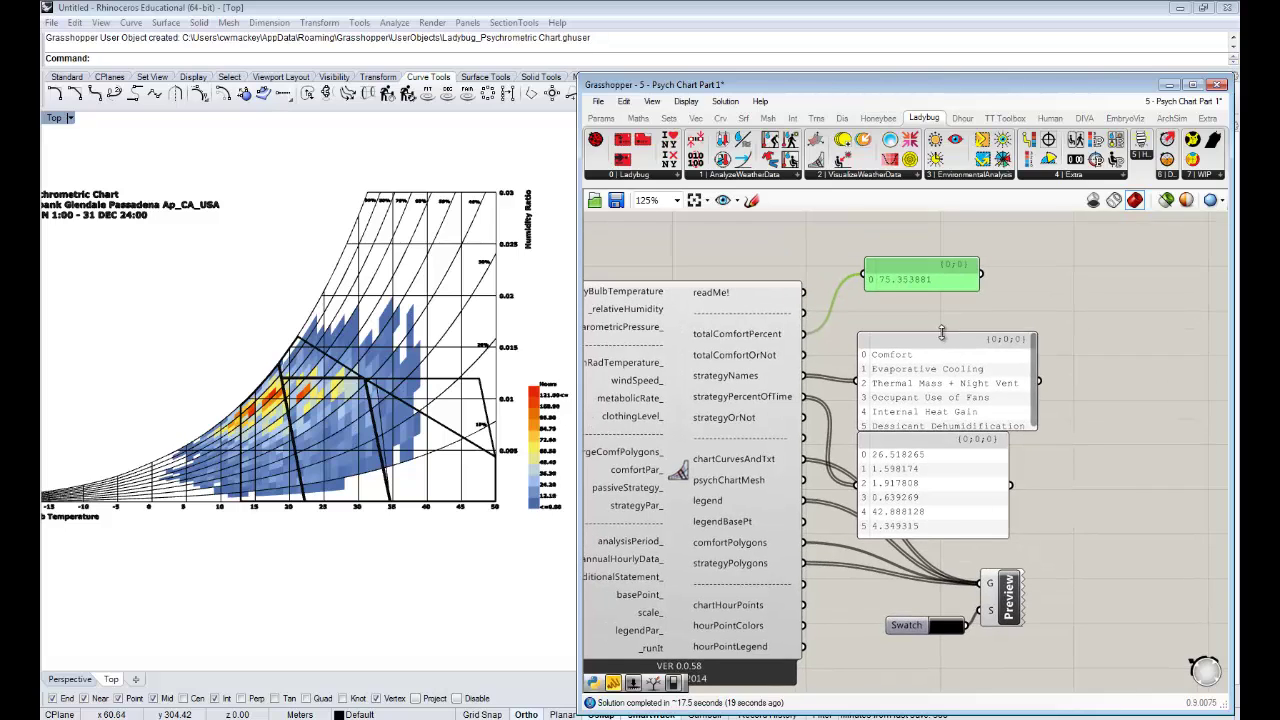
mouse_move(943, 331)
left_mouse_down()
mouse_move(942, 317)
mouse_move(947, 326)
left_mouse_up()
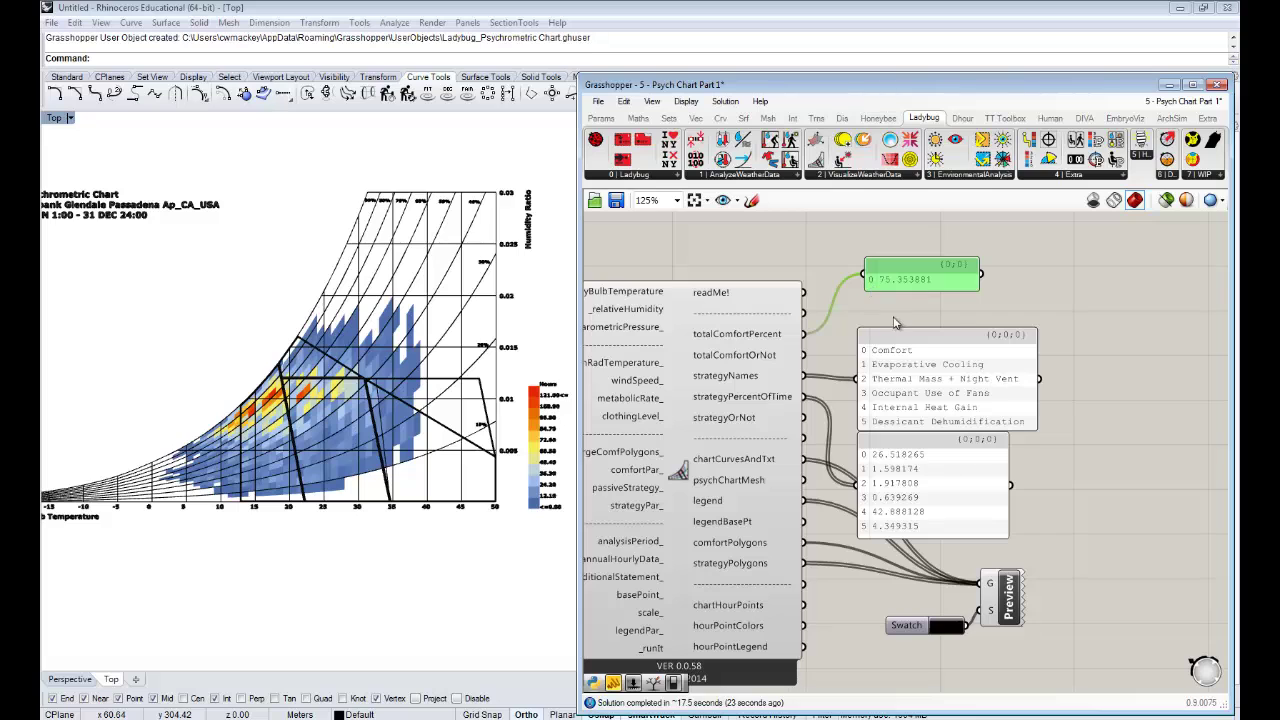
Move the strategyNames and strategyPercentOfTime panels up to close the gap beneath the totalComfortPercent panel
right_click_drag(894, 300, 910, 302)
left_click_drag(920, 353, 928, 327)
left_click_drag(920, 483, 931, 460)
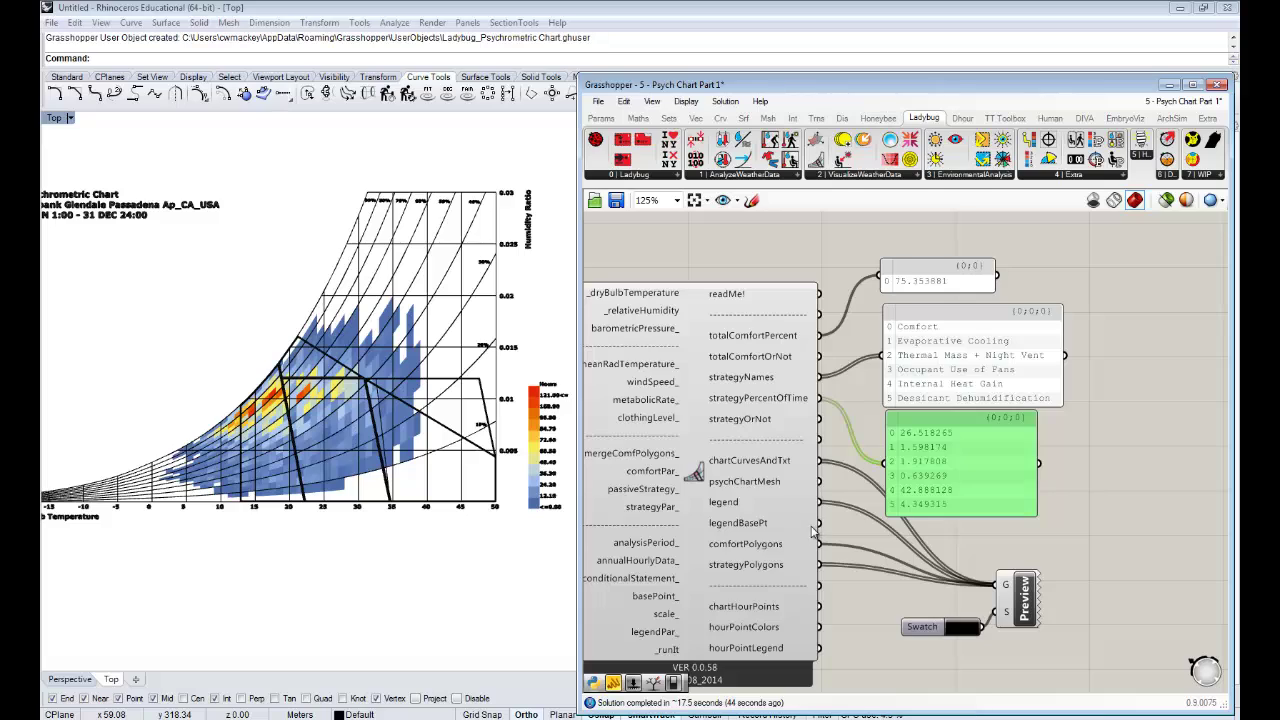
Review the Burbank chart's strategy polygons against the checked strategies and the psychrometric component's comfort and strategy outputs
right_click_drag(812, 530, 1050, 440)
right_click_drag(865, 467, 1018, 447)
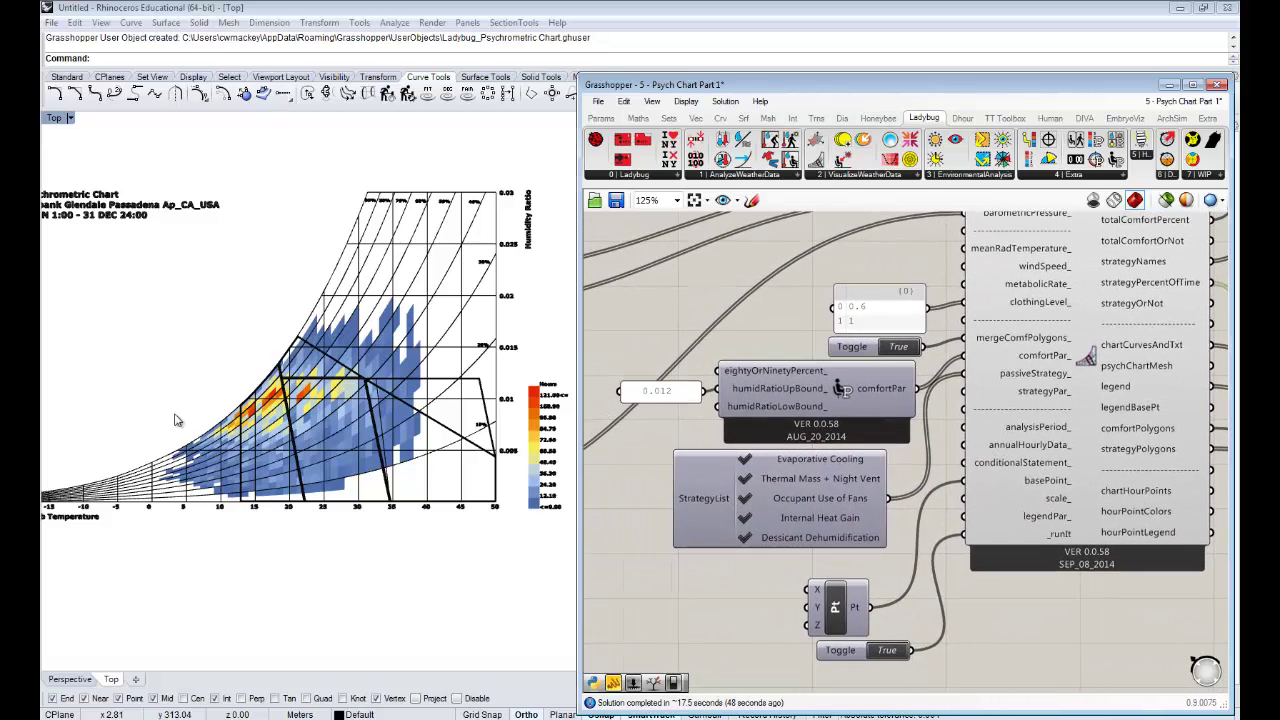
scroll(197, 424, "down", 2)
scroll(250, 428, "down", 3)
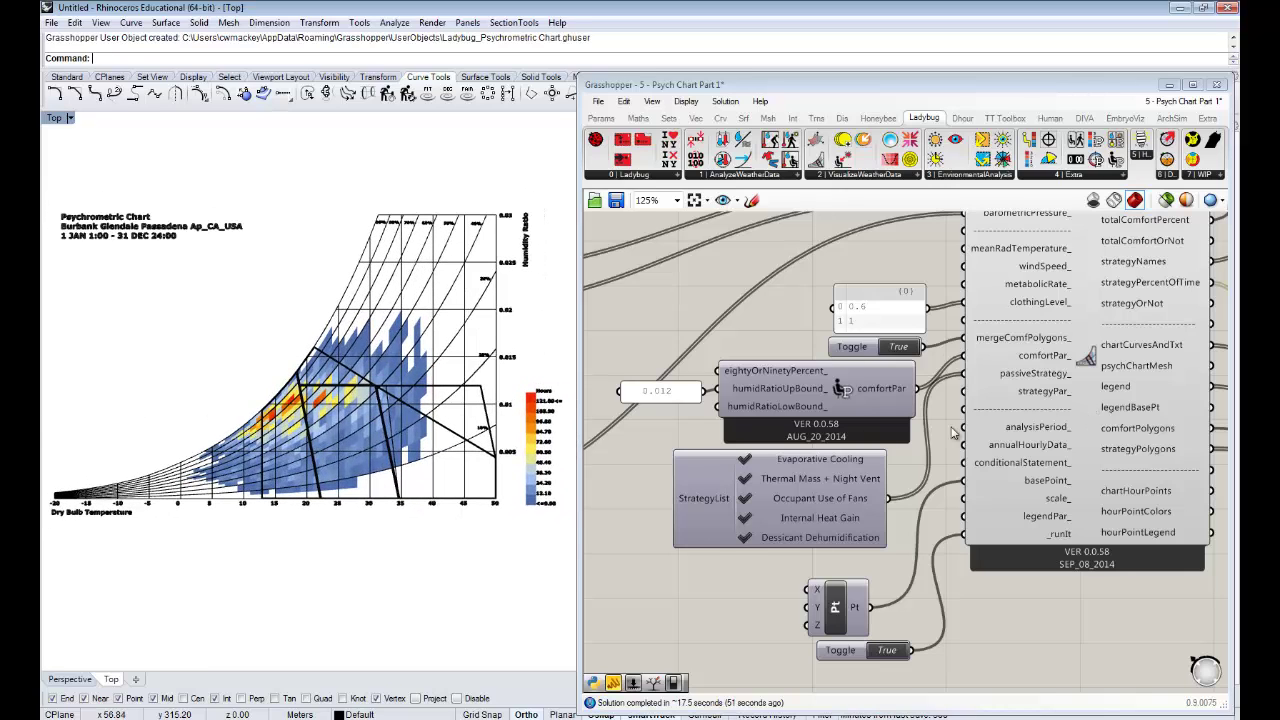
right_click_drag(954, 430, 684, 466)
right_click_drag(1097, 358, 1002, 405)
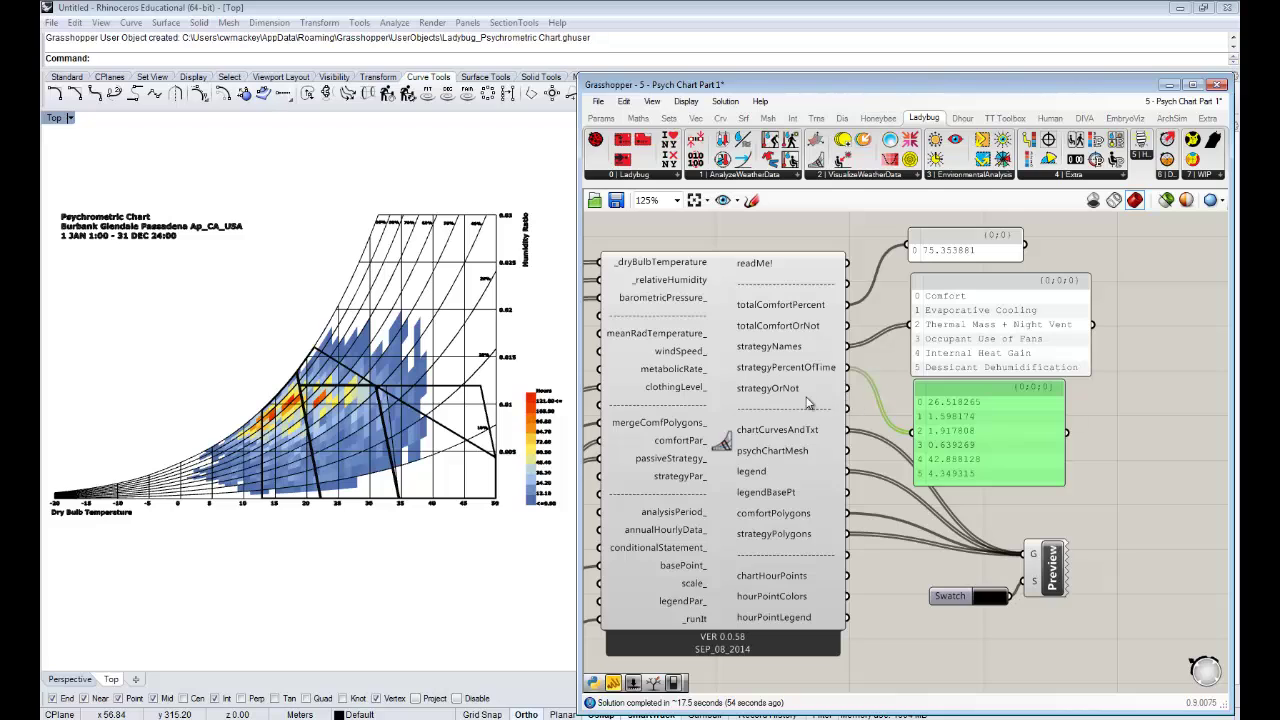
mouse_move(806, 398)
right_click_drag(880, 410, 787, 455)
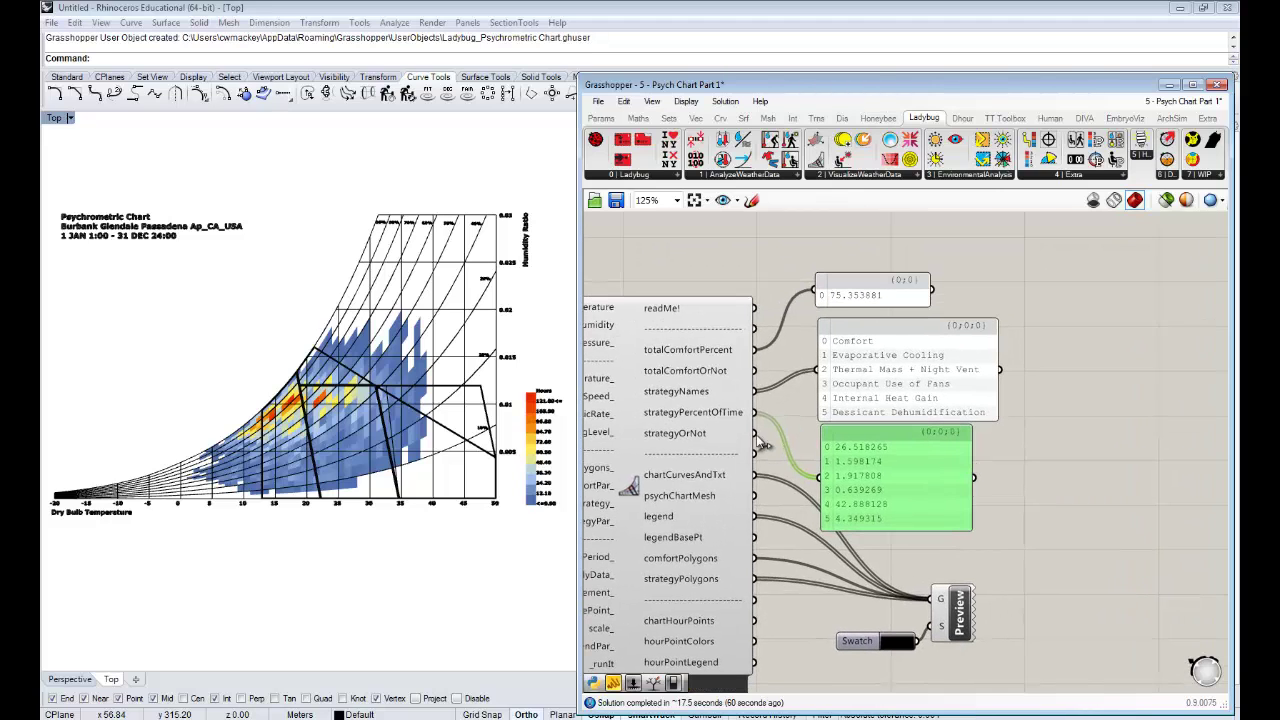
Move the 3D Chart component with its point, scale panels, swatch and preview beside the Burbank psychrometric chart's result panels
scroll(758, 439, "down", 5)
scroll(758, 439, "up", 3)
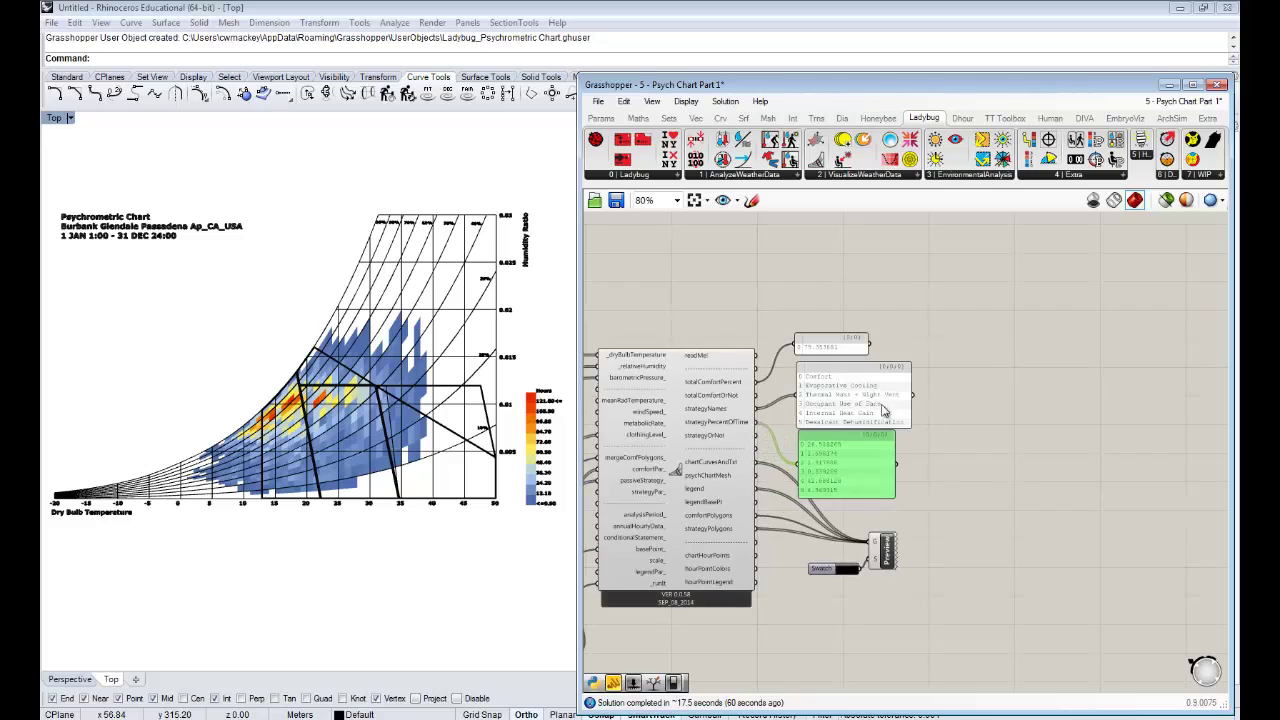
right_click_drag(1082, 338, 786, 452)
scroll(786, 452, "down", 3)
mouse_move(973, 367)
right_mouse_down()
mouse_move(943, 481)
mouse_move(949, 518)
right_mouse_up()
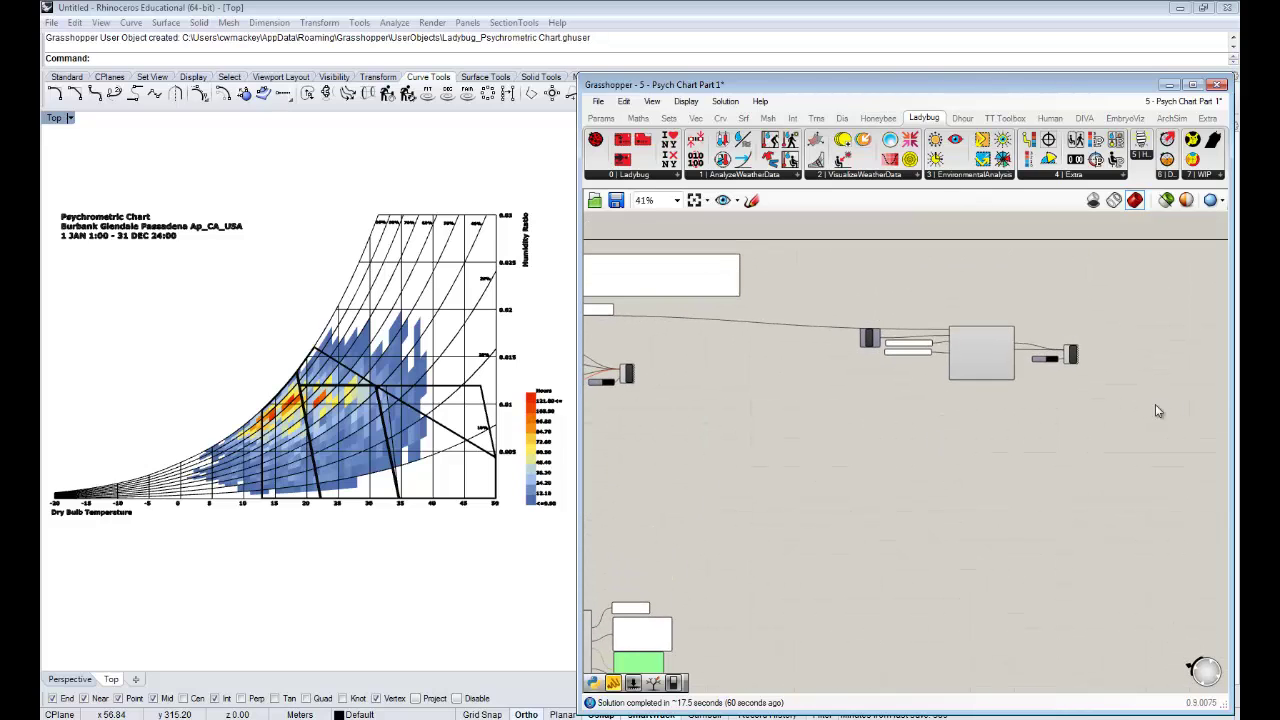
left_click_drag(1121, 404, 823, 287)
right_click_drag(993, 524, 1054, 398)
left_click_drag(1037, 239, 879, 583)
scroll(820, 562, "up", 4)
right_click_drag(856, 556, 983, 500)
left_click_drag(1110, 562, 1104, 532)
Find the hourly comfort chart in the Top view and connect the Burbank psychrometric chart's strategyOrNot output to the 3D Chart's _inputData
left_click(430, 493)
scroll(428, 492, "down", 5)
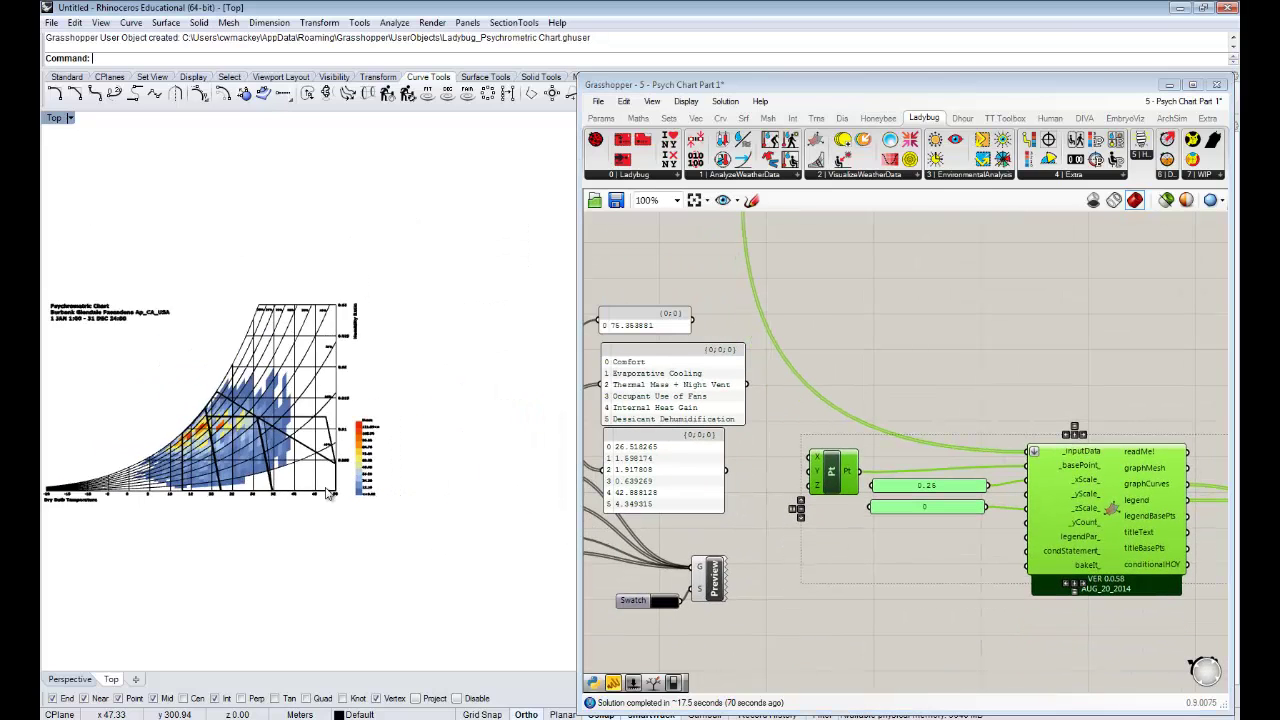
scroll(330, 491, "down", 8)
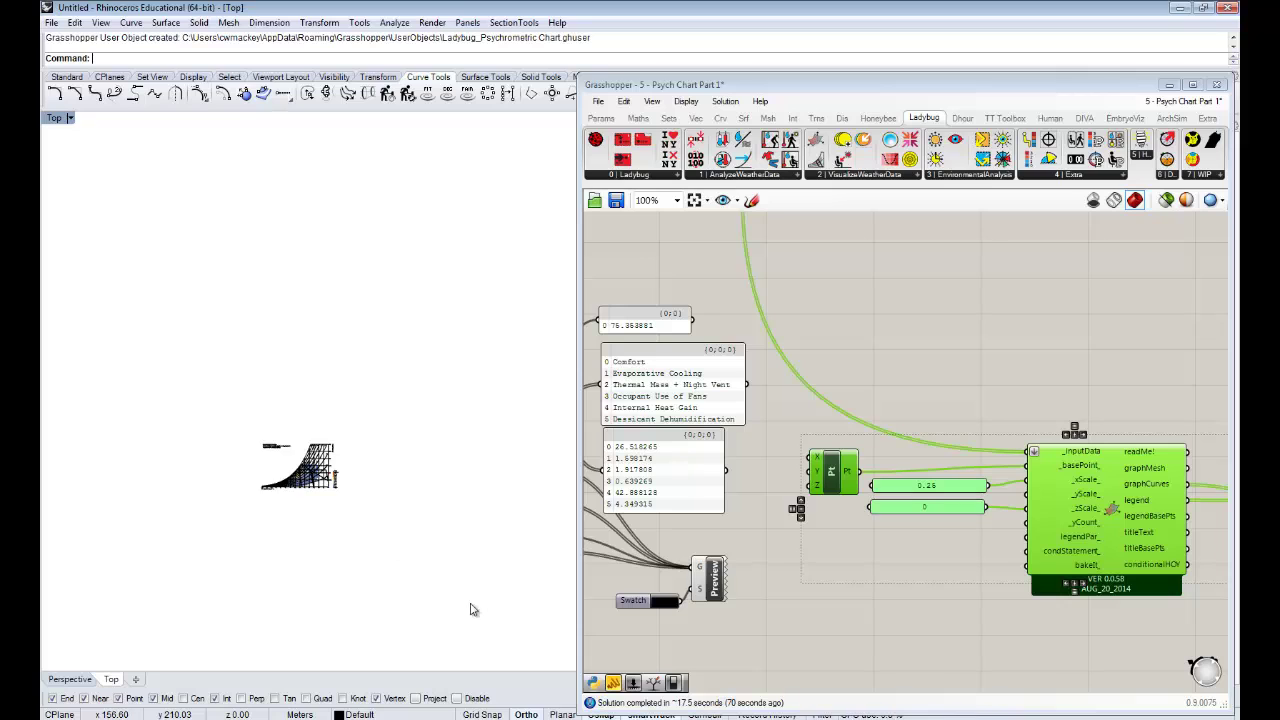
scroll(374, 500, "down", 6)
right_click_drag(372, 497, 182, 278)
right_click_drag(383, 375, 126, 376)
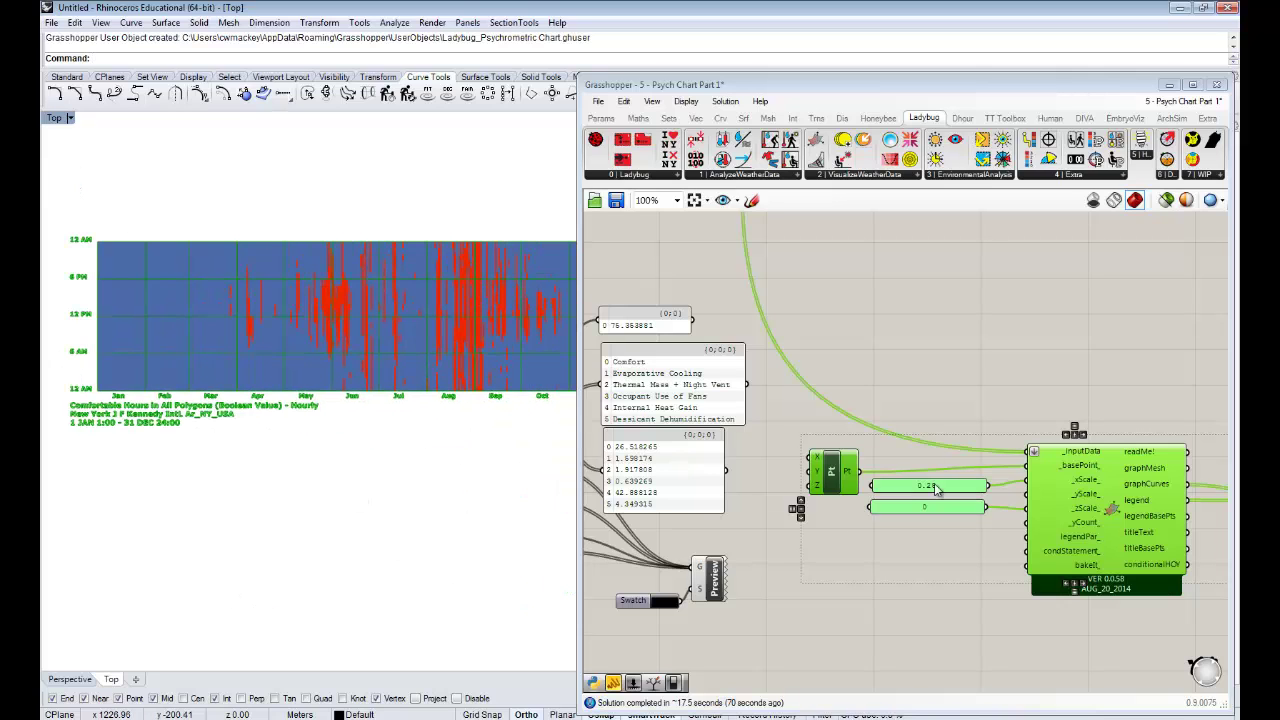
left_click(819, 361)
right_click_drag(312, 458, 244, 460)
scroll(333, 455, "down", 4)
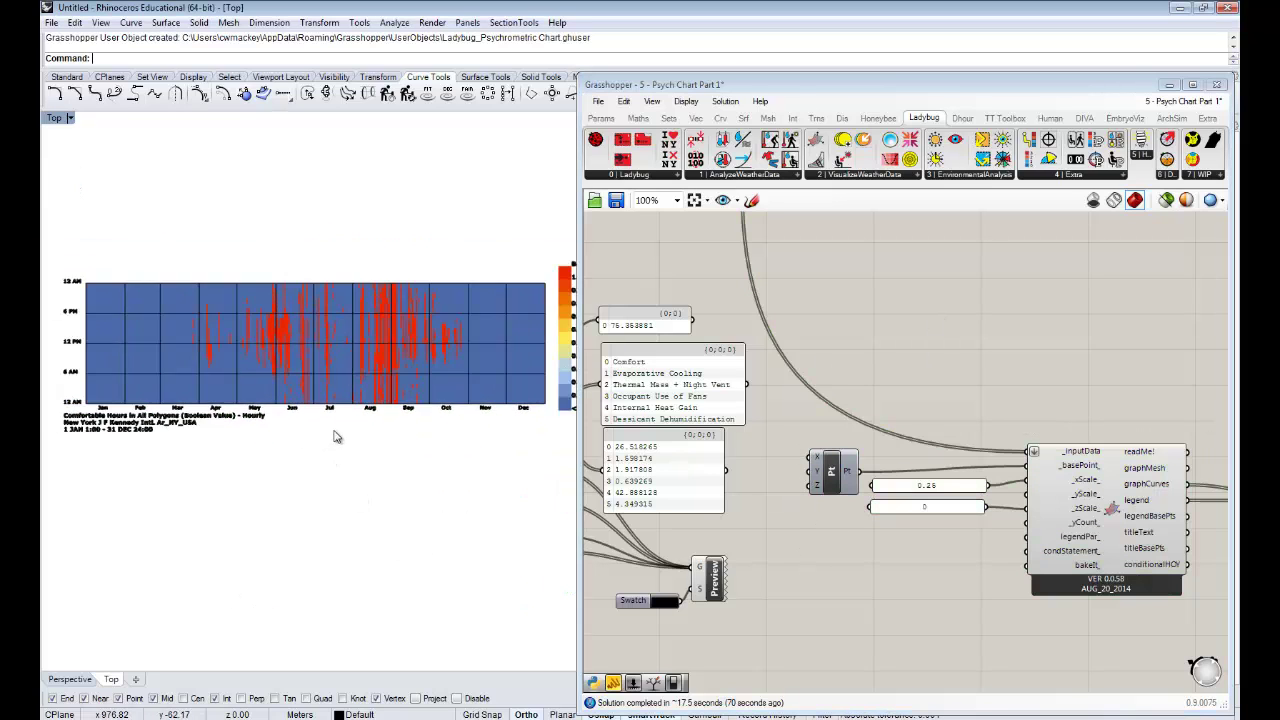
scroll(363, 366, "up", 1)
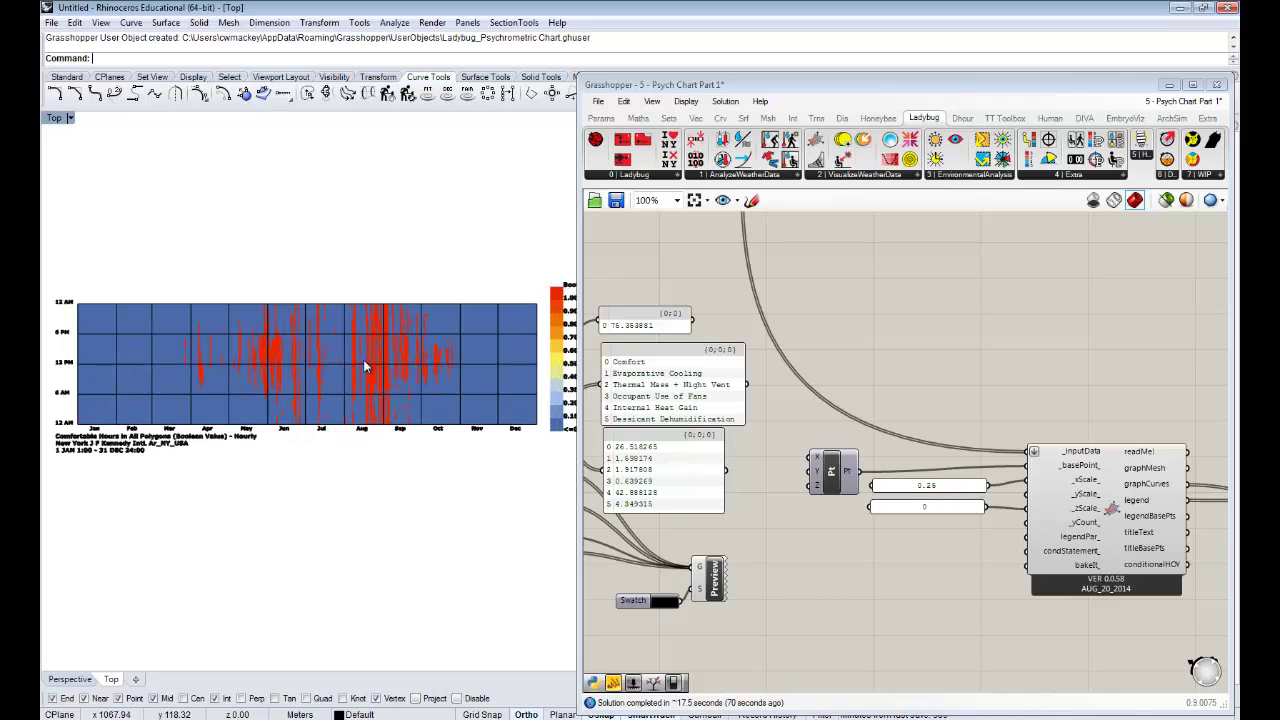
right_click_drag(346, 368, 328, 358)
right_click_drag(905, 566, 1010, 531)
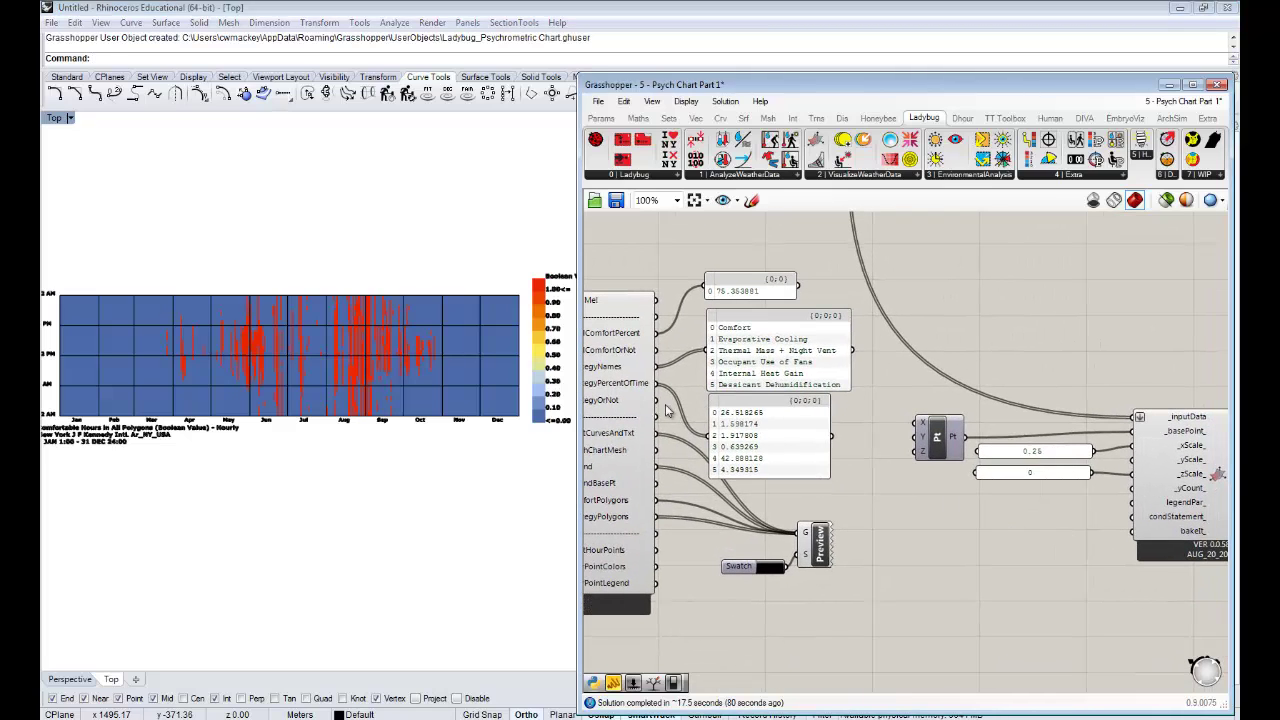
left_click_drag(660, 402, 1113, 417)
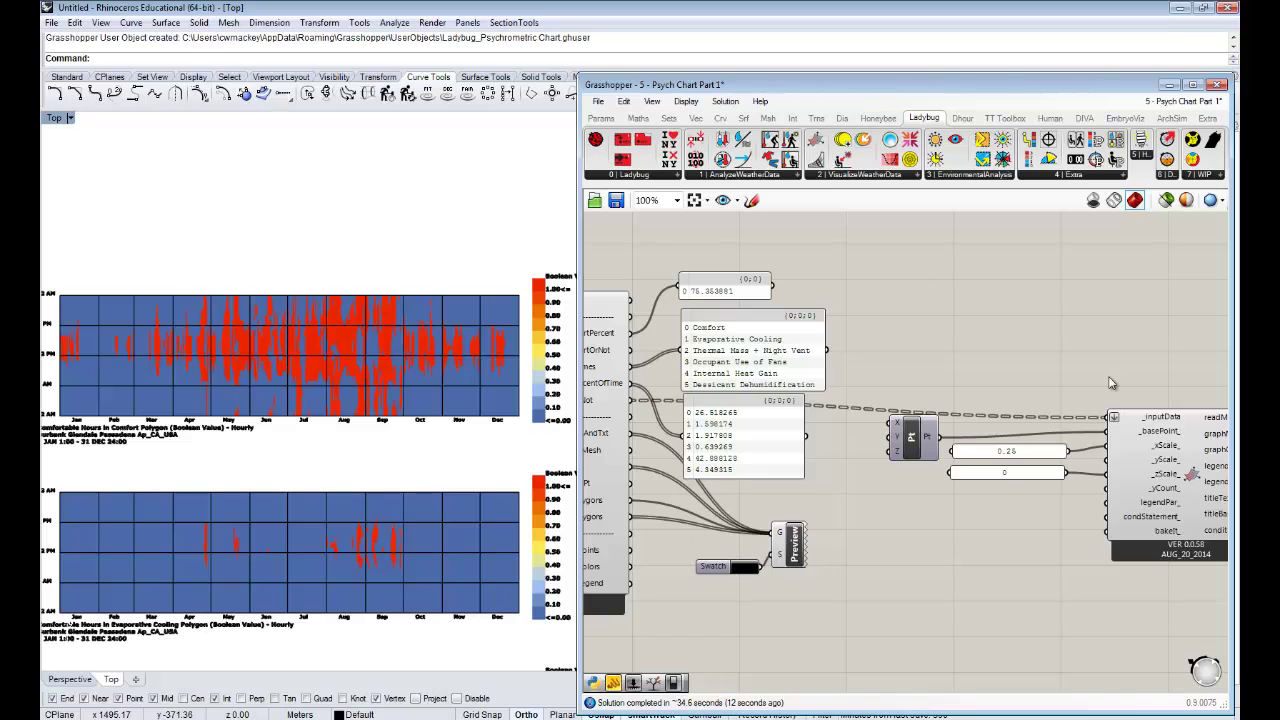
Examine the hourly Burbank charts for the comfort polygon and each passive strategy, comparing when each one provides comfortable hours
right_click_drag(329, 550, 326, 445)
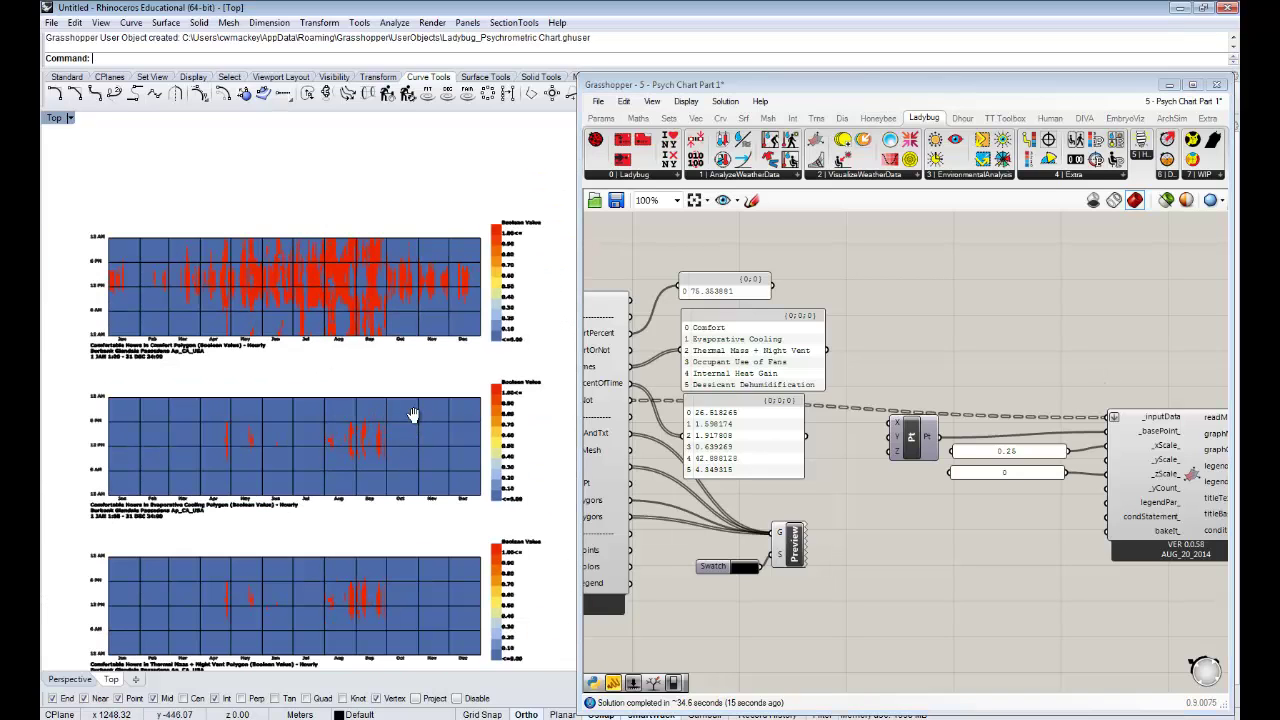
scroll(412, 402, "down", 2)
right_click_drag(412, 402, 424, 463)
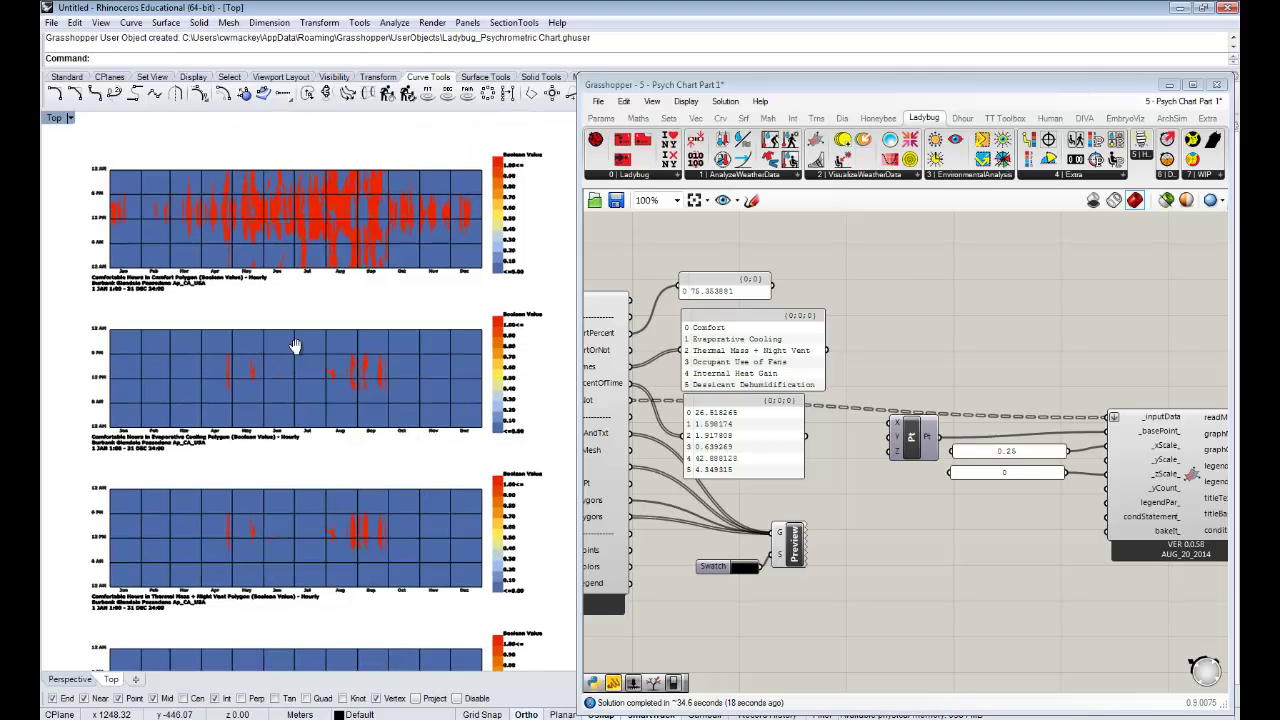
scroll(231, 307, "up", 5)
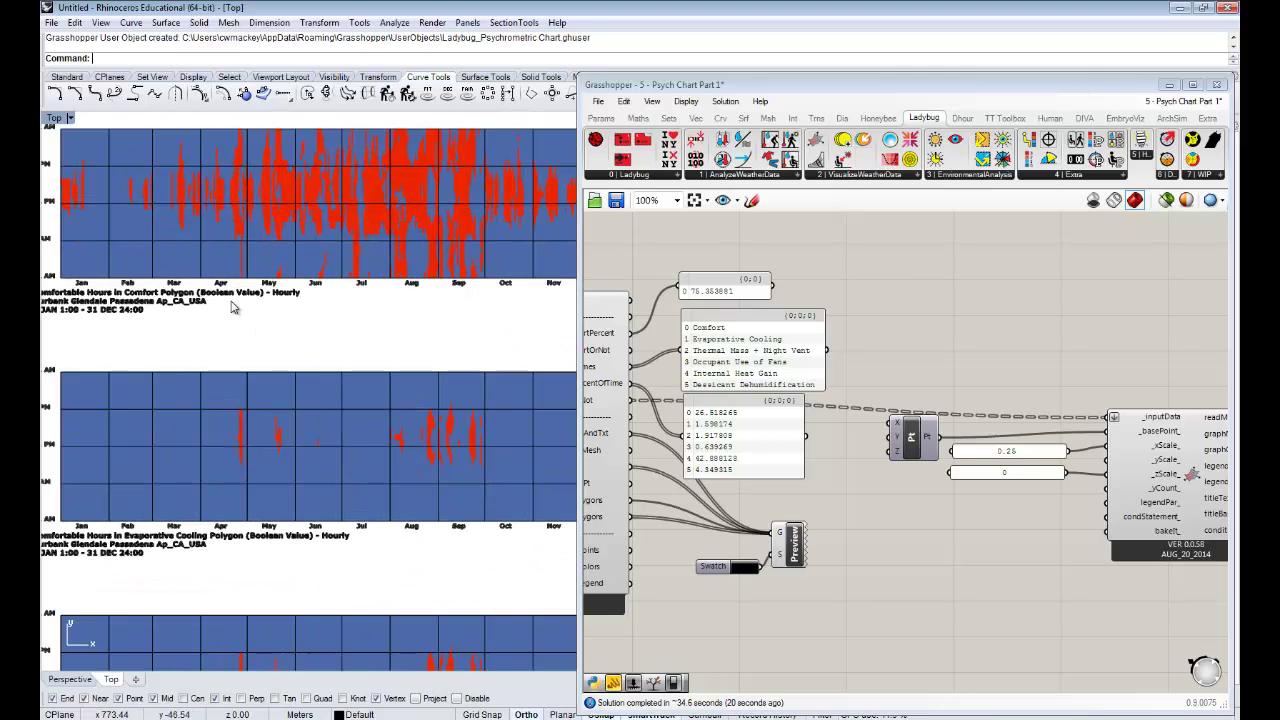
mouse_move(236, 341)
right_mouse_down()
mouse_move(397, 371)
mouse_move(170, 398)
right_mouse_up()
right_click_drag(449, 257, 403, 261)
scroll(374, 249, "down", 4)
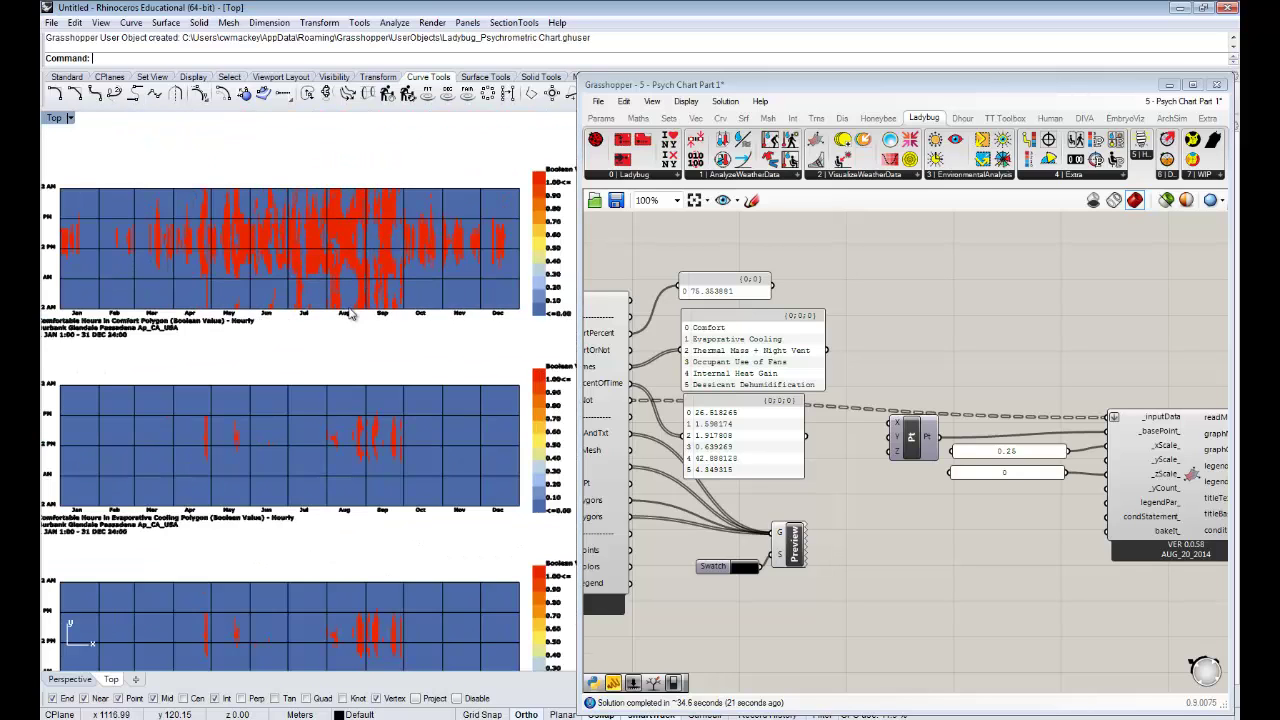
scroll(120, 512, "up", 3)
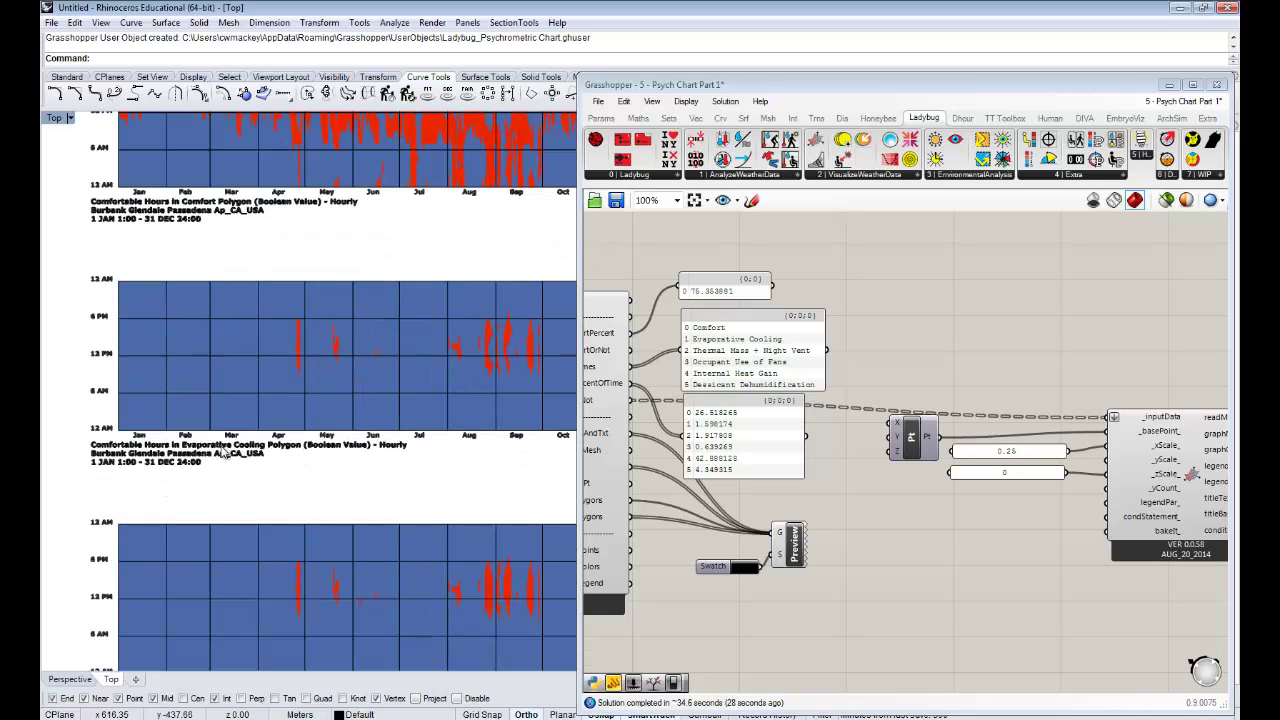
right_click_drag(454, 453, 302, 341)
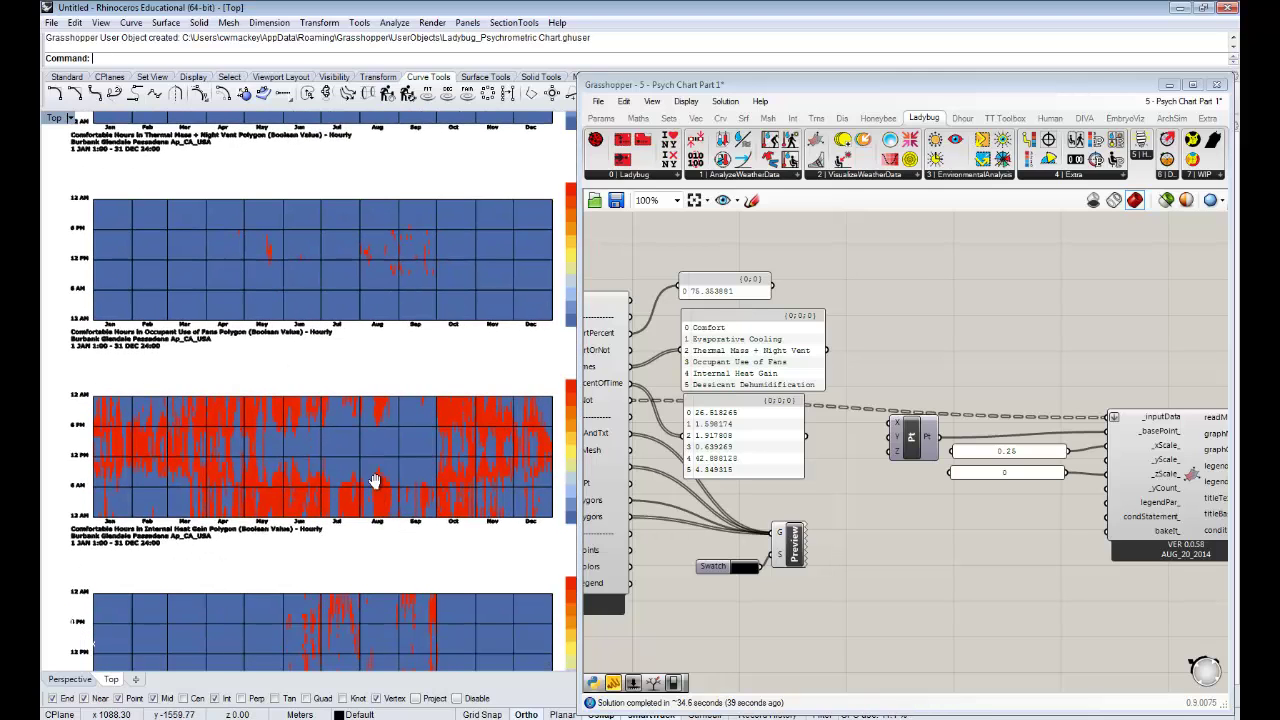
right_click_drag(371, 420, 370, 497)
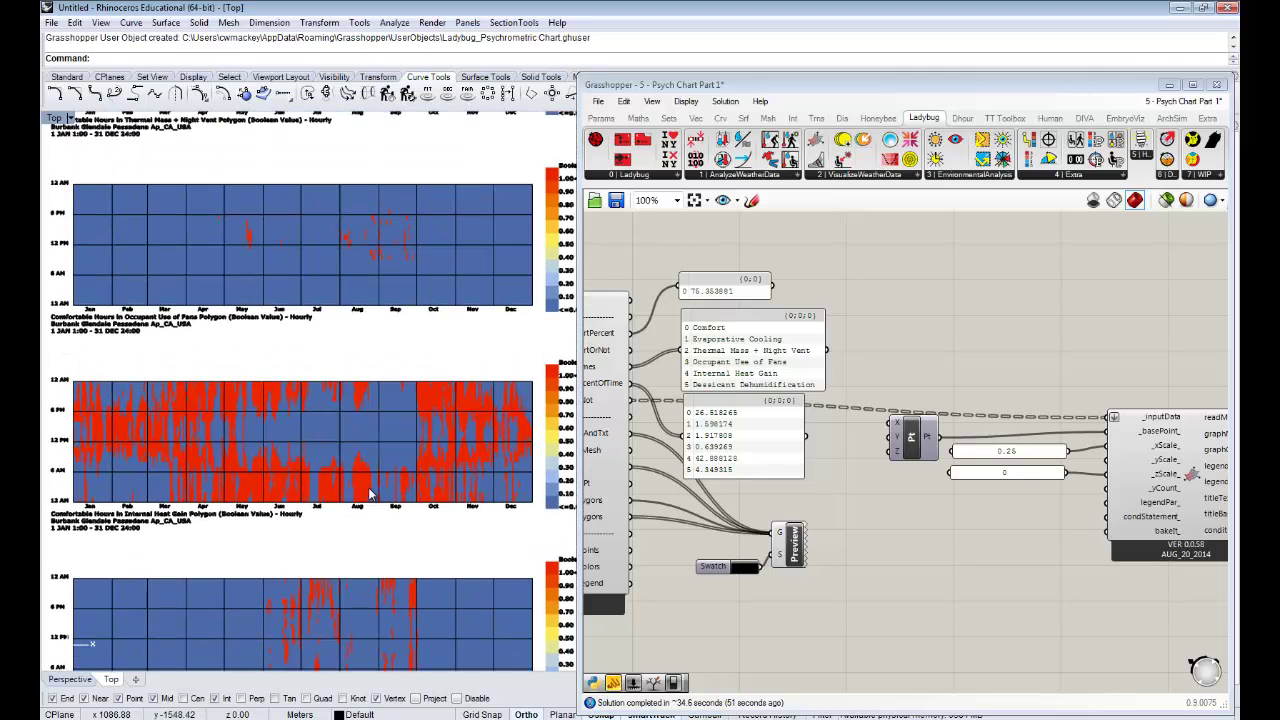
scroll(370, 497, "down", 2)
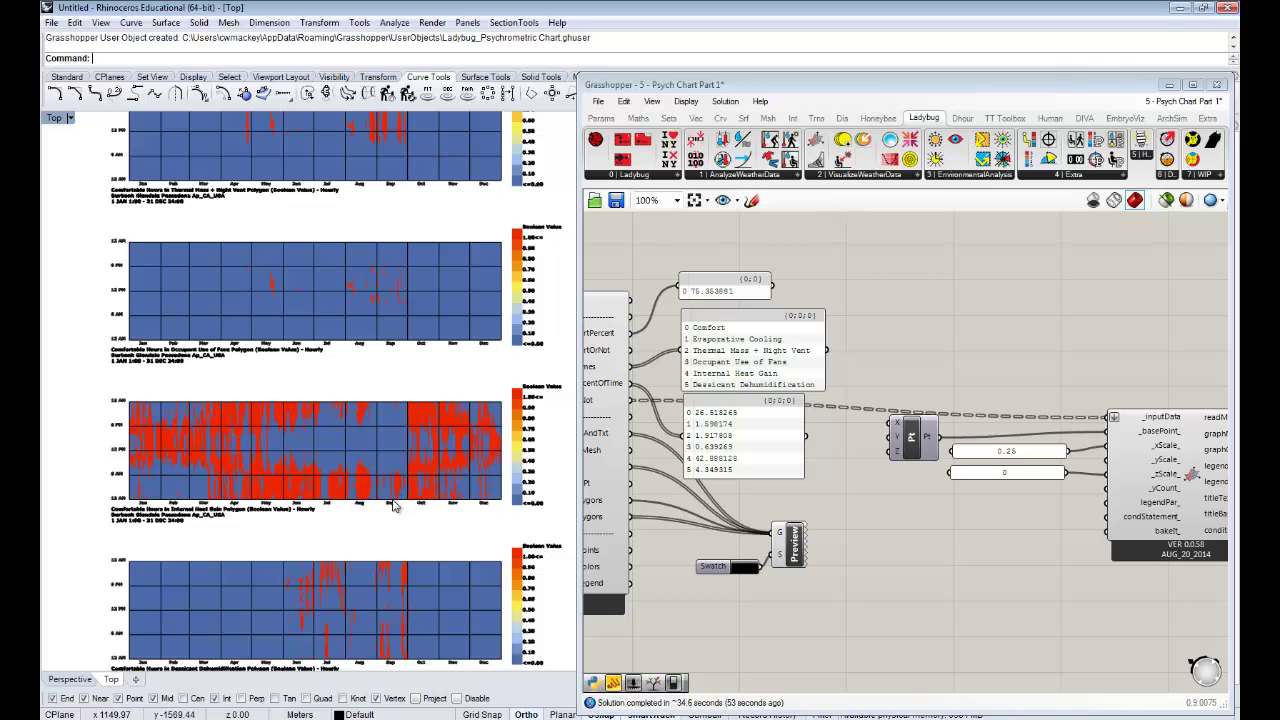
scroll(396, 500, "down", 2)
right_click_drag(384, 374, 382, 442)
Disable the 3D Chart component that draws the hourly strategy charts
right_click_drag(1122, 615, 962, 599)
left_click(1027, 462)
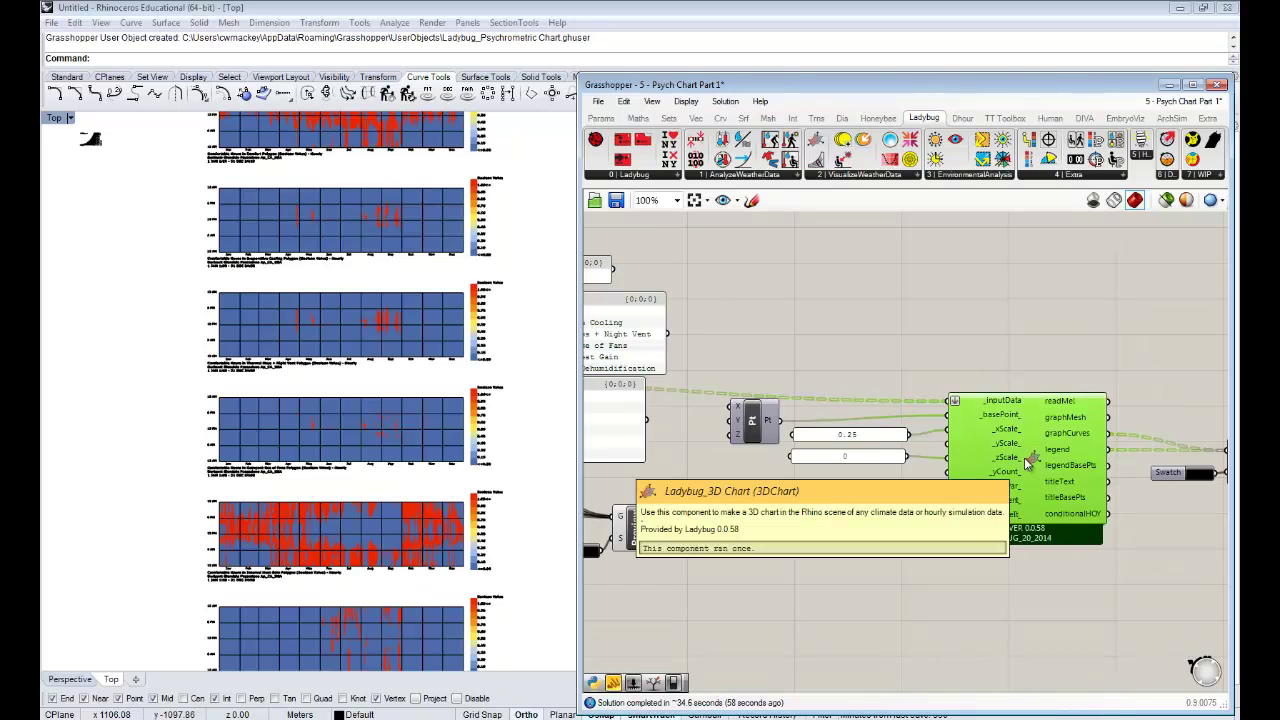
key("ctrl+e")
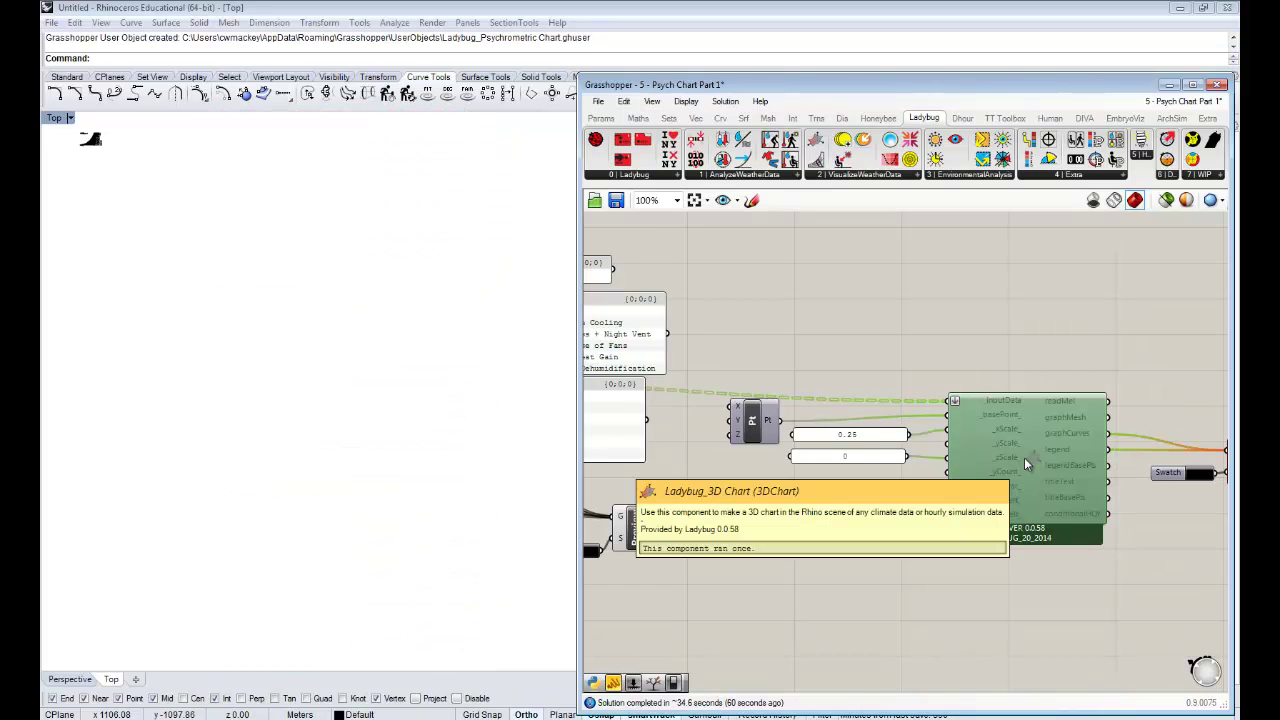
left_click(977, 591)
Move the disabled 3D Chart group with its inputs and preview farther away from the Burbank psychrometric chart's result panels
scroll(794, 531, "down", 3)
scroll(903, 463, "down", 1)
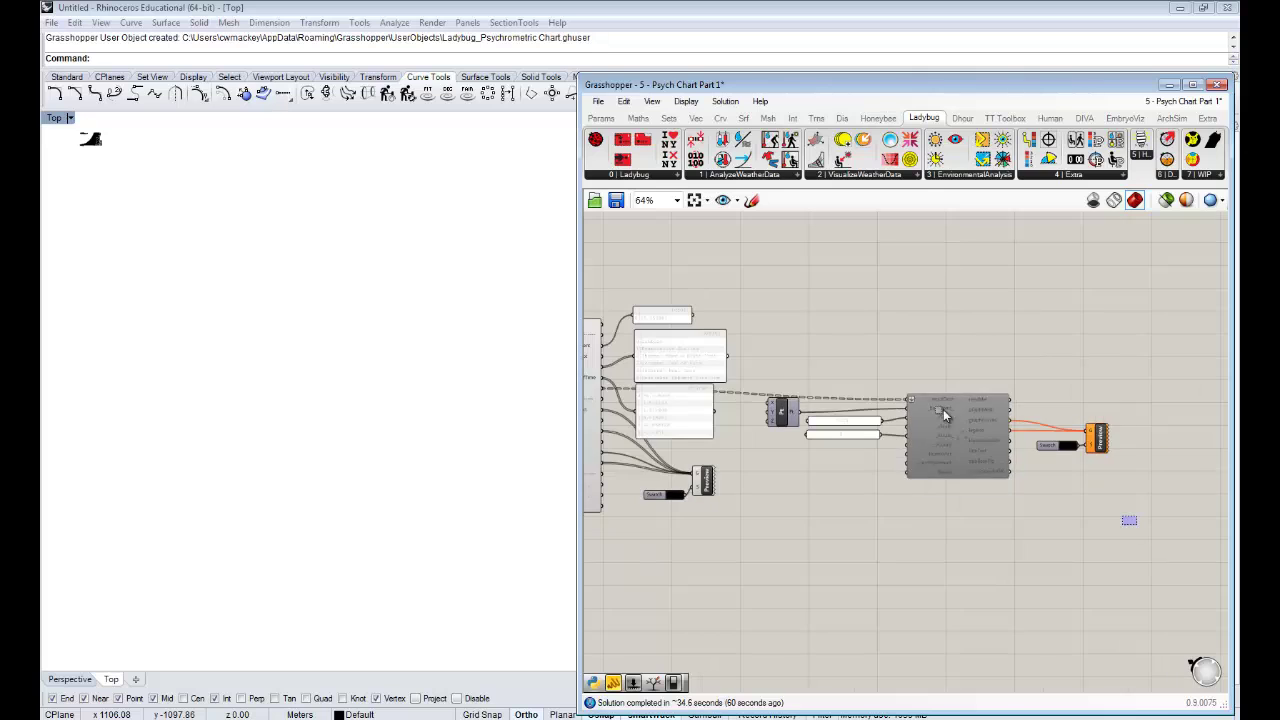
left_click_drag(1138, 526, 770, 372)
left_click_drag(1003, 450, 1160, 453)
right_click_drag(876, 521, 1173, 501)
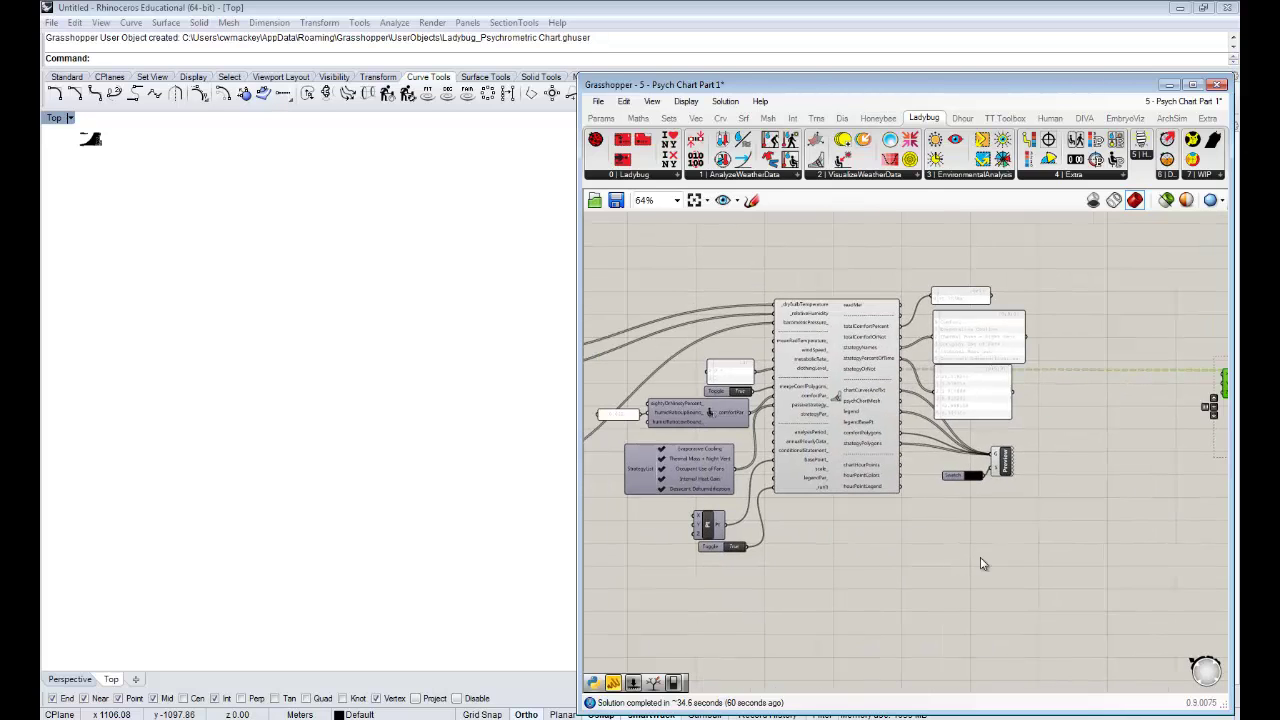
left_click(940, 561)
Examine the Burbank psychrometric chart's comfort and strategy polygons alongside its comfort parameter and strategy inputs
right_click_drag(777, 520, 1041, 509)
scroll(985, 443, "up", 2)
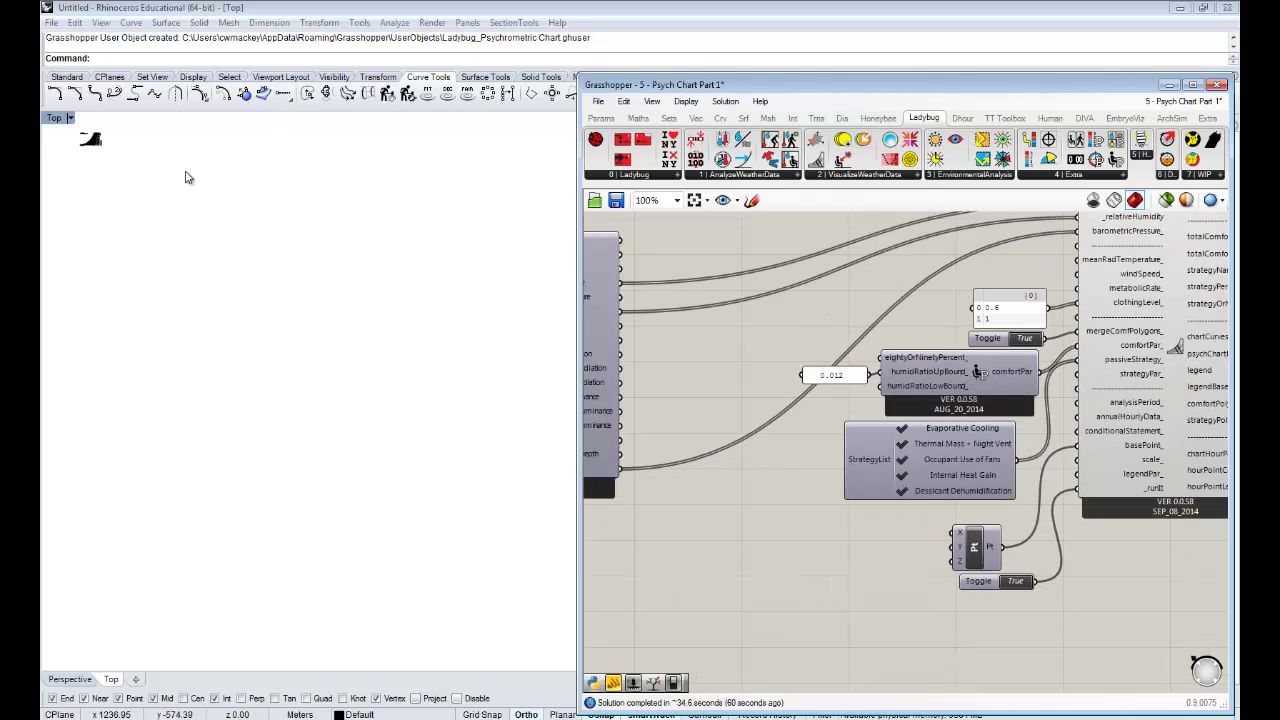
right_click_drag(118, 154, 347, 366)
scroll(336, 289, "up", 10)
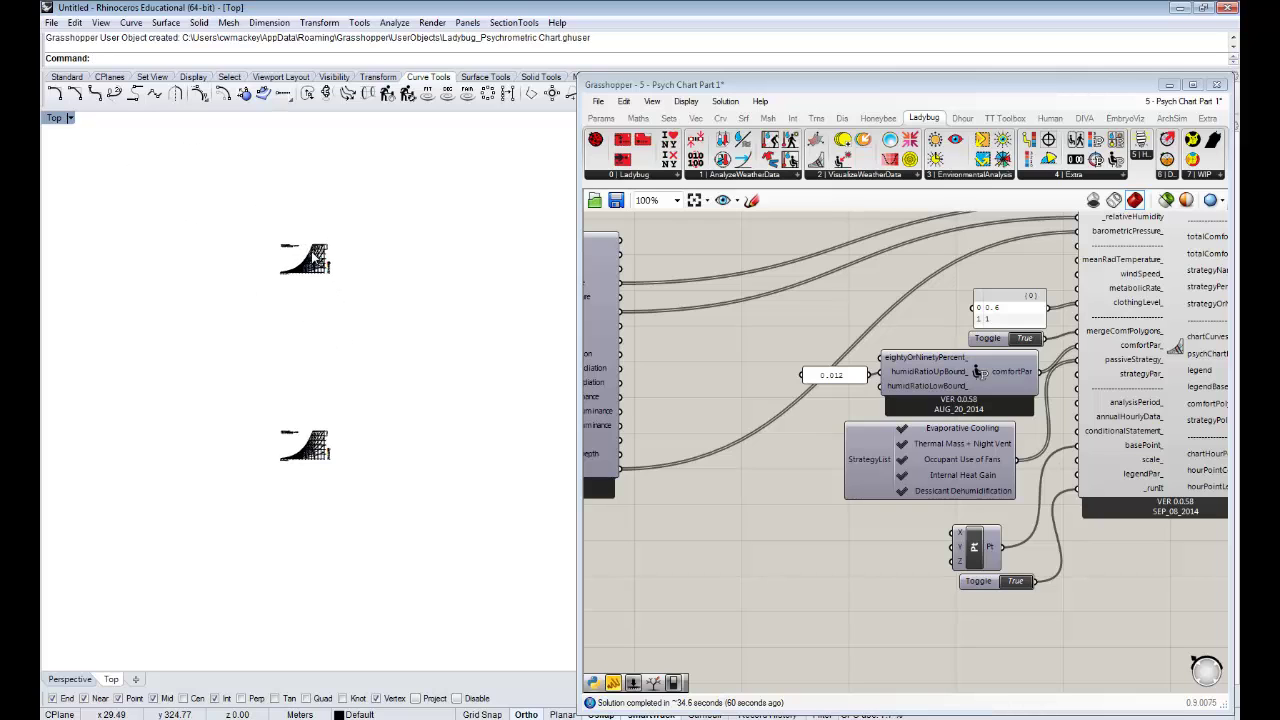
scroll(313, 310, "up", 3)
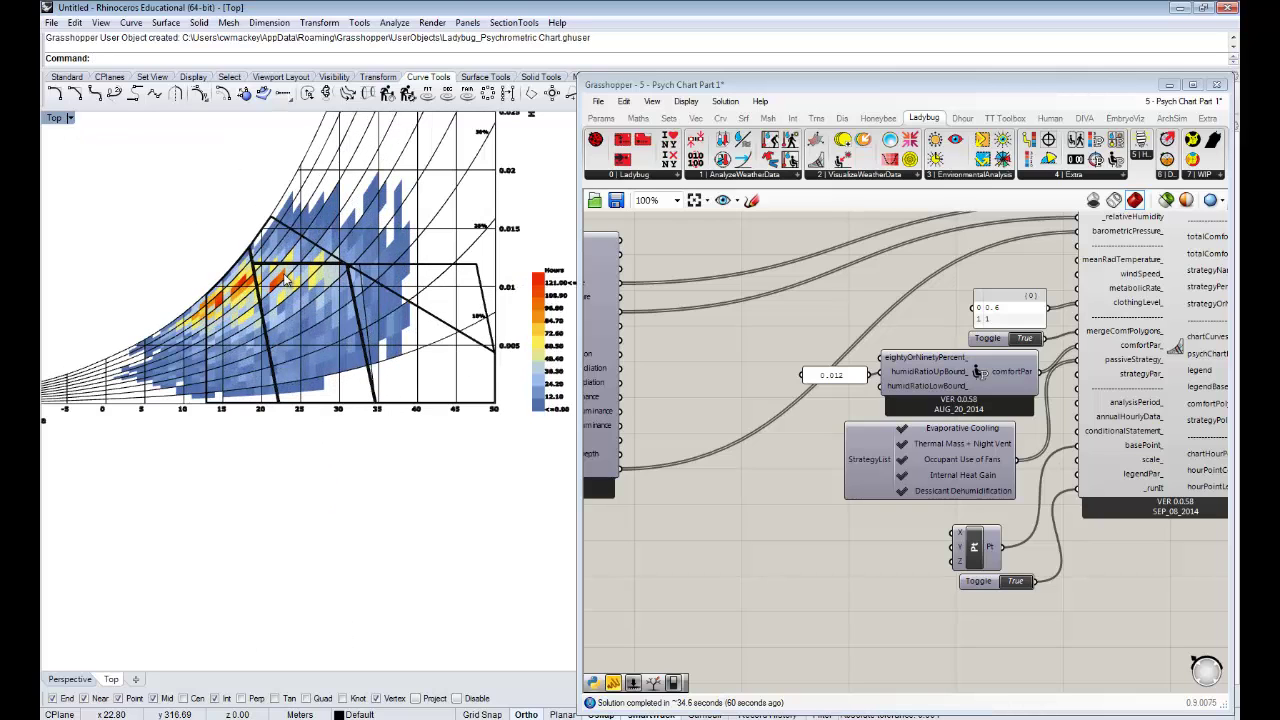
scroll(326, 350, "down", 3)
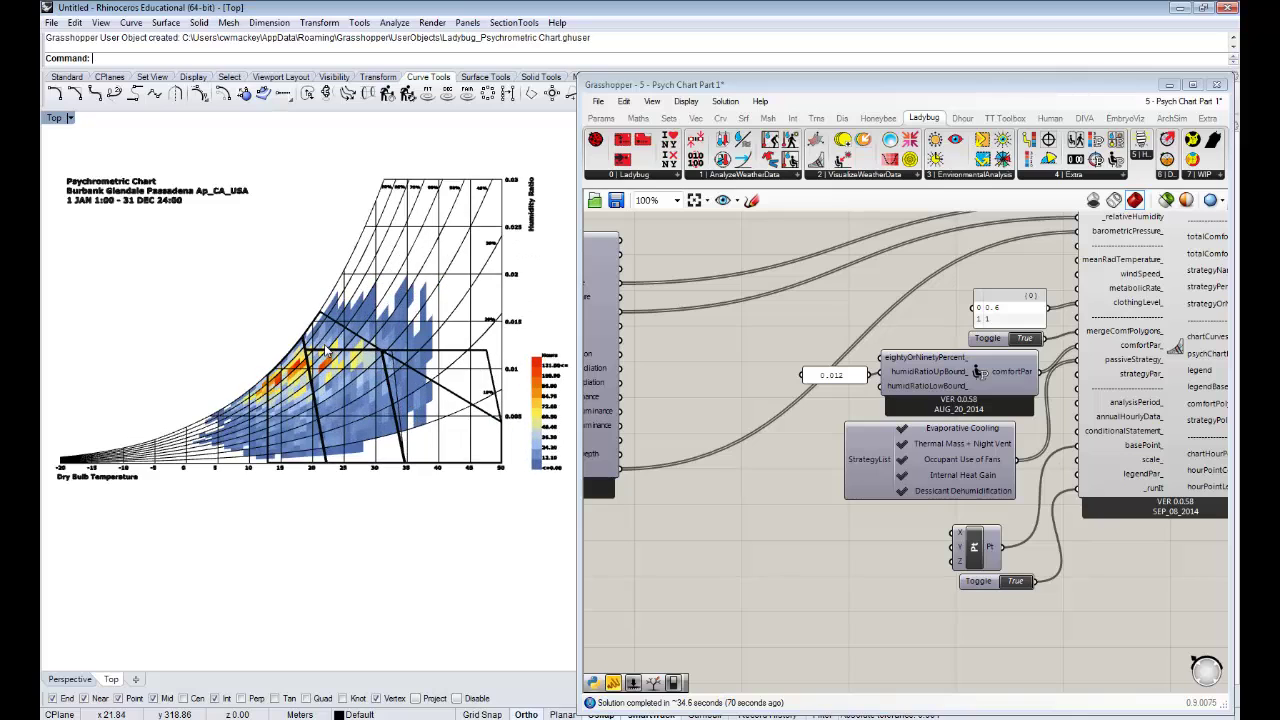
right_click_drag(821, 552, 700, 500)
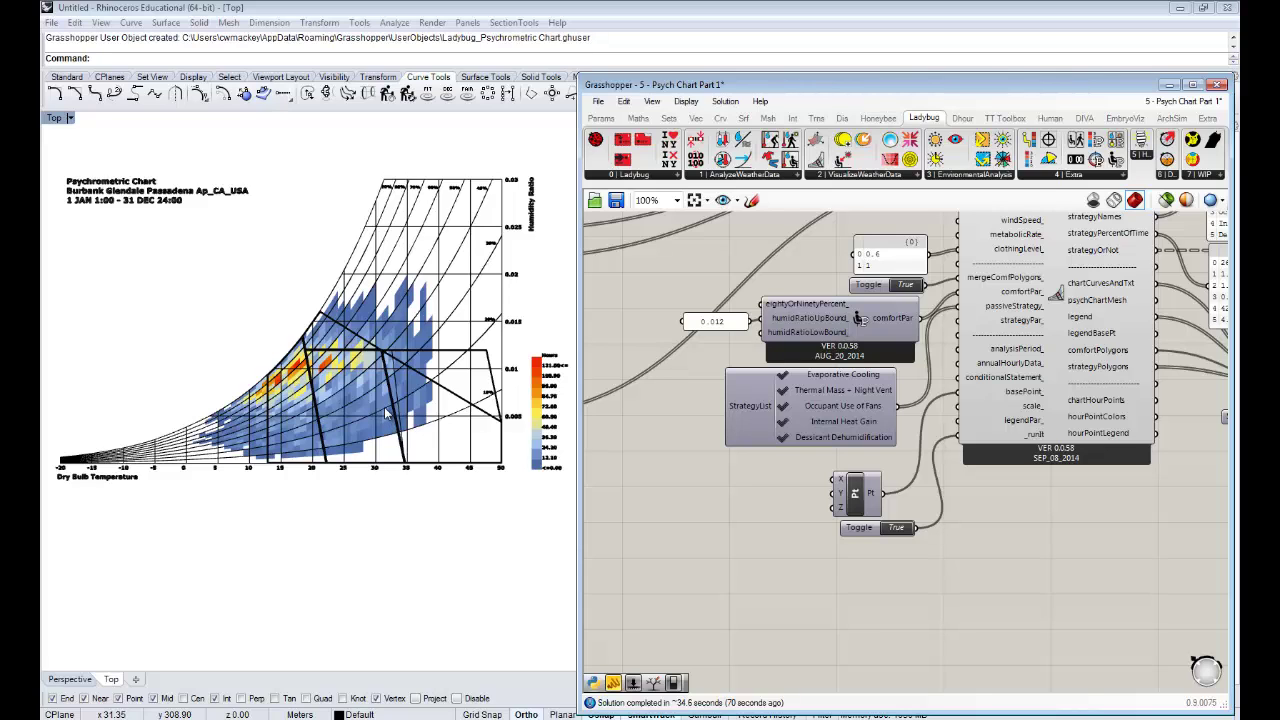
scroll(386, 413, "up", 4)
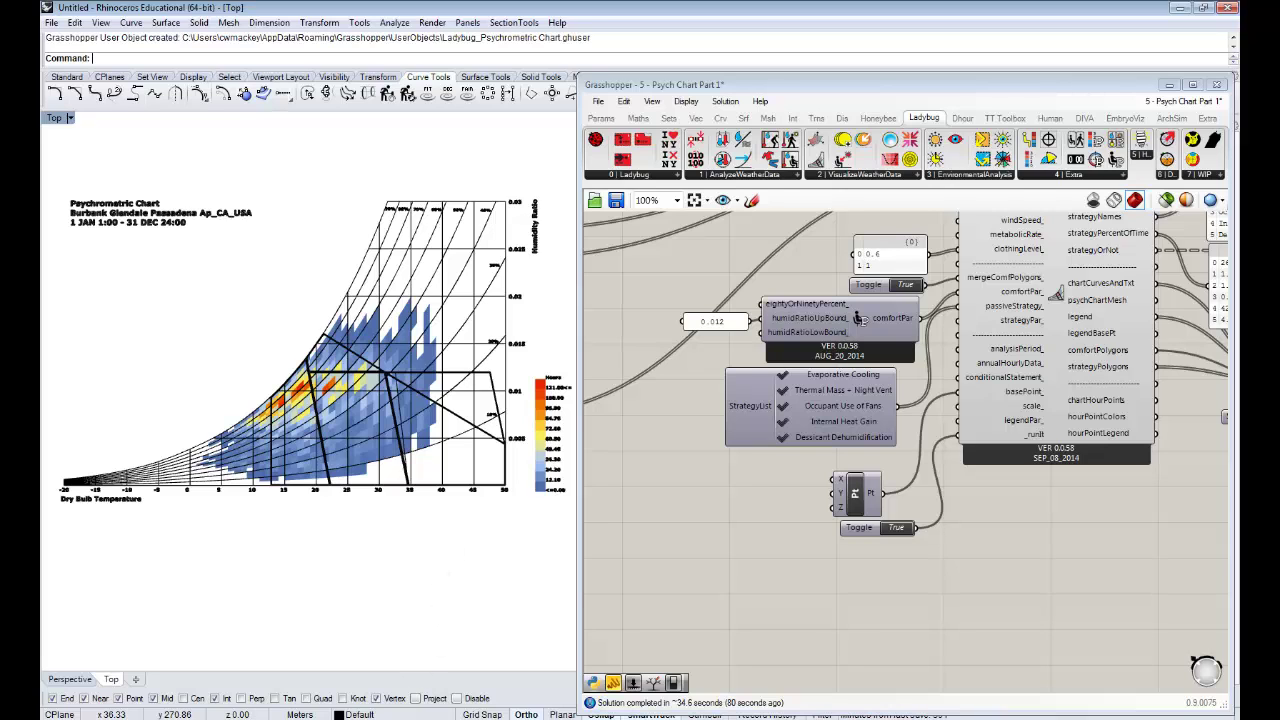
Switch to Climate Consultant and examine the design strategies and comfortable hours on its New York psychrometric chart
left_click(370, 719)
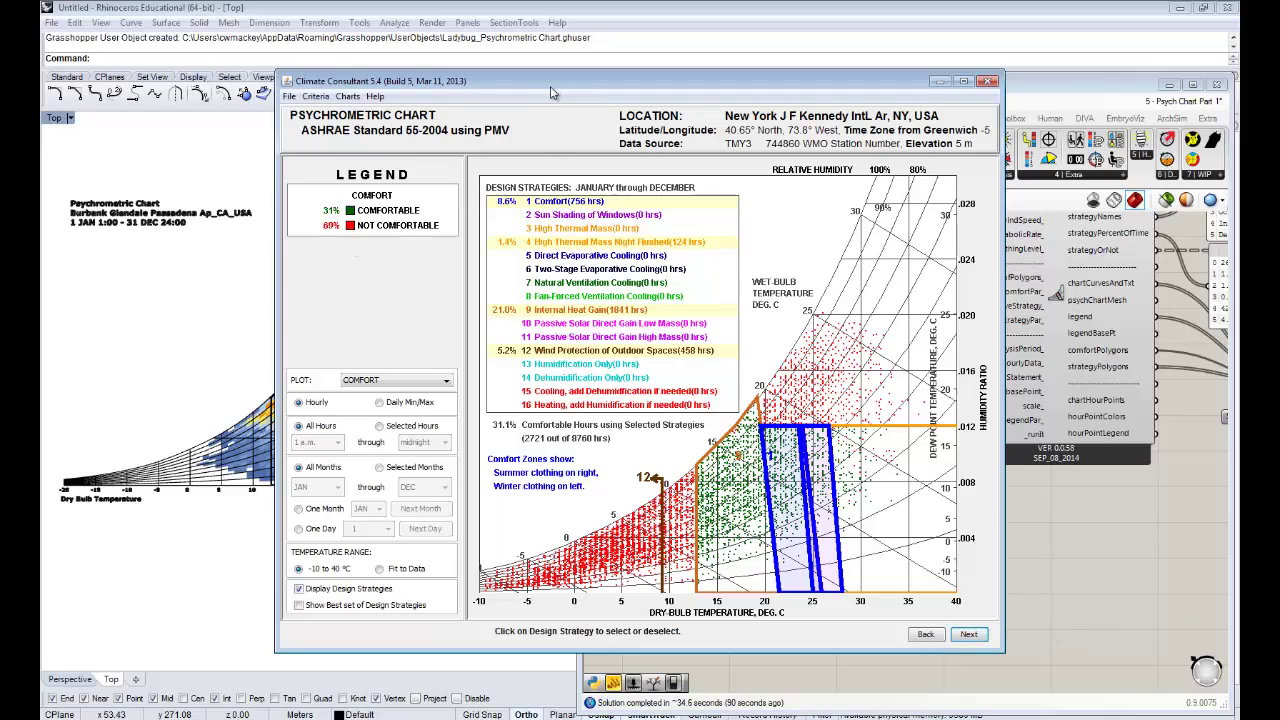
left_click_drag(540, 84, 481, 68)
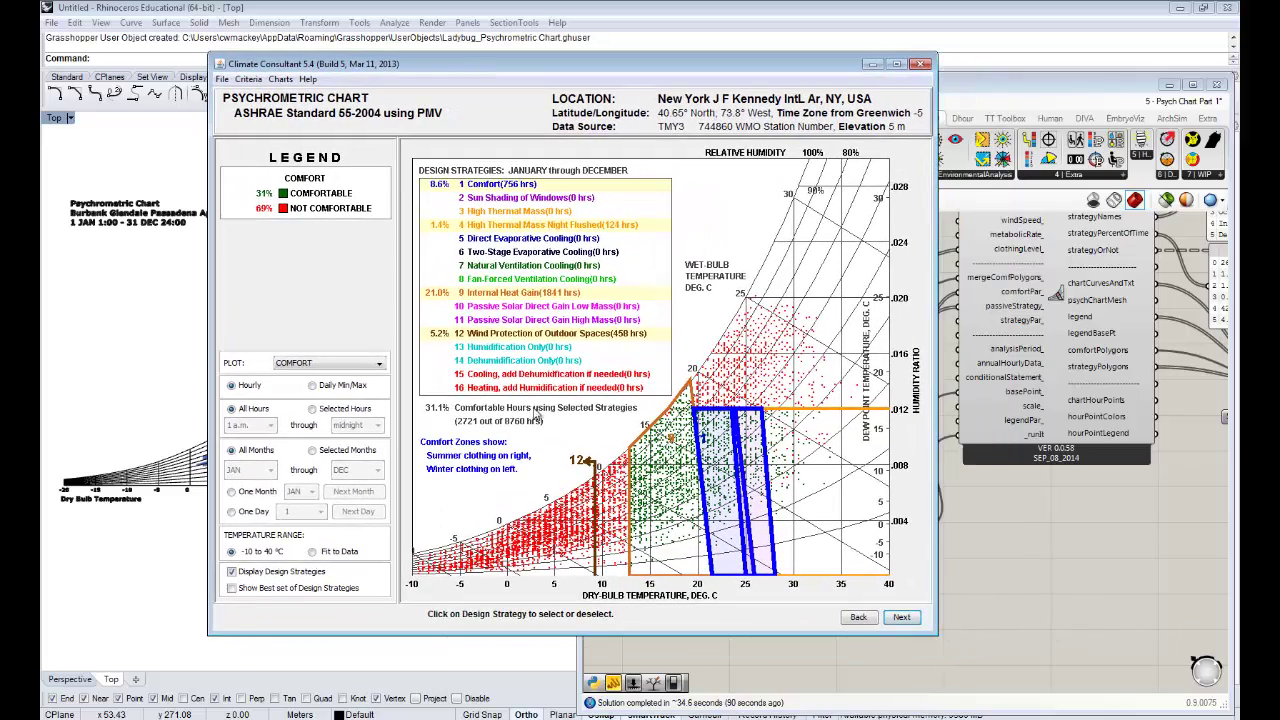
left_click(510, 229)
left_click(510, 229)
mouse_move(789, 80)
left_mouse_down()
mouse_move(805, 388)
mouse_move(789, 79)
left_mouse_up()
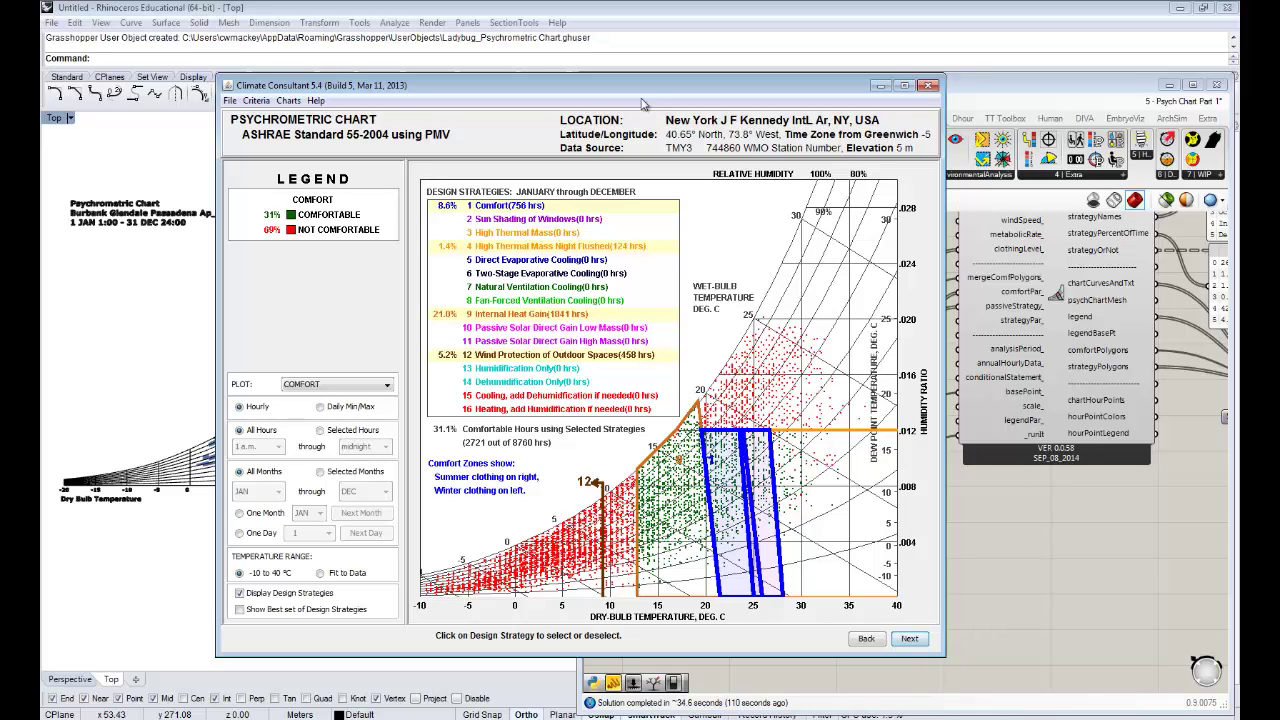
left_click_drag(642, 88, 638, 67)
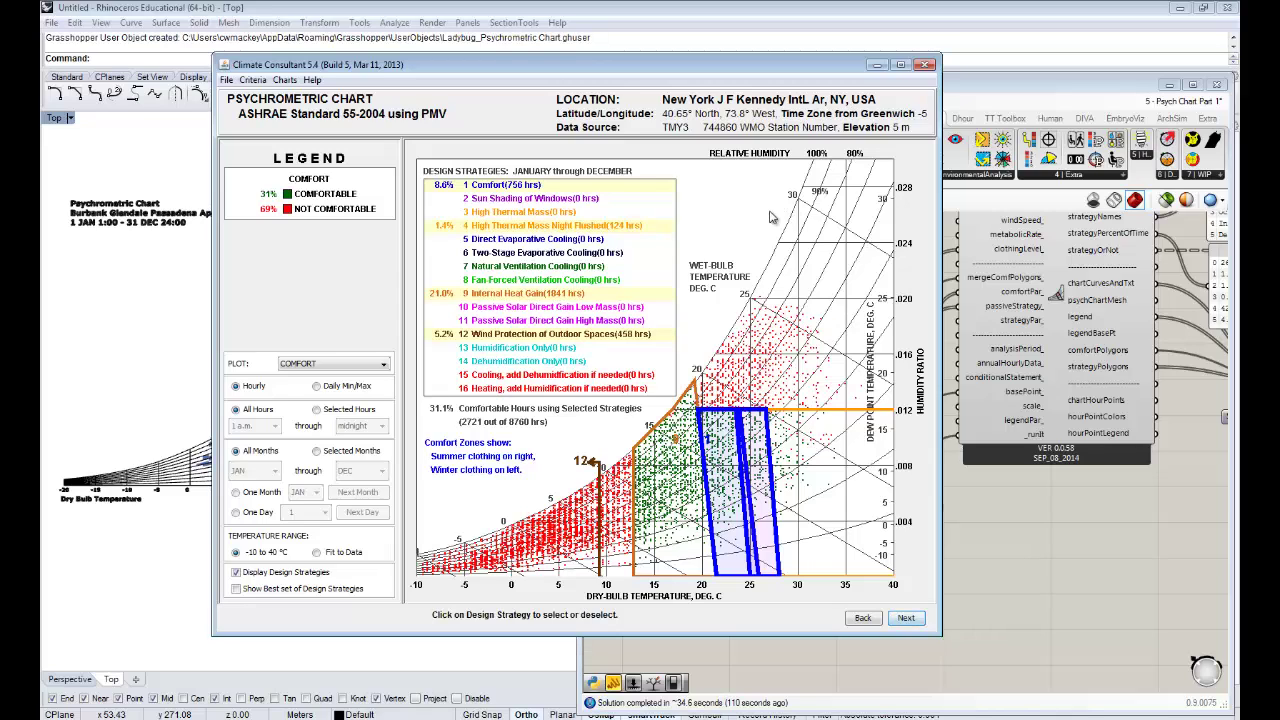
Examine the ASHRAE Standard 55-2004 PMV comfort model and its metric criteria in Climate Consultant, and switch back to Grasshopper
left_click(287, 86)
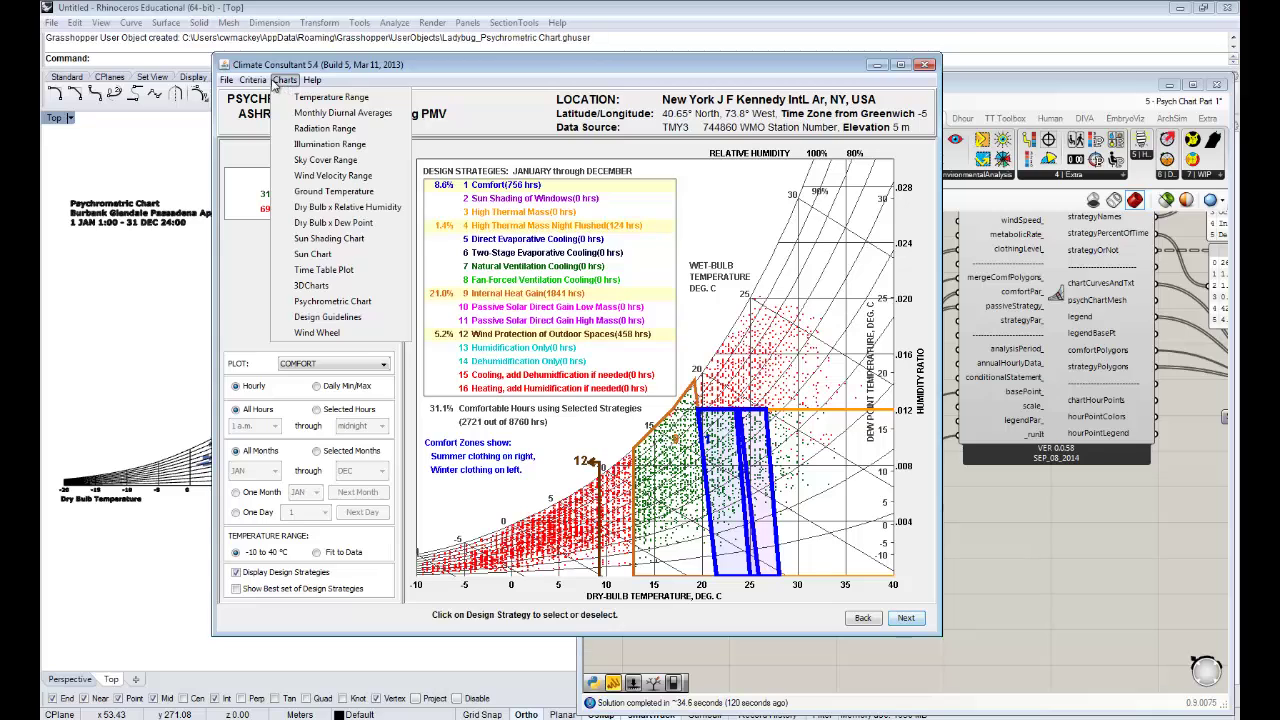
left_click(256, 82)
left_click(256, 82)
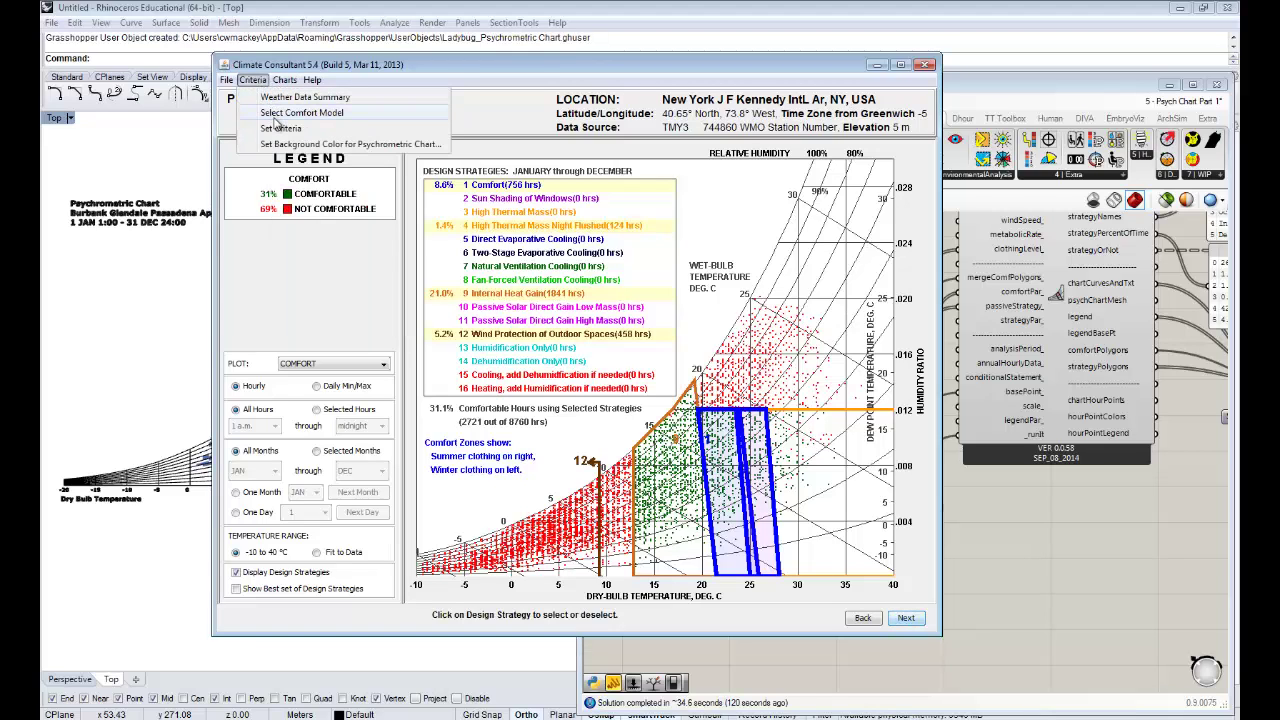
left_click(274, 116)
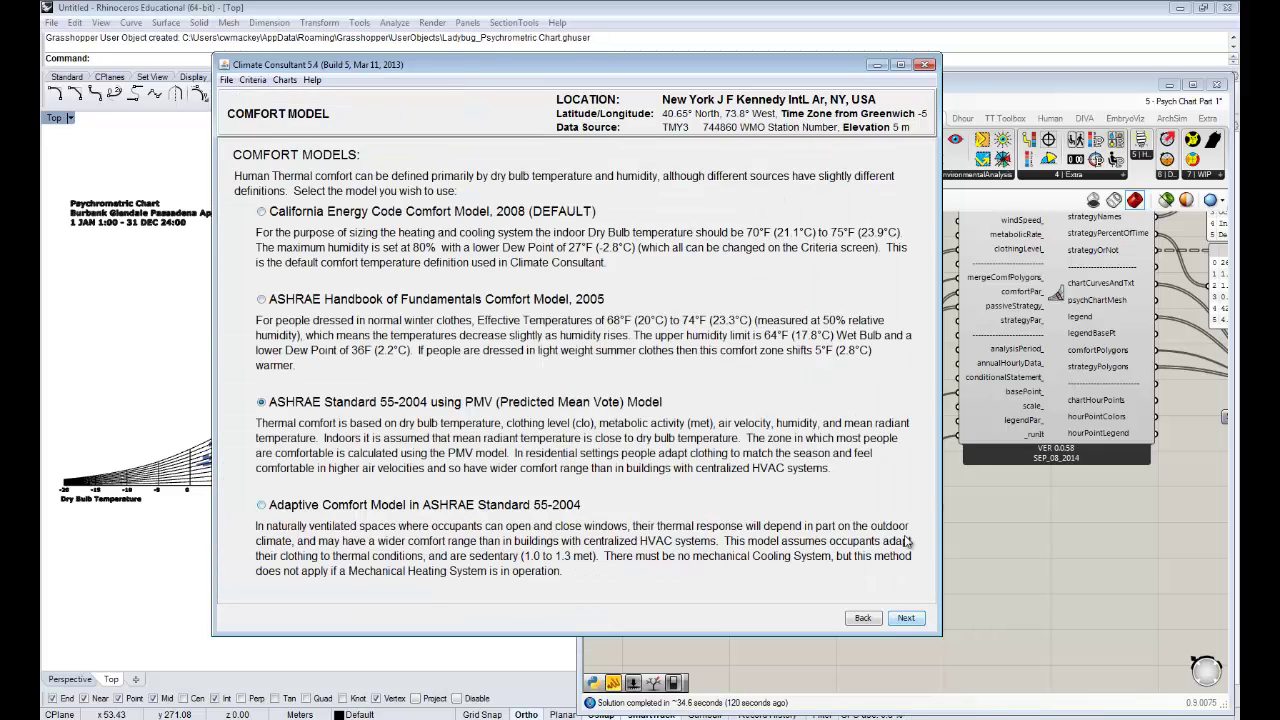
left_click(906, 619)
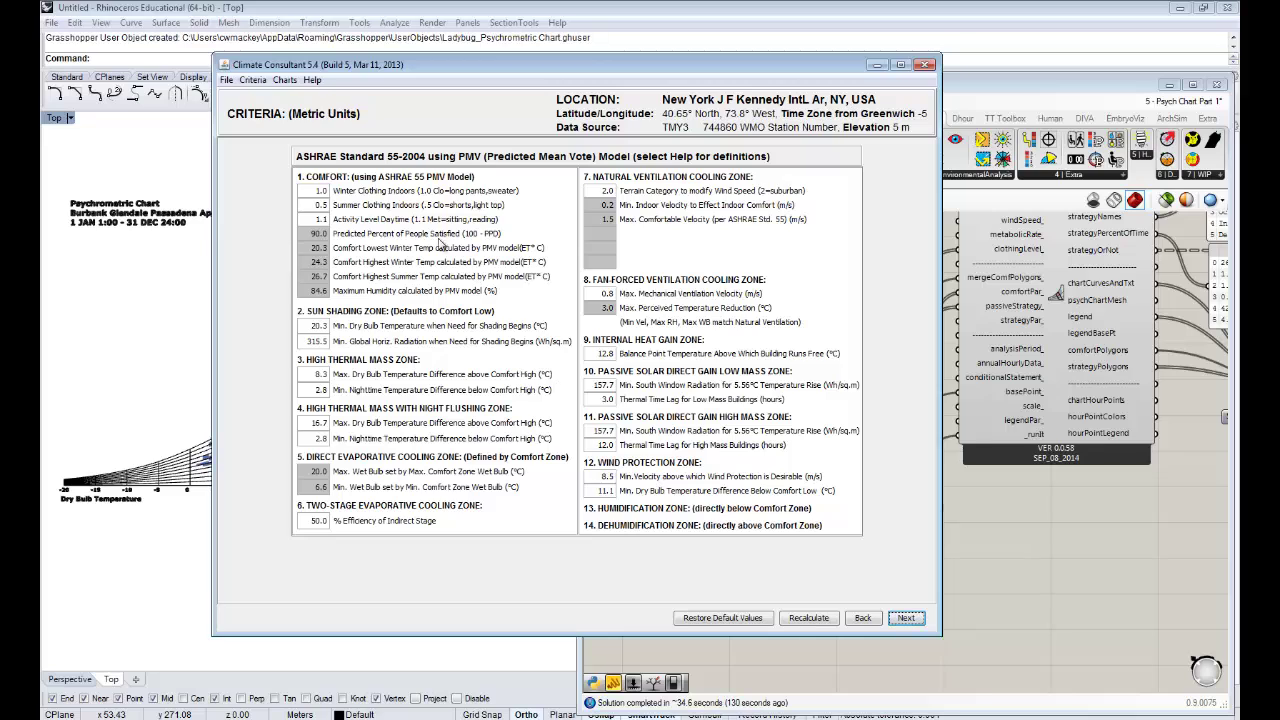
left_click(876, 64)
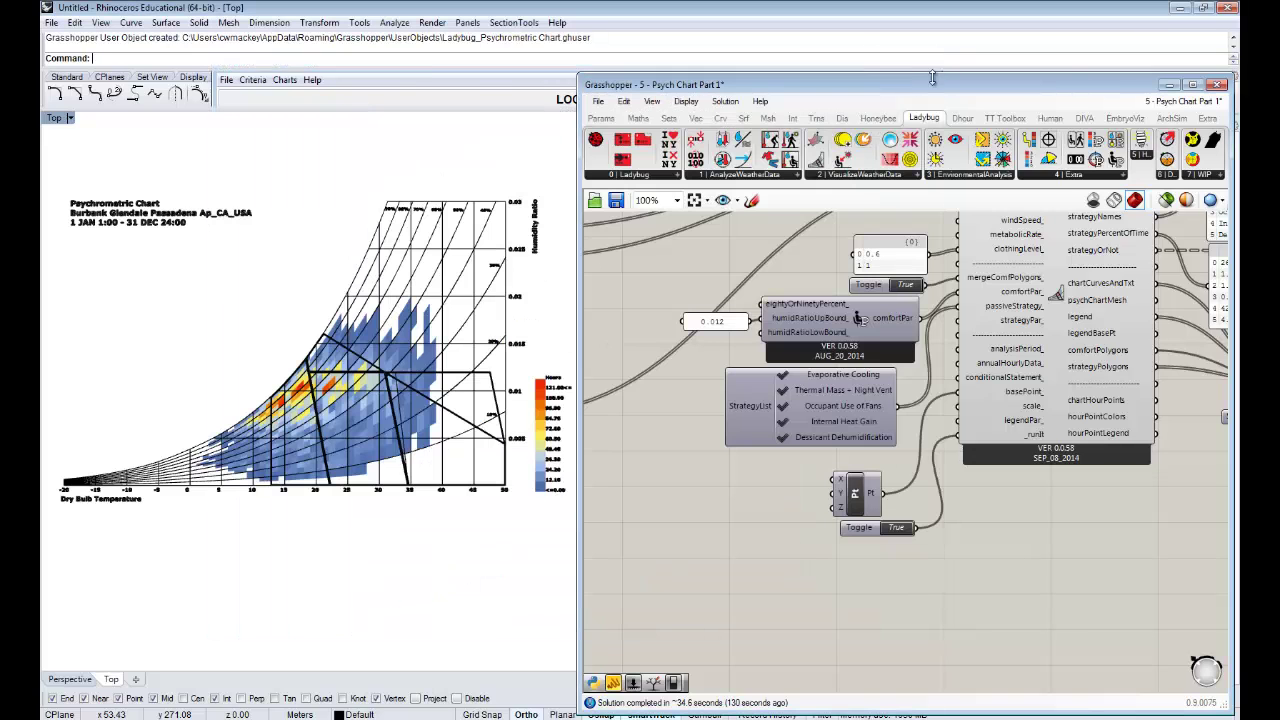
Place a Ladybug Passive Strategy Parameters component directly below the passive strategy list, moving the base point and run toggle down for space
mouse_move(1116, 150)
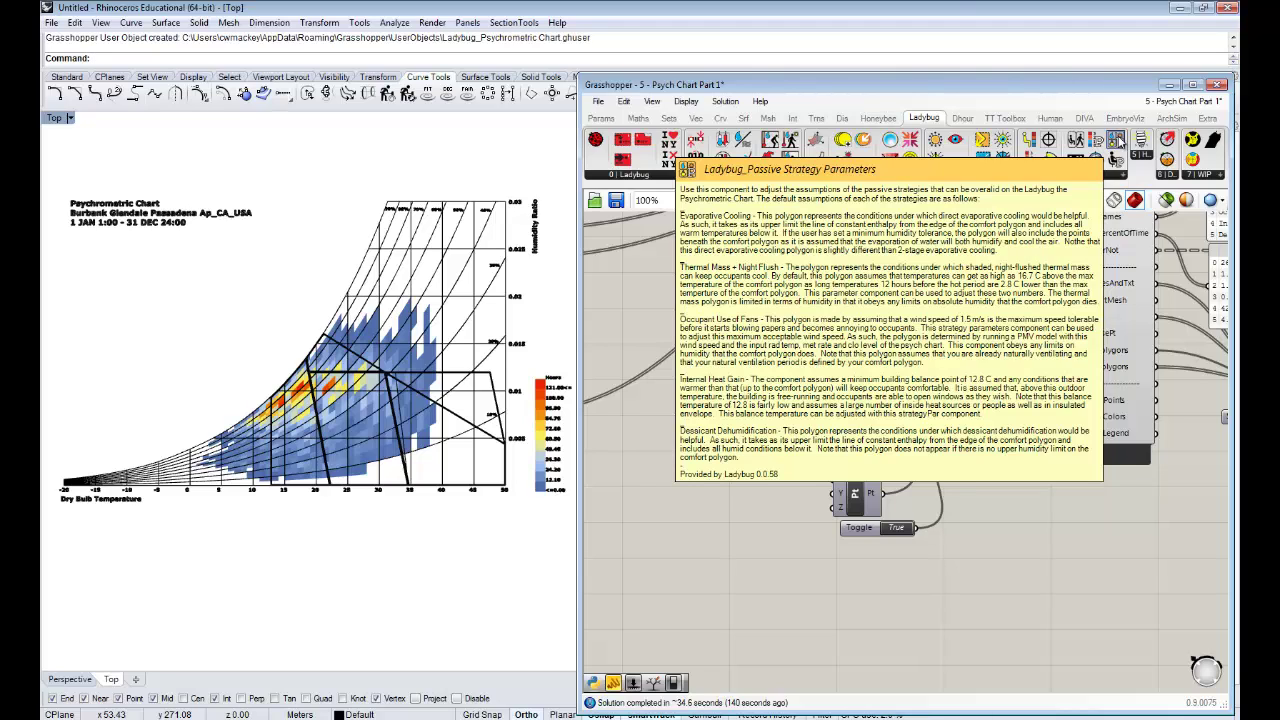
mouse_move(1116, 145)
left_mouse_down()
mouse_move(1032, 272)
mouse_move(732, 498)
left_mouse_up()
right_click_drag(745, 510, 785, 492)
mouse_move(988, 546)
left_mouse_down()
mouse_move(877, 466)
mouse_move(911, 557)
left_mouse_up()
right_click_drag(809, 509, 819, 508)
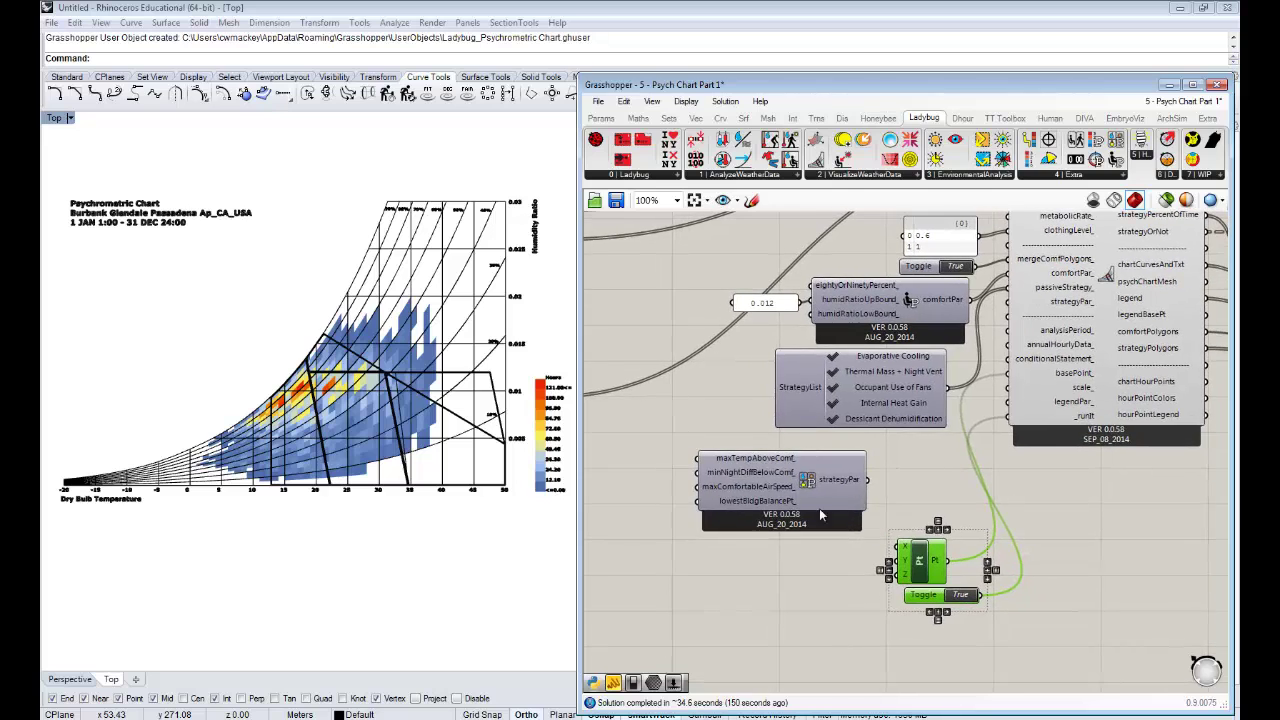
left_click_drag(820, 512, 903, 498)
right_click_drag(903, 498, 935, 562)
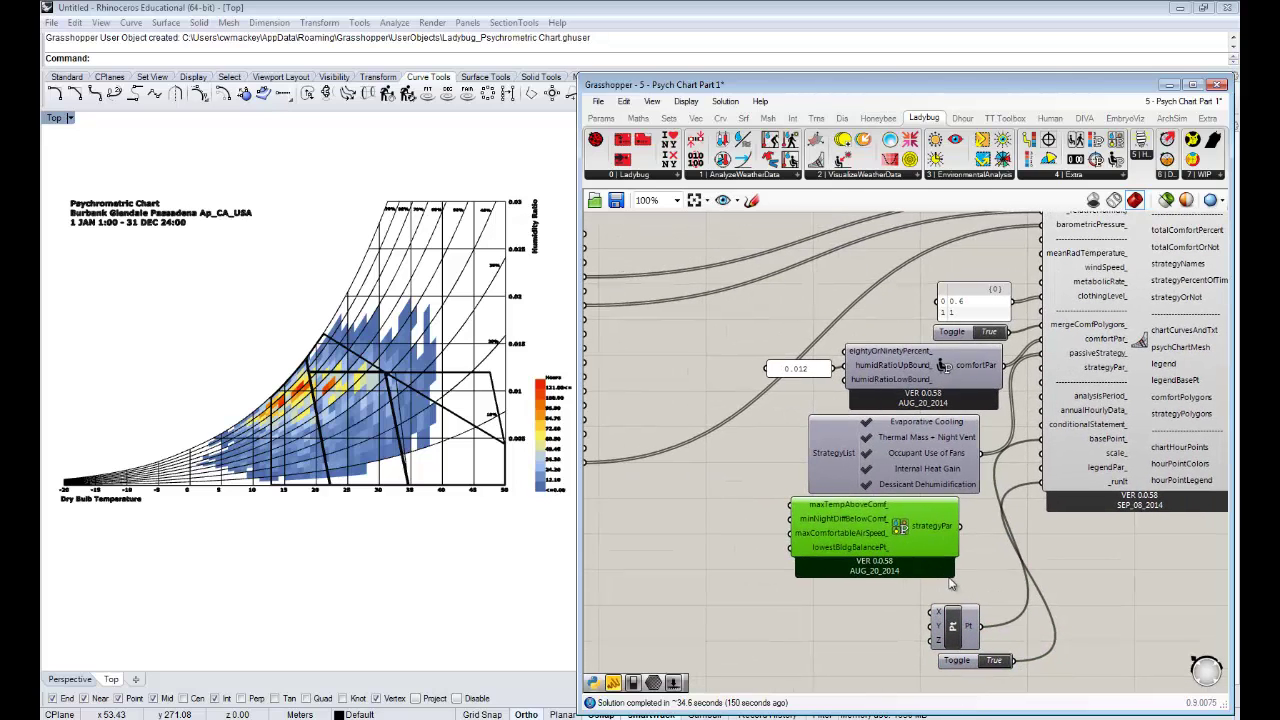
Shift the comfort parameter, clothing and strategy list inputs up together and position the Passive Strategy Parameters component just beneath them
left_click_drag(985, 578, 750, 243)
left_click_drag(913, 366, 903, 329)
left_click(794, 482)
left_click(908, 484)
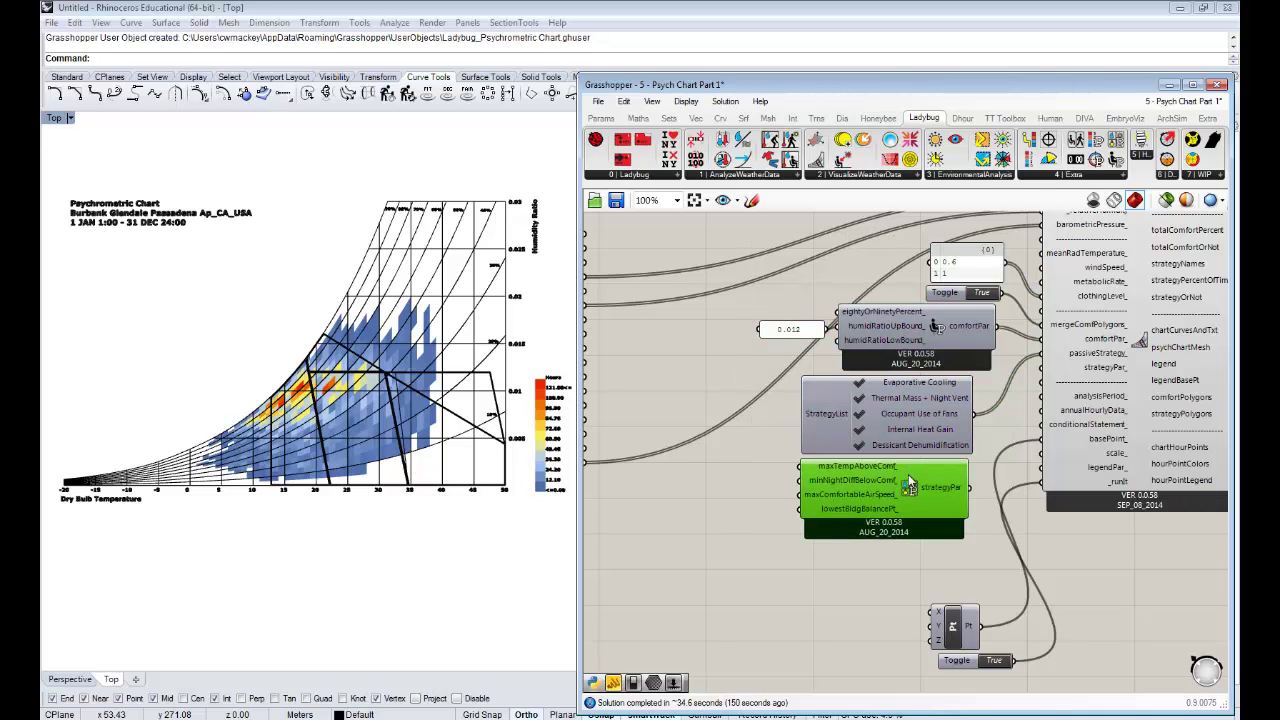
left_click_drag(905, 480, 903, 485)
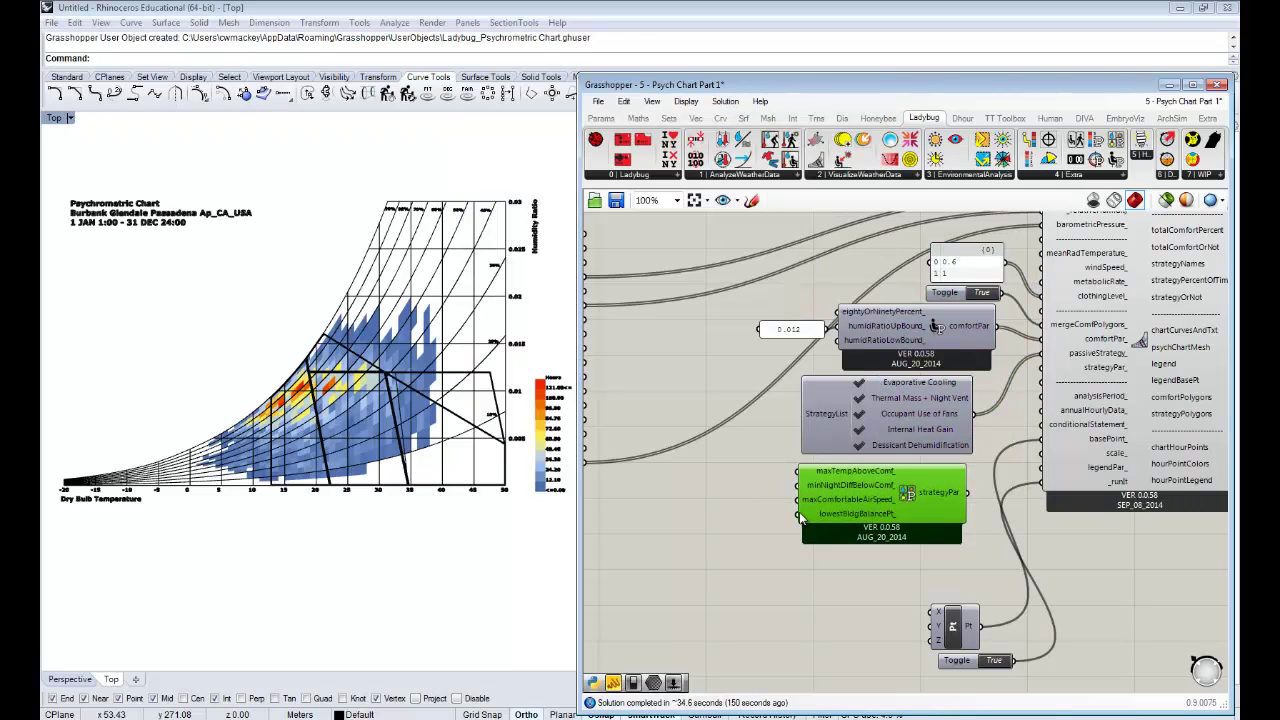
Compare the Passive Strategy Parameters inputs with Climate Consultant's criteria and the strategy polygons on the Burbank chart
key("alt+Tab")
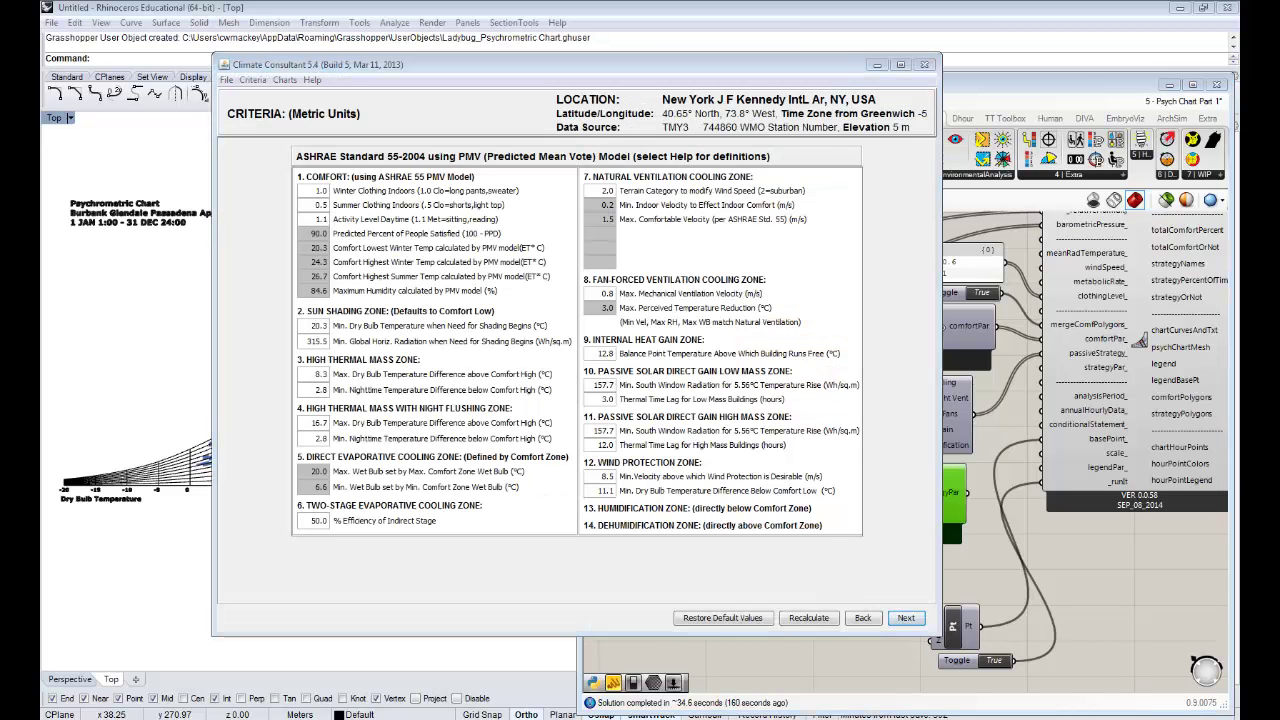
key("alt+Tab")
scroll(877, 511, "up", 4)
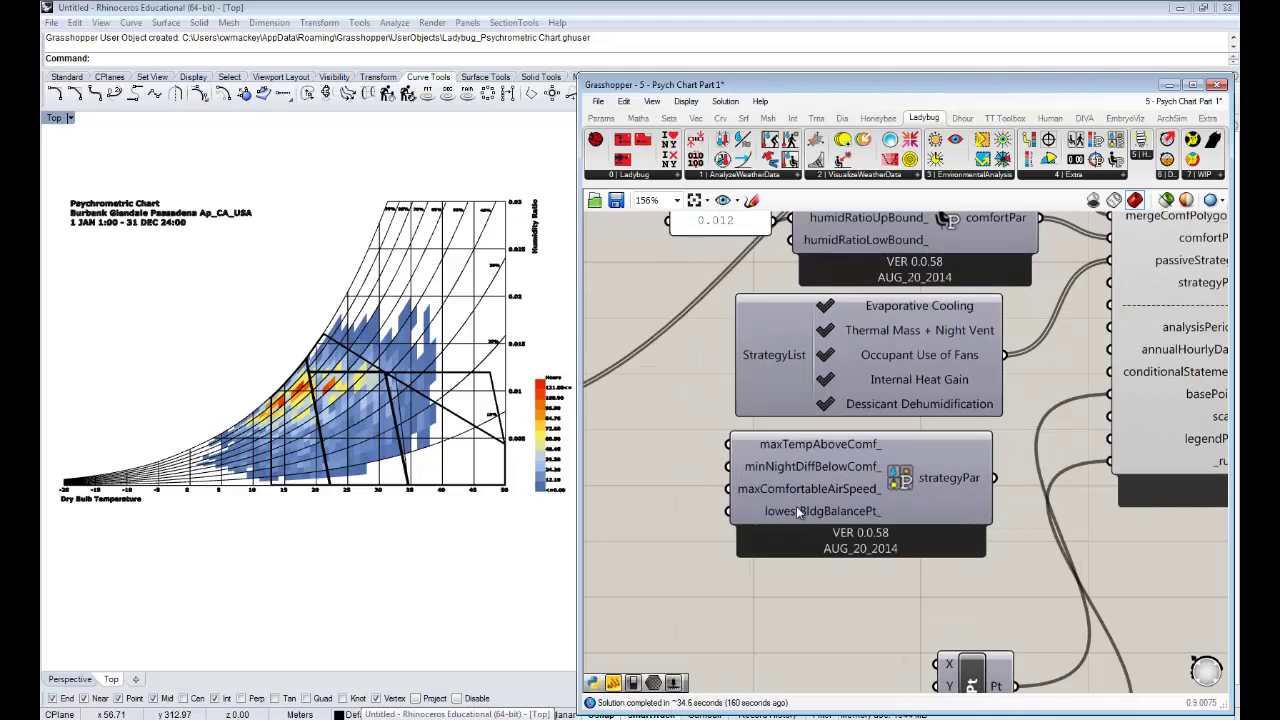
right_click_drag(813, 506, 829, 482)
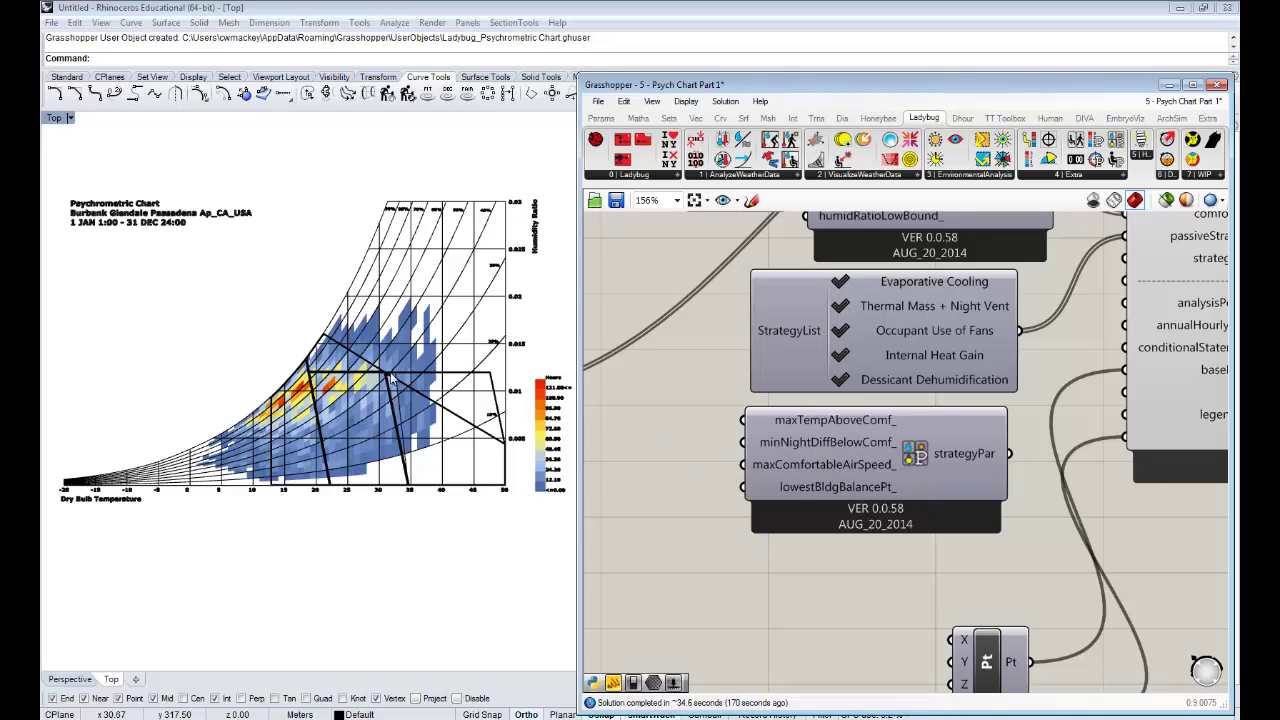
right_click_drag(836, 486, 842, 483)
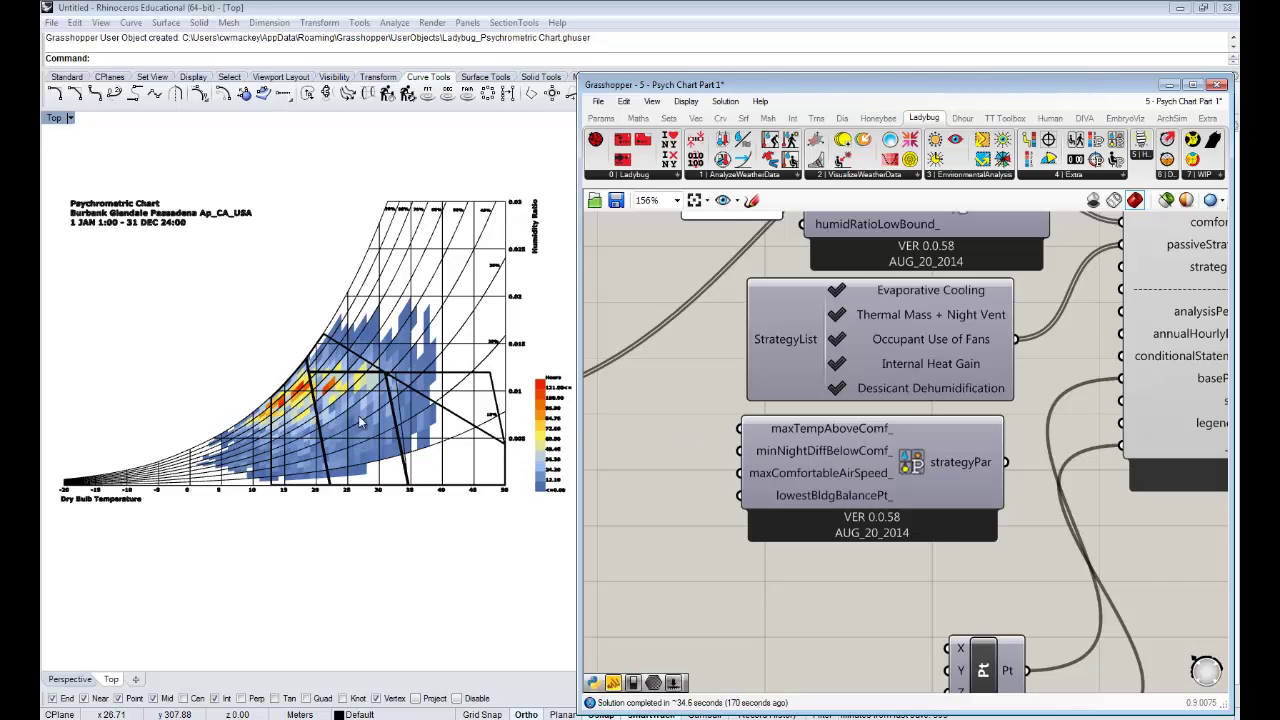
right_click_drag(945, 491, 848, 543)
left_click_drag(845, 532, 862, 560)
right_click_drag(862, 565, 890, 541)
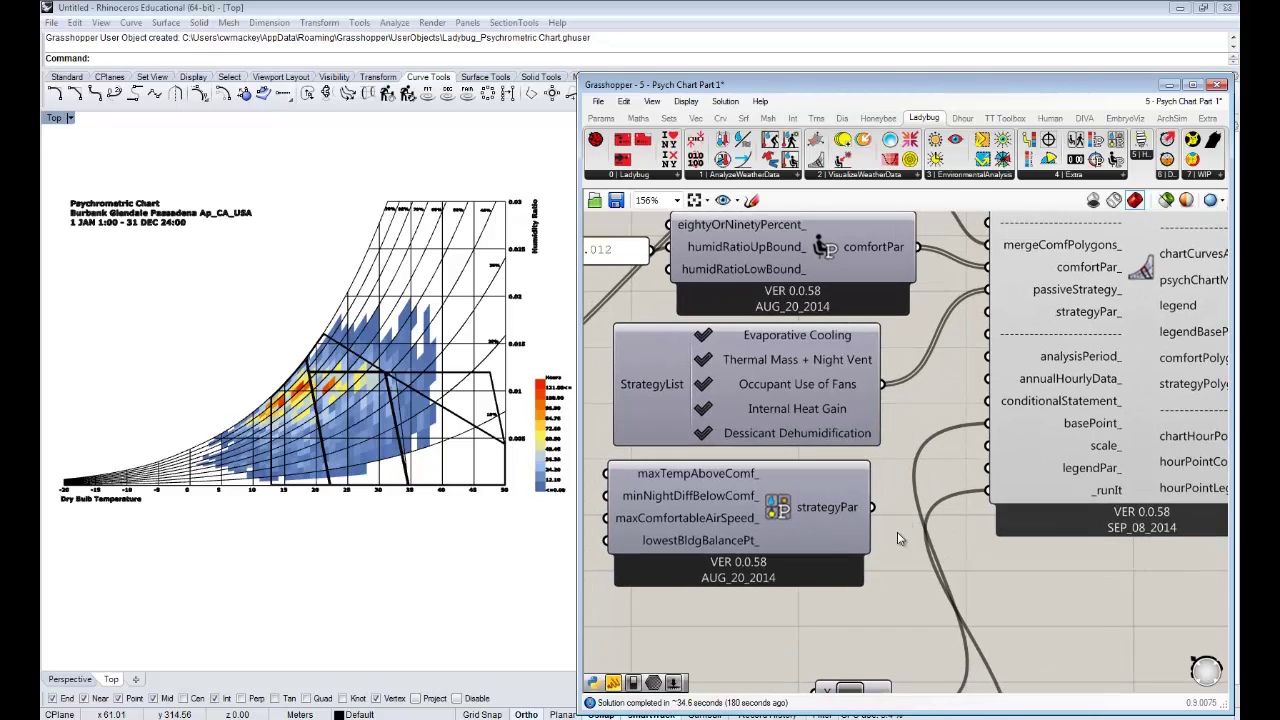
scroll(867, 557, "down", 3)
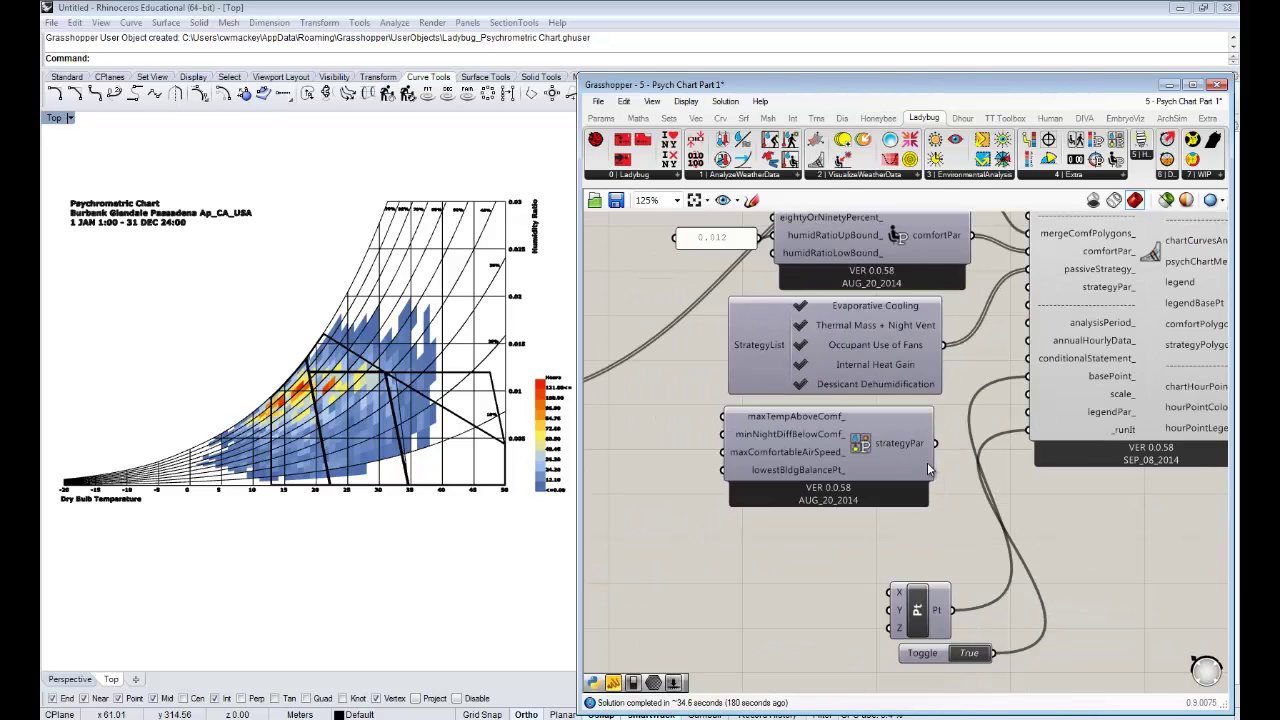
right_click_drag(912, 466, 915, 480)
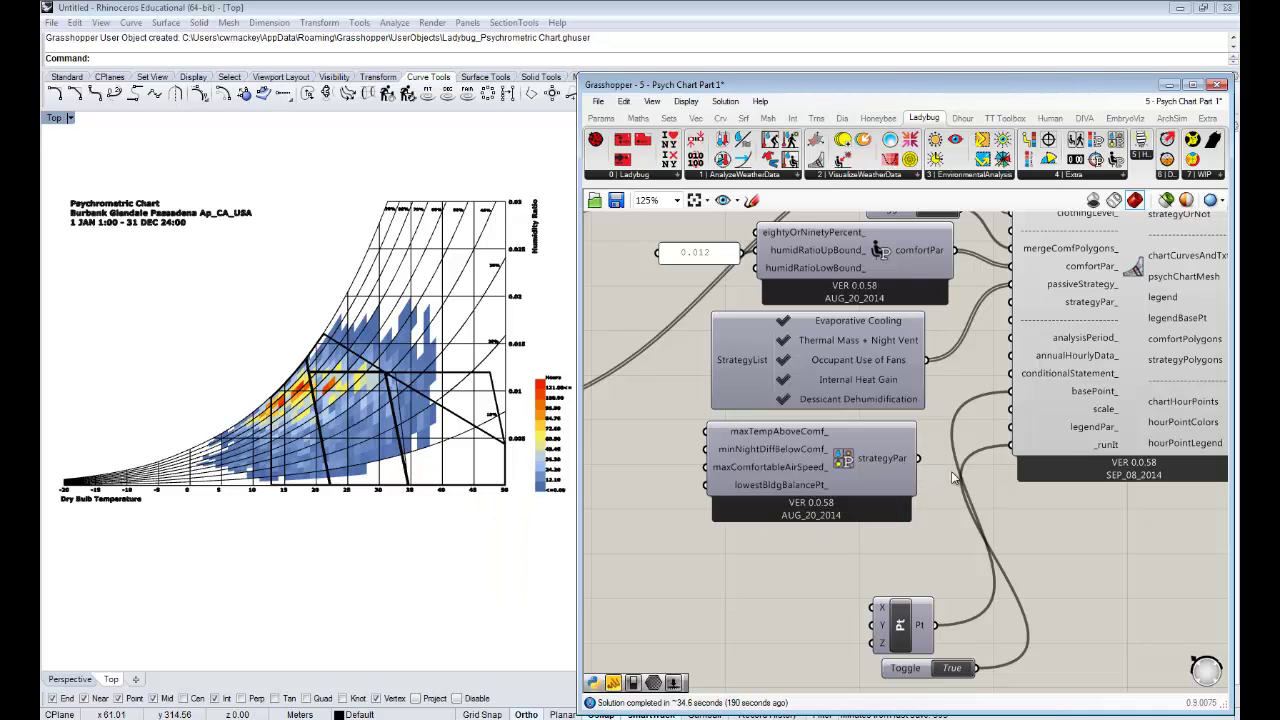
right_click_drag(960, 471, 948, 488)
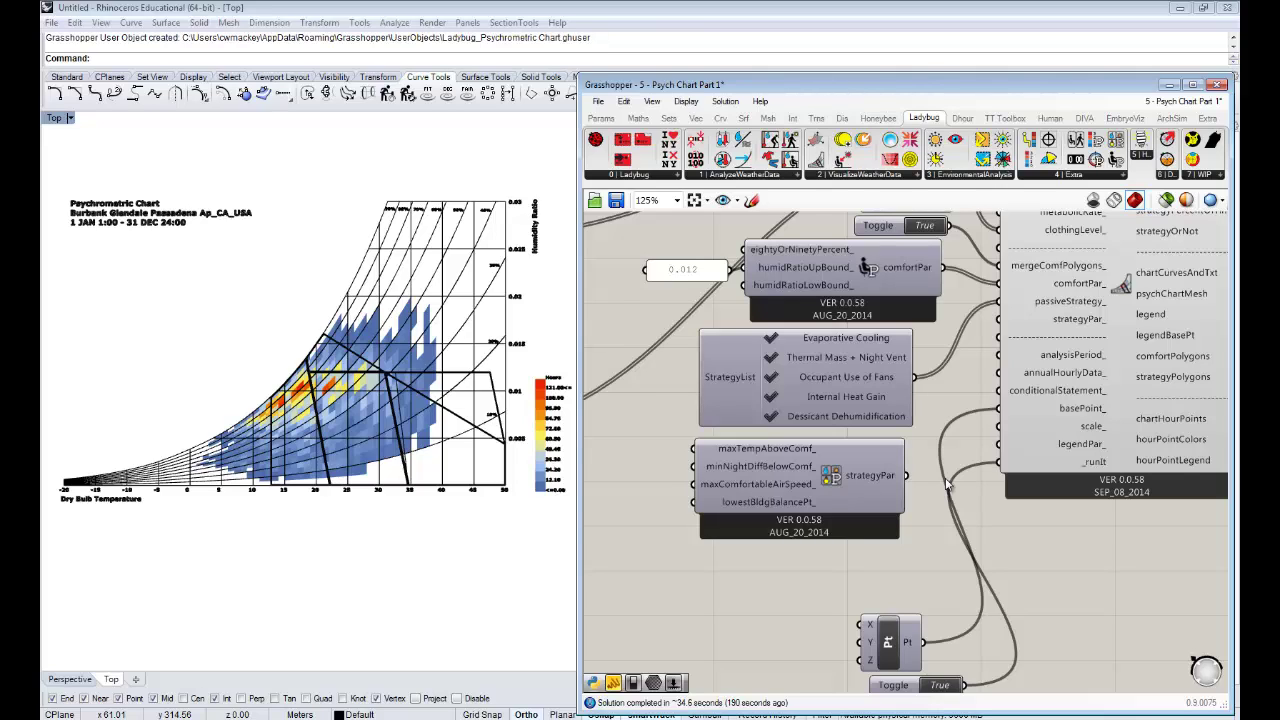
right_click_drag(948, 486, 942, 444)
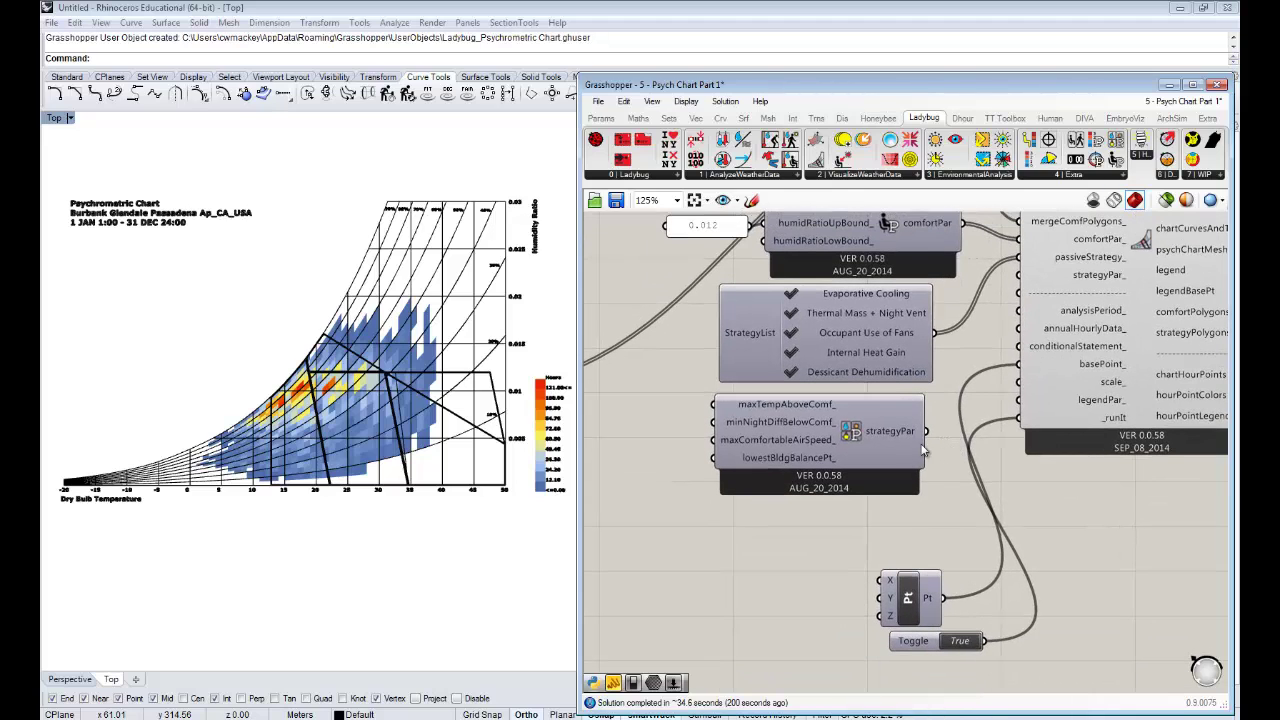
Delete the Passive Strategy Parameters component from below the passive strategy list
left_click(847, 440)
key("F1")
key("Delete")
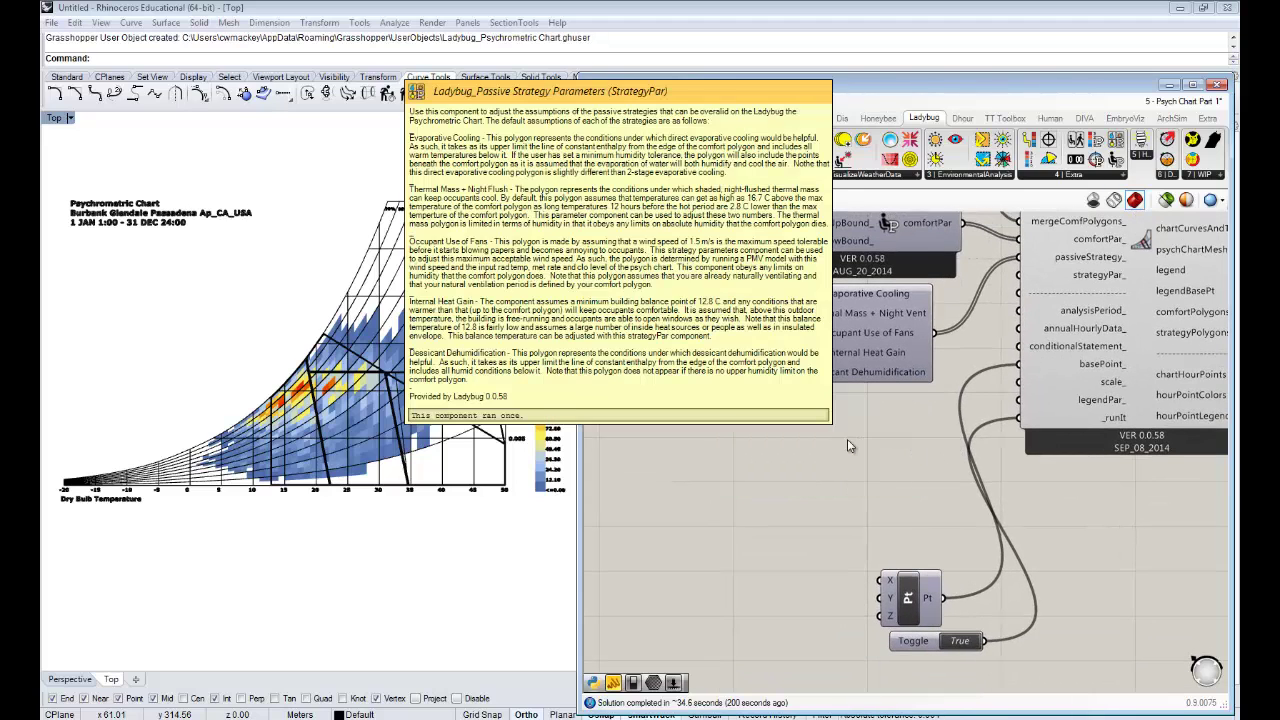
Place an Analysis Period component below the passive strategy list and remove it again
right_click_drag(846, 446, 803, 500)
scroll(803, 498, "down", 1)
right_click_drag(960, 473, 846, 459)
scroll(920, 383, "up", 1)
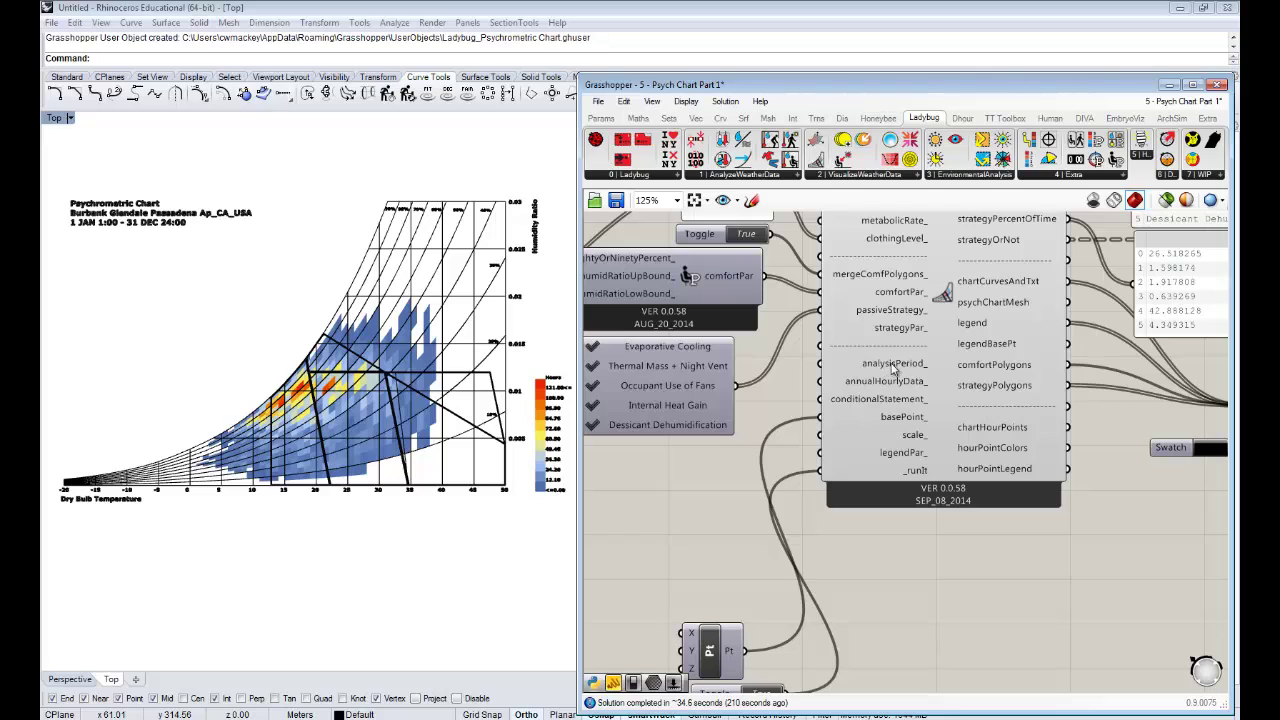
mouse_move(909, 406)
left_click_drag(697, 141, 673, 510)
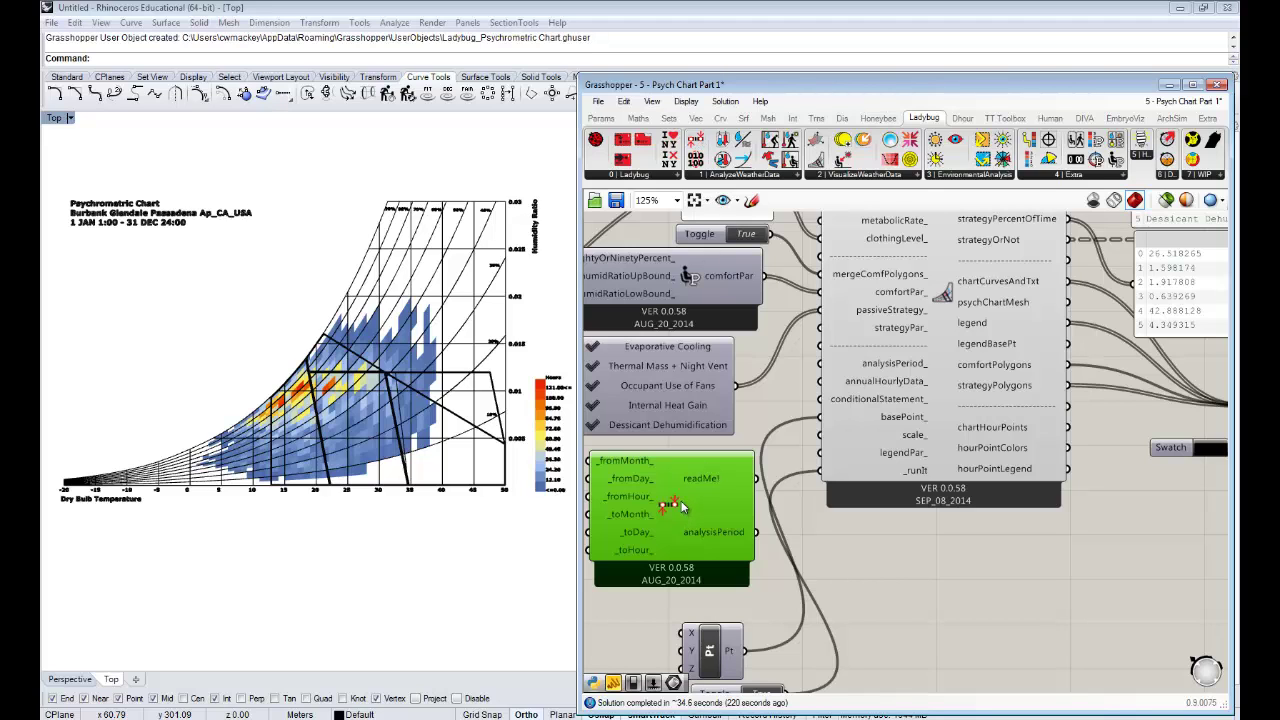
key("Delete")
Move the psychrometric chart component slightly lower on the canvas and deselect it
left_click(949, 452)
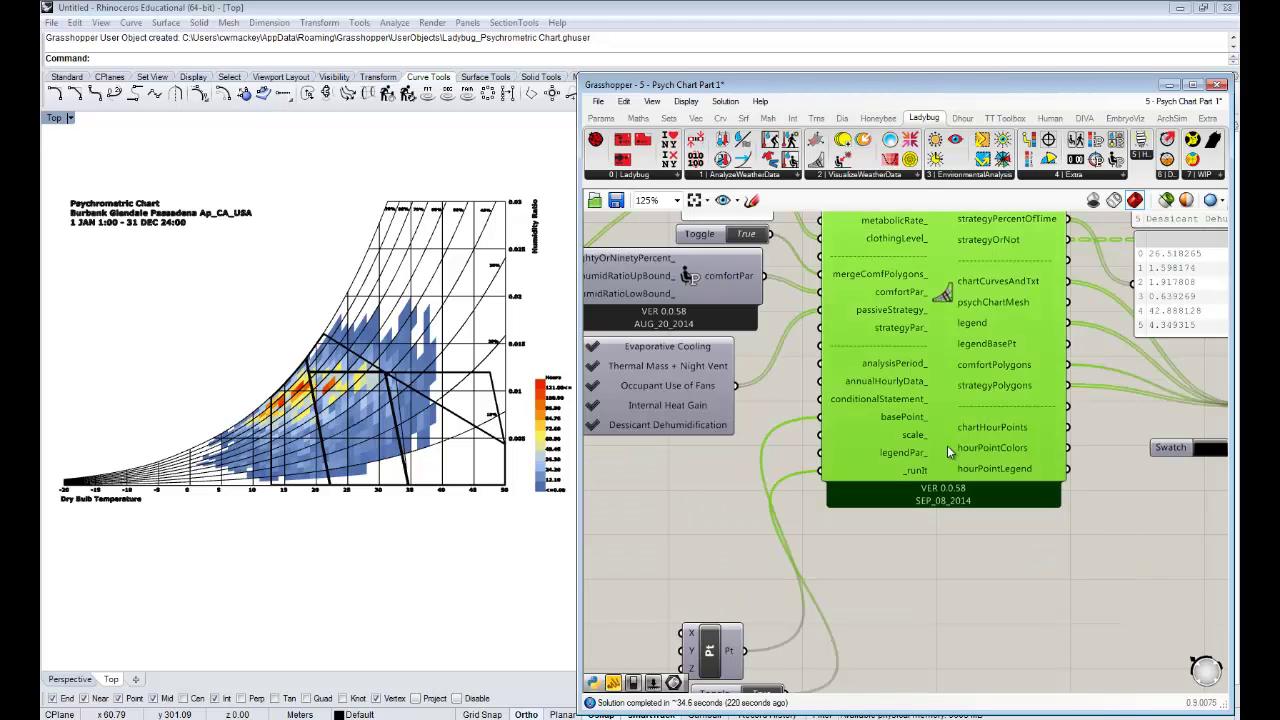
left_click_drag(948, 451, 953, 519)
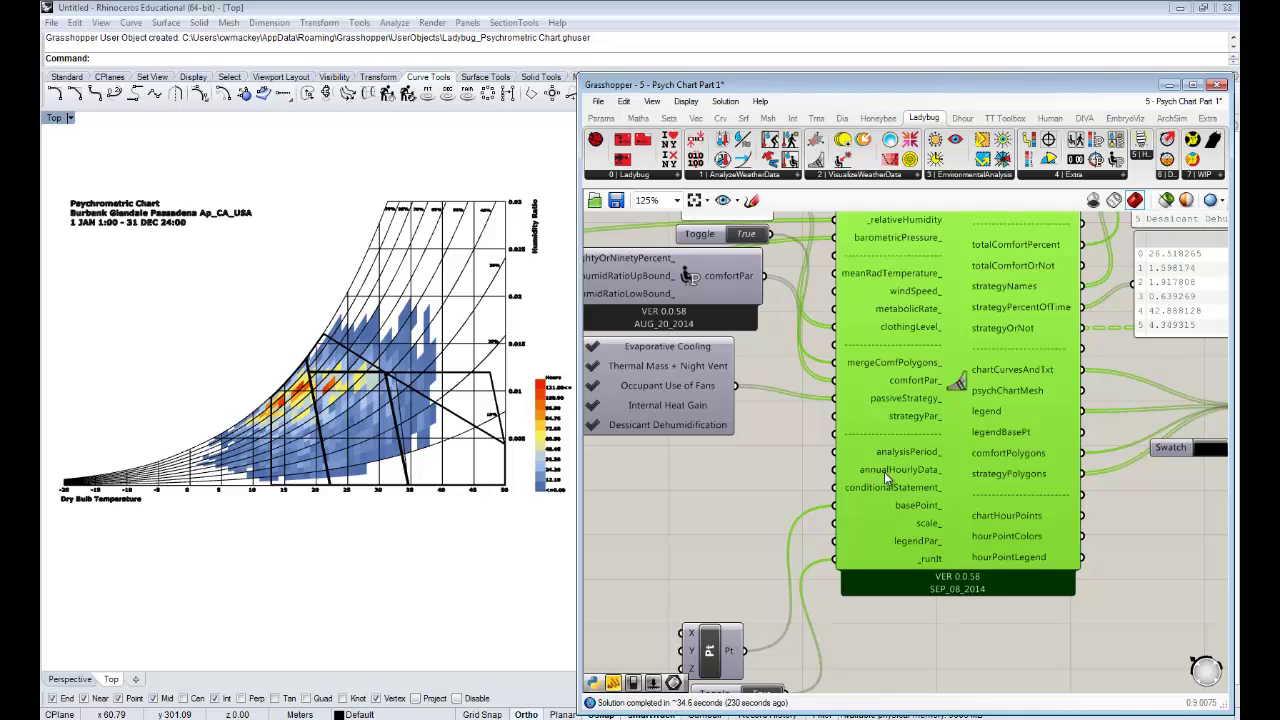
left_click(740, 505)
Connect the weather file's windSpeed output to the psychrometric chart component's annualHourlyData input
right_click_drag(726, 503, 885, 502)
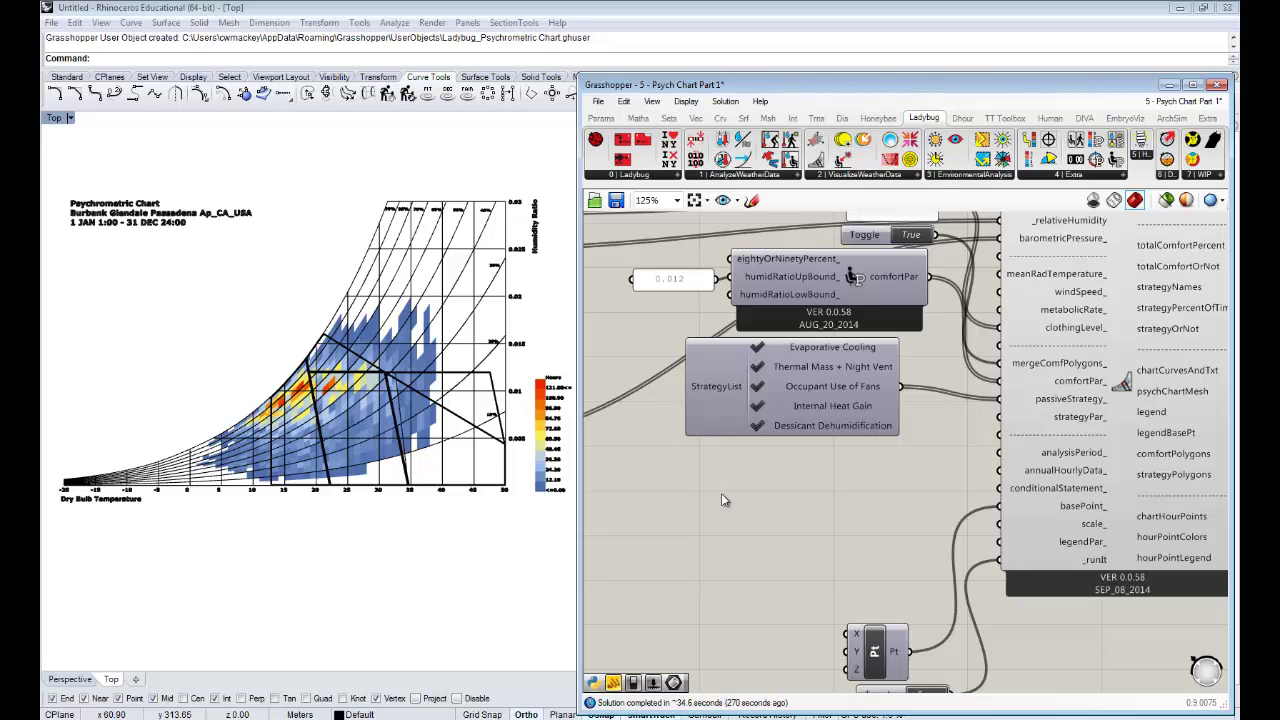
right_click_drag(805, 490, 820, 490)
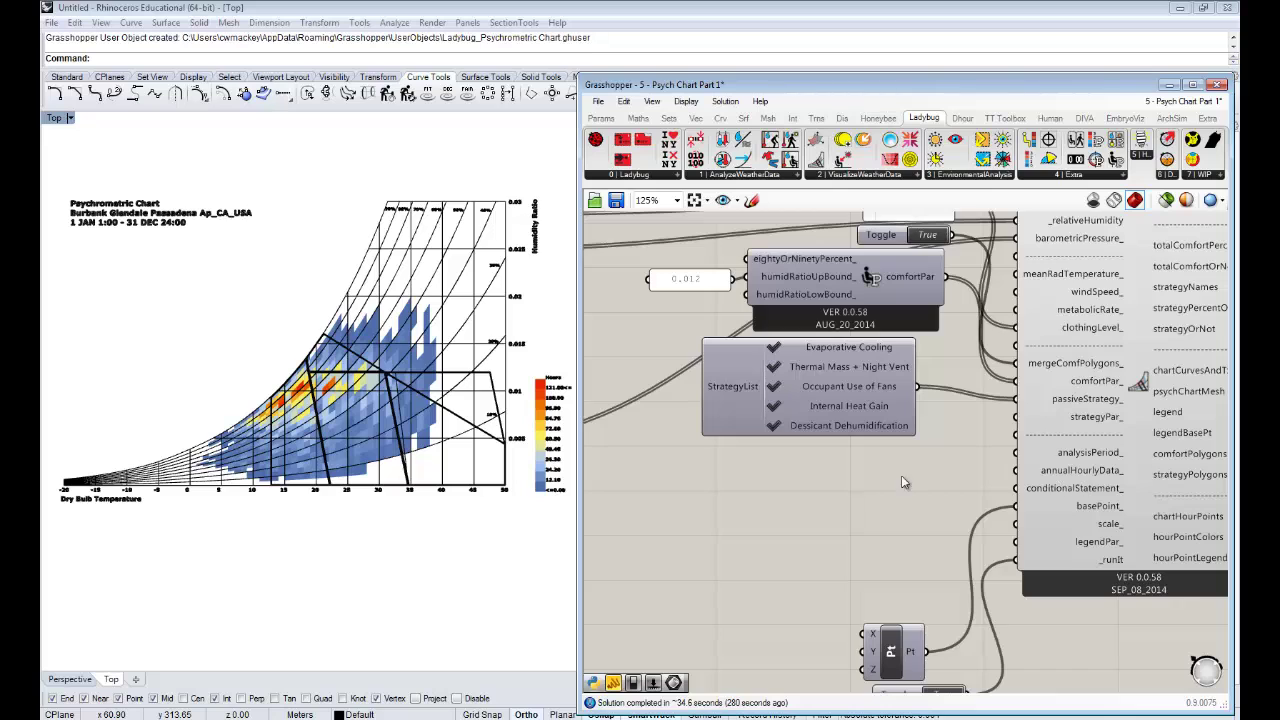
scroll(907, 478, "down", 1)
scroll(805, 413, "down", 1)
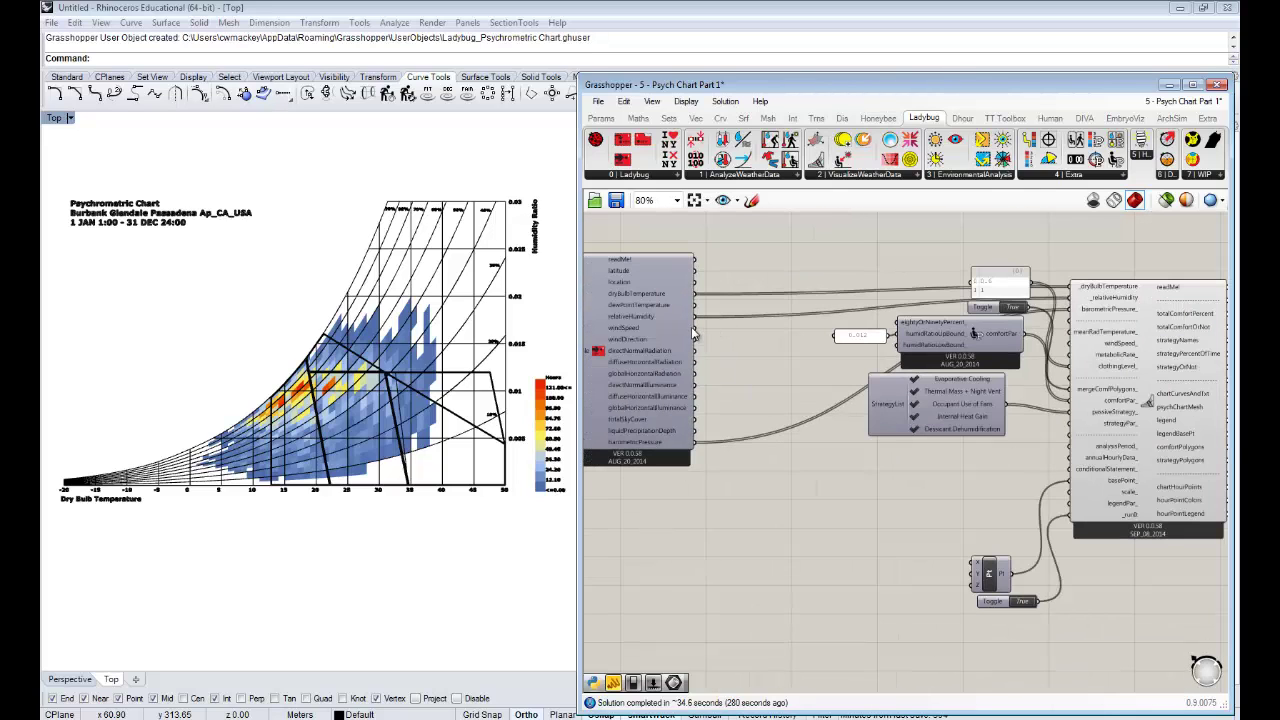
left_click_drag(707, 332, 1064, 460)
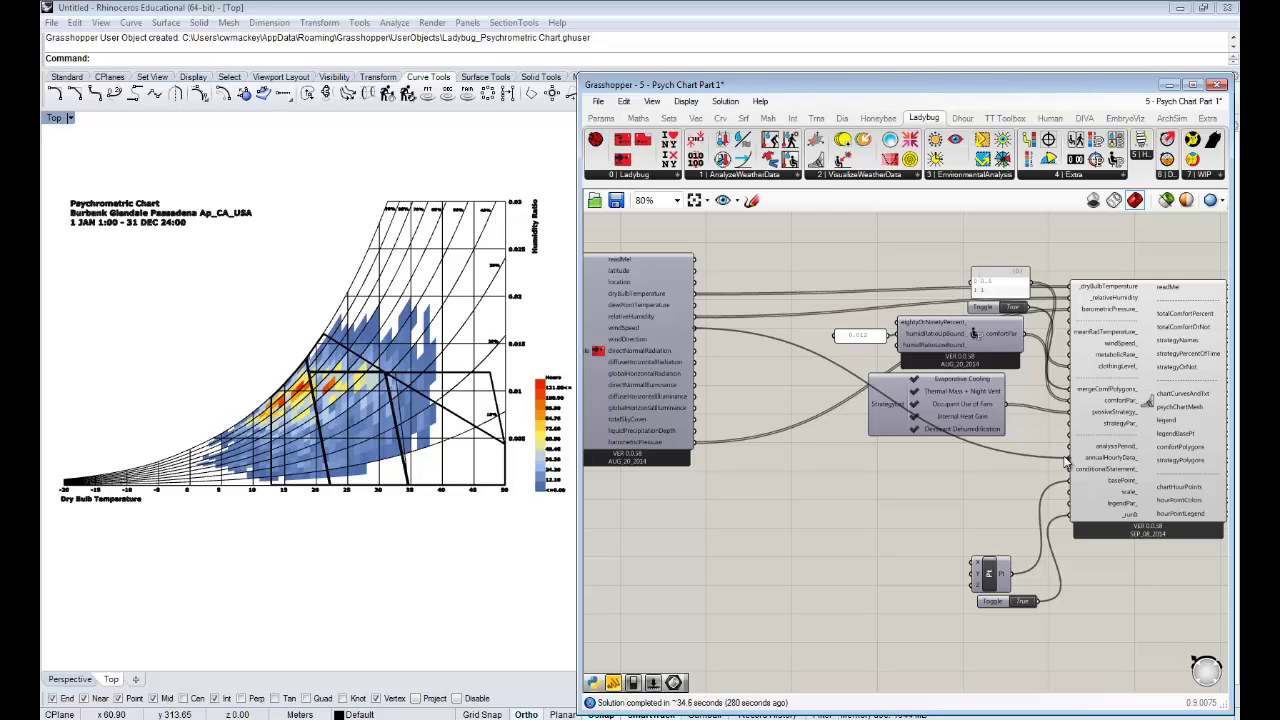
left_click_drag(1066, 459, 1063, 456)
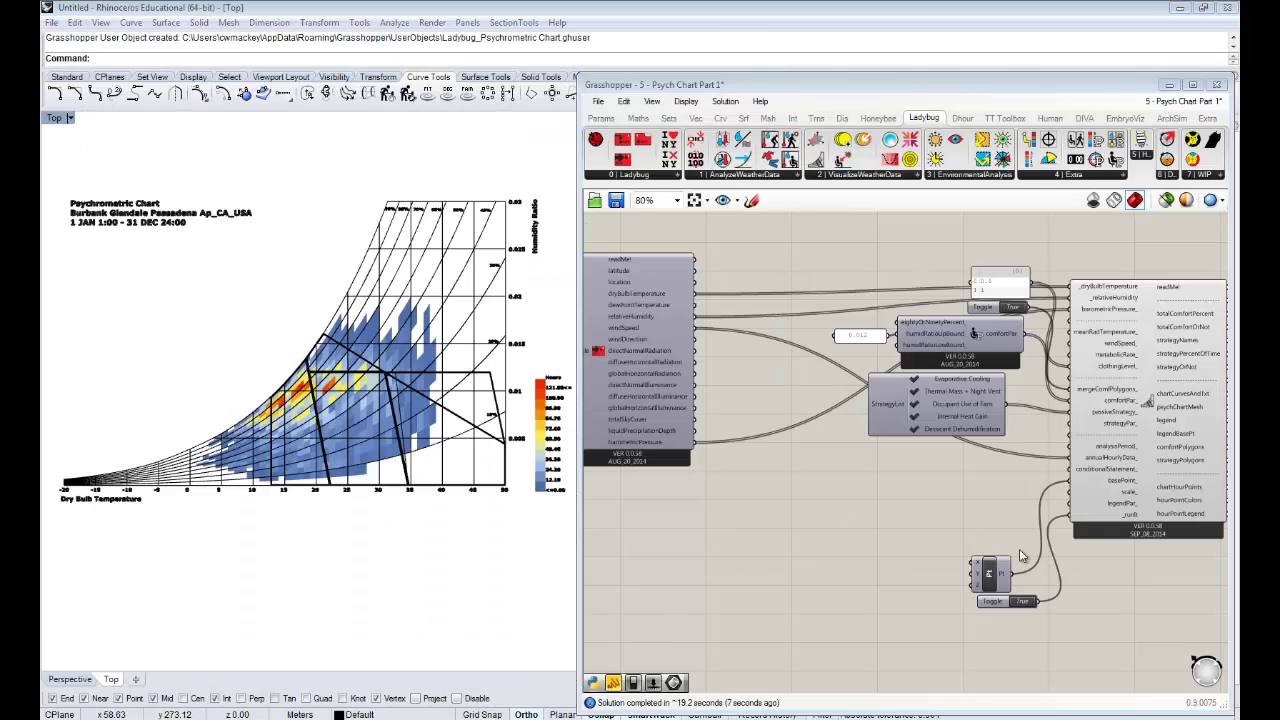
Turn off the preview of the psychrometric chart component to hide its coloured chart mesh
scroll(1040, 444, "up", 3)
scroll(1040, 444, "up", 2)
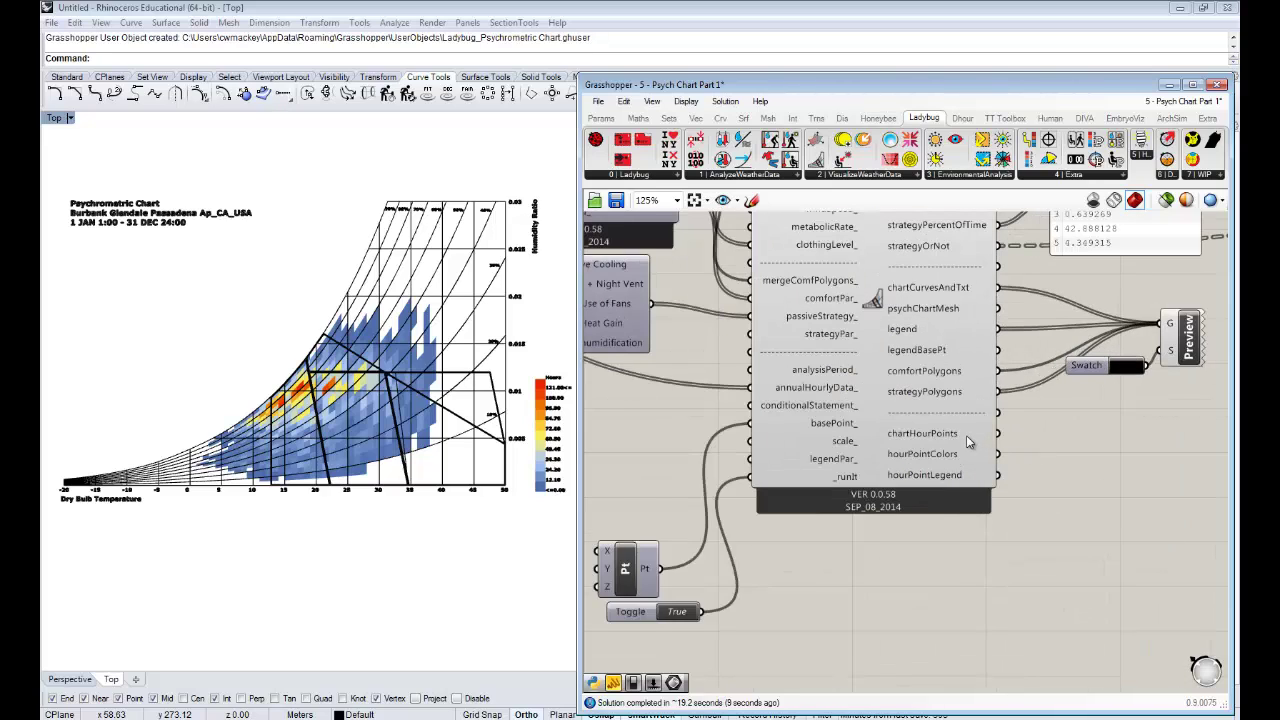
mouse_move(966, 435)
right_click_drag(1014, 476, 937, 527)
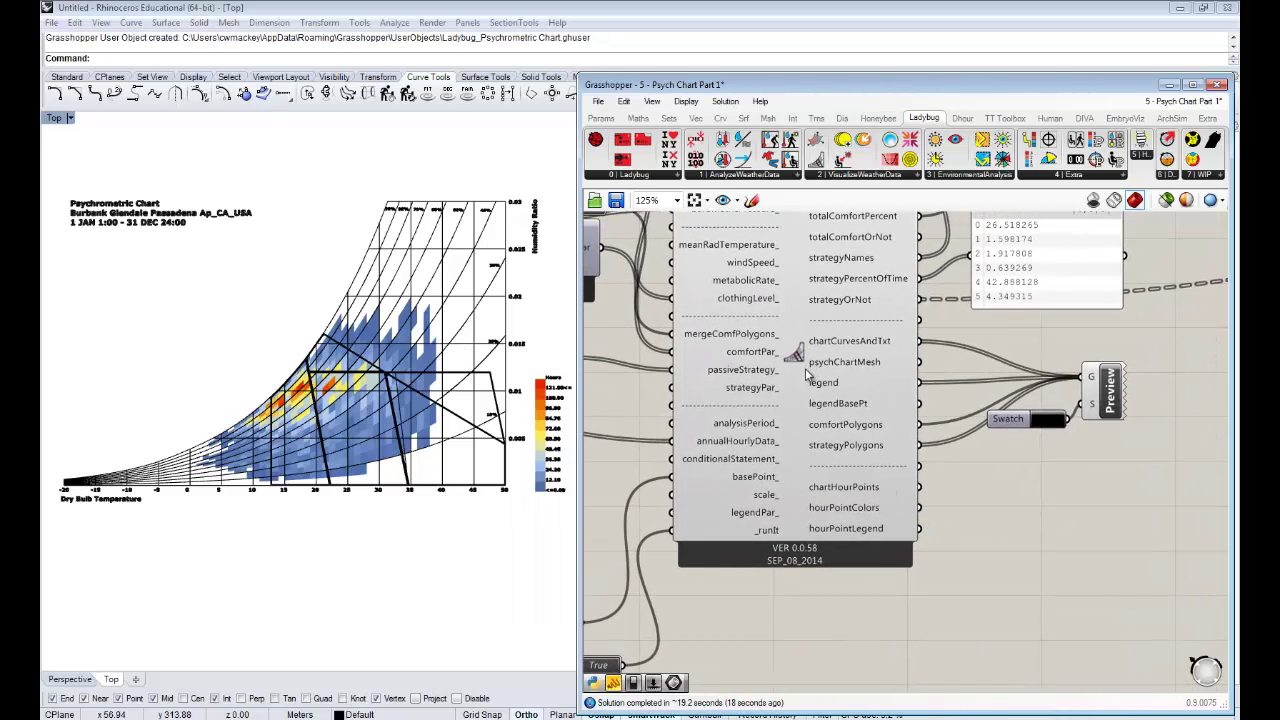
right_click_drag(805, 368, 816, 441)
left_click(796, 447)
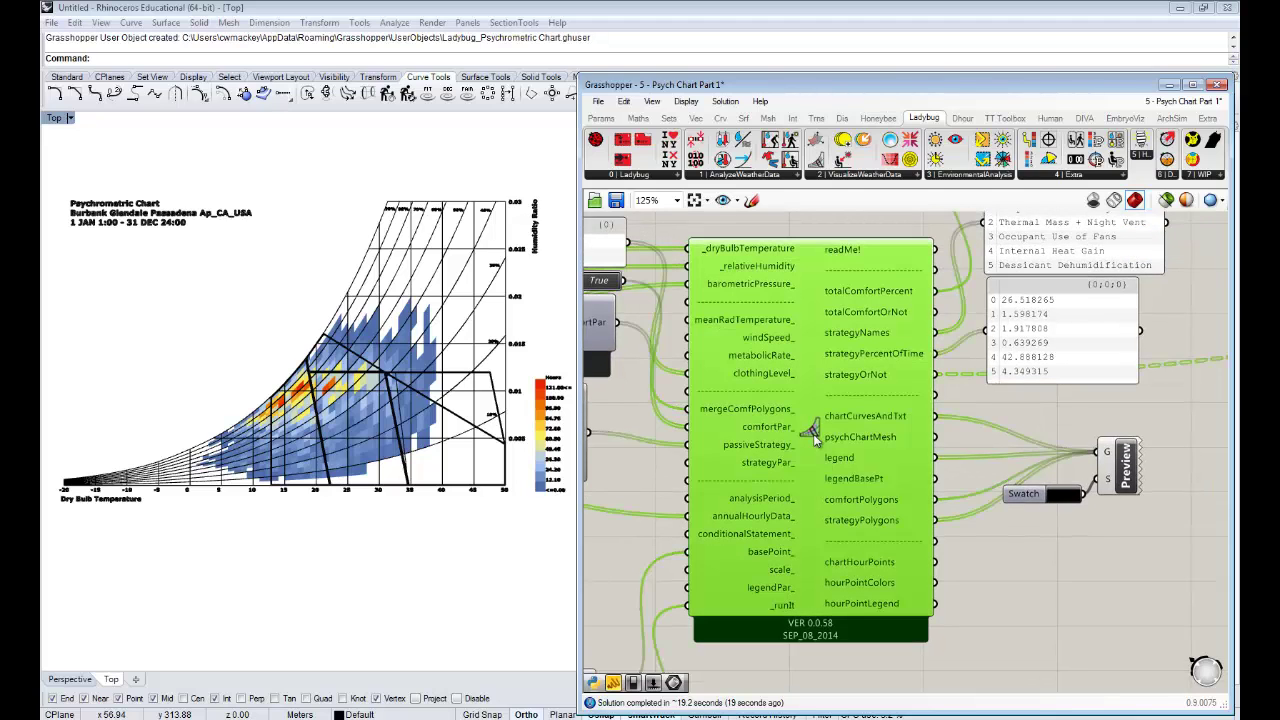
right_click(814, 399)
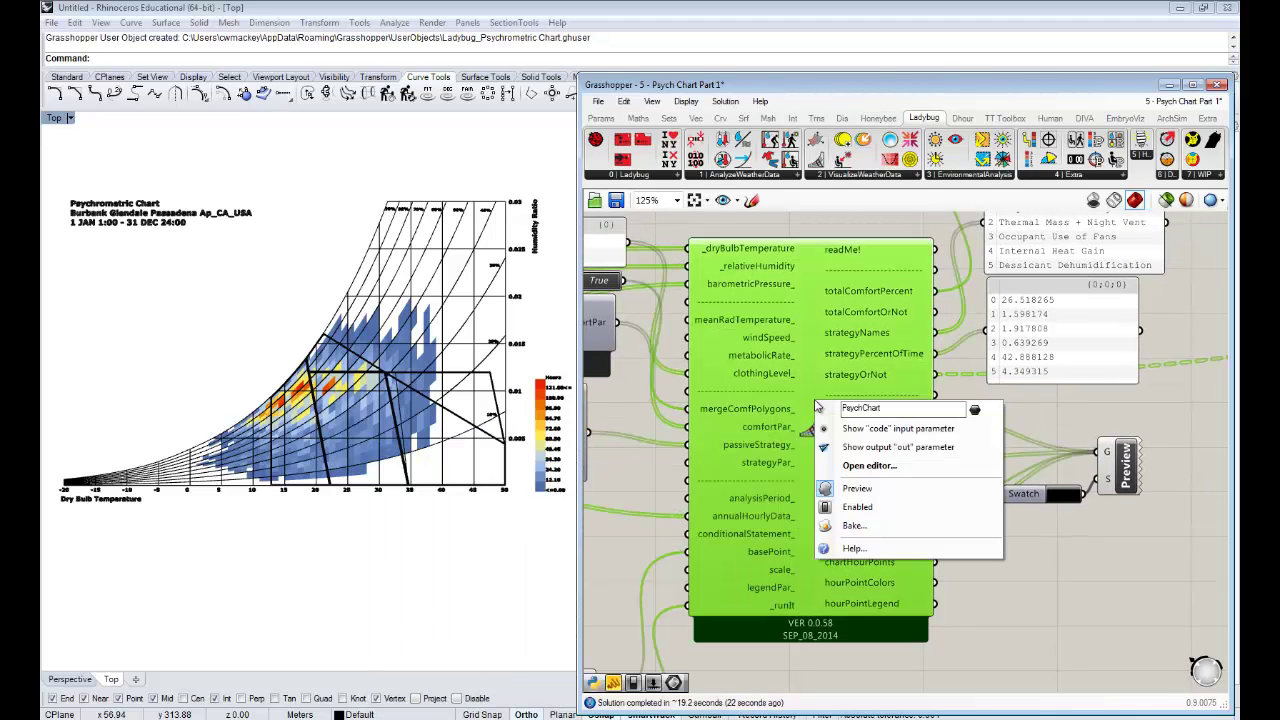
left_click(857, 489)
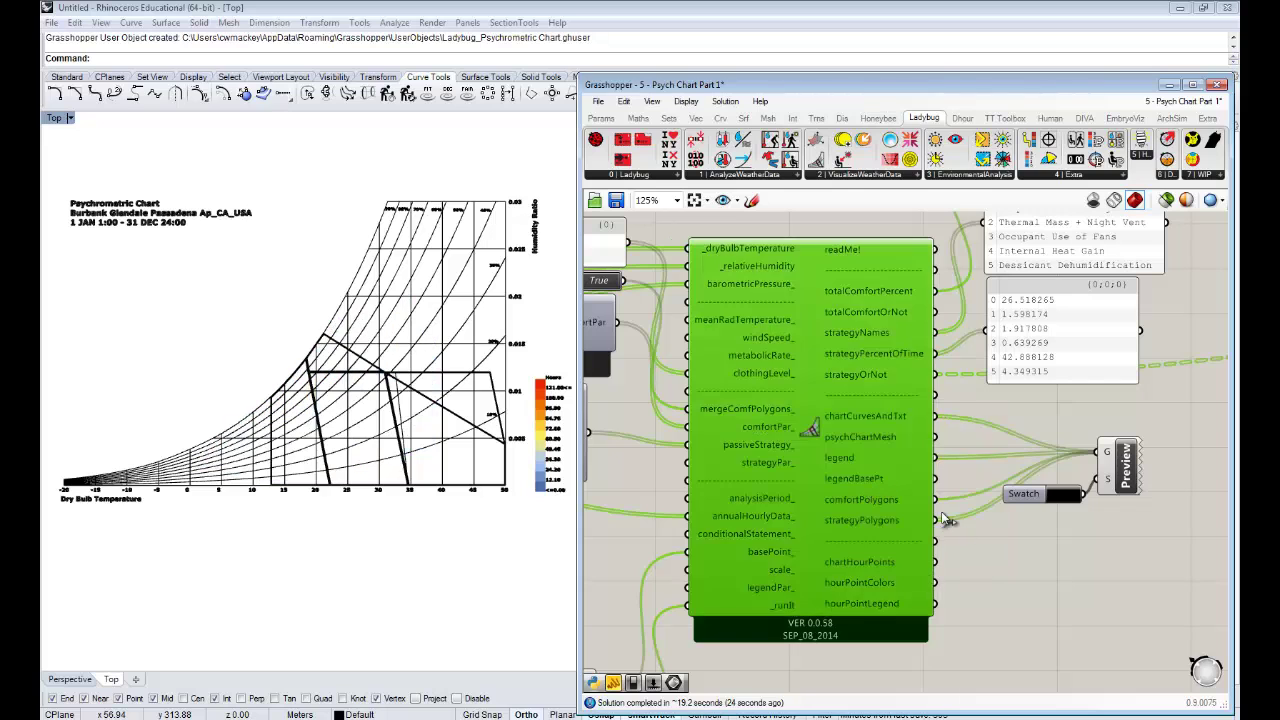
left_click(1010, 580)
Nudge the Custom Preview component slightly closer to the psychrometric chart component's outputs
left_click_drag(1121, 468, 1113, 470)
left_click(1112, 518)
right_click_drag(1112, 518, 1064, 515)
left_click_drag(1064, 510, 1019, 509)
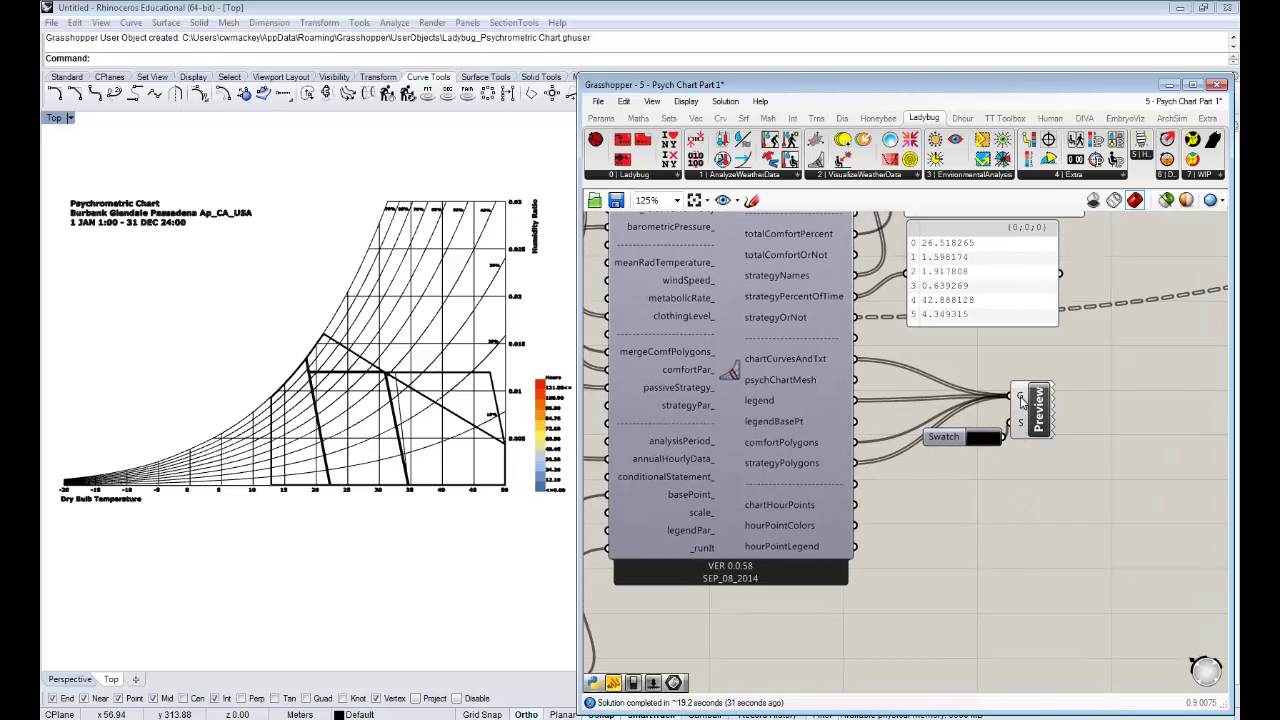
Disconnect the psychrometric chart's legend output from the Custom Preview component's geometry input
right_click(1020, 397)
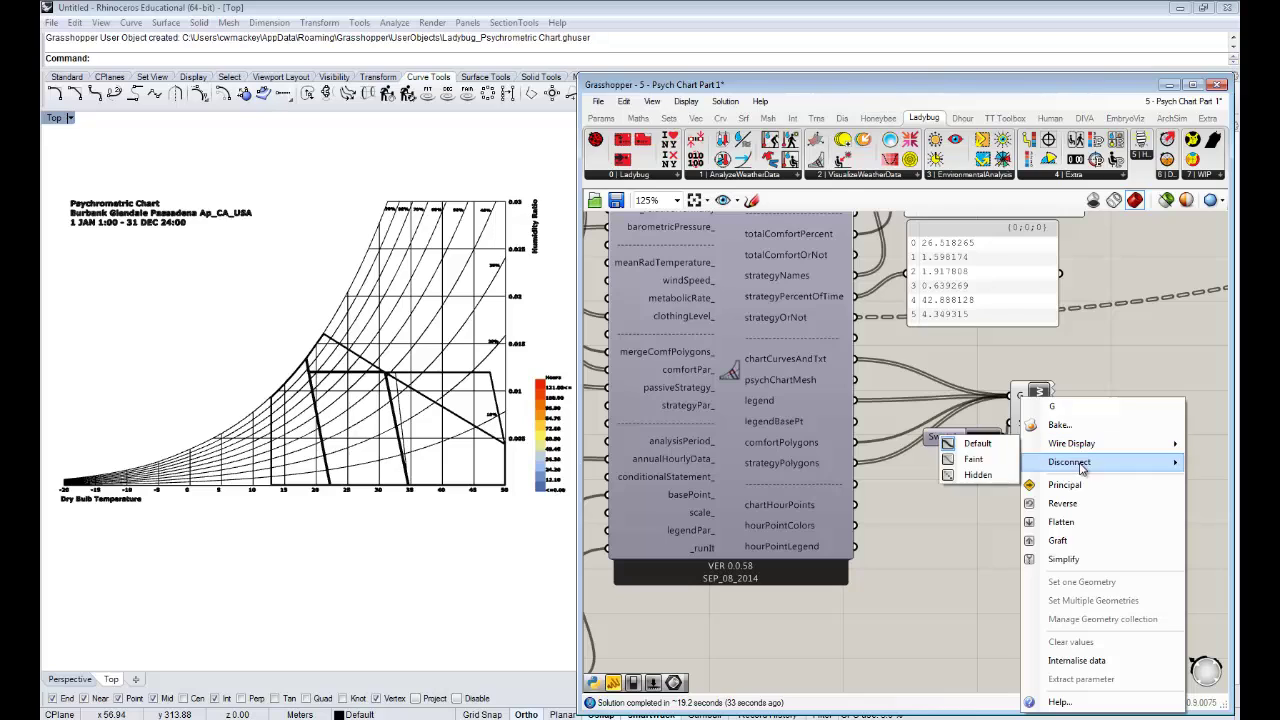
mouse_move(1082, 466)
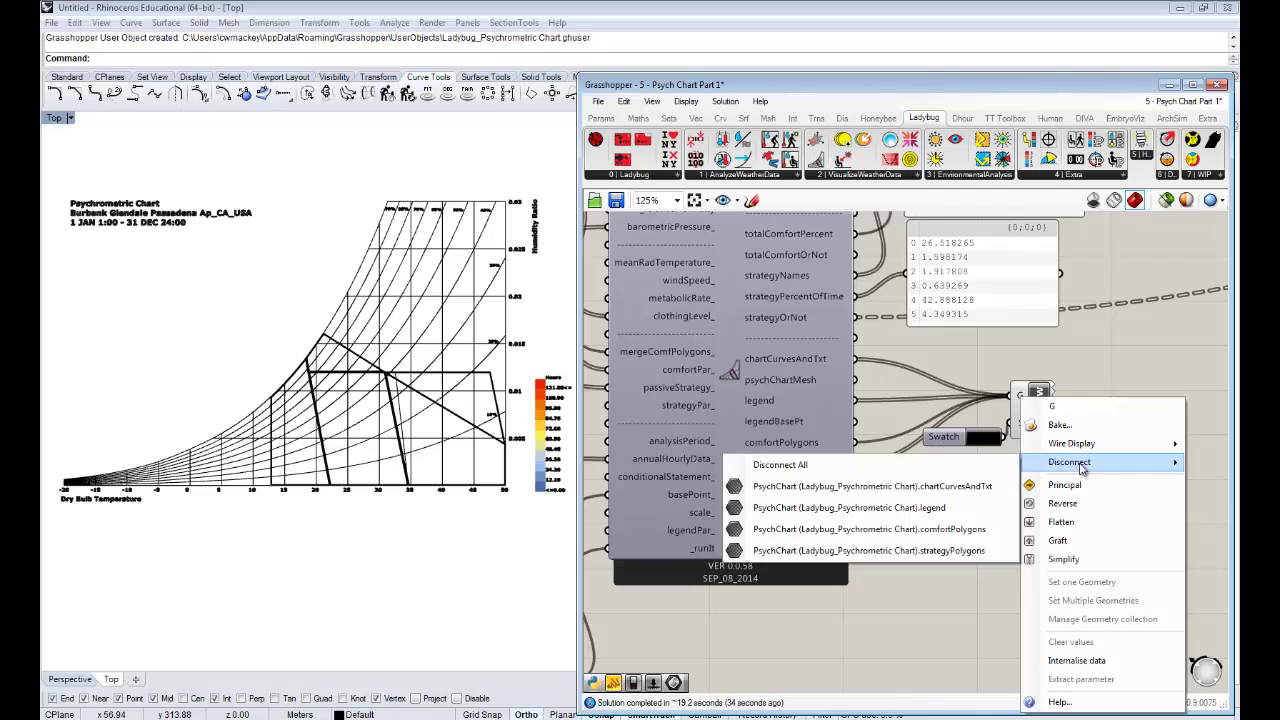
left_click(990, 510)
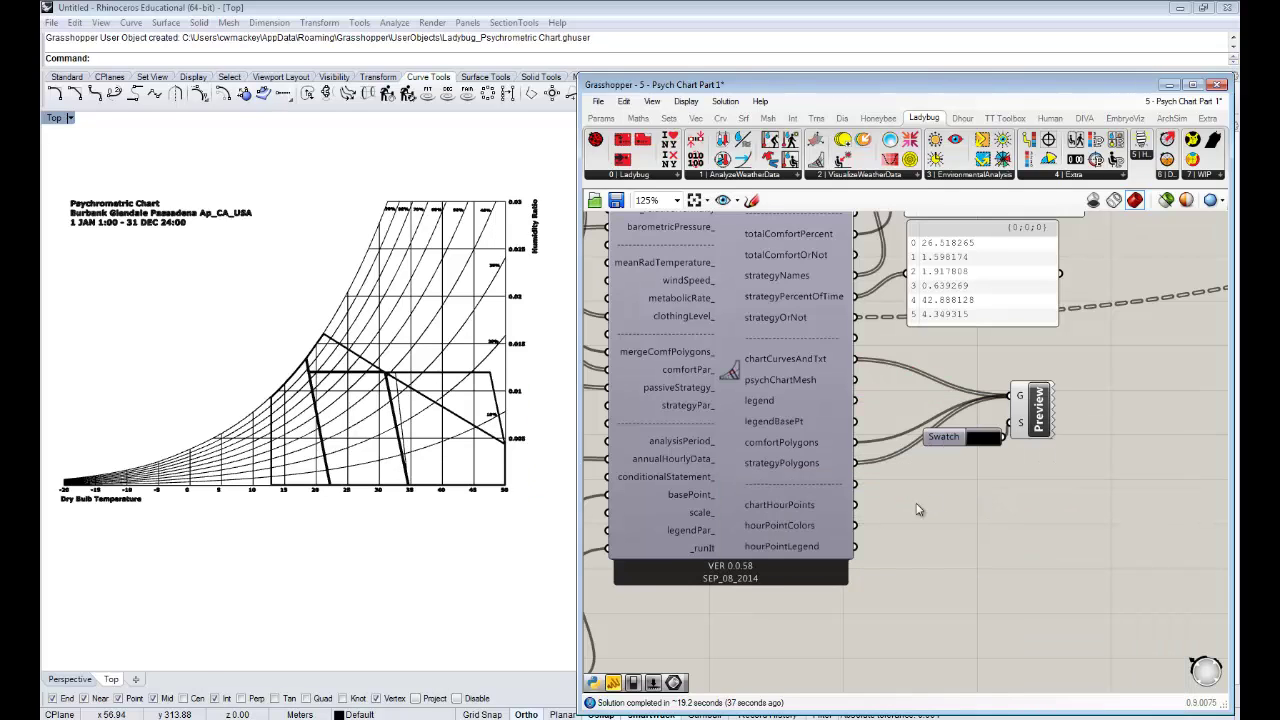
Add a Point parameter beside the psychrometric chart component and connect the chartHourPoints output to it
mouse_move(820, 508)
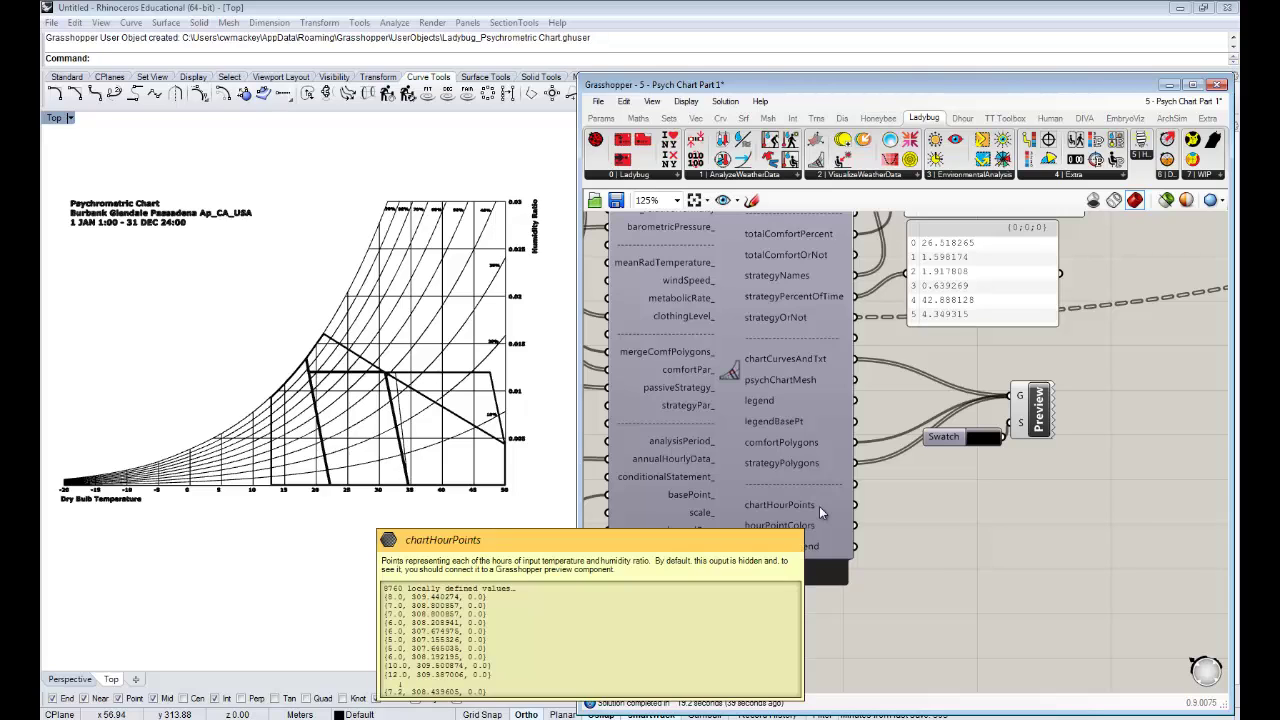
double_click(894, 505)
type("pt")
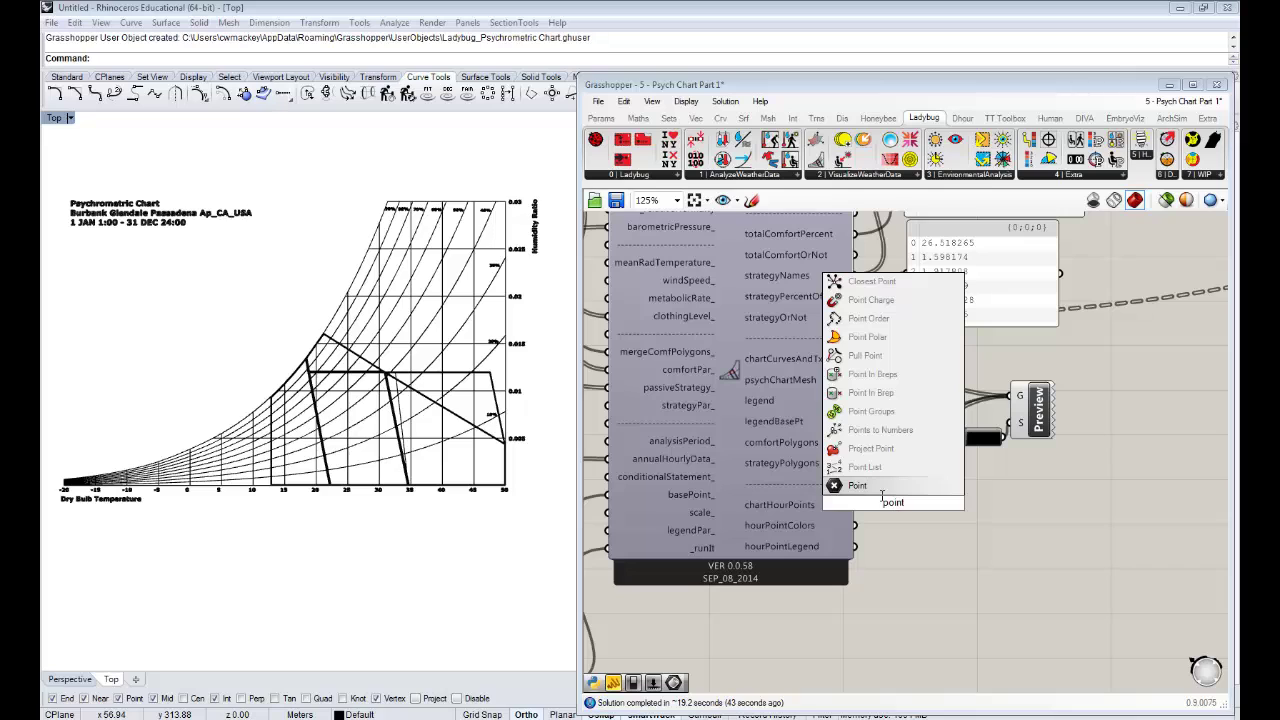
key("Return")
mouse_move(894, 507)
left_mouse_down()
mouse_move(917, 507)
mouse_move(893, 508)
left_mouse_up()
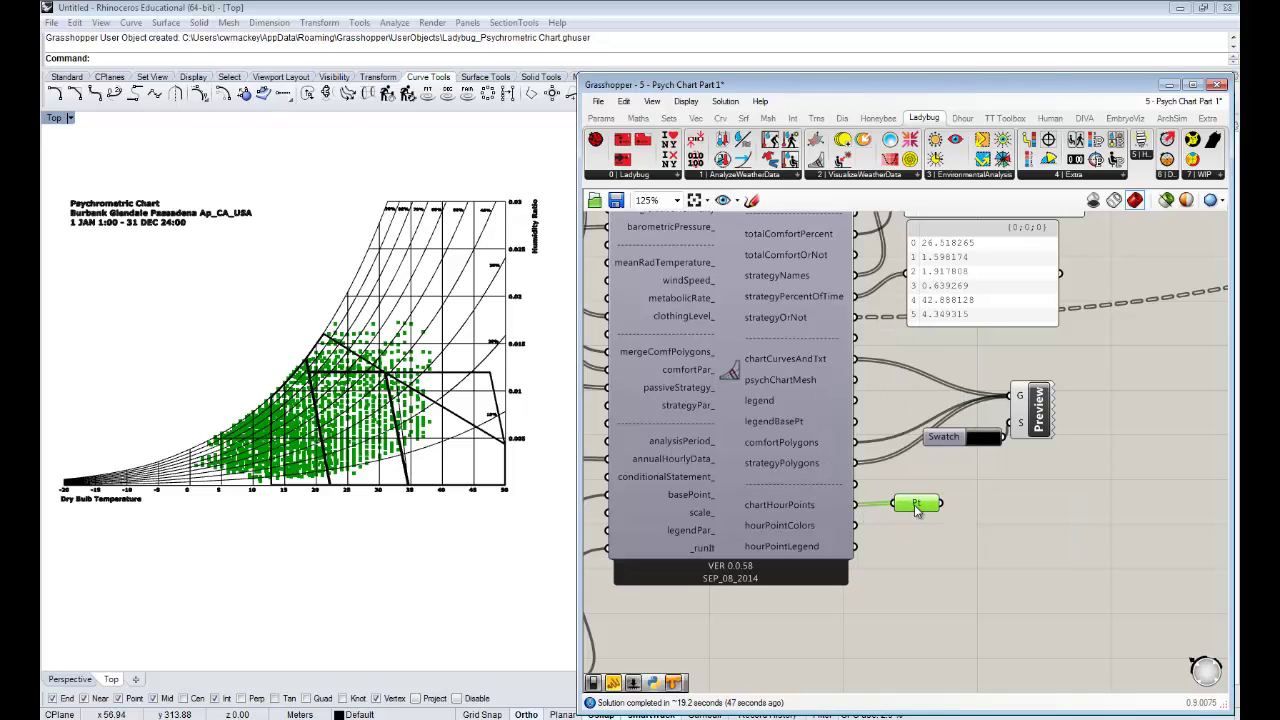
left_click(974, 570)
Examine the hour points plotted on the psychrometric chart and read the description of the hourPointColors output
scroll(300, 412, "up", 10)
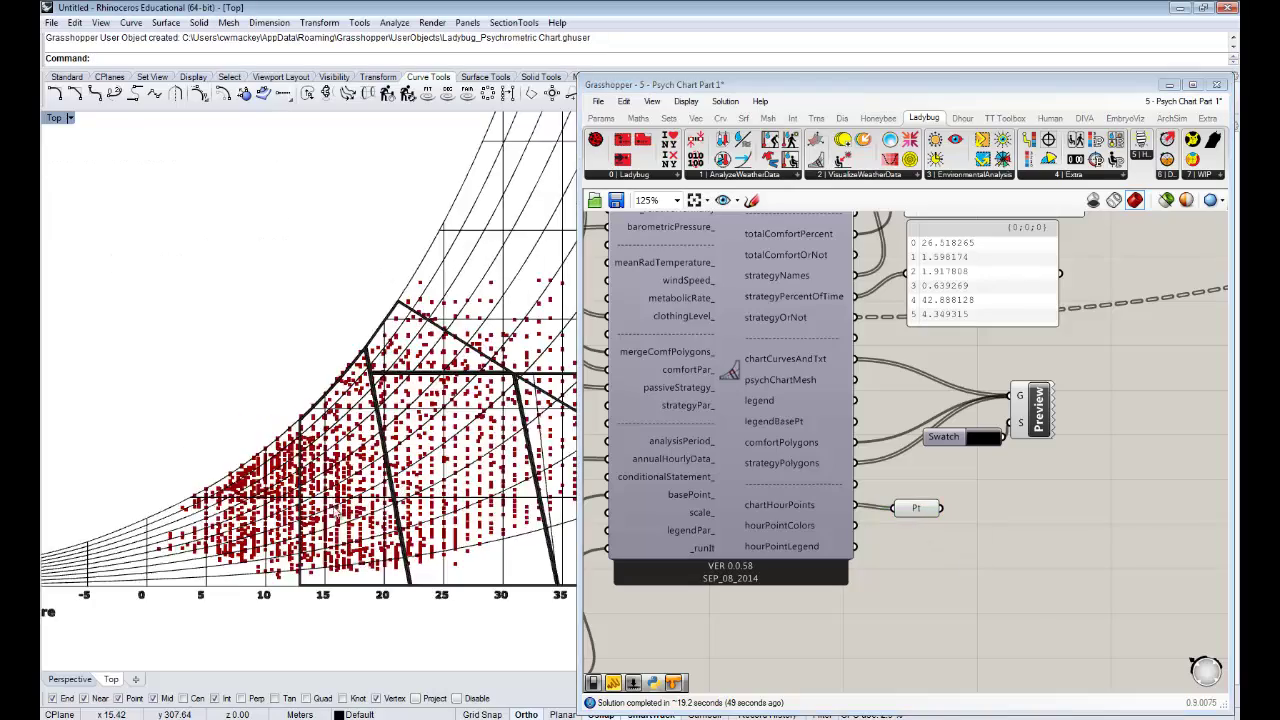
scroll(355, 405, "down", 6)
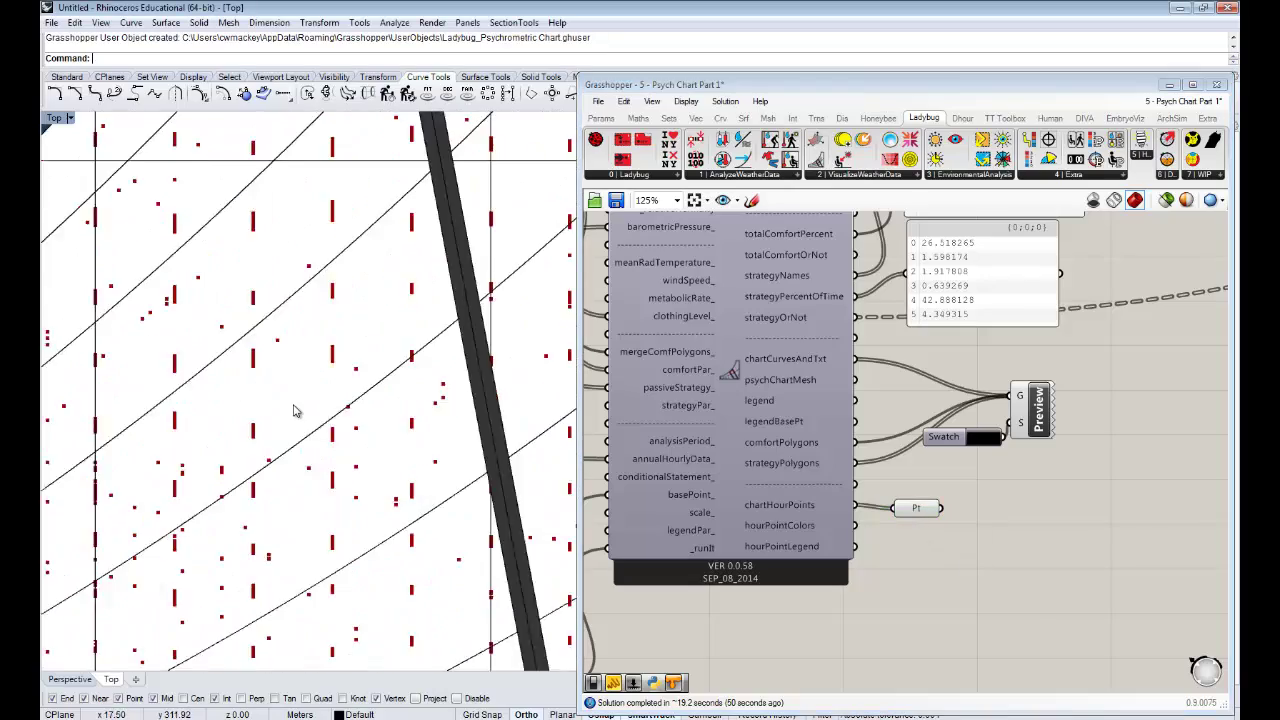
scroll(370, 360, "up", 6)
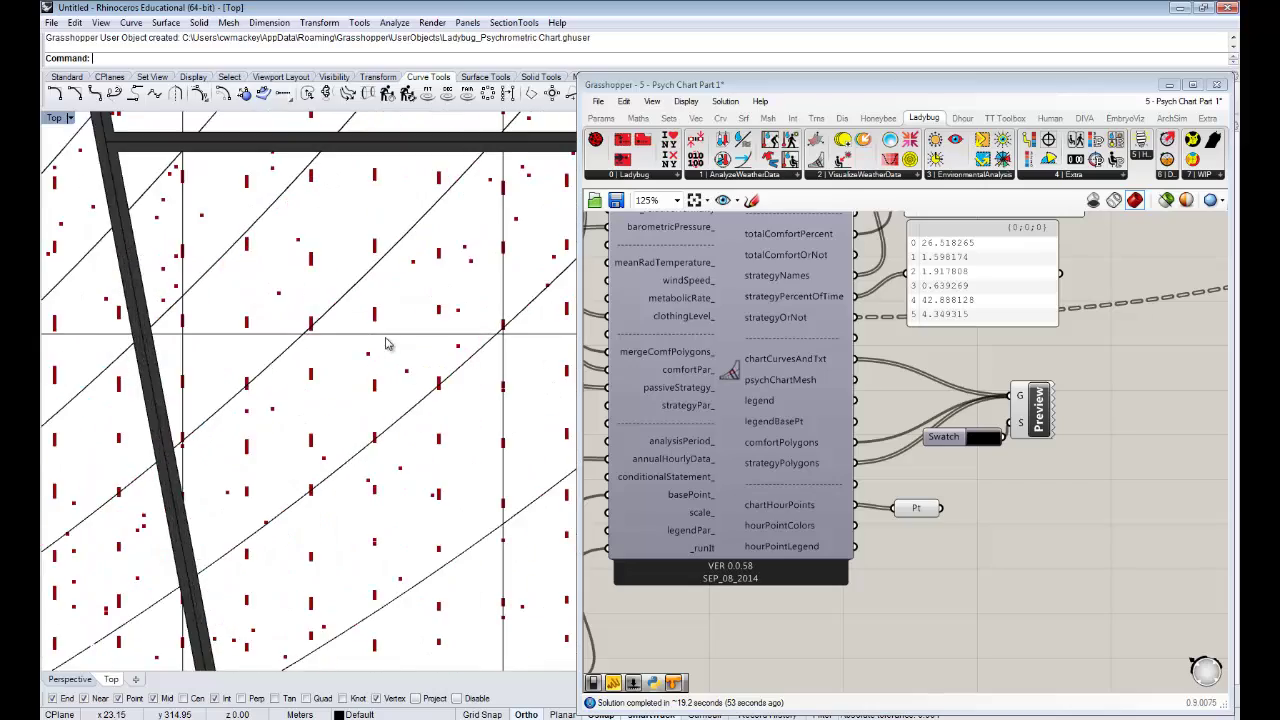
scroll(378, 366, "down", 3)
scroll(378, 366, "down", 8)
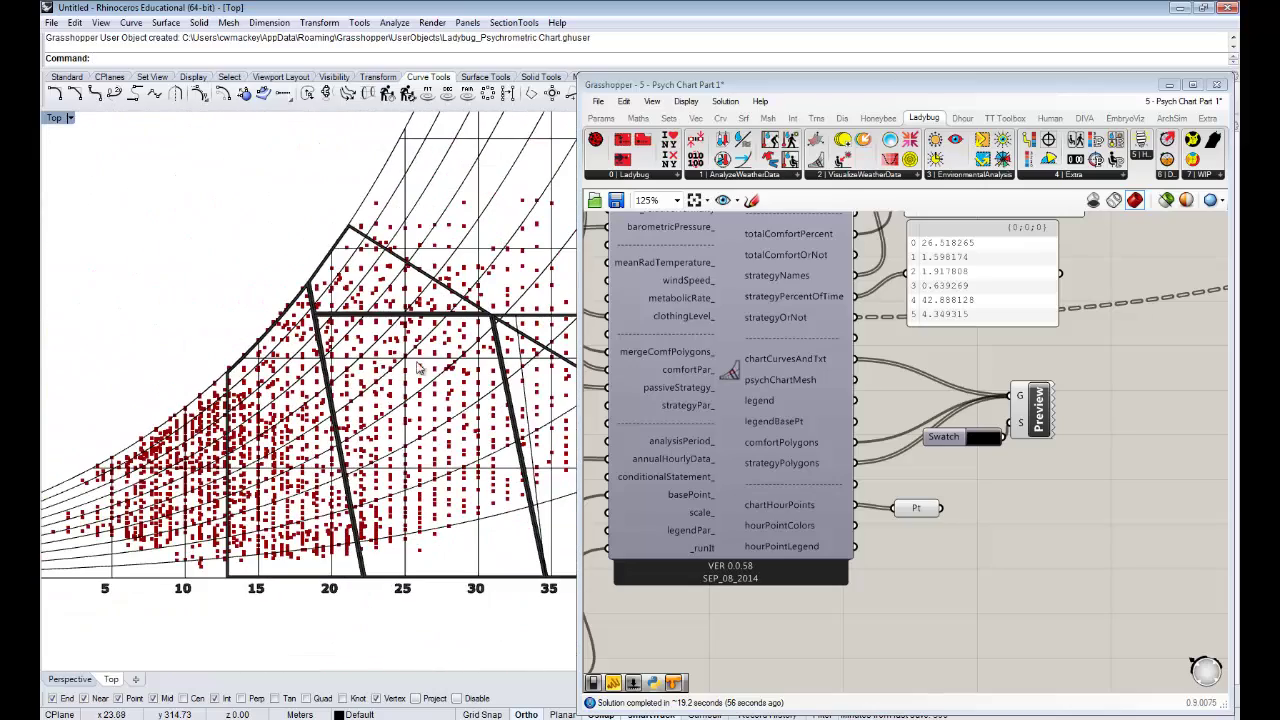
right_click_drag(411, 360, 374, 393)
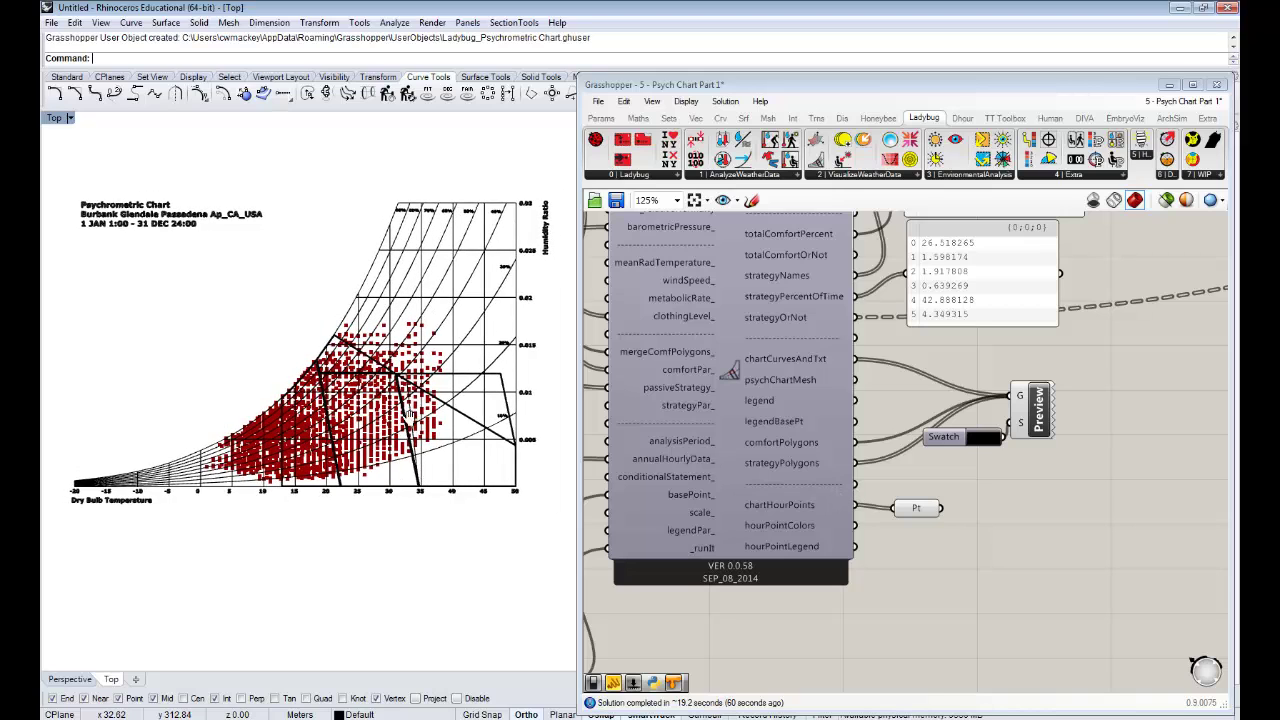
right_click_drag(419, 376, 432, 402)
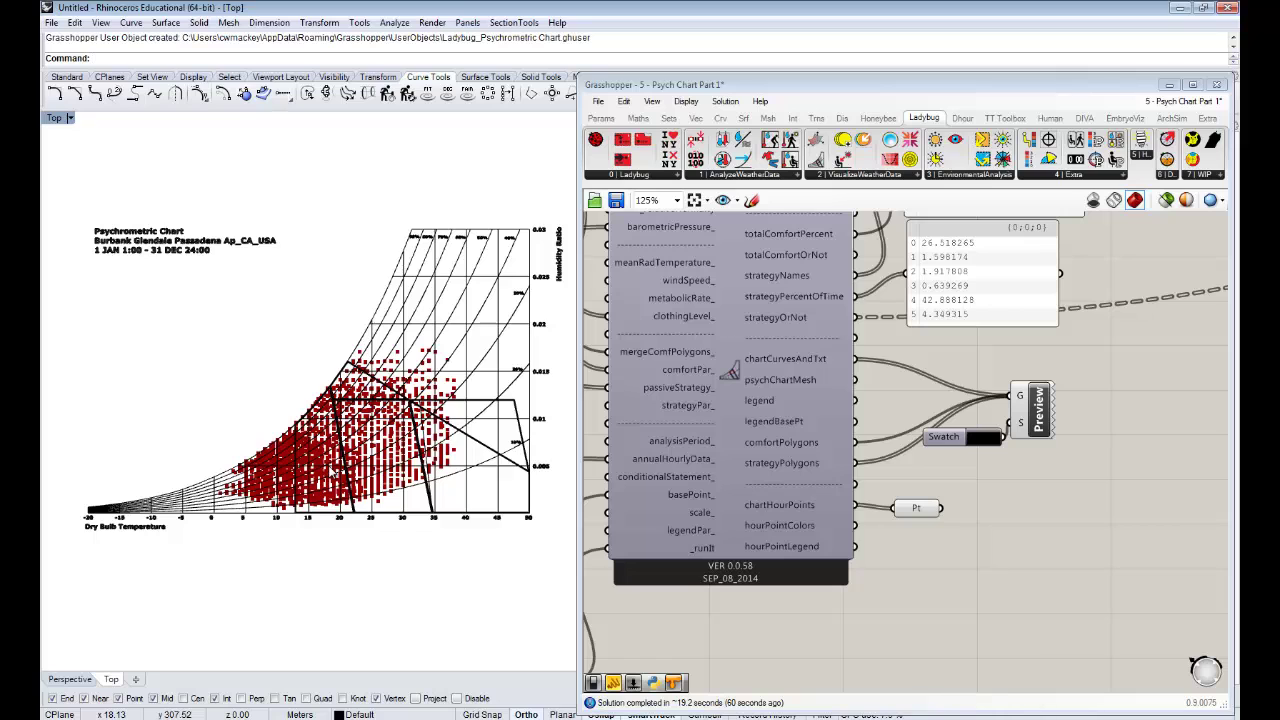
left_click(1019, 493)
right_click_drag(1019, 493, 1199, 482)
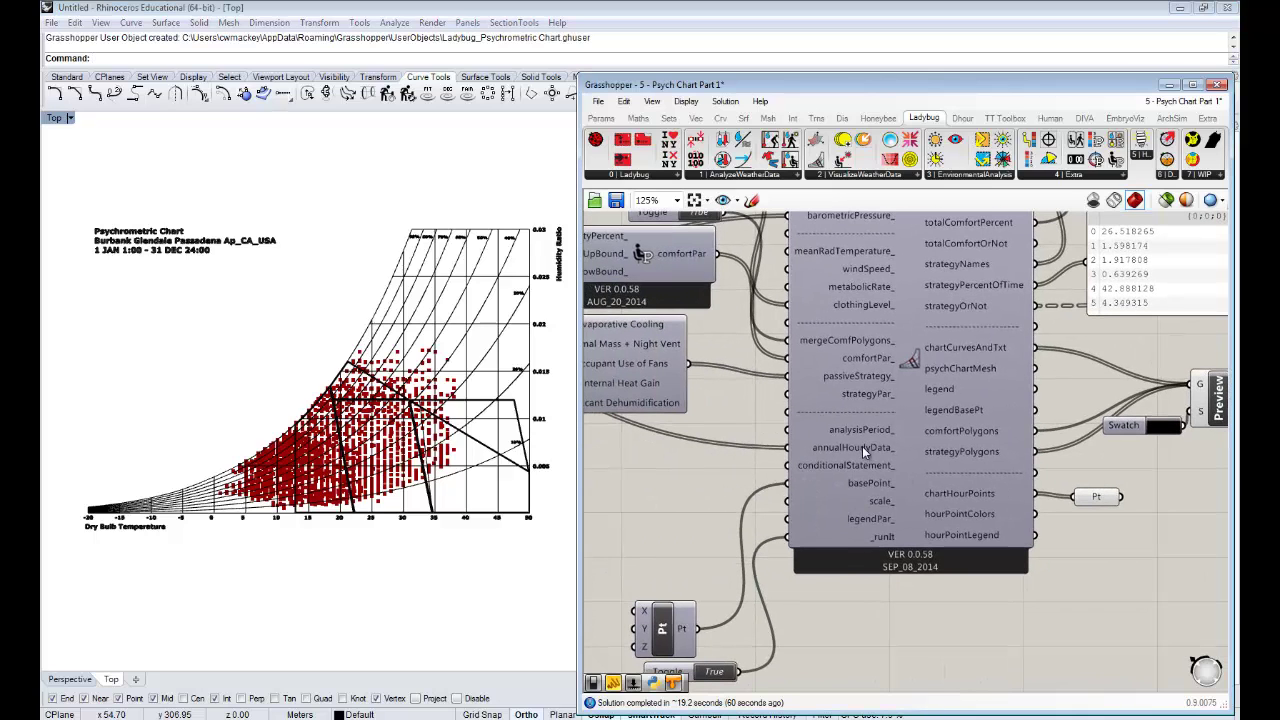
right_click_drag(1111, 521, 873, 513)
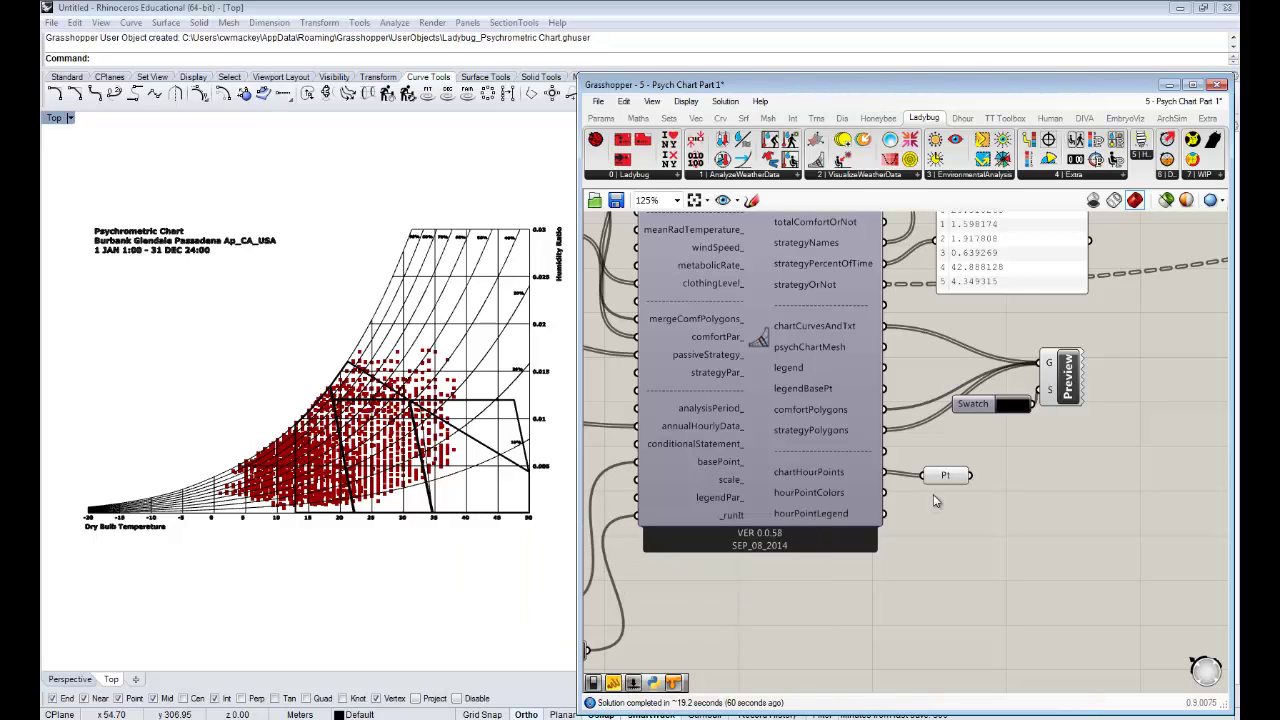
mouse_move(836, 492)
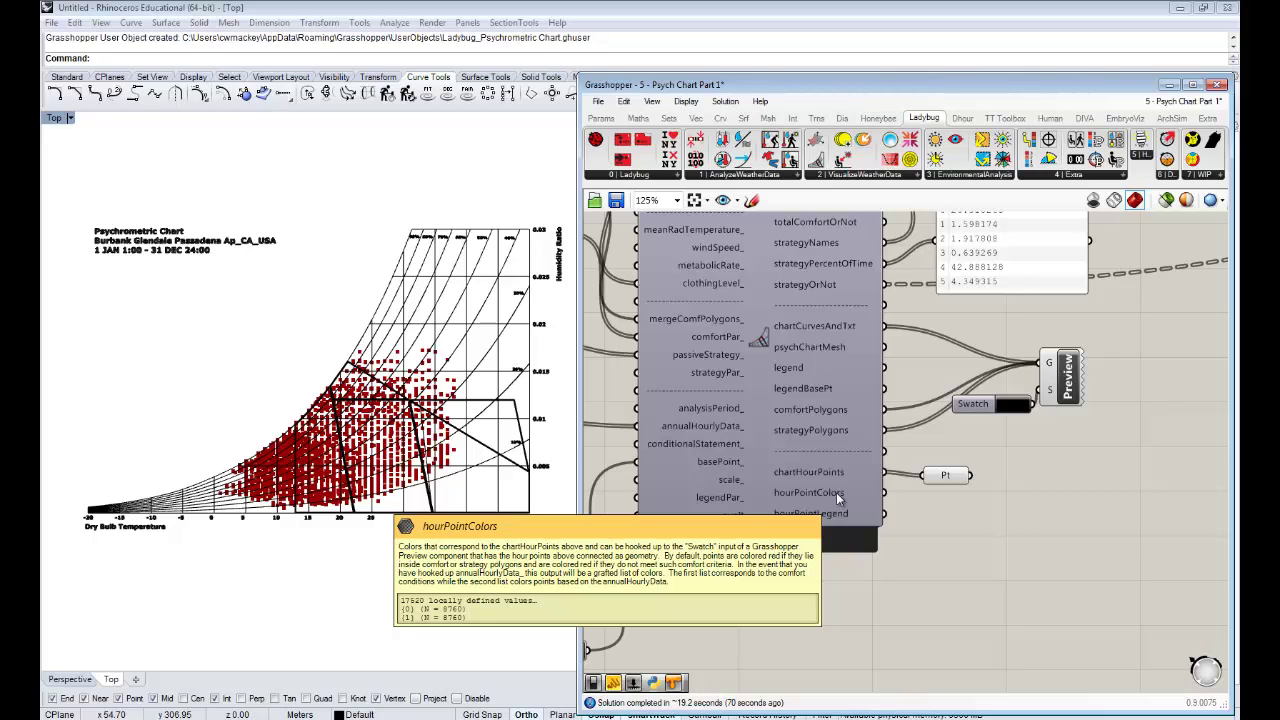
Add a second Custom Preview component next to the Point parameter, below the existing preview
right_click_drag(1051, 511, 965, 496)
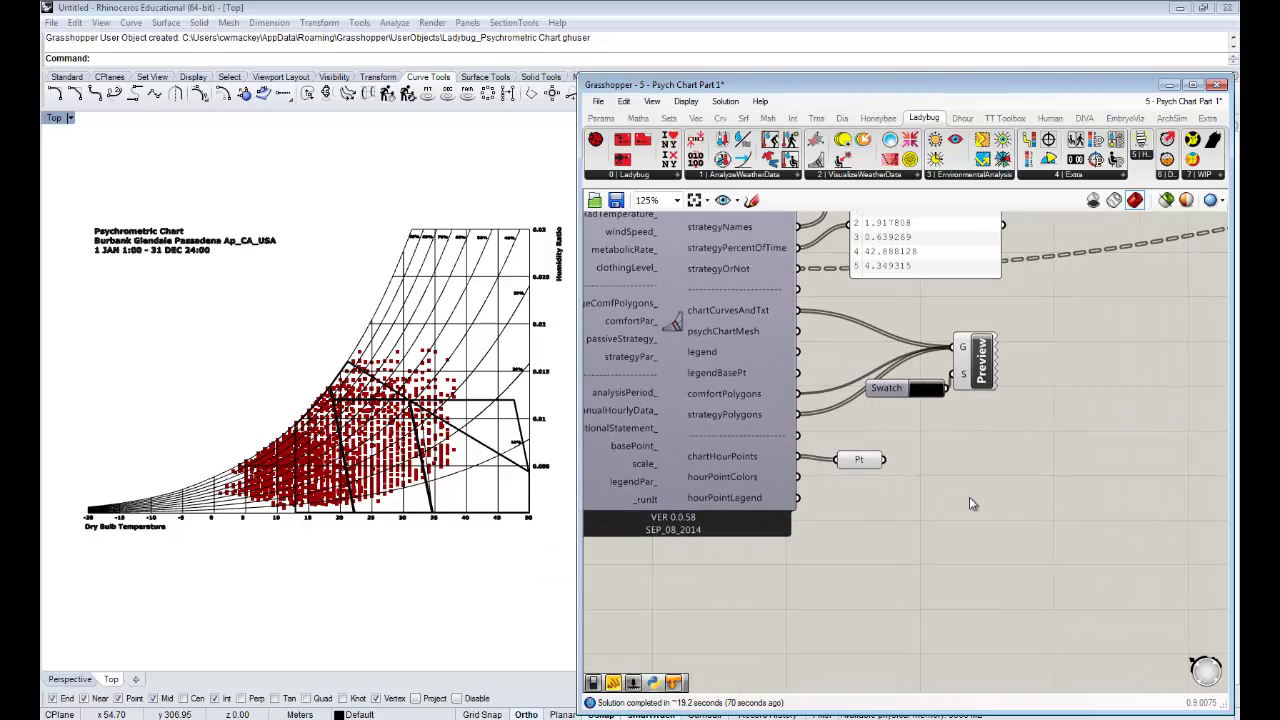
double_click(968, 496)
type("p")
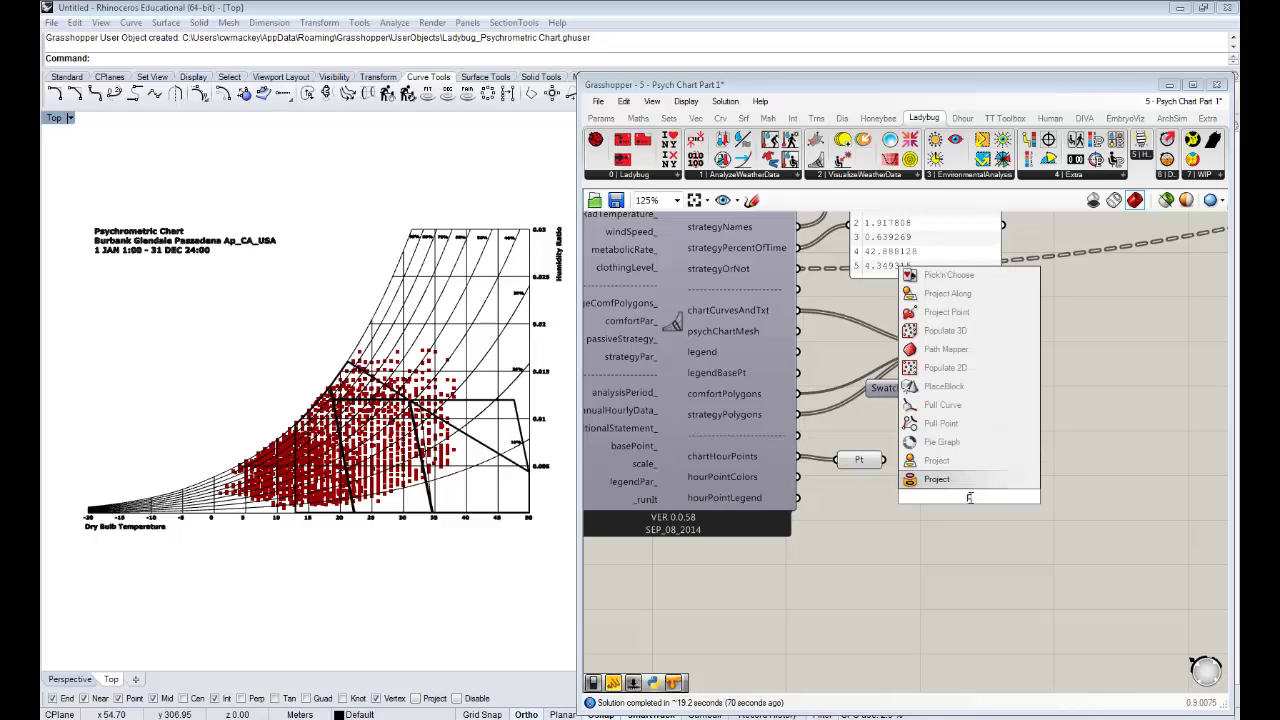
type("re")
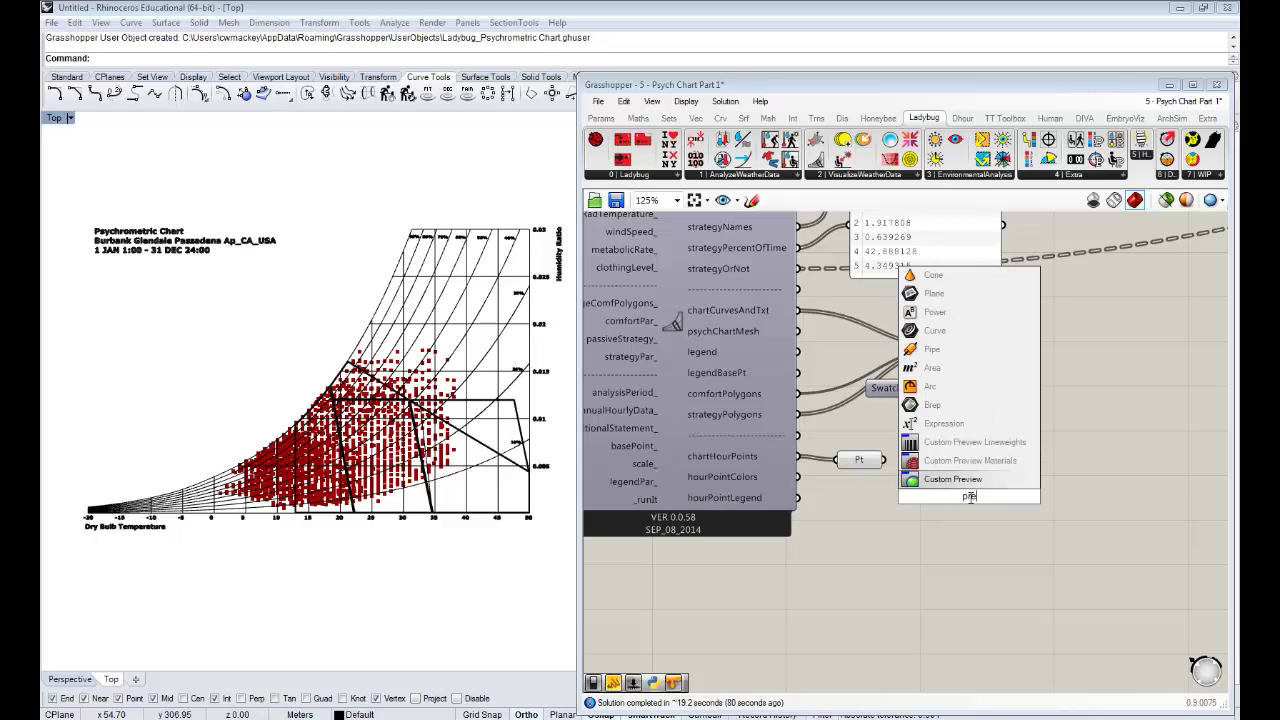
left_click(950, 479)
left_click_drag(971, 490, 948, 482)
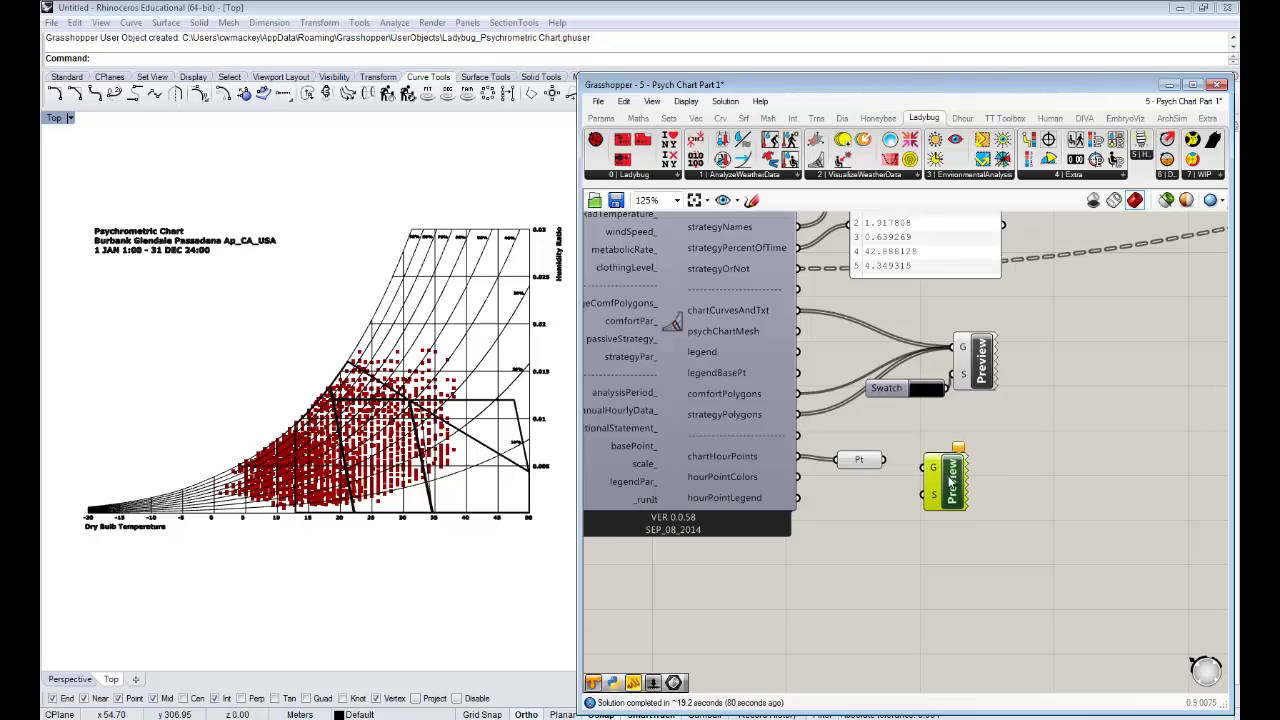
Delete the Point parameter and connect chartHourPoints directly to the new Custom Preview's geometry input, moving the preview slightly closer to the chart component
left_click(866, 463)
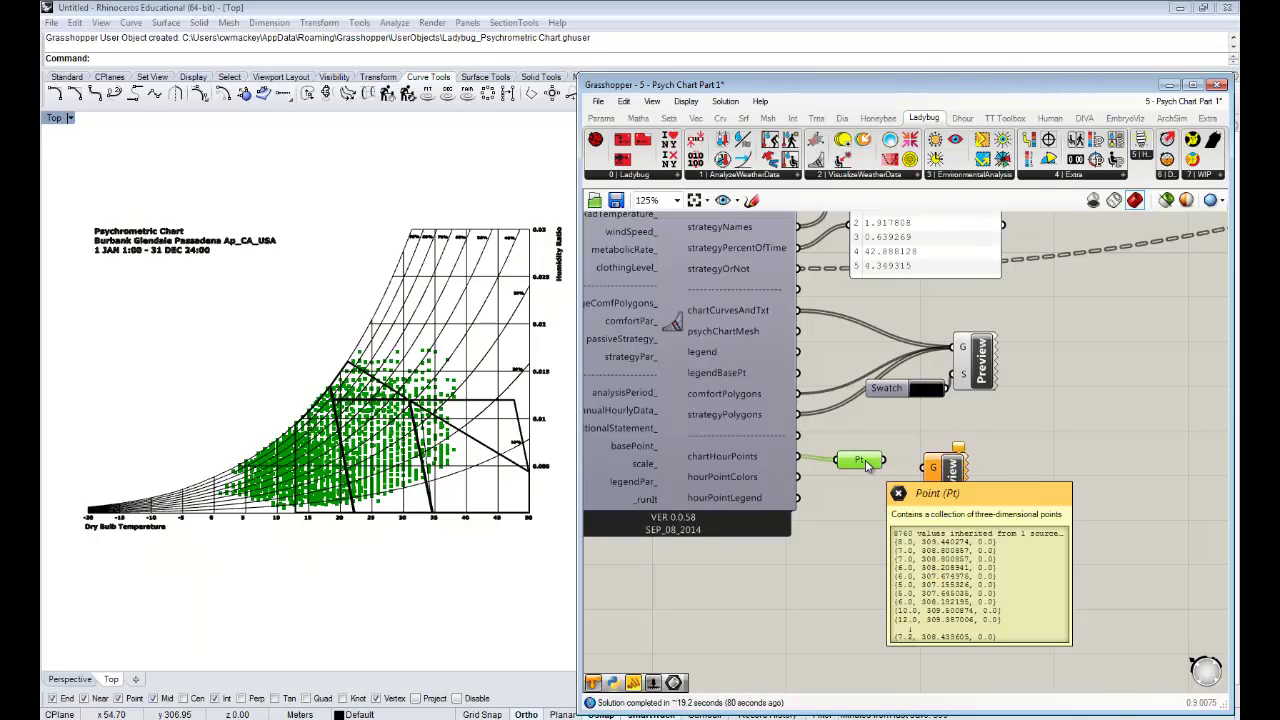
key("Delete")
left_click_drag(933, 467, 797, 456)
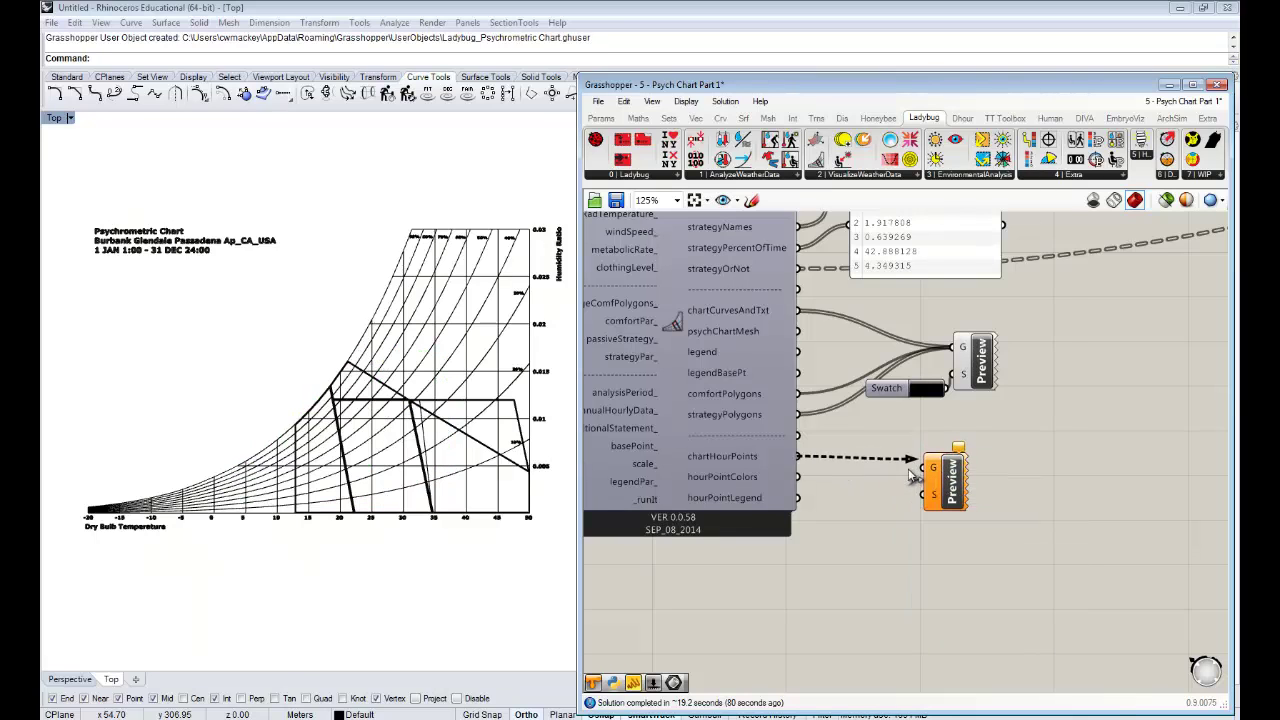
left_click_drag(951, 484, 930, 478)
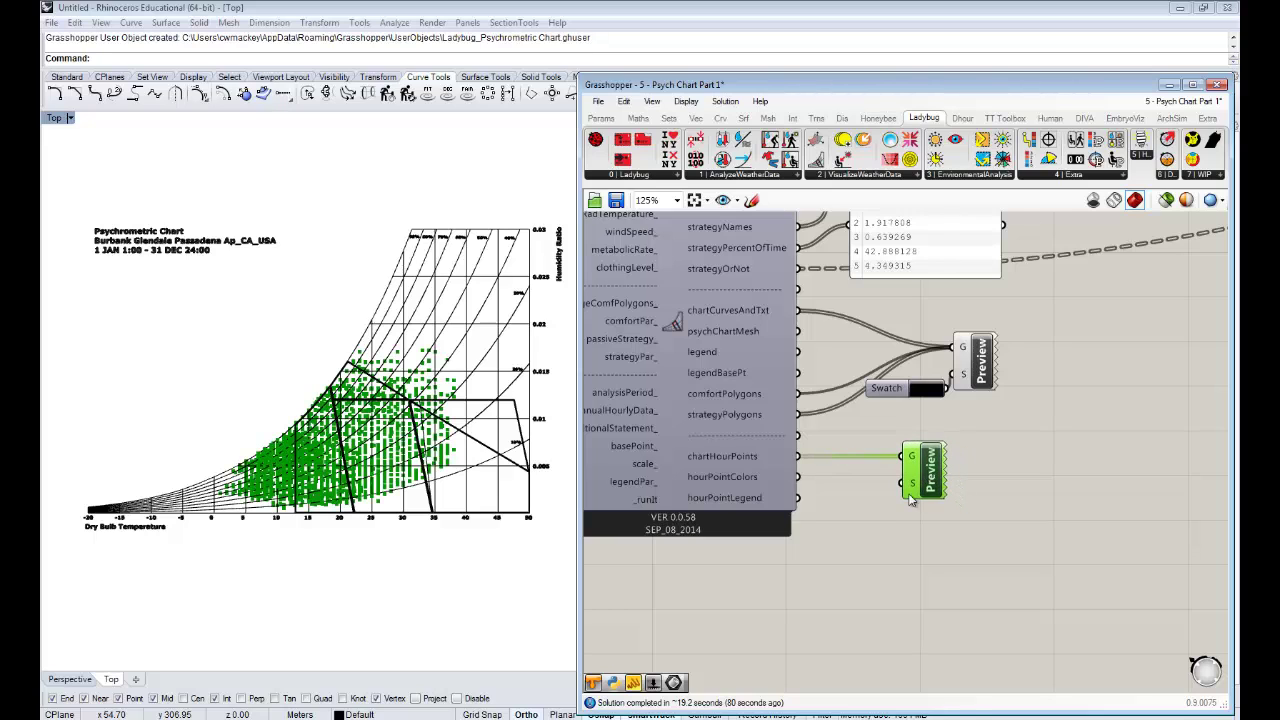
left_click(872, 527)
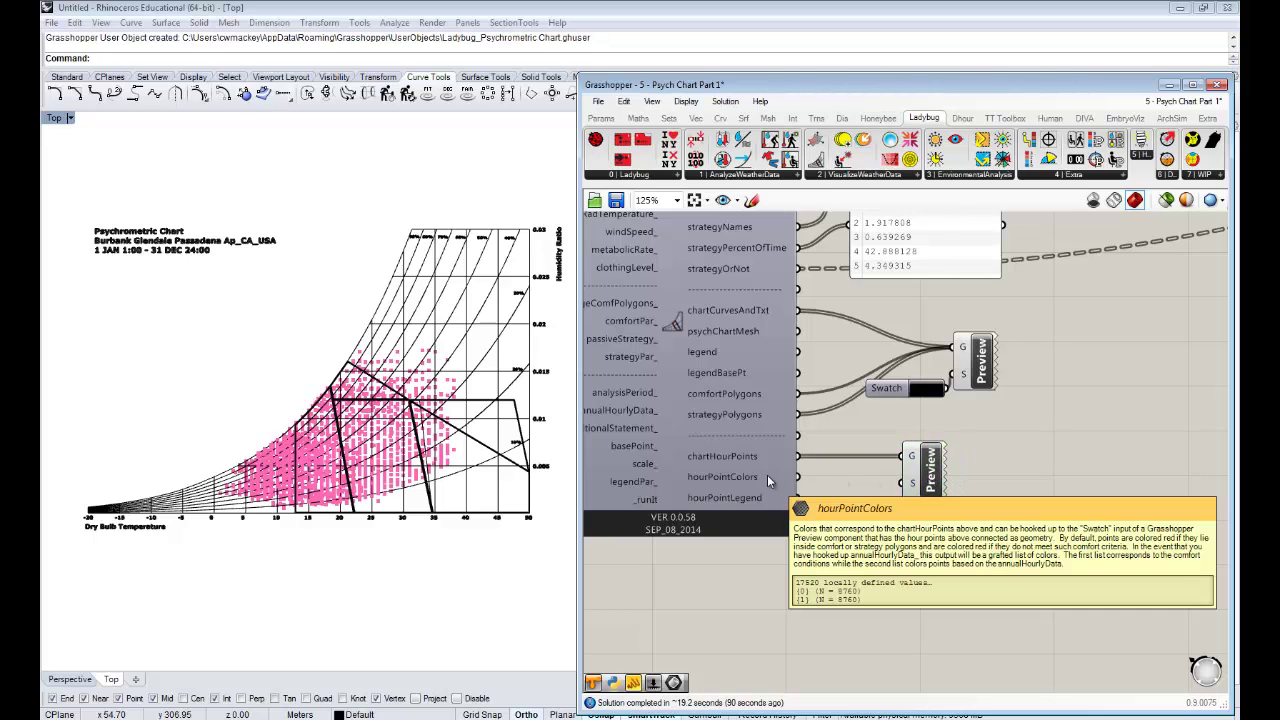
Move the hour-point preview farther from the chart component, add a Tree Branch component between them, and connect hourPointColors to its tree input
left_click_drag(916, 480, 1095, 484)
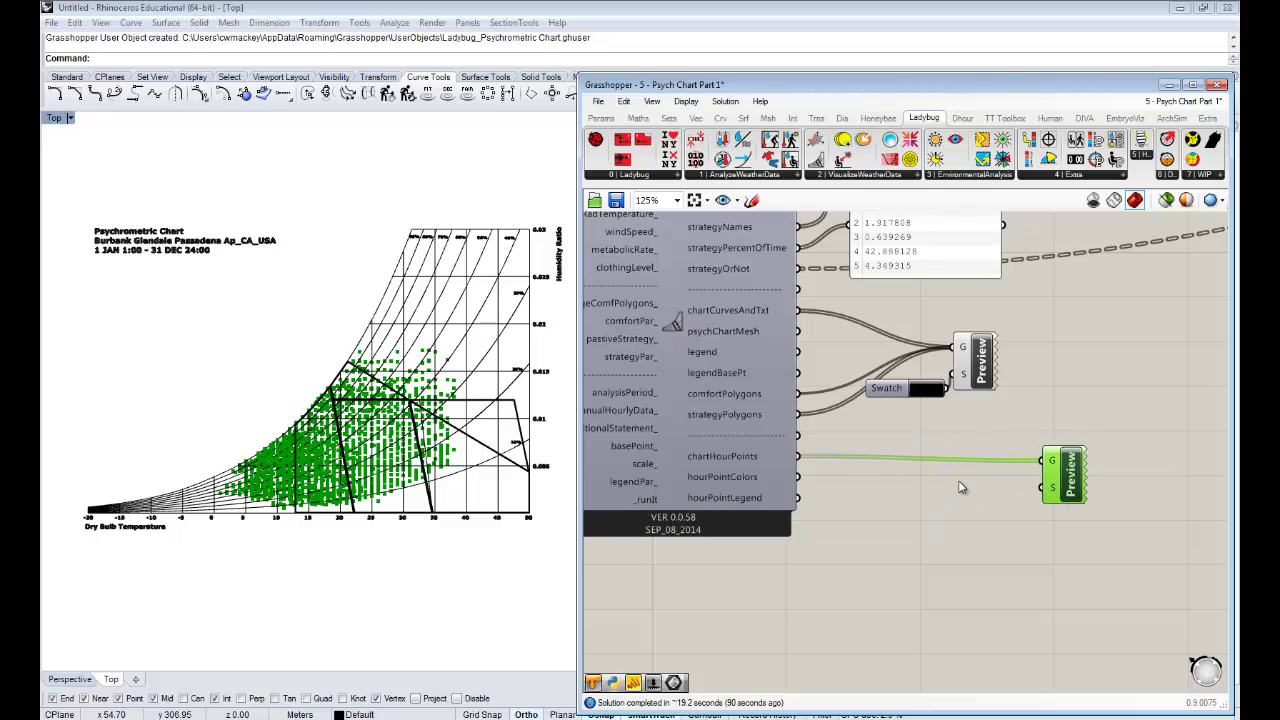
double_click(955, 481)
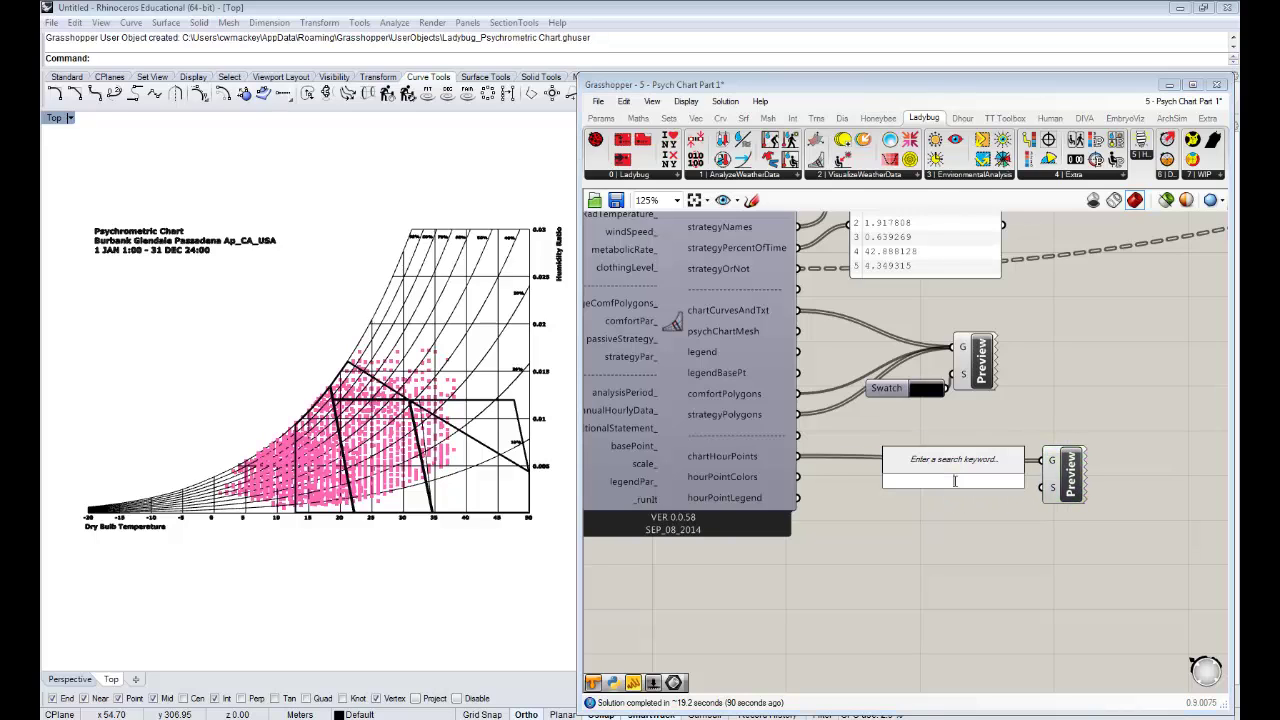
type("bran")
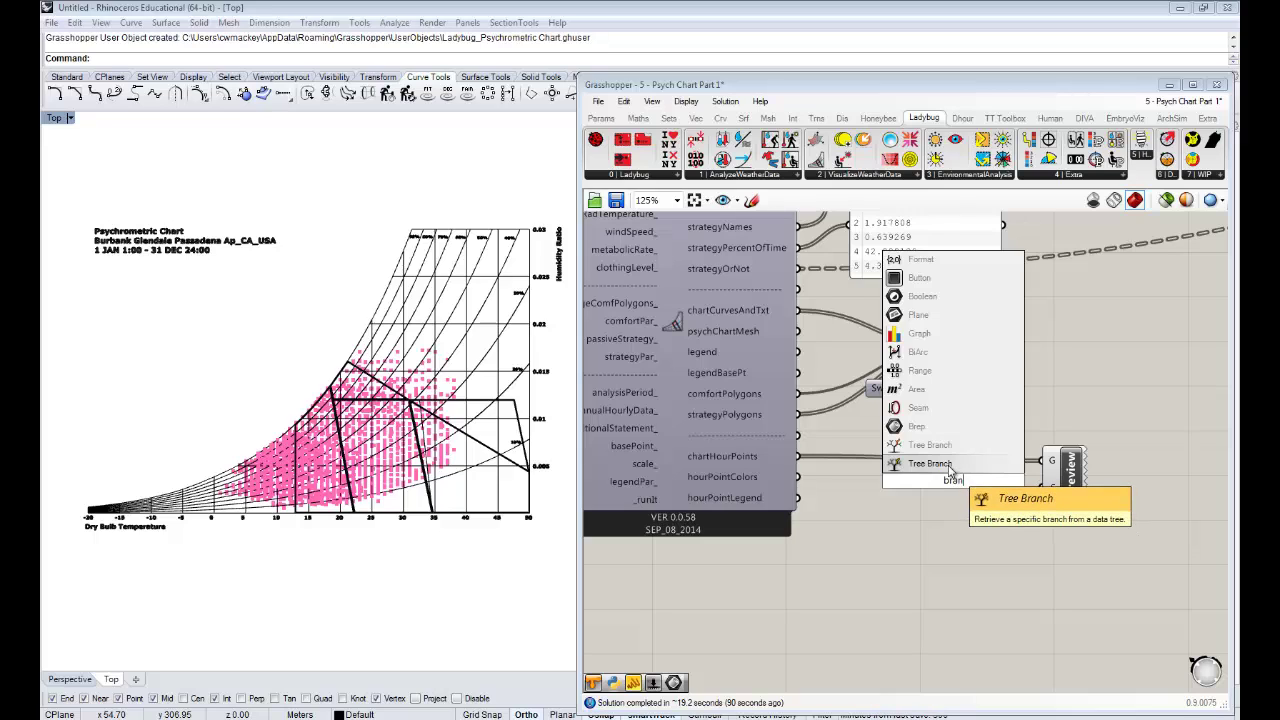
left_click(948, 451)
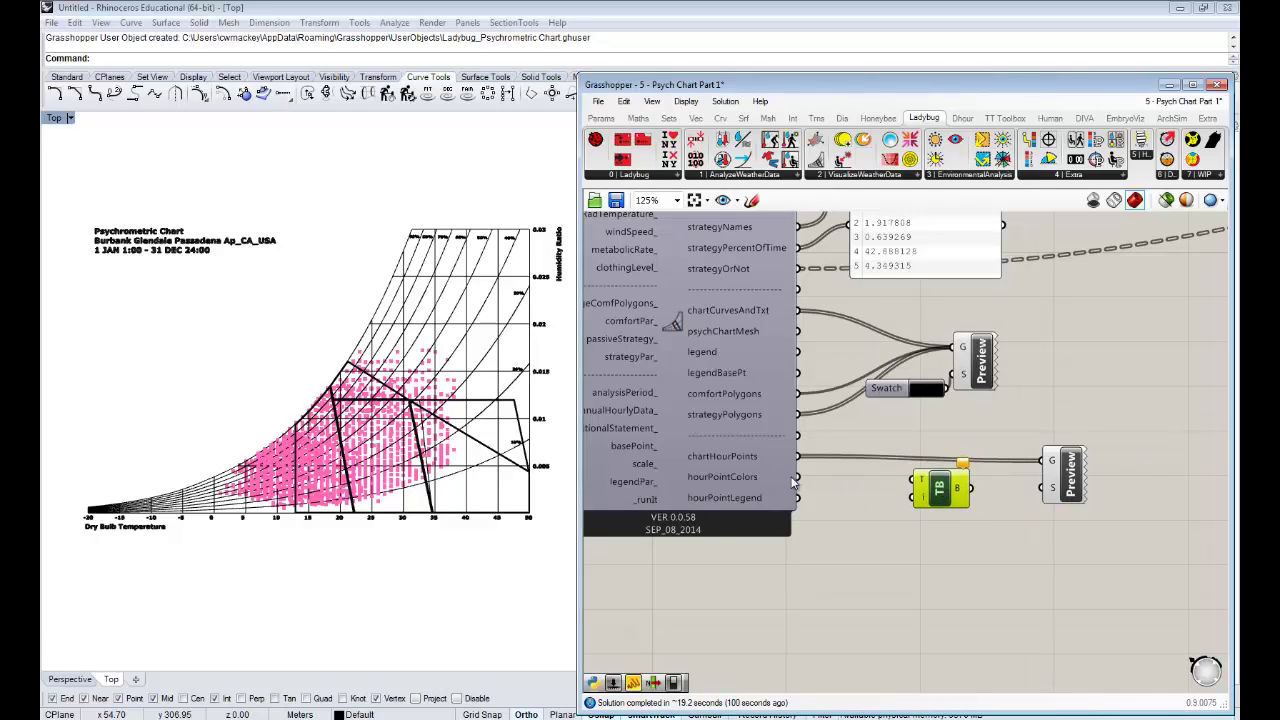
left_click_drag(797, 476, 940, 513)
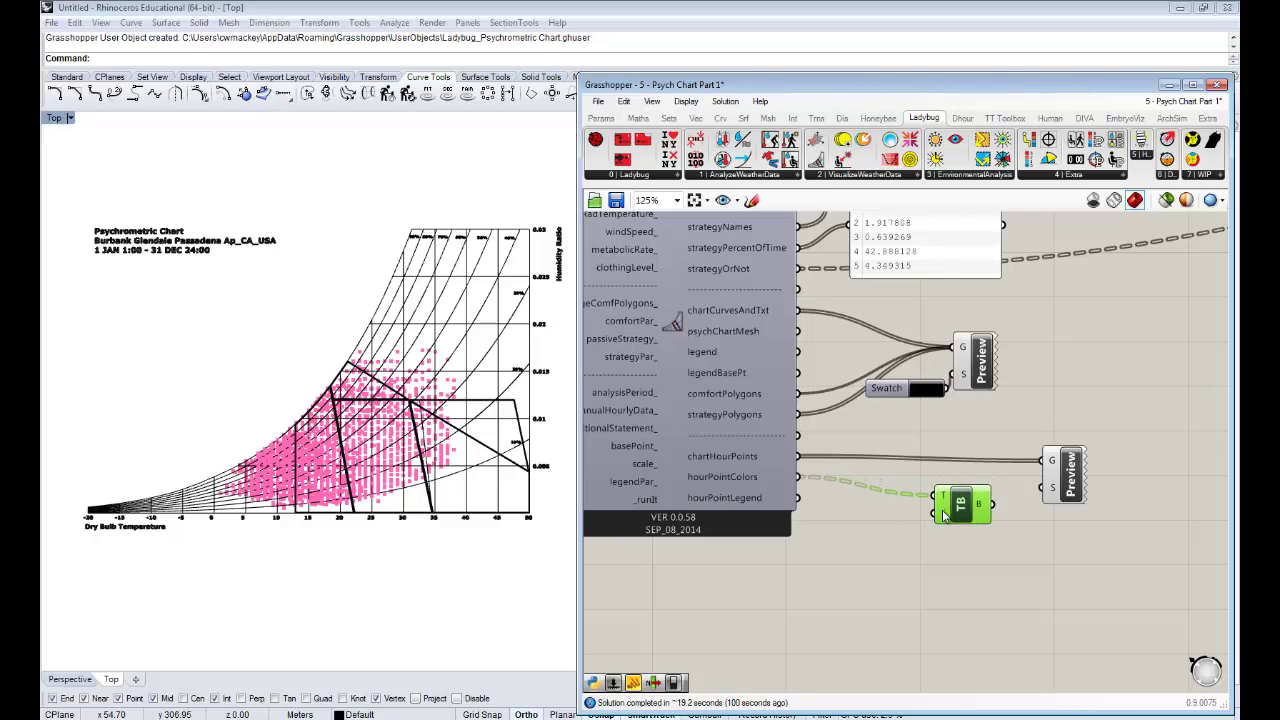
mouse_move(943, 515)
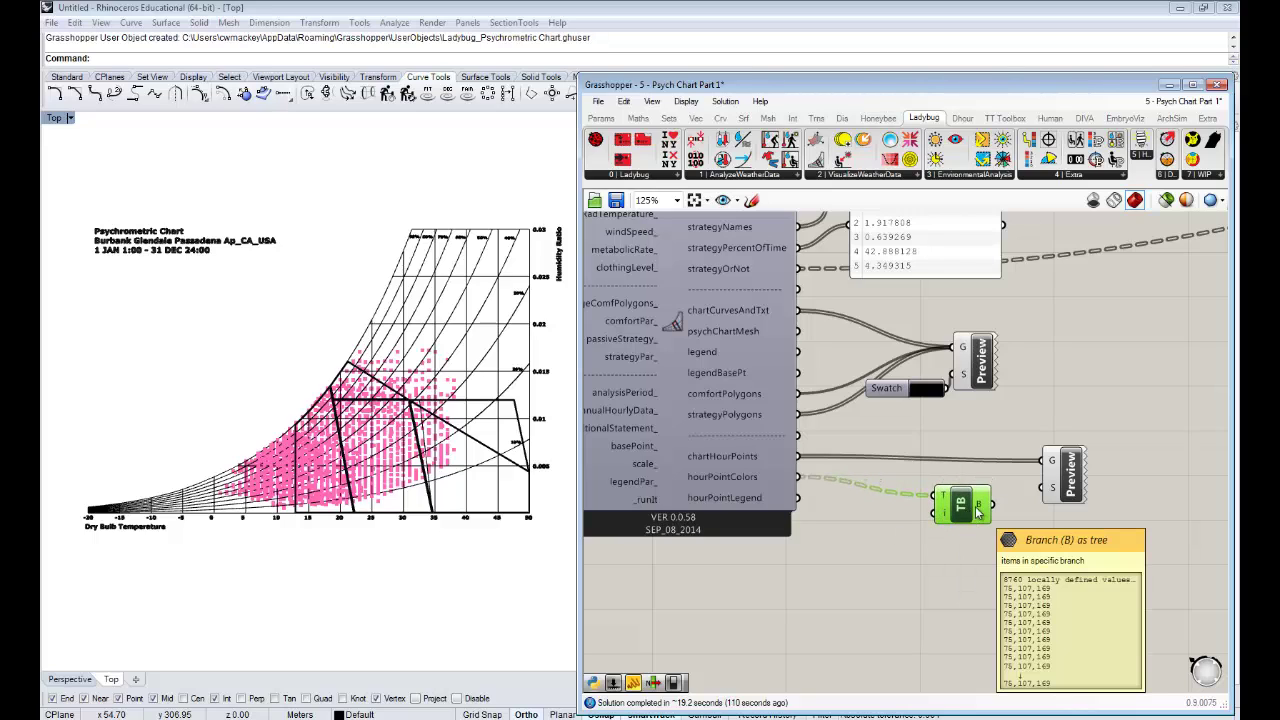
double_click(854, 548)
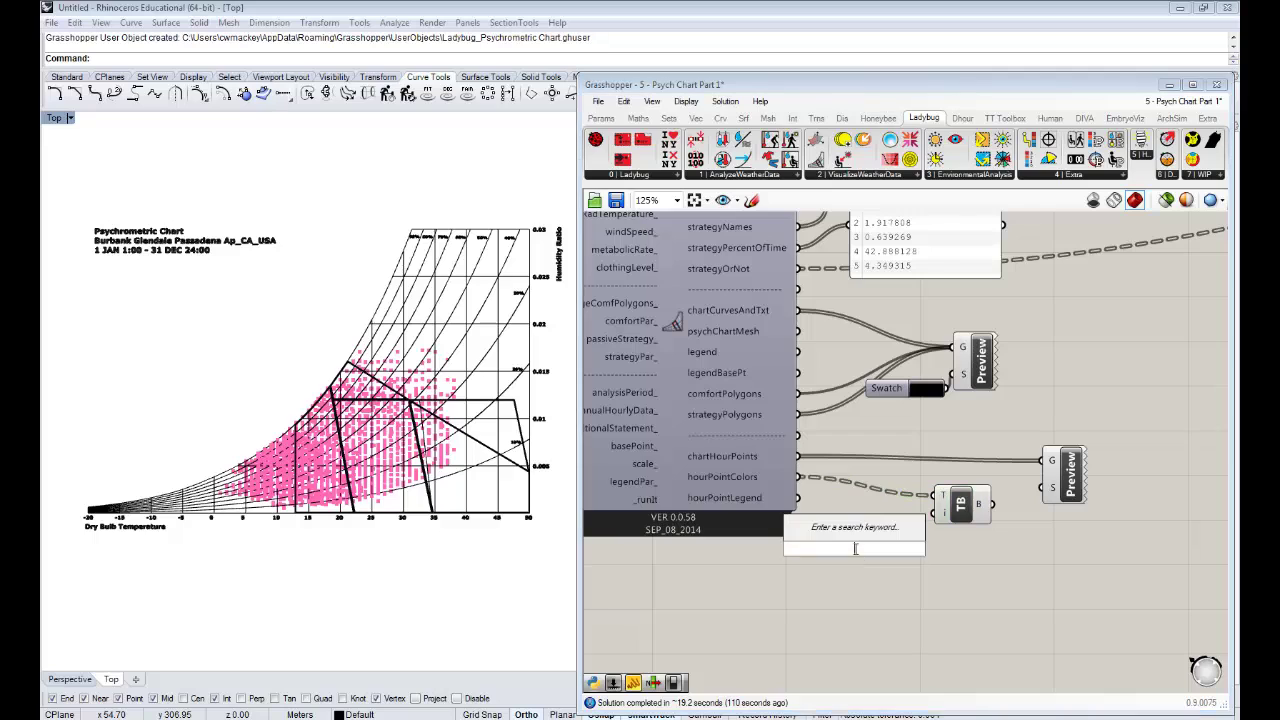
type("0")
key("Return")
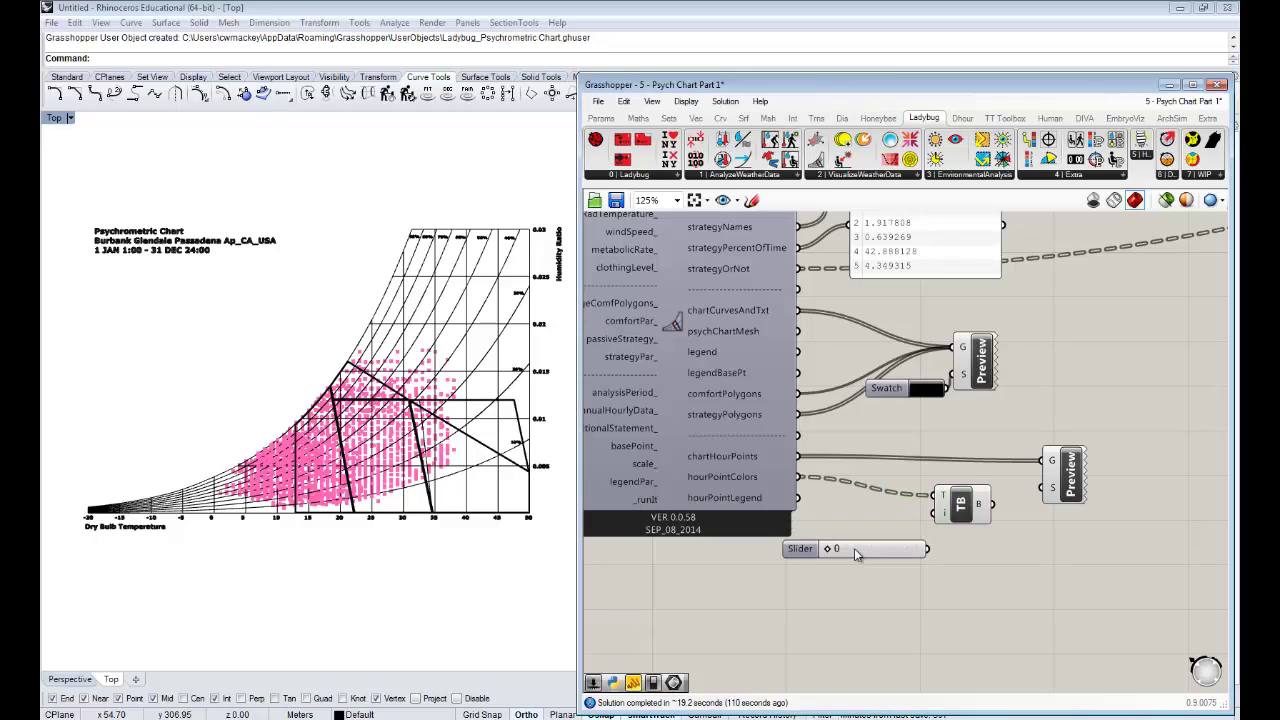
key("Delete")
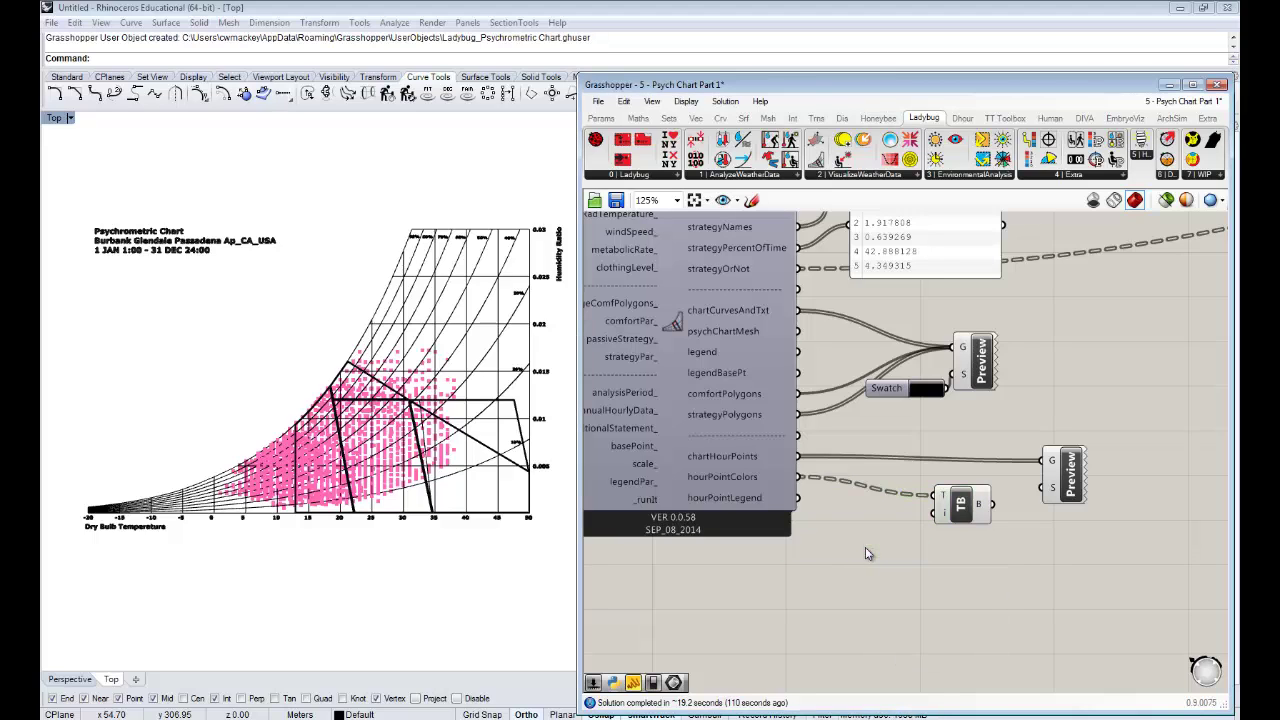
Add a number slider with the value 1 below the Tree Branch component
double_click(871, 548)
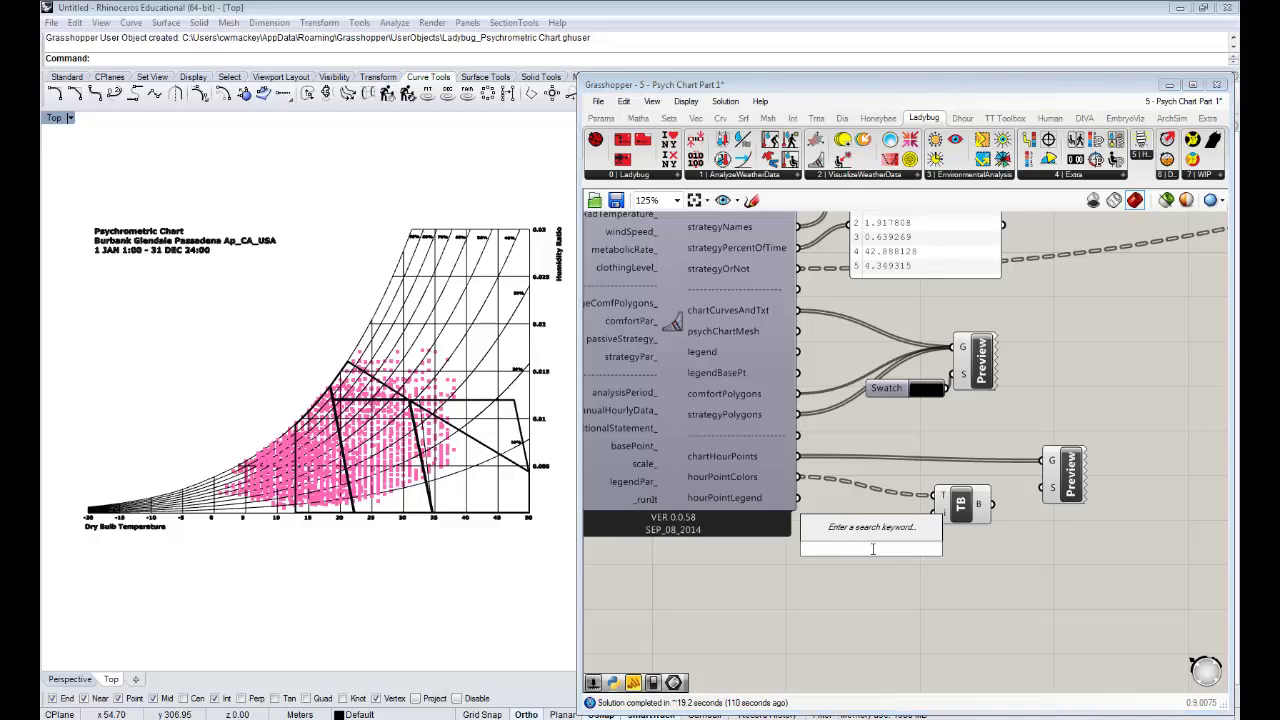
type("1")
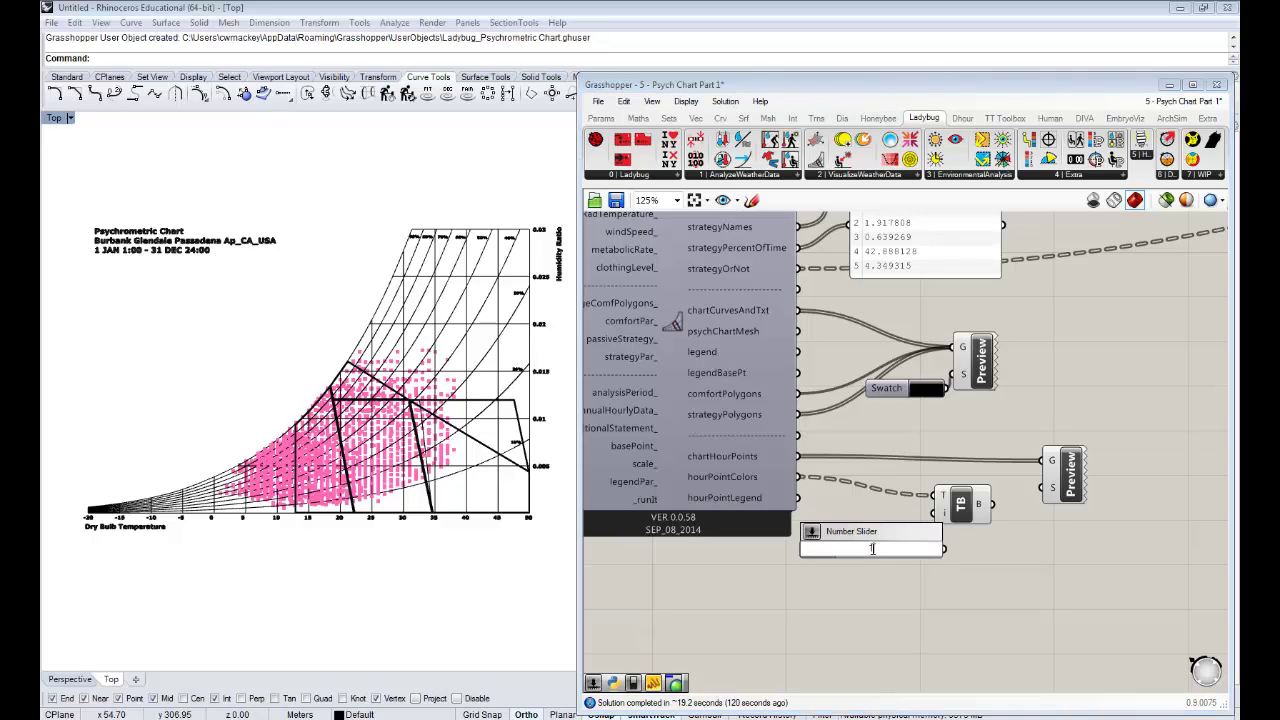
key("Return")
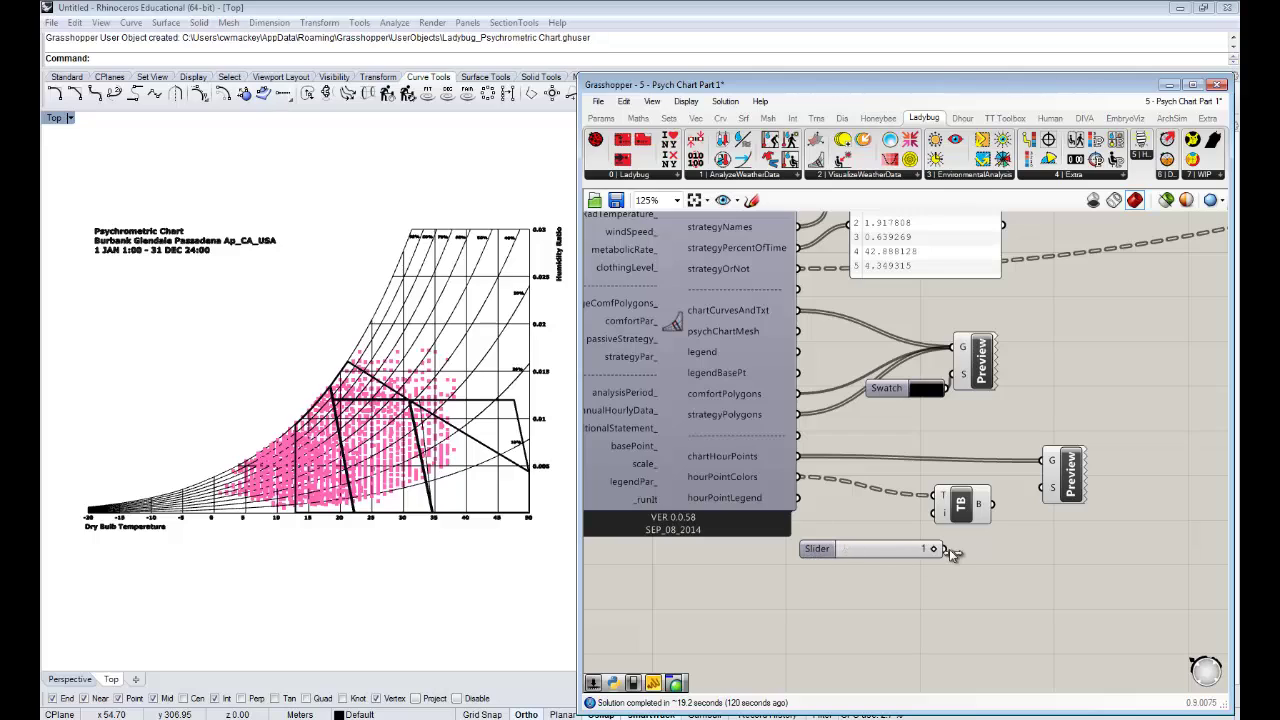
Feed a slider value of 0 into the Tree Branch's index input and connect its branch output to the hour-point Preview's S input
left_click_drag(935, 549, 815, 556)
left_click_drag(944, 549, 934, 513)
left_click_drag(816, 549, 720, 587)
left_click(999, 510)
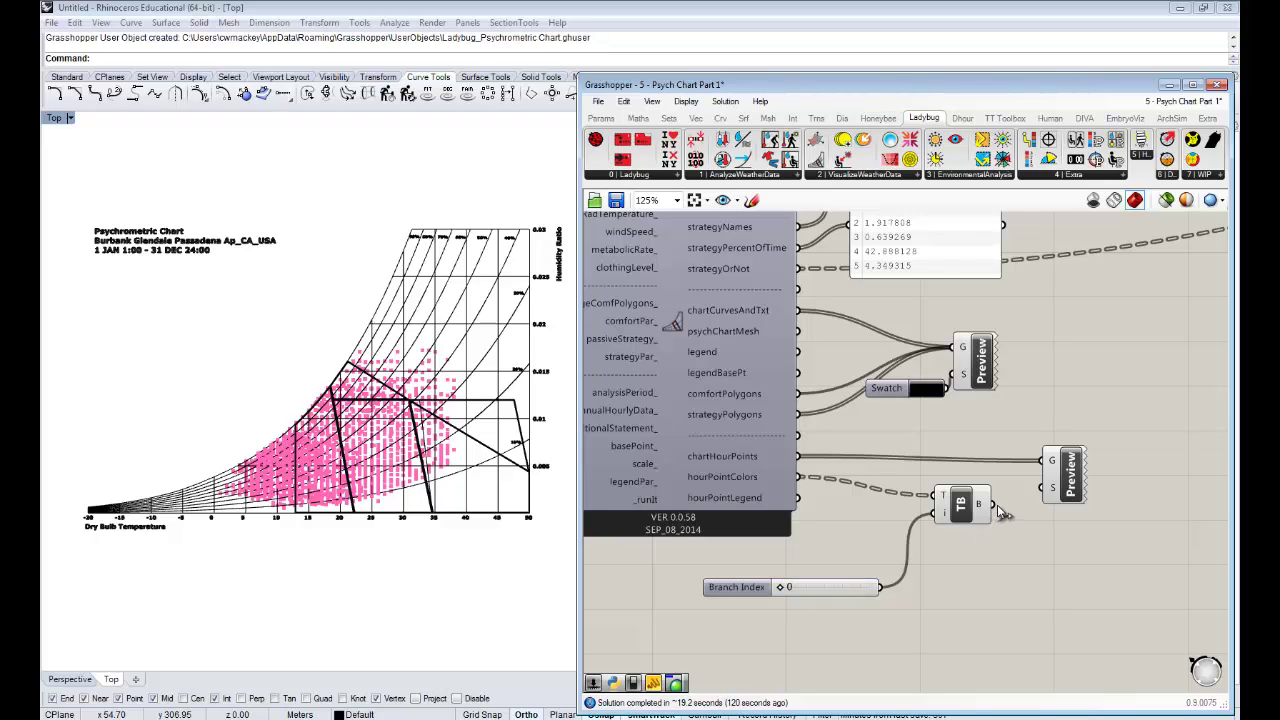
left_click_drag(993, 505, 1045, 487)
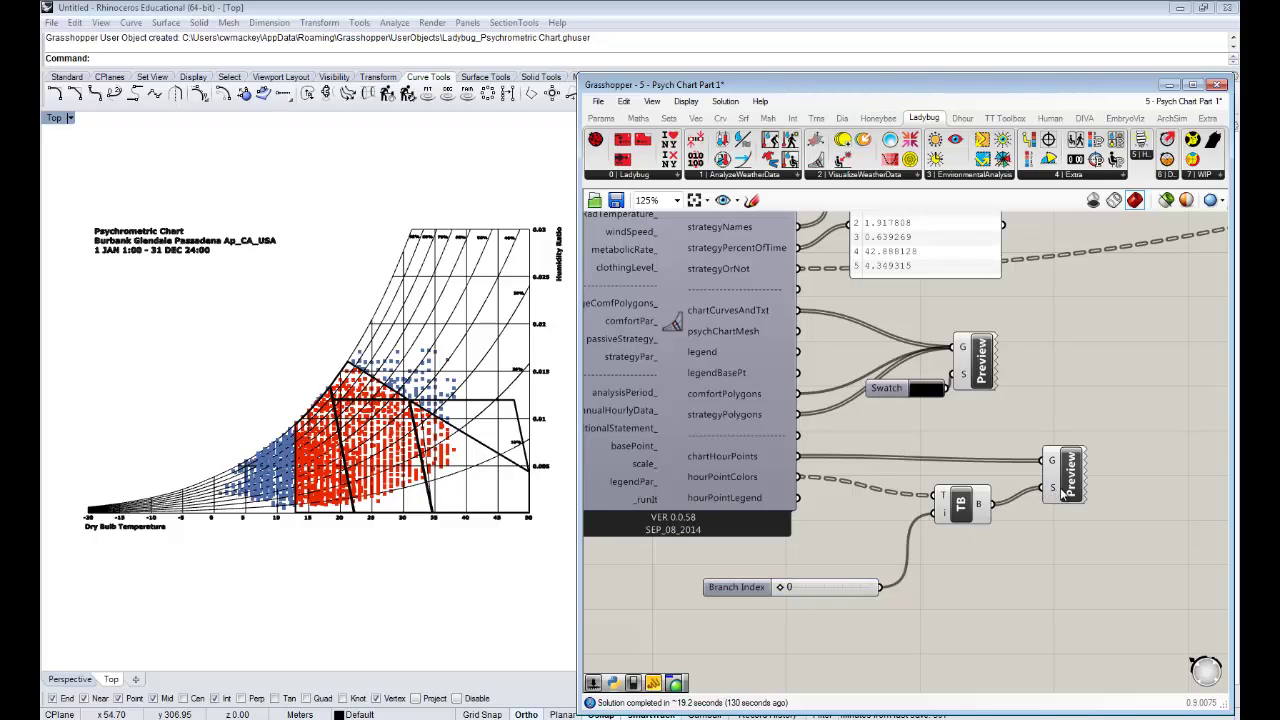
Examine the colored hour points inside and outside the comfort and strategy polygons on the psychrometric chart
scroll(340, 494, "up", 5)
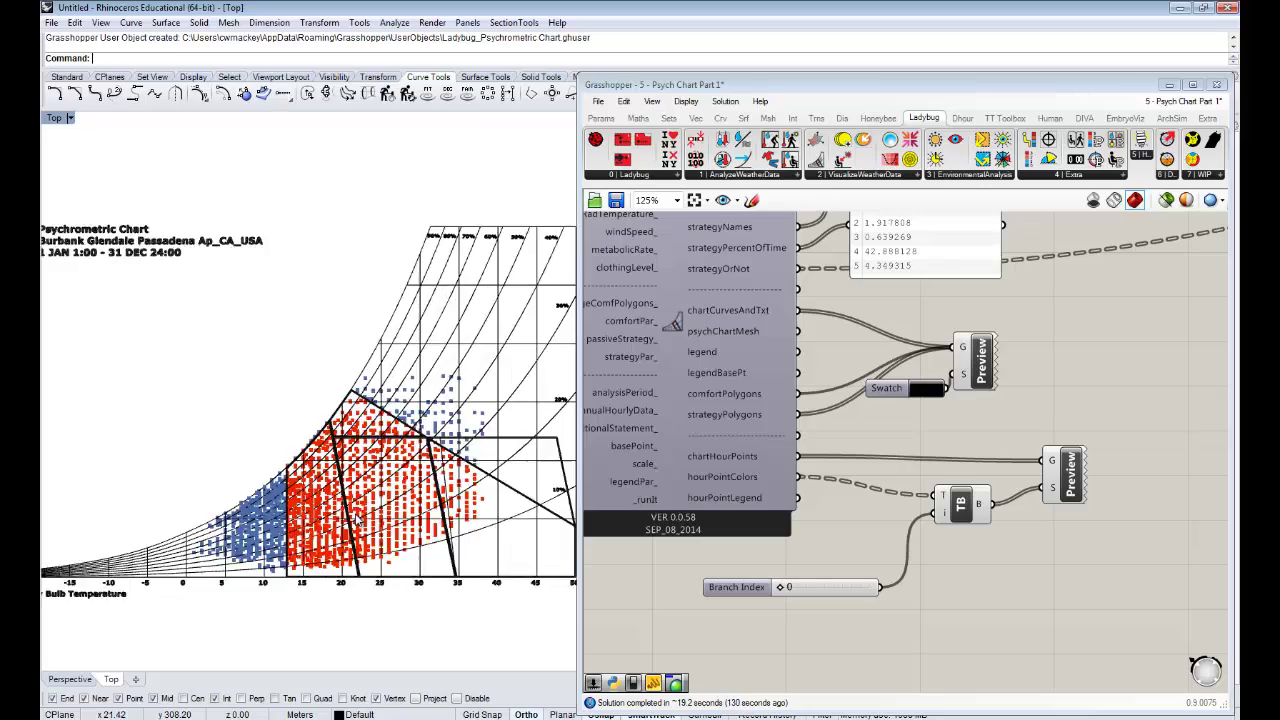
scroll(445, 440, "up", 2)
scroll(440, 445, "down", 5)
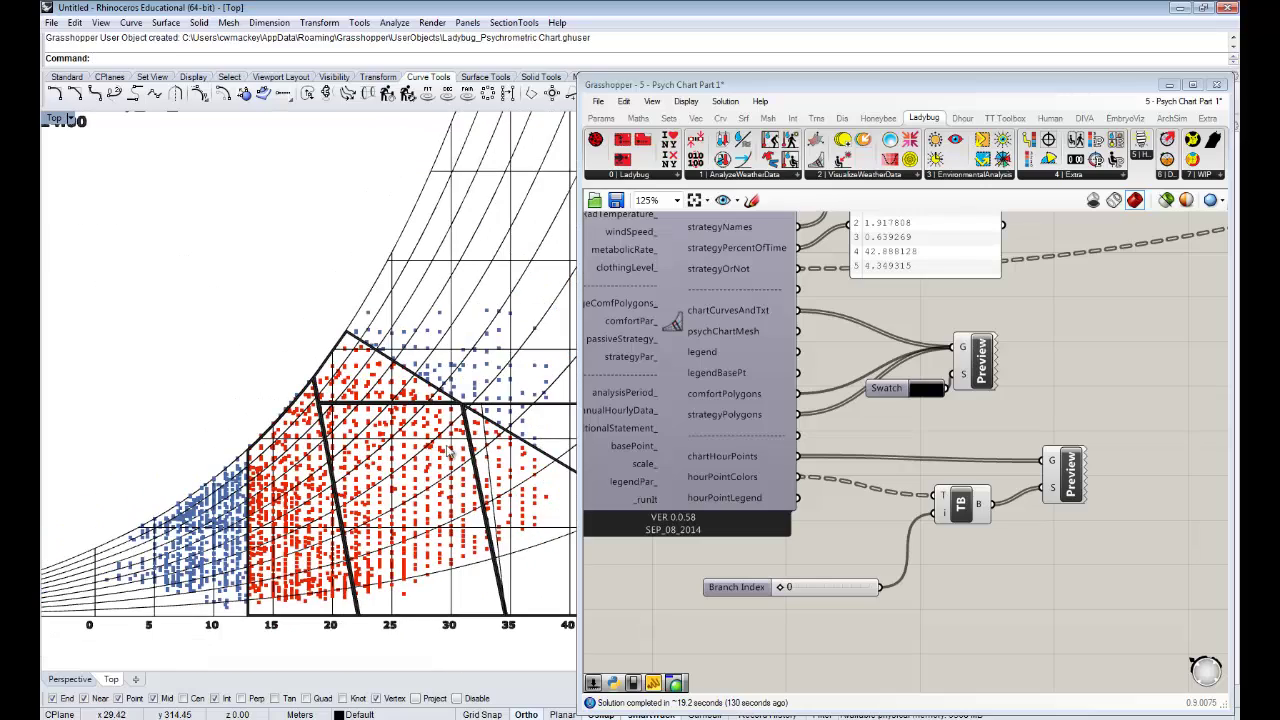
scroll(442, 436, "down", 1)
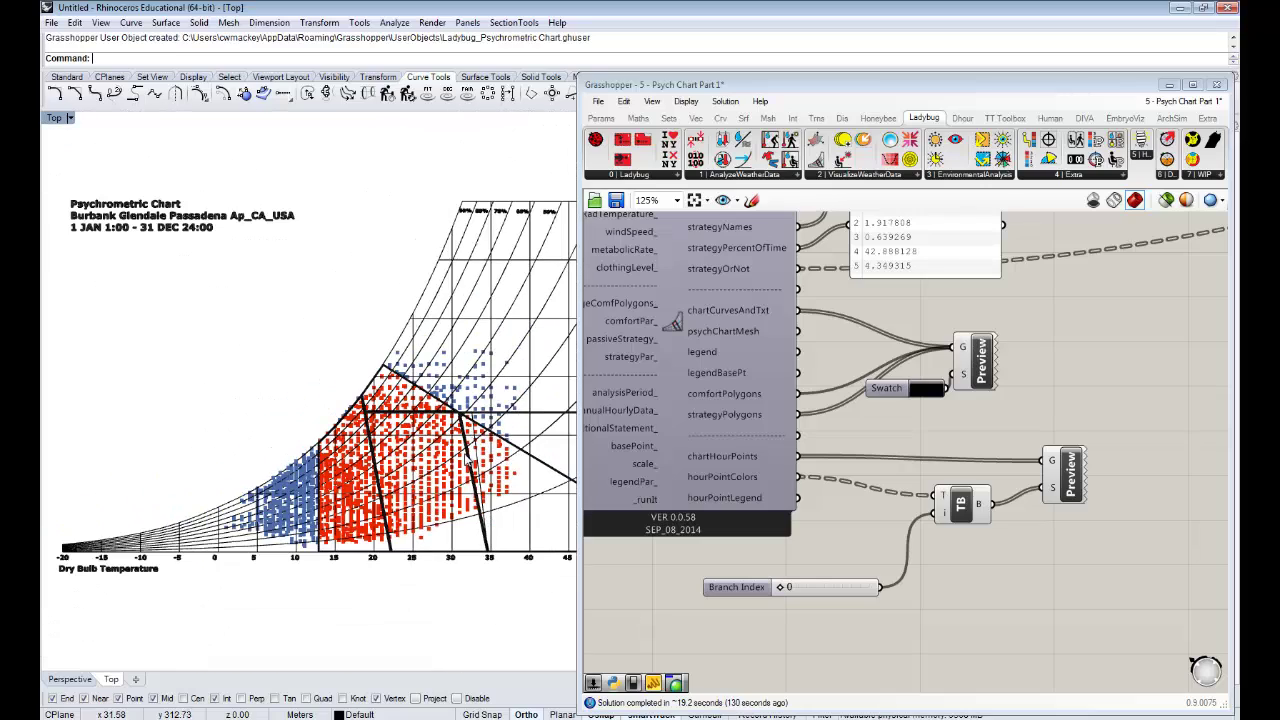
right_click_drag(432, 457, 368, 433)
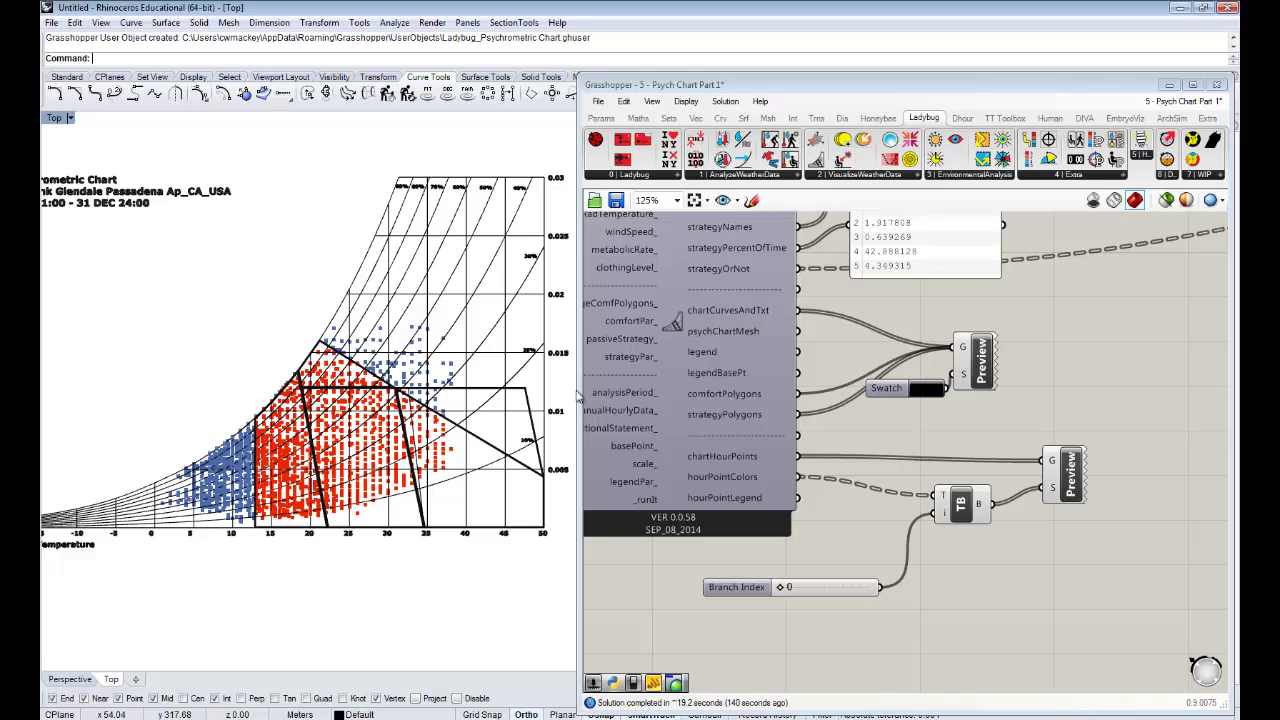
scroll(380, 446, "down", 3)
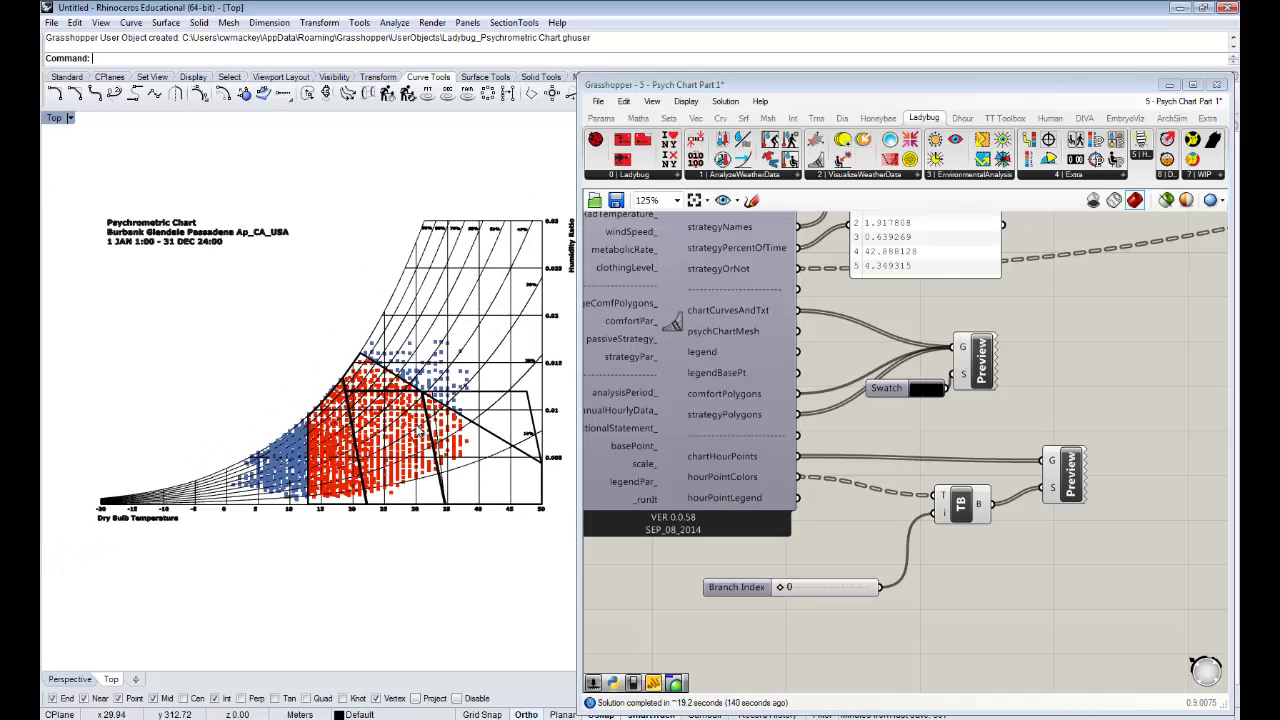
scroll(420, 433, "up", 2)
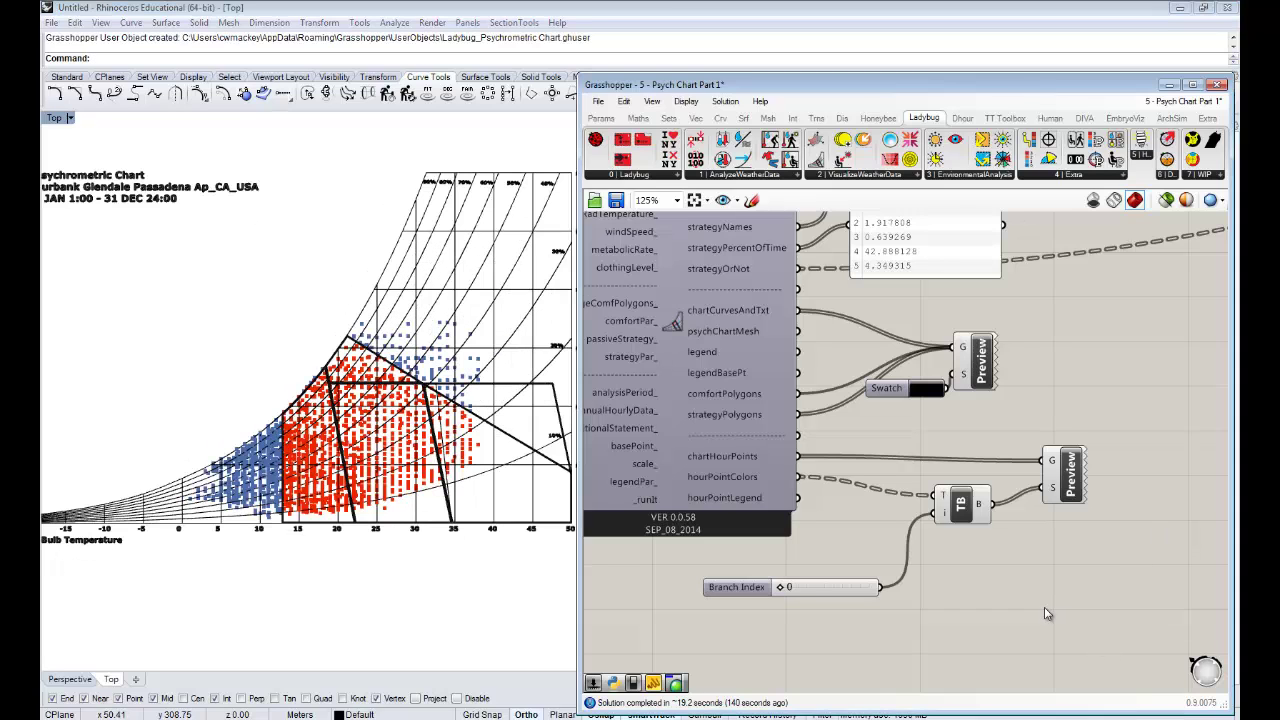
Move the Branch Index slider farther below the Tree Branch component and set it to 1
left_click_drag(736, 587, 715, 631)
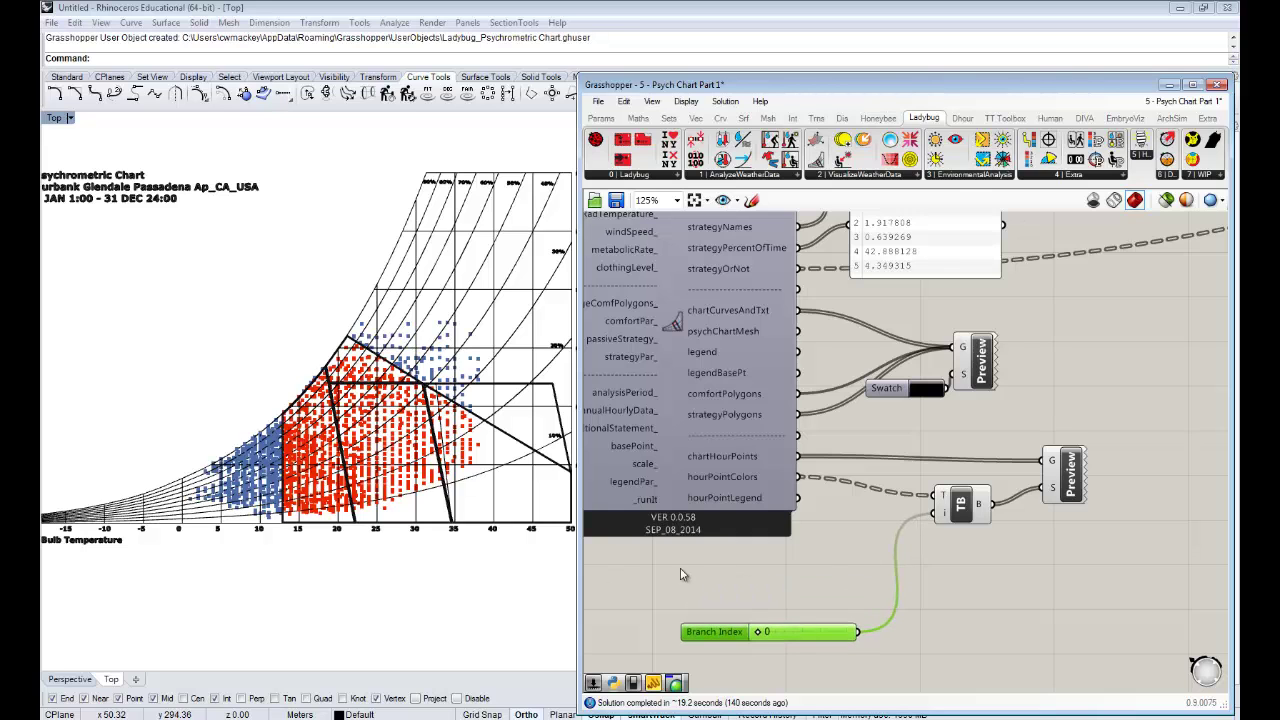
right_click_drag(680, 574, 691, 519)
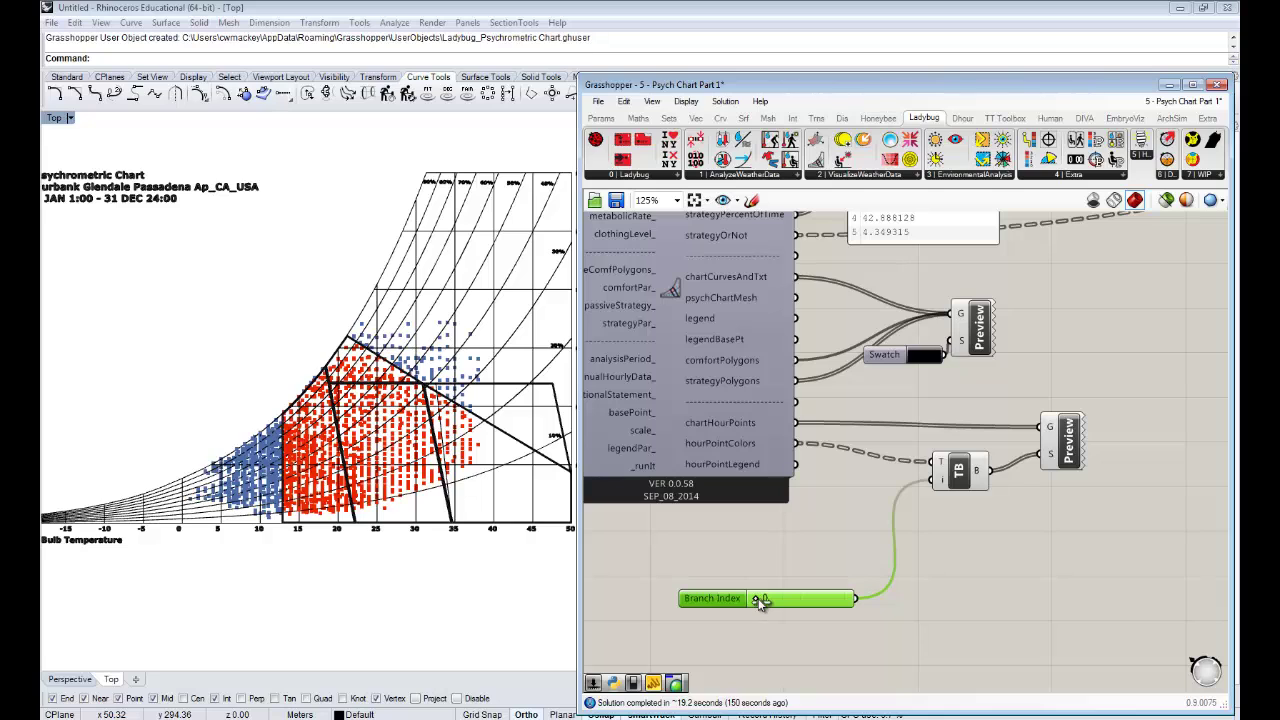
left_click_drag(830, 599, 848, 600)
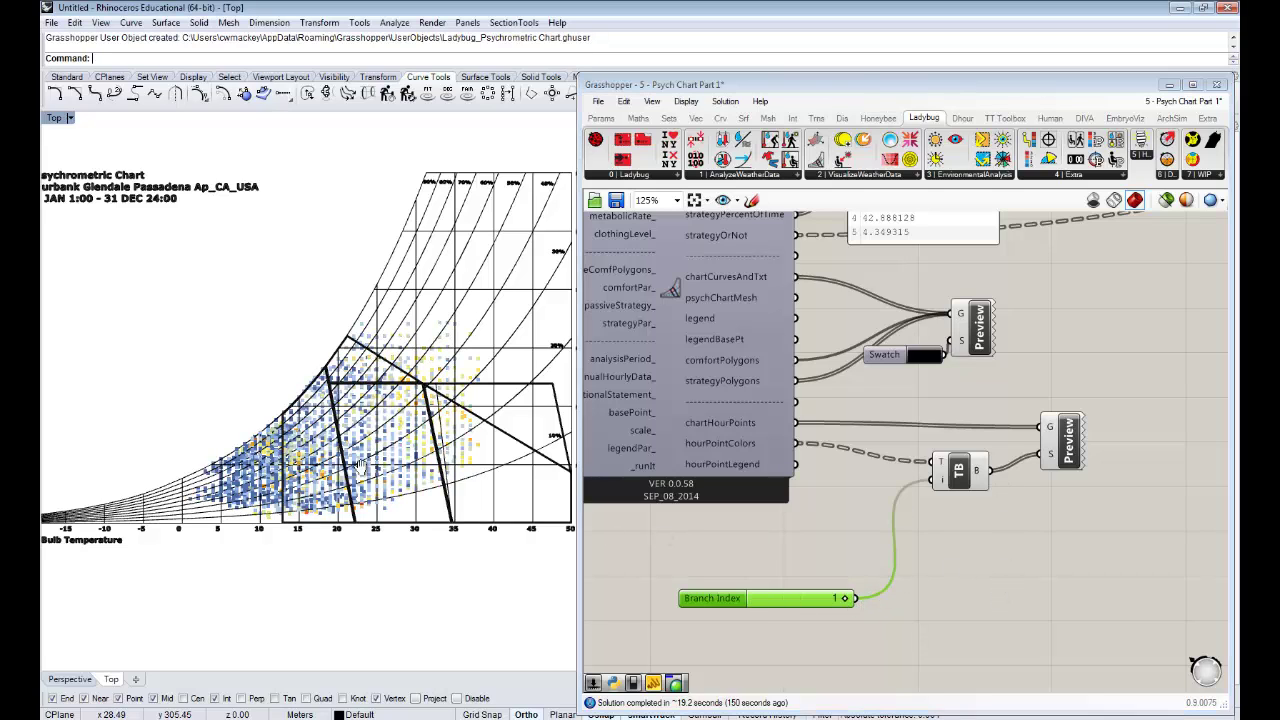
Examine how the wind-speed colors are distributed over the chart's hour points, both close up and across the whole chart
scroll(320, 440, "up", 3)
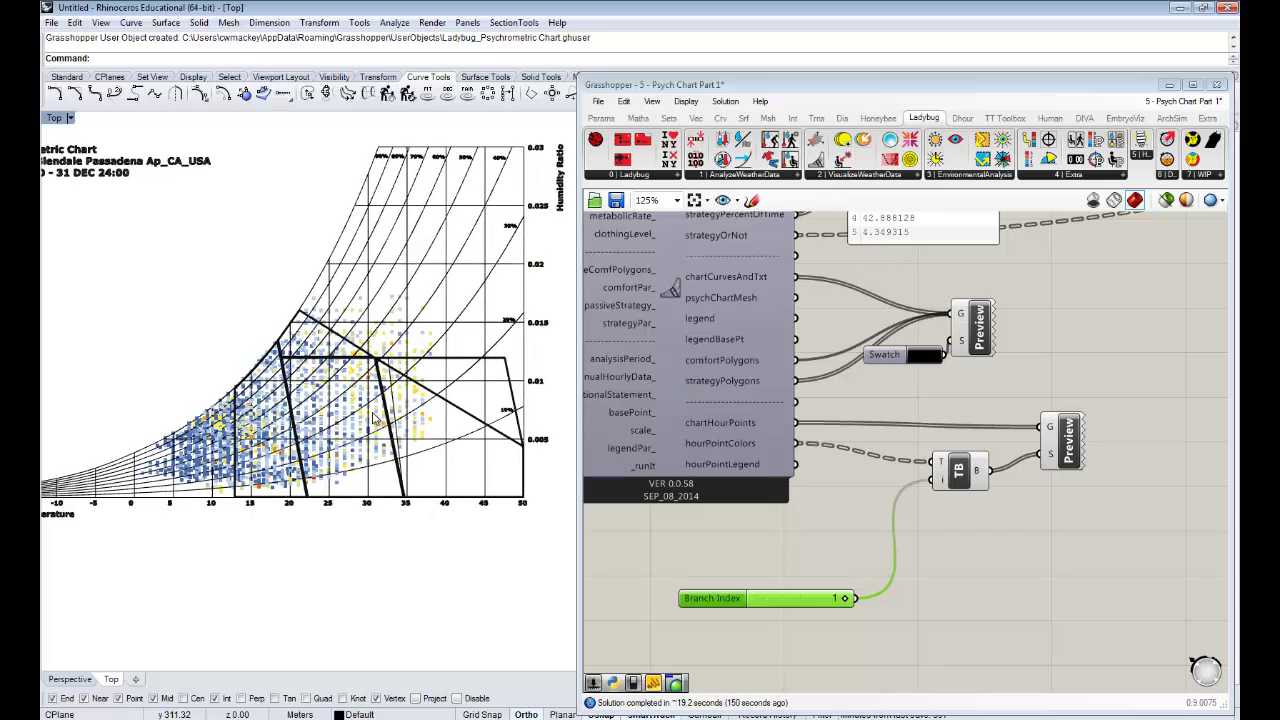
right_click_drag(320, 417, 336, 453)
scroll(336, 453, "up", 5)
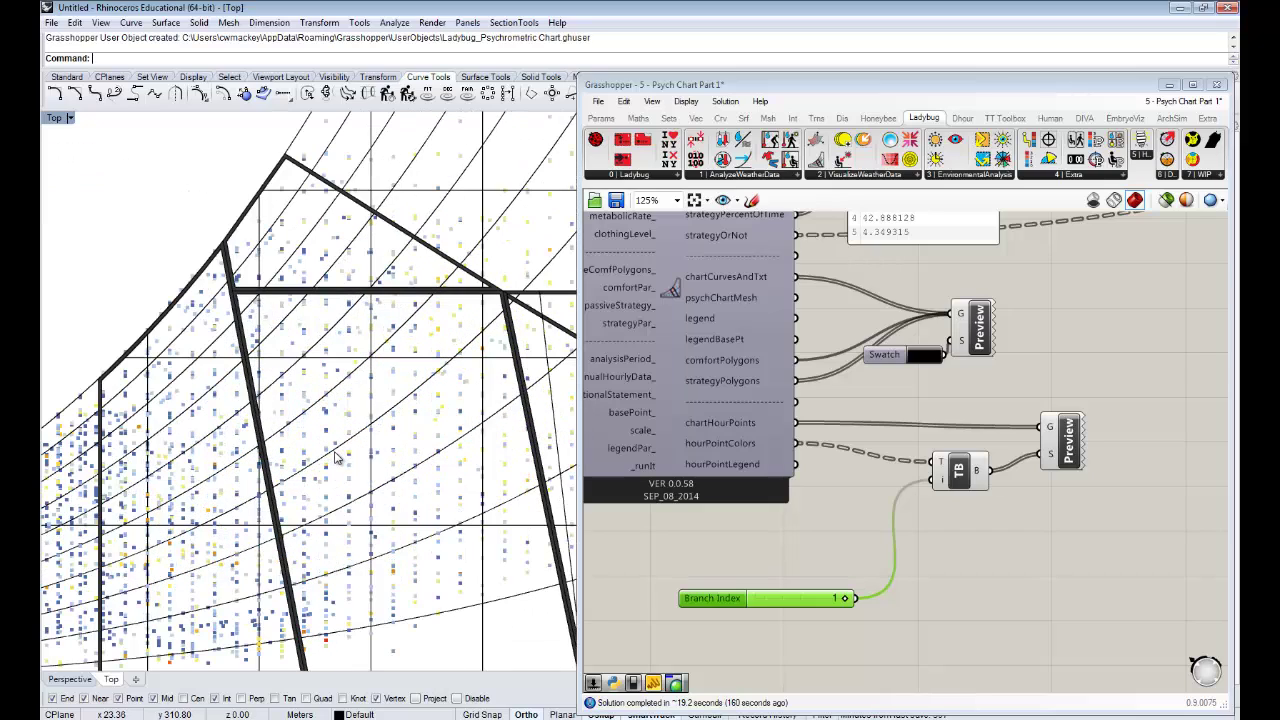
scroll(375, 421, "down", 3)
scroll(375, 421, "down", 5)
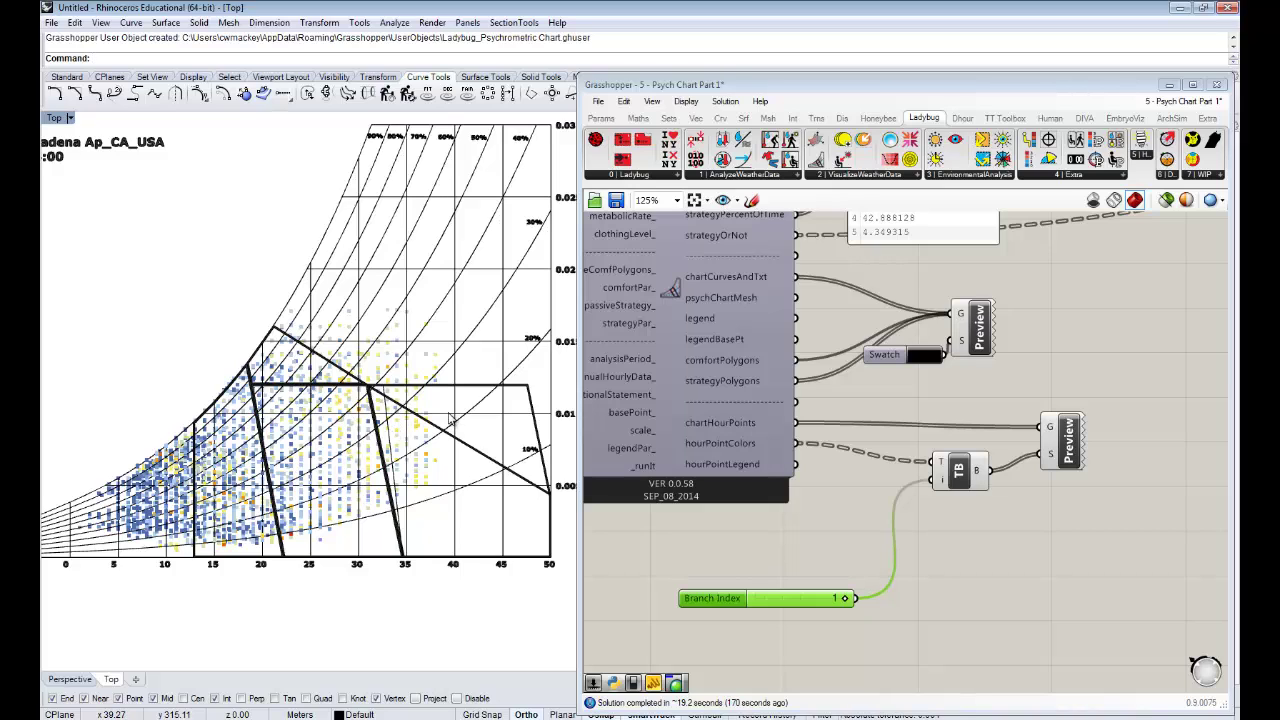
scroll(384, 435, "up", 3)
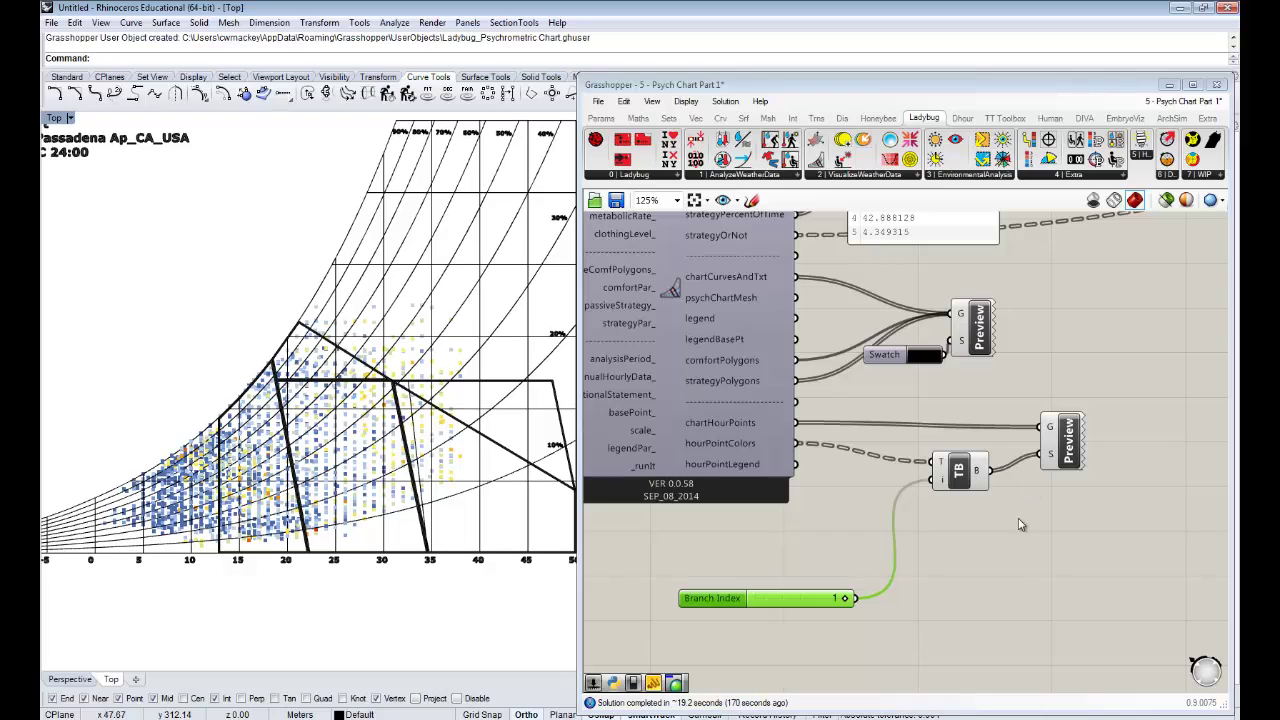
Duplicate the Tree Branch component below the original, keeping the Branch Index connection, and connect hourPointLegend to the copy's tree input
right_click_drag(1036, 508, 1044, 491)
left_click_drag(986, 472, 986, 456)
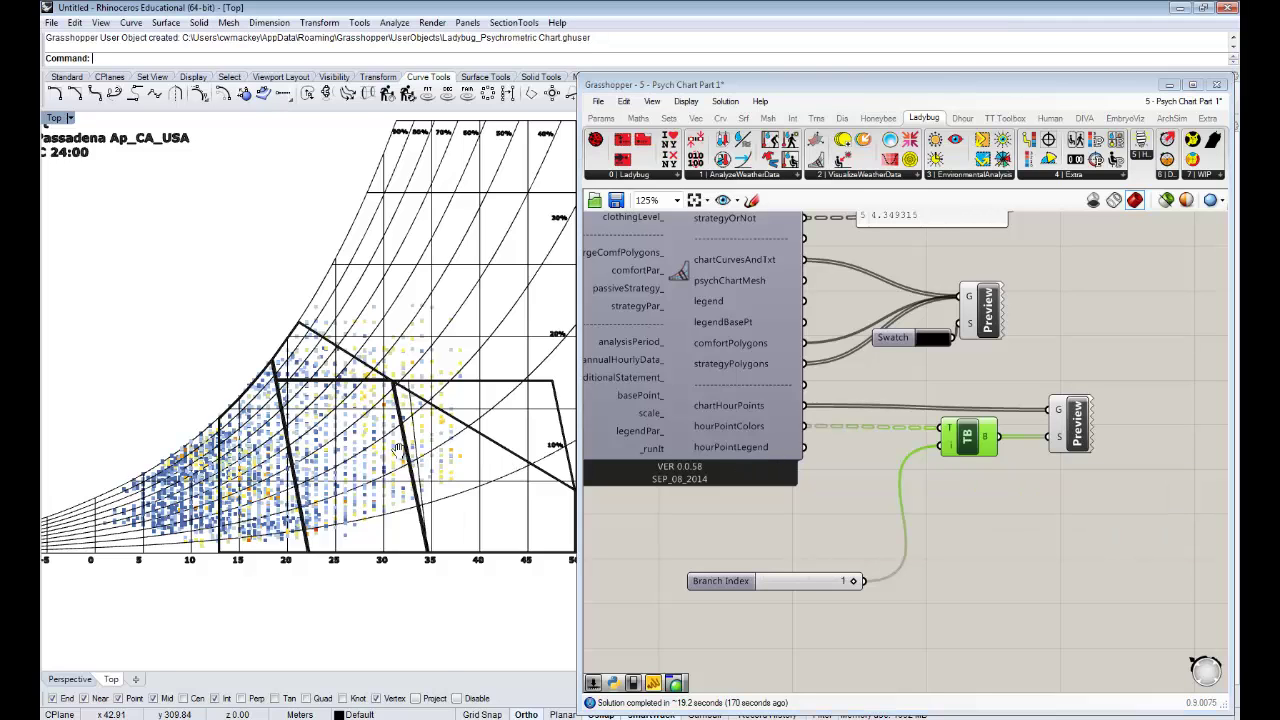
right_click_drag(515, 468, 390, 472)
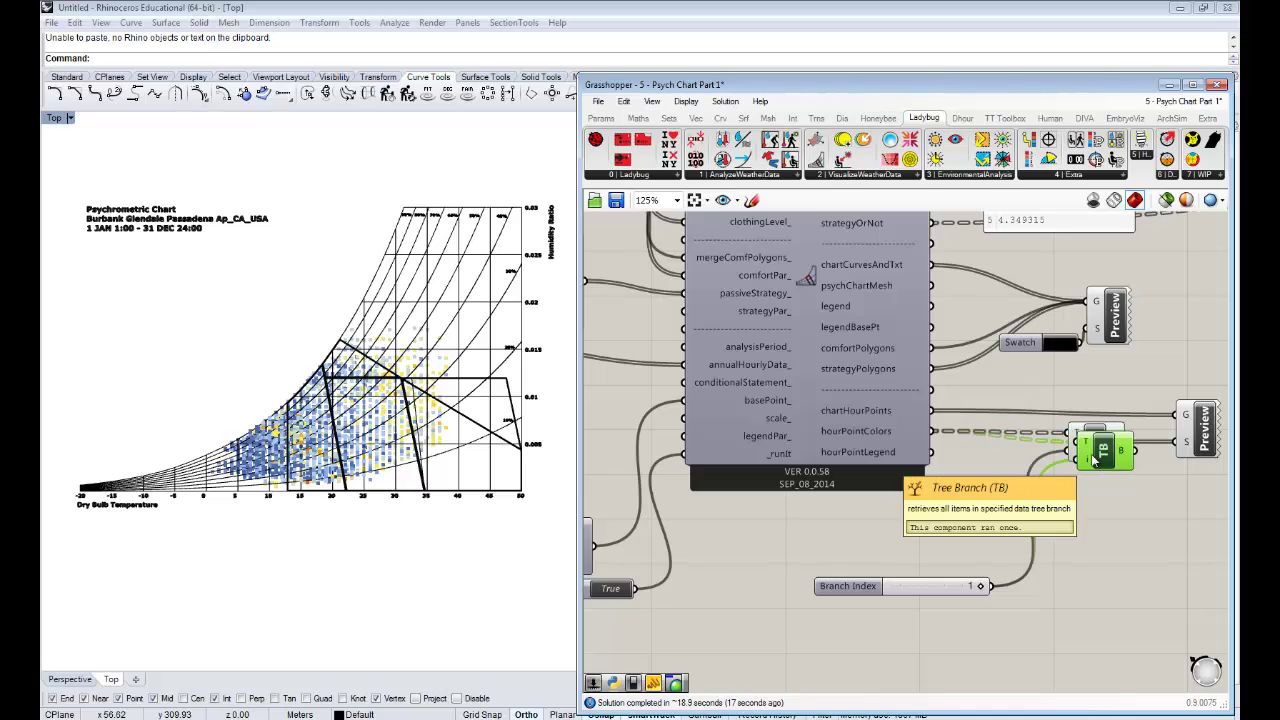
left_click_drag(1095, 446, 1094, 487, "alt")
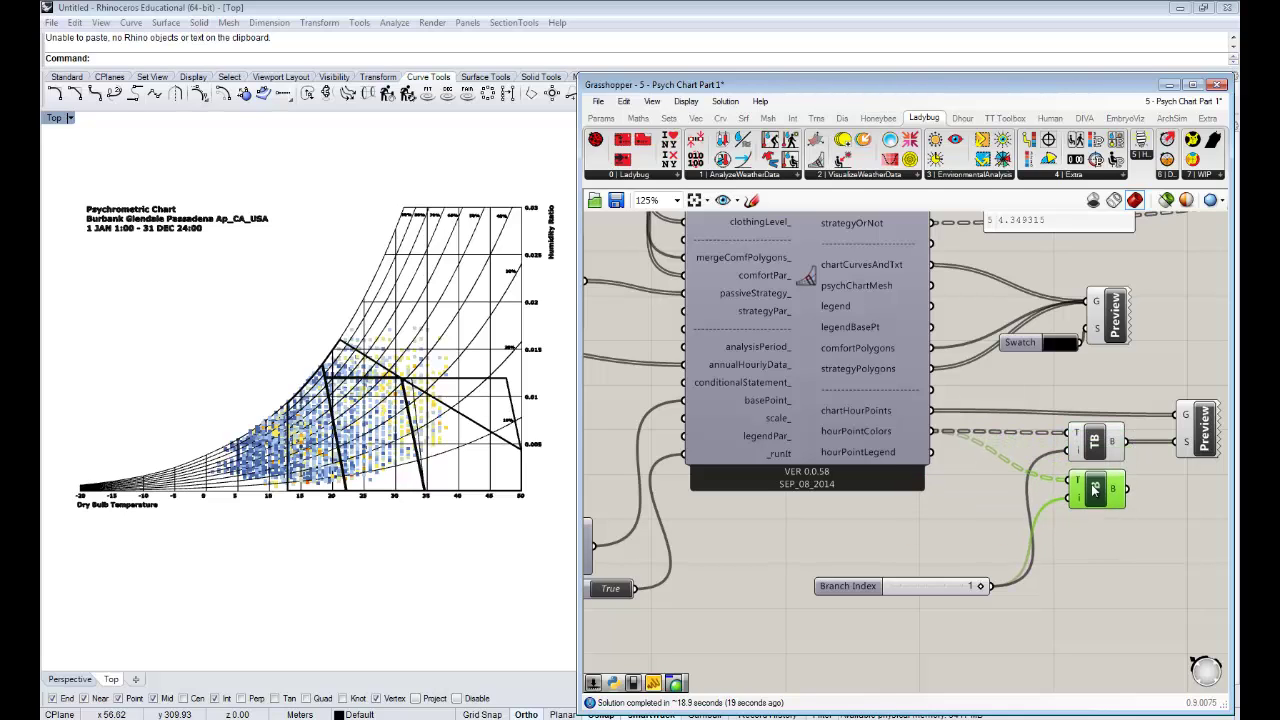
left_click_drag(937, 456, 1073, 482)
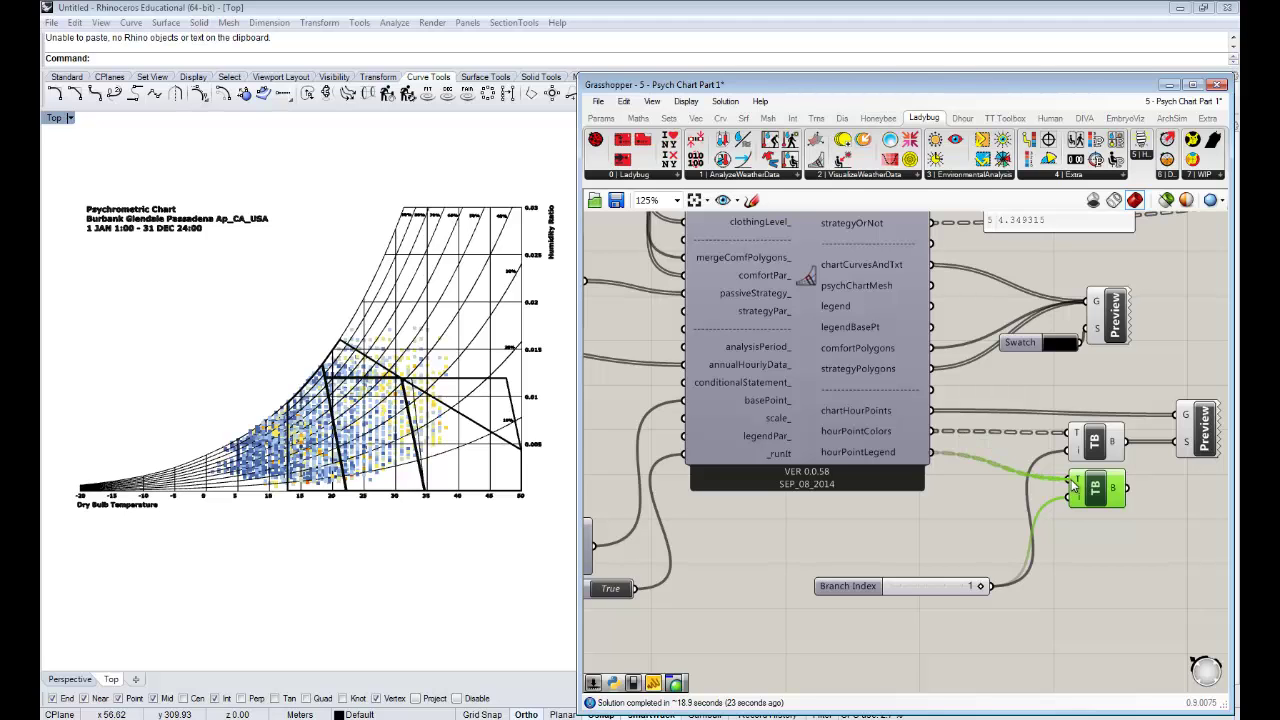
left_click(1166, 540)
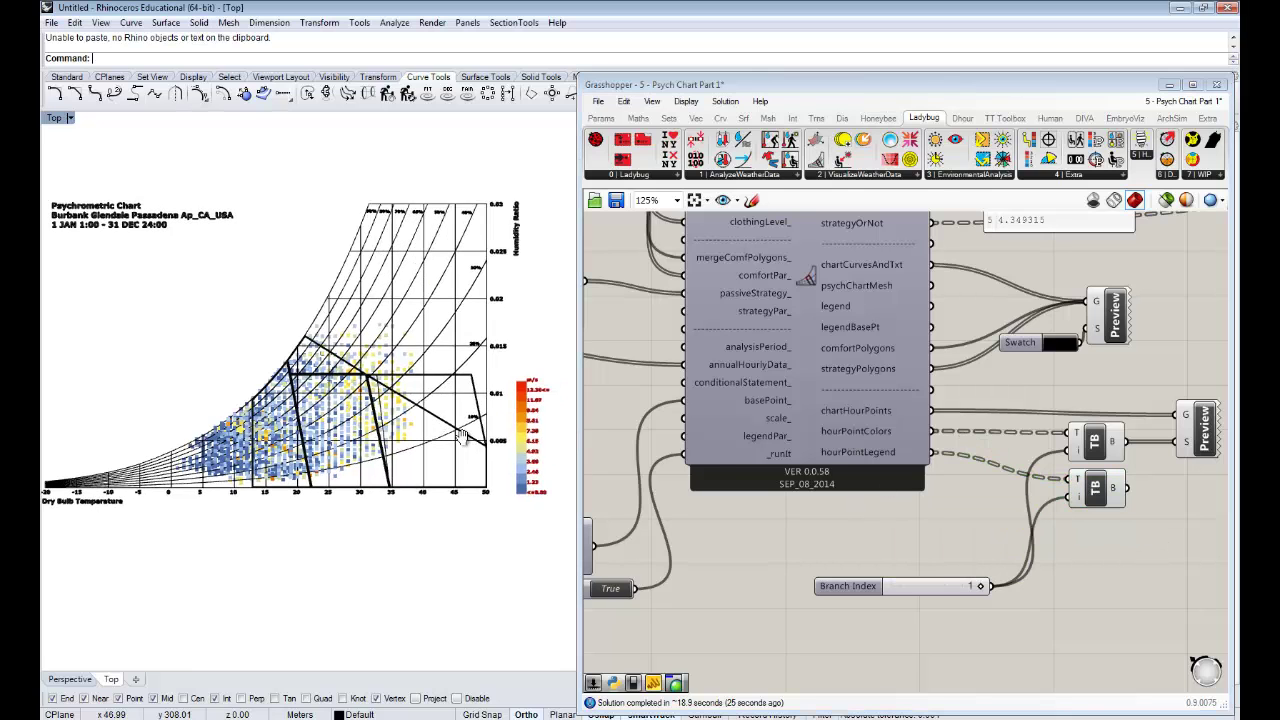
Examine the wind speed legend beside the chart and compare its colors with the hour points
scroll(510, 446, "up", 2)
scroll(533, 432, "up", 2)
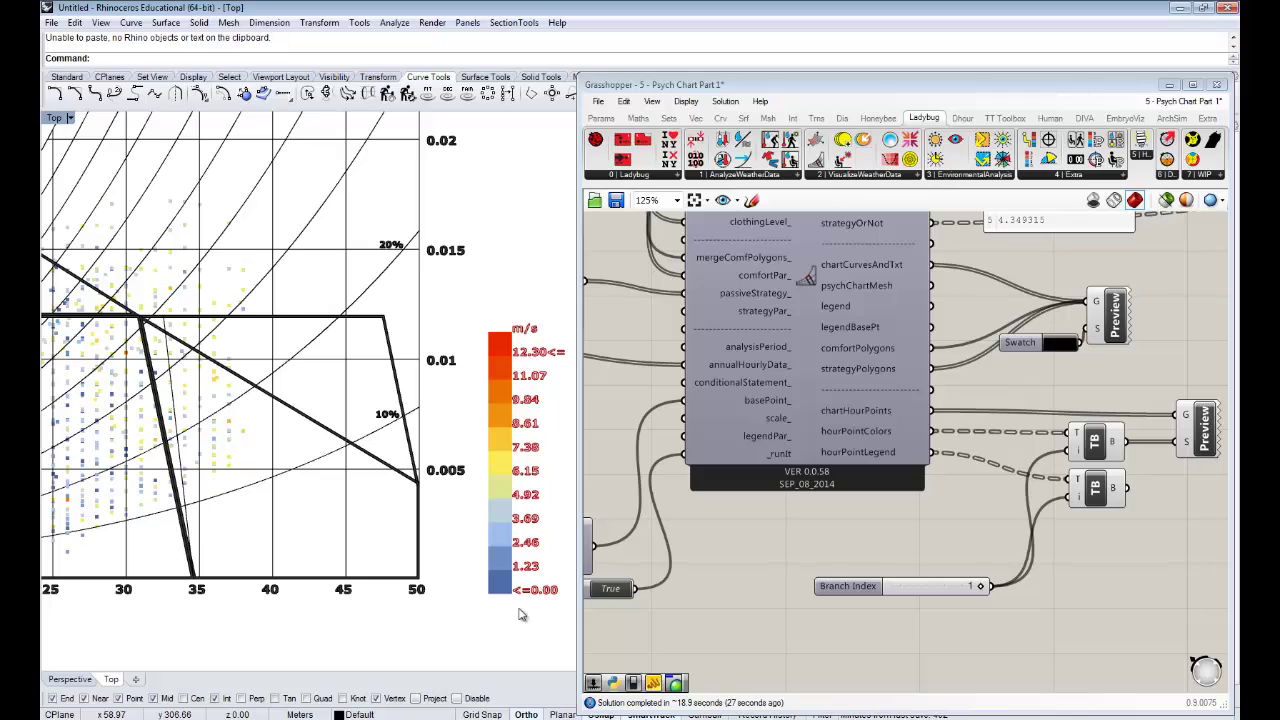
right_click_drag(501, 578, 460, 572)
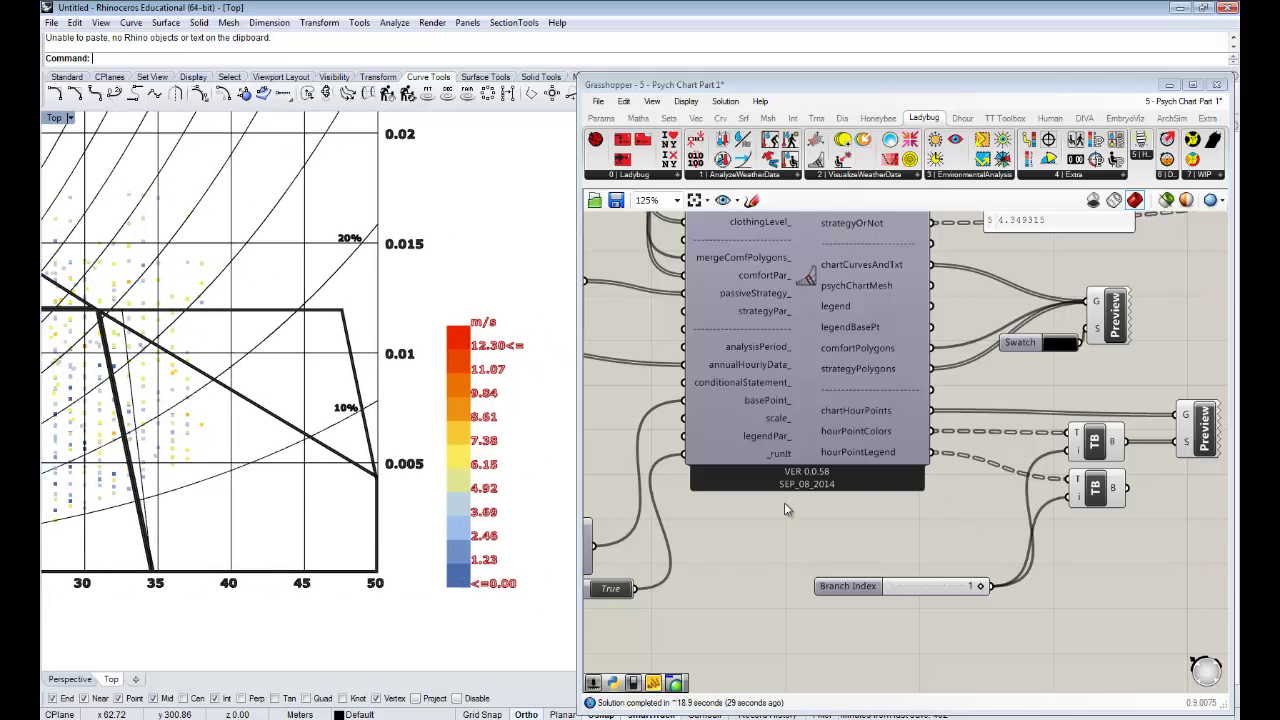
right_click_drag(722, 452, 872, 448)
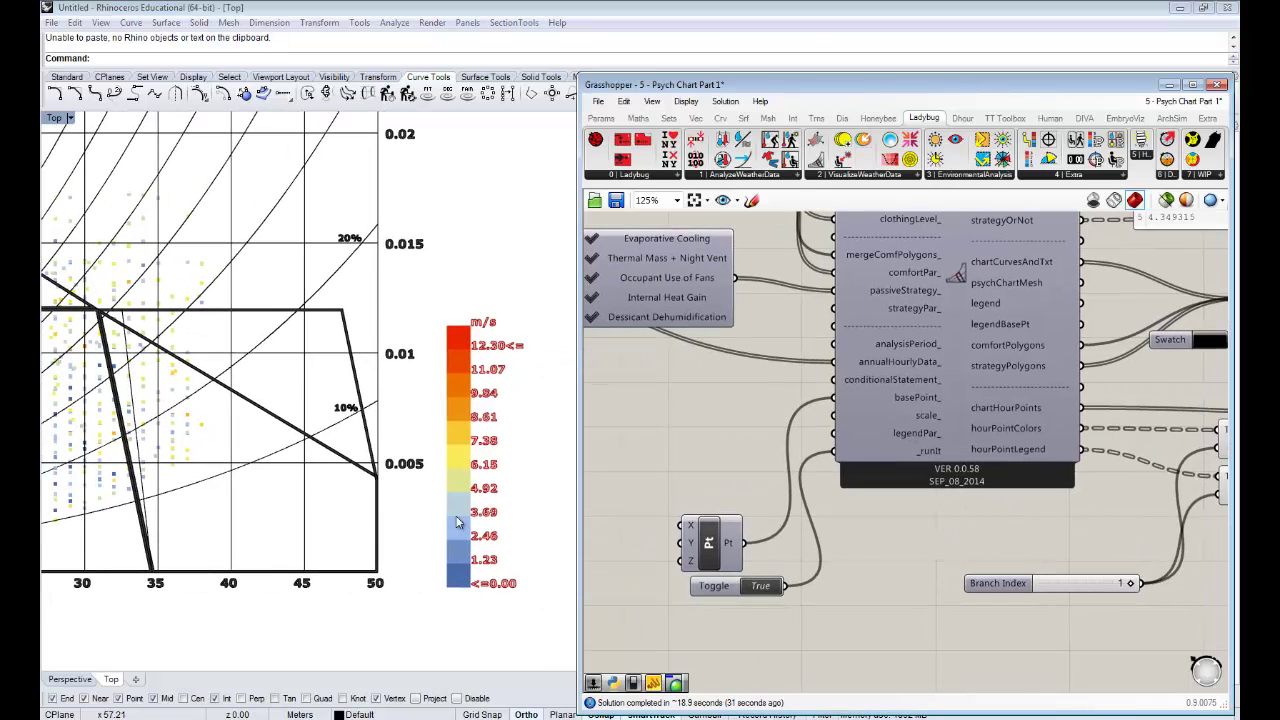
scroll(455, 521, "down", 2)
scroll(455, 521, "down", 1)
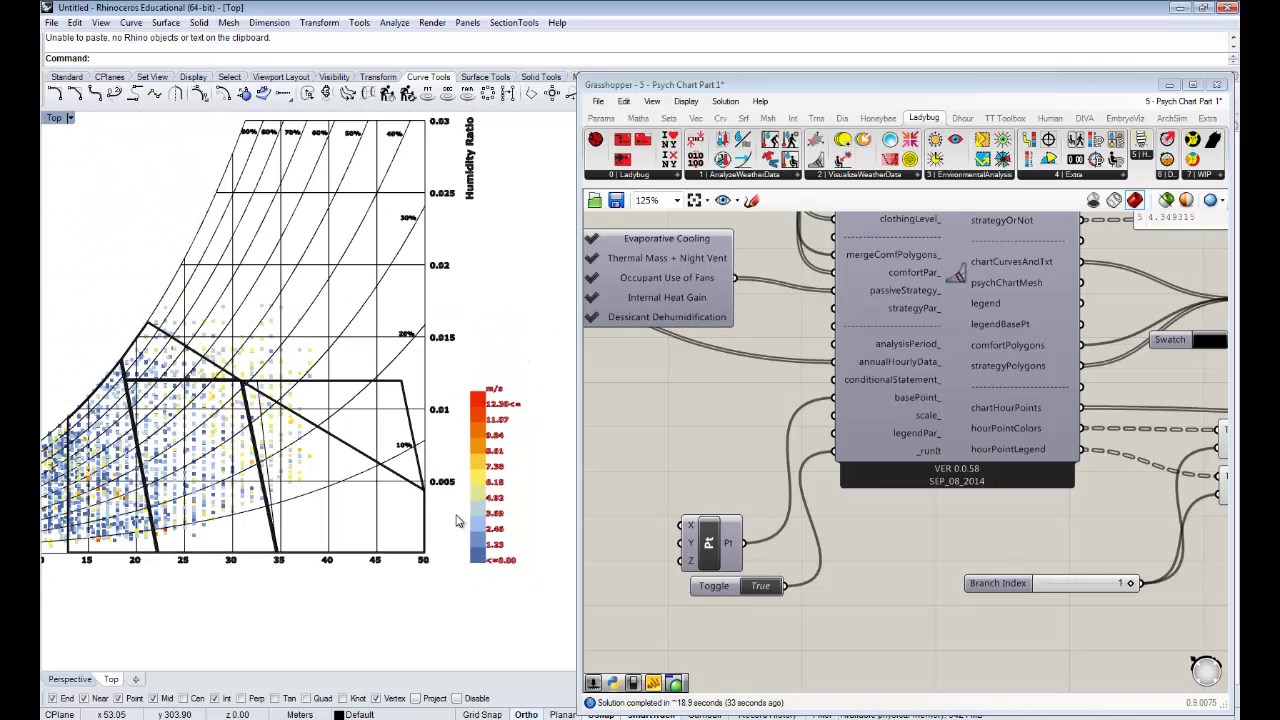
scroll(465, 520, "down", 1)
scroll(485, 516, "up", 4)
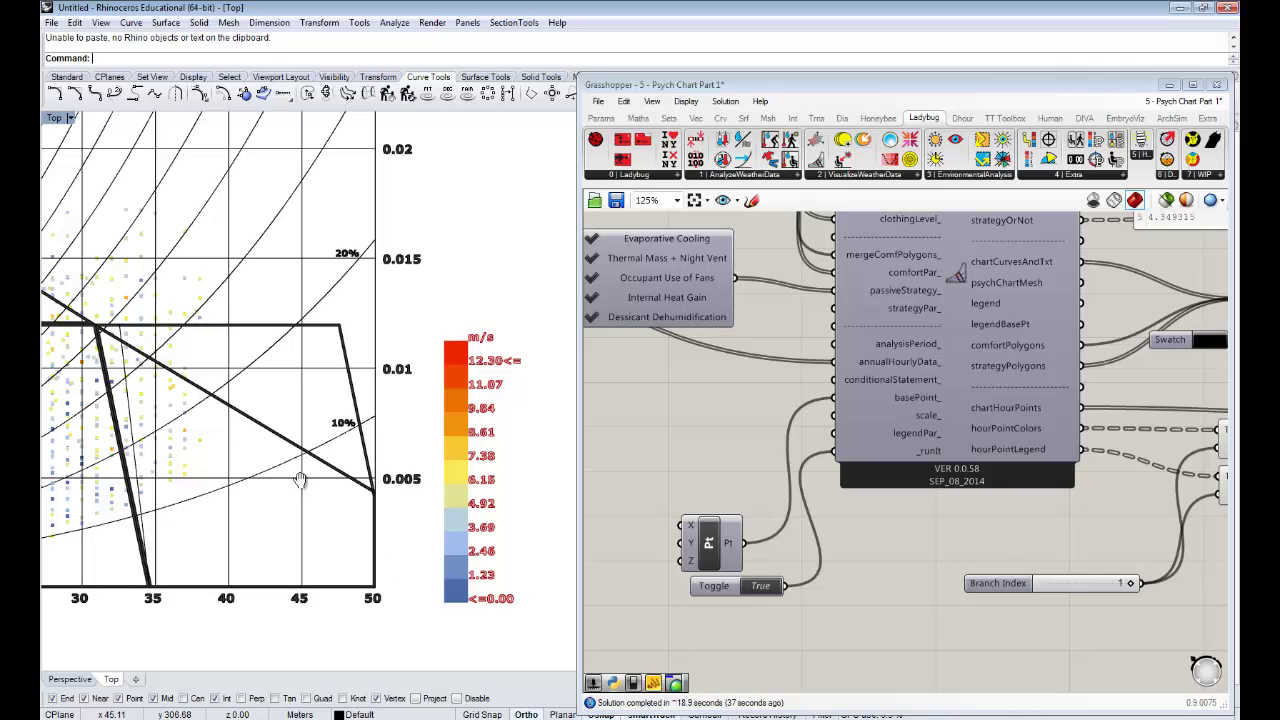
scroll(298, 482, "down", 3)
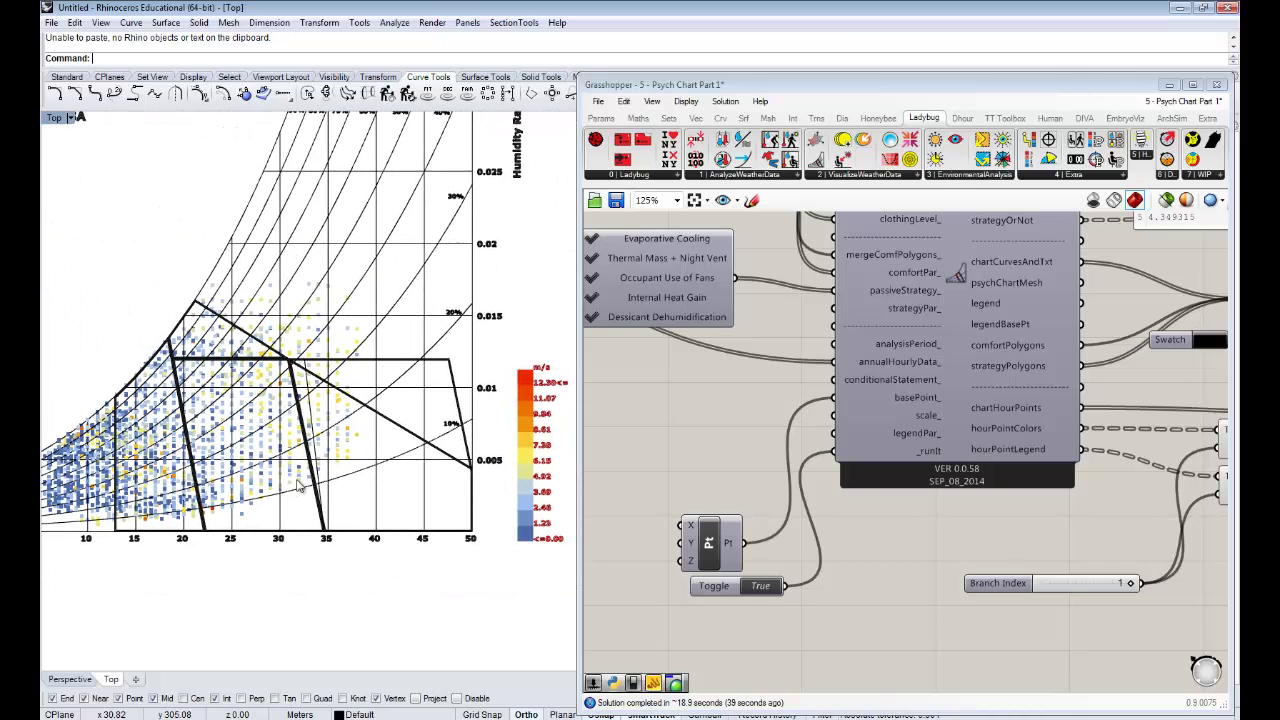
right_click_drag(298, 475, 270, 472)
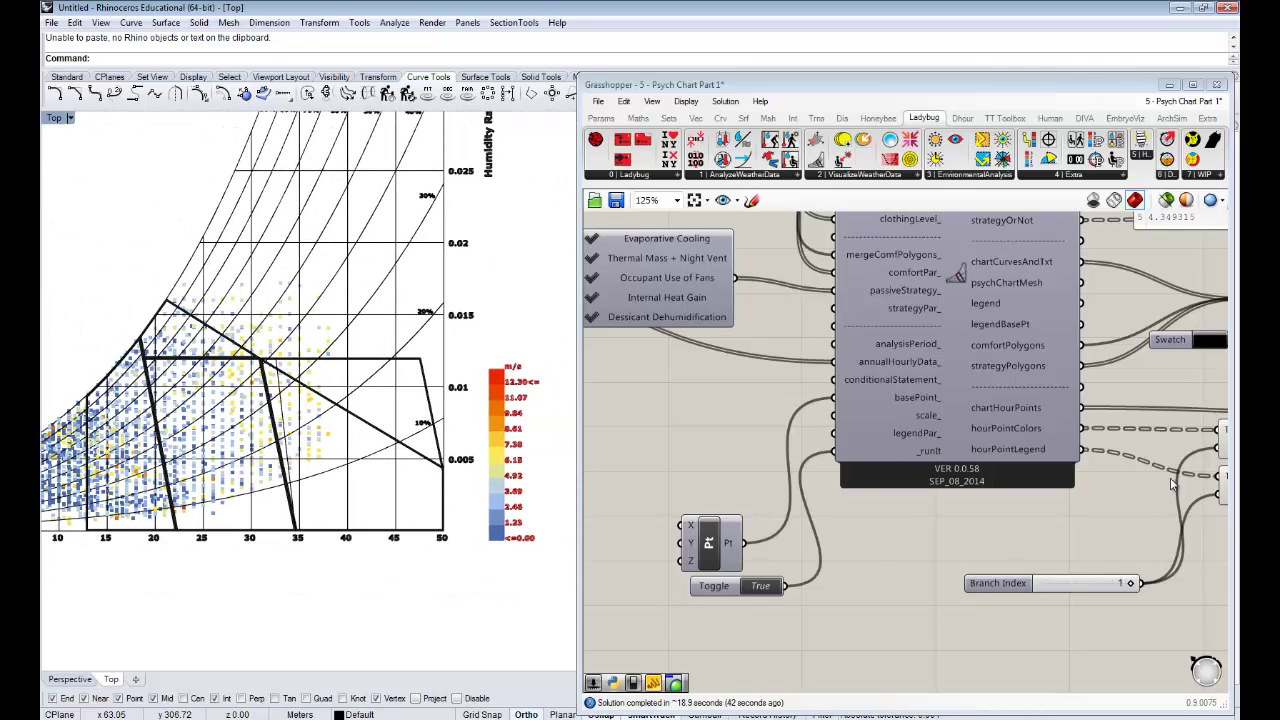
Add a compact panel containing c>1 beside the psychrometric chart component and connect it to the conditionalStatement input
right_click_drag(742, 477, 812, 443)
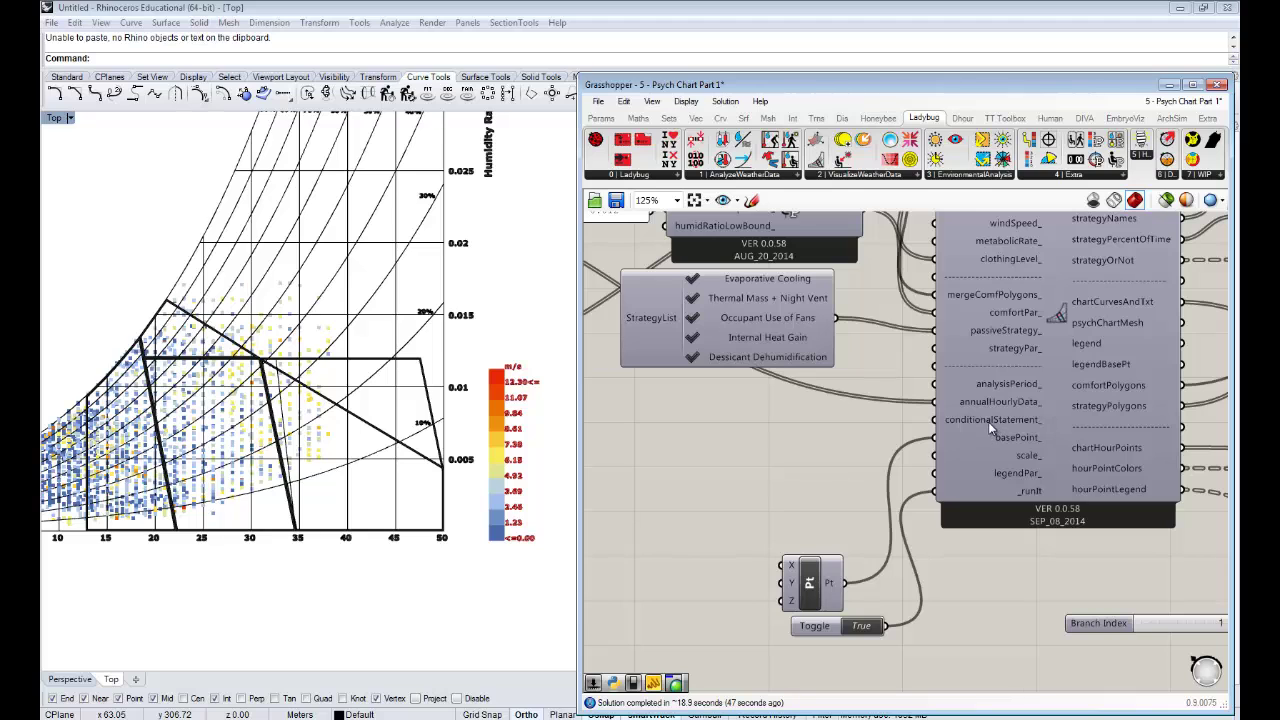
scroll(323, 445, "down", 3)
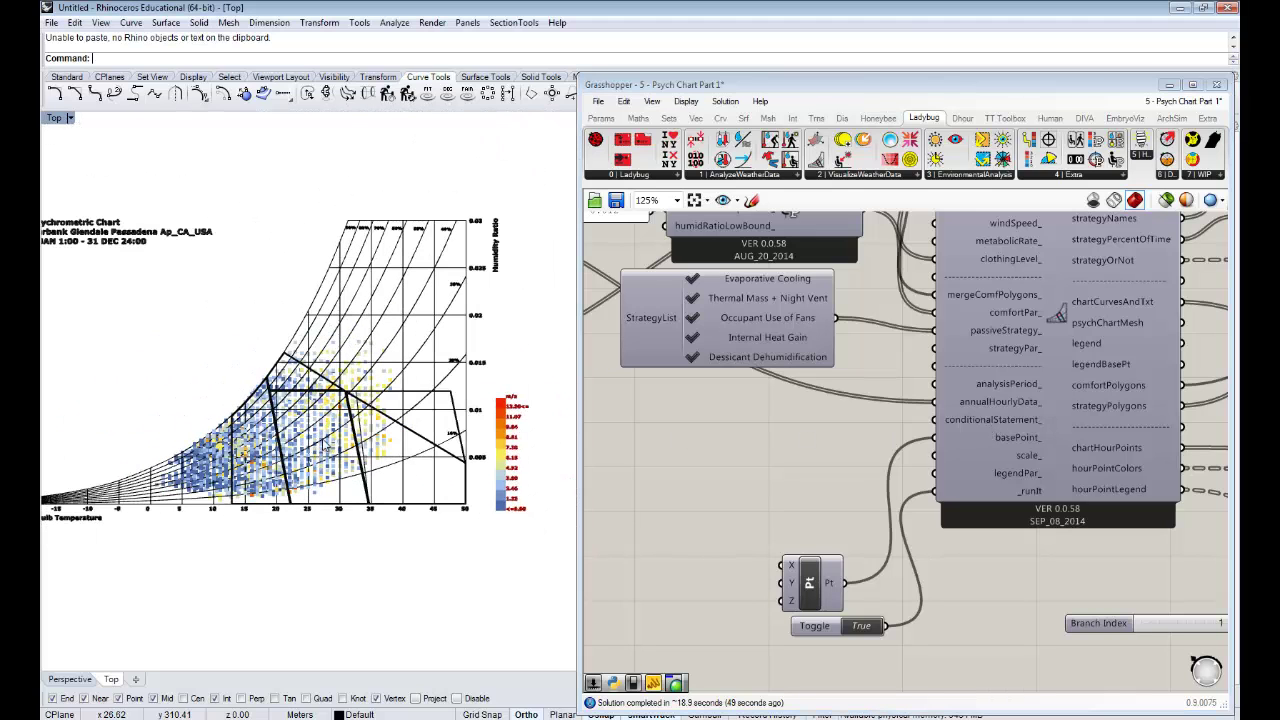
right_click_drag(324, 443, 360, 430)
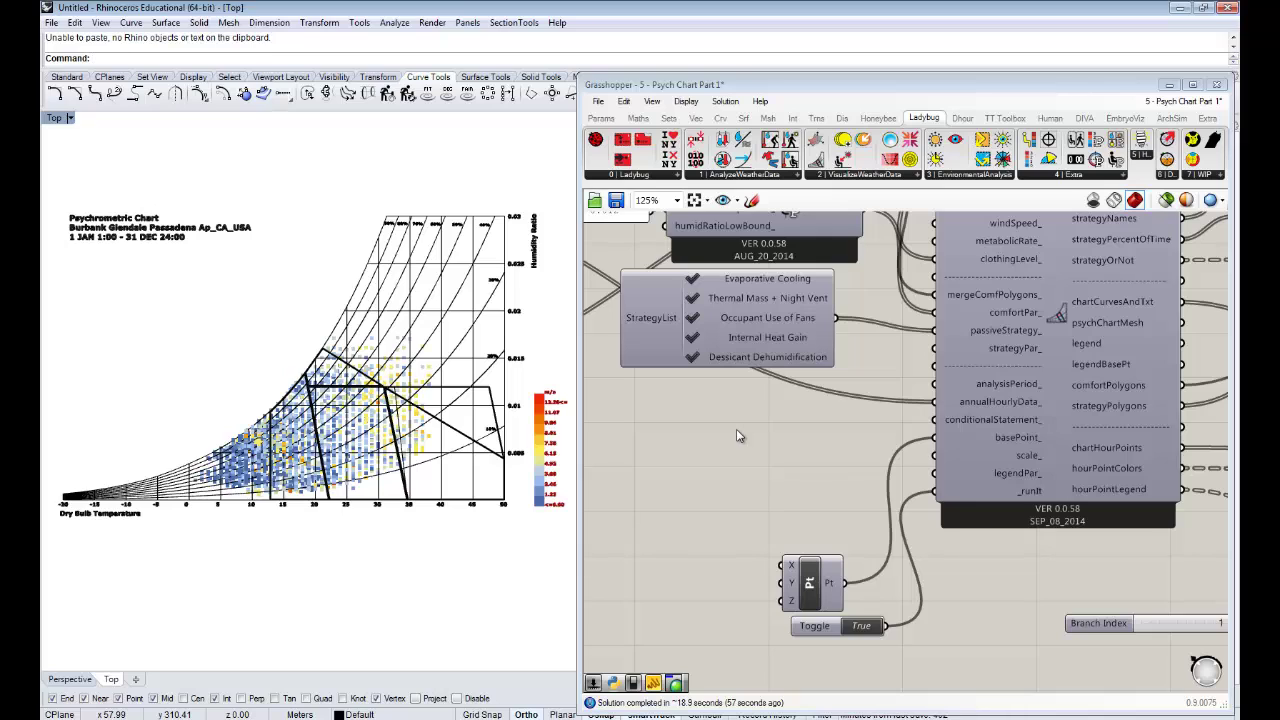
right_click_drag(742, 434, 735, 434)
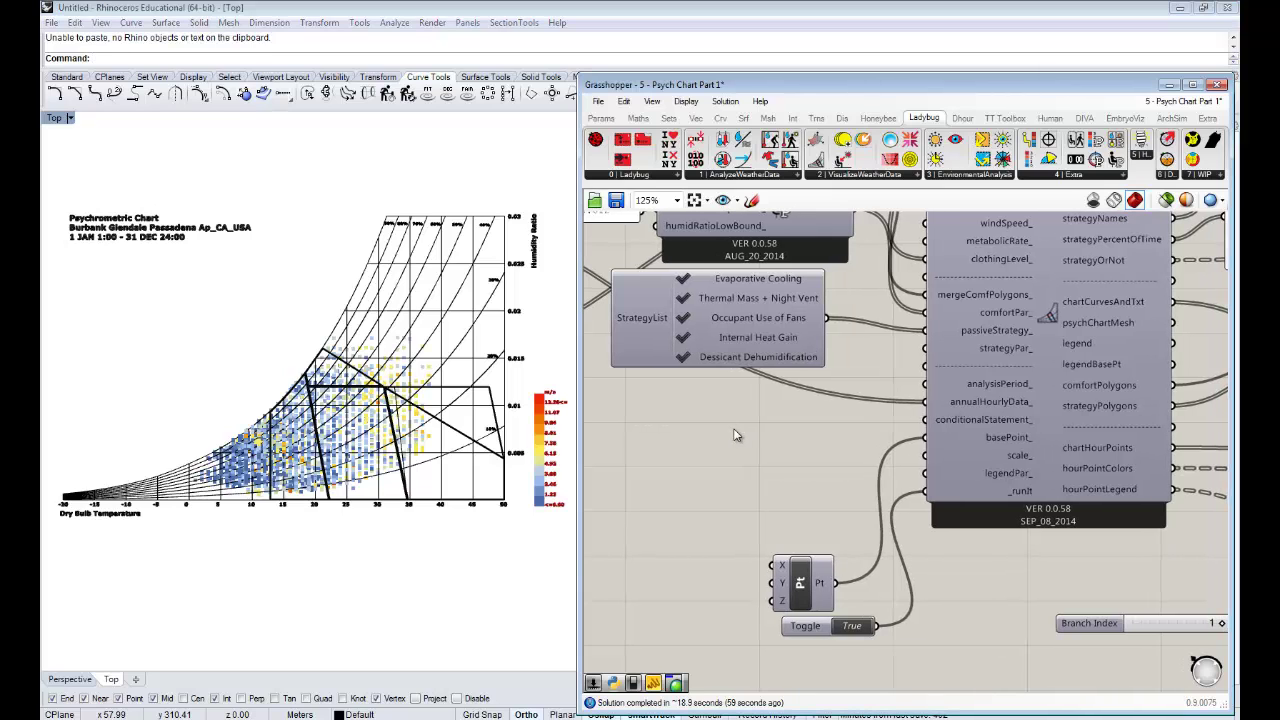
double_click(764, 439)
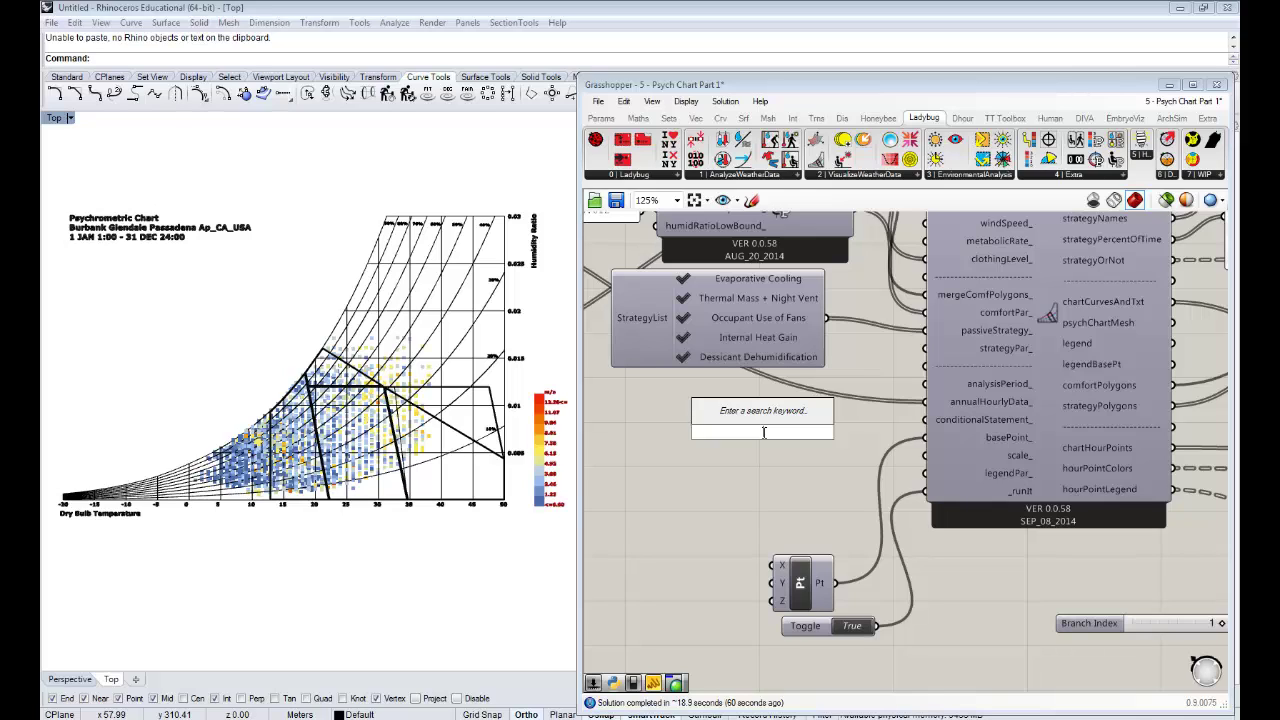
type("panel")
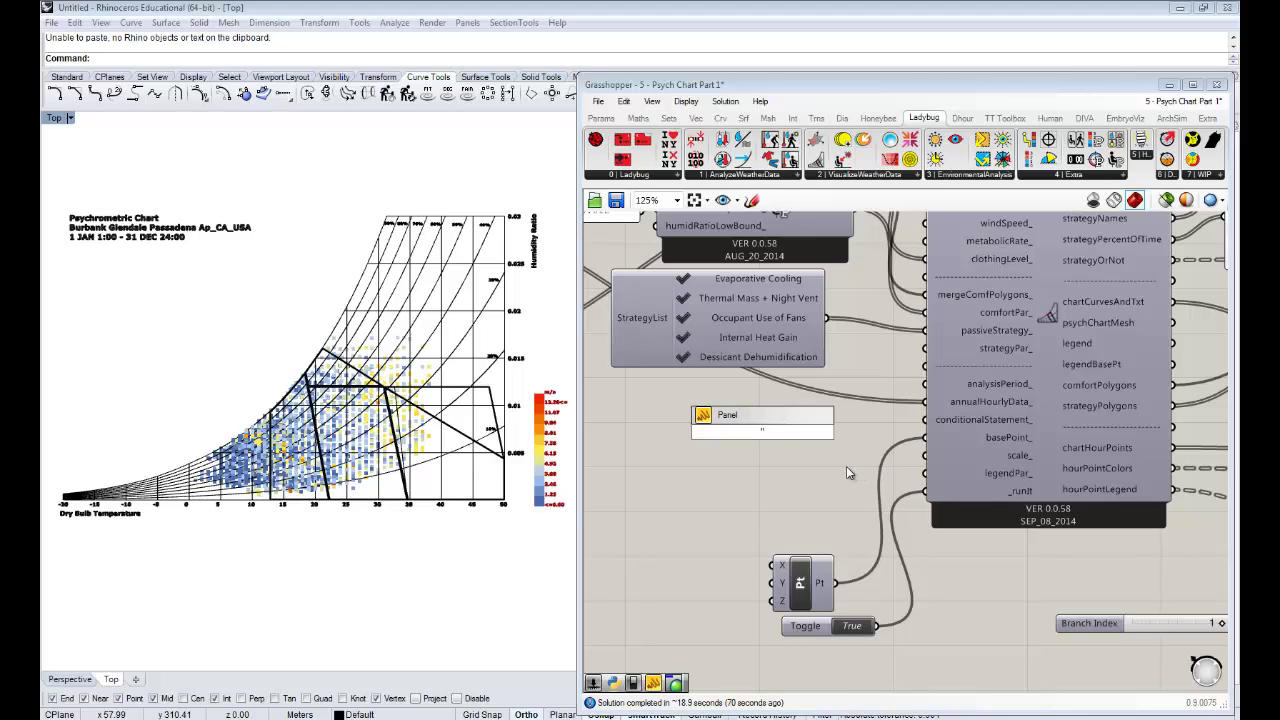
type("c>1")
left_click(846, 466)
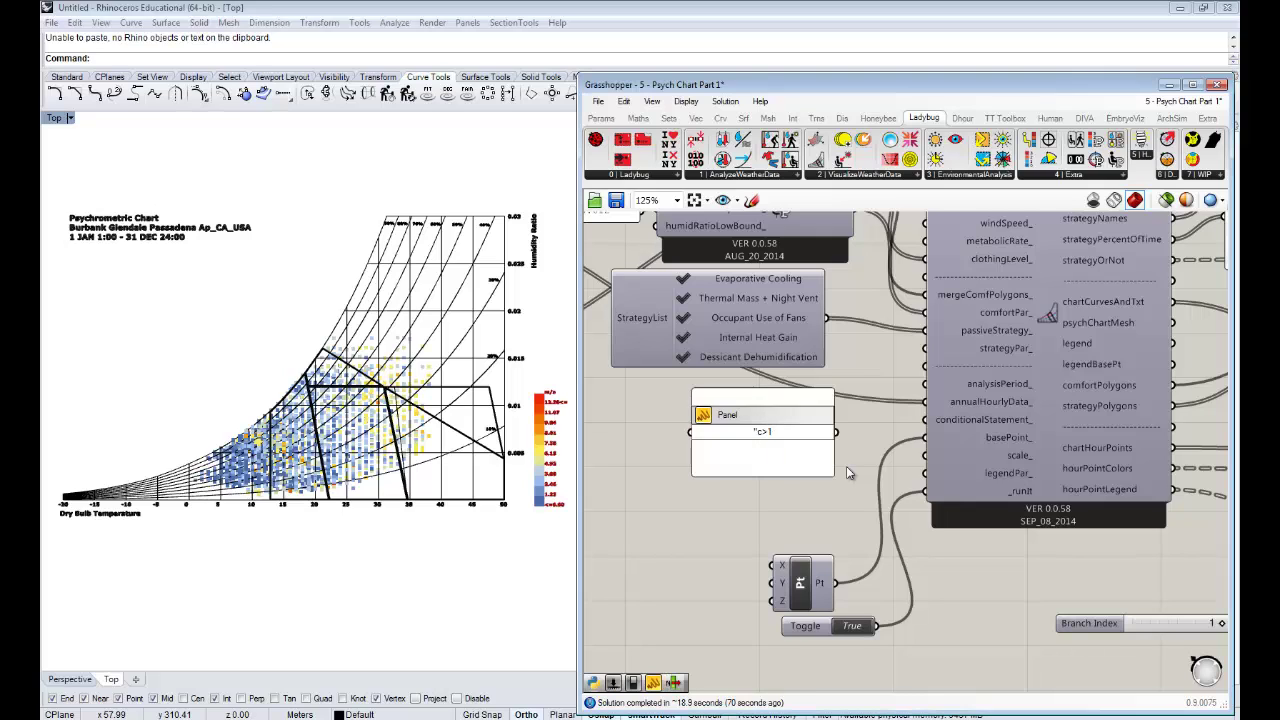
left_click_drag(832, 392, 916, 430)
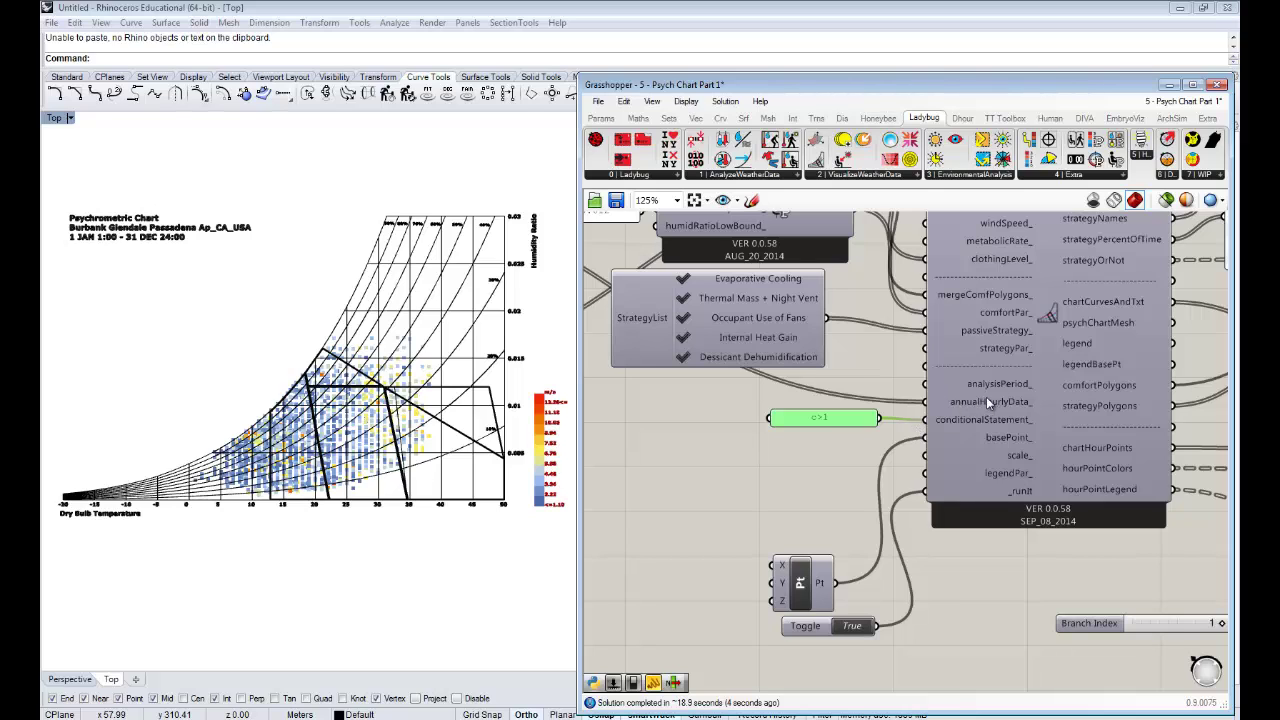
Hide the preview of the two Tree Branch components and the hour points' Custom Preview component together
right_click_drag(1125, 527, 1080, 525)
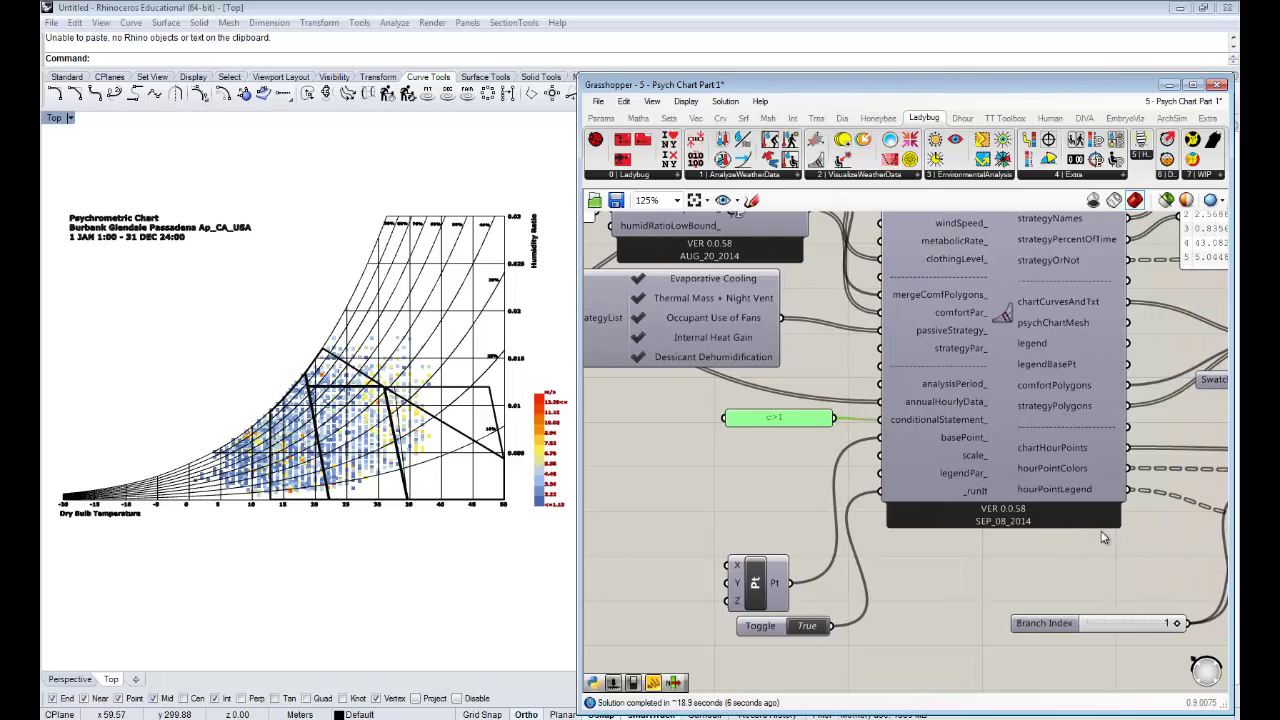
scroll(340, 500, "up", 5)
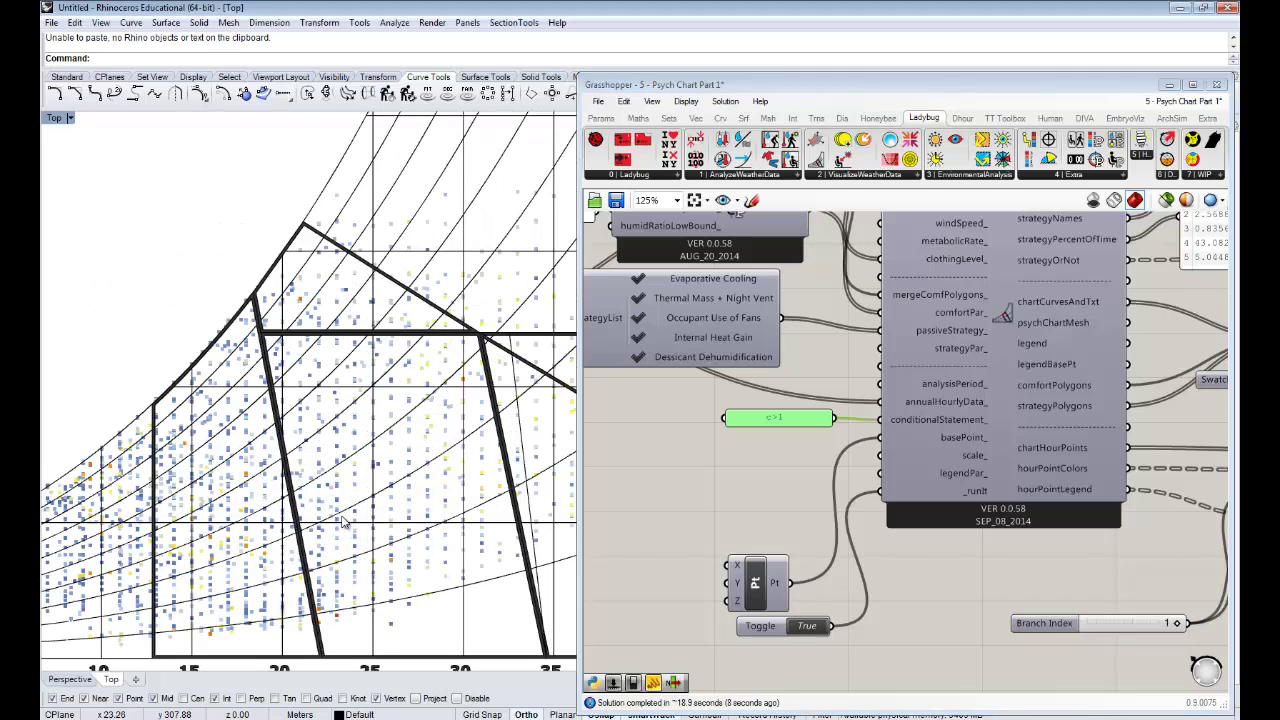
scroll(343, 520, "down", 5)
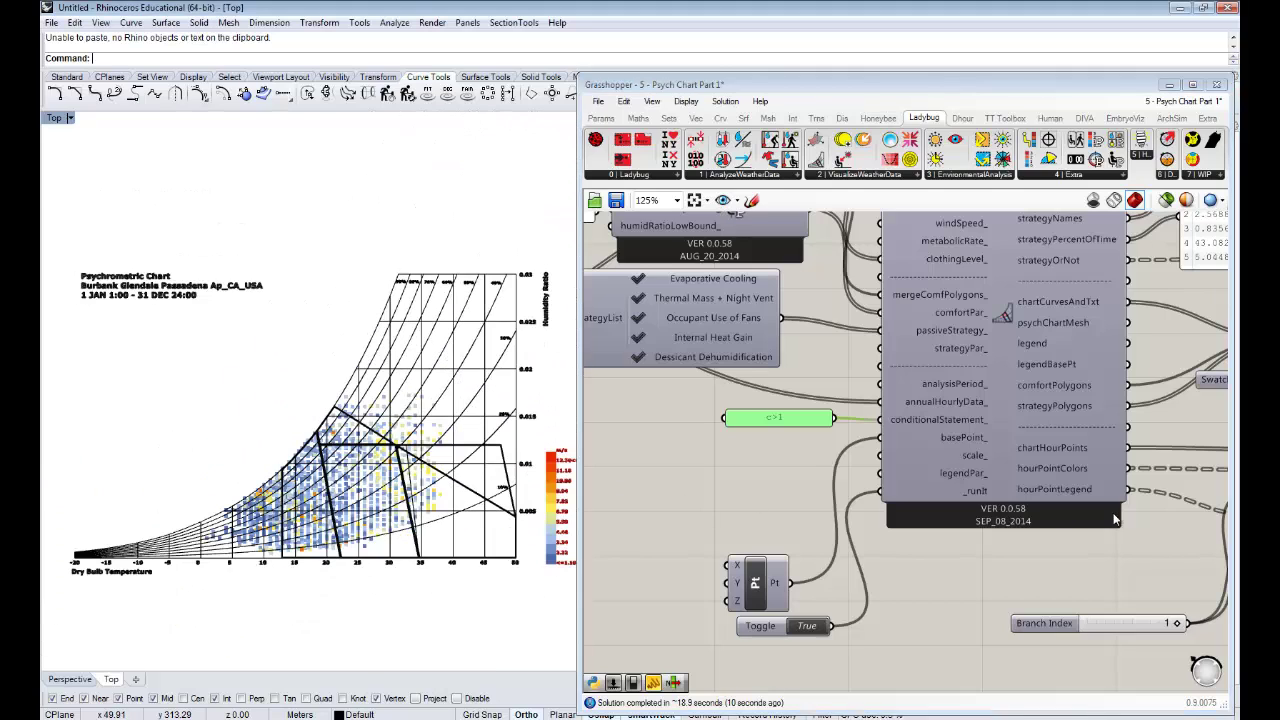
right_click_drag(1149, 505, 981, 510)
left_click_drag(1117, 562, 950, 432)
right_click(950, 430)
left_click(990, 439)
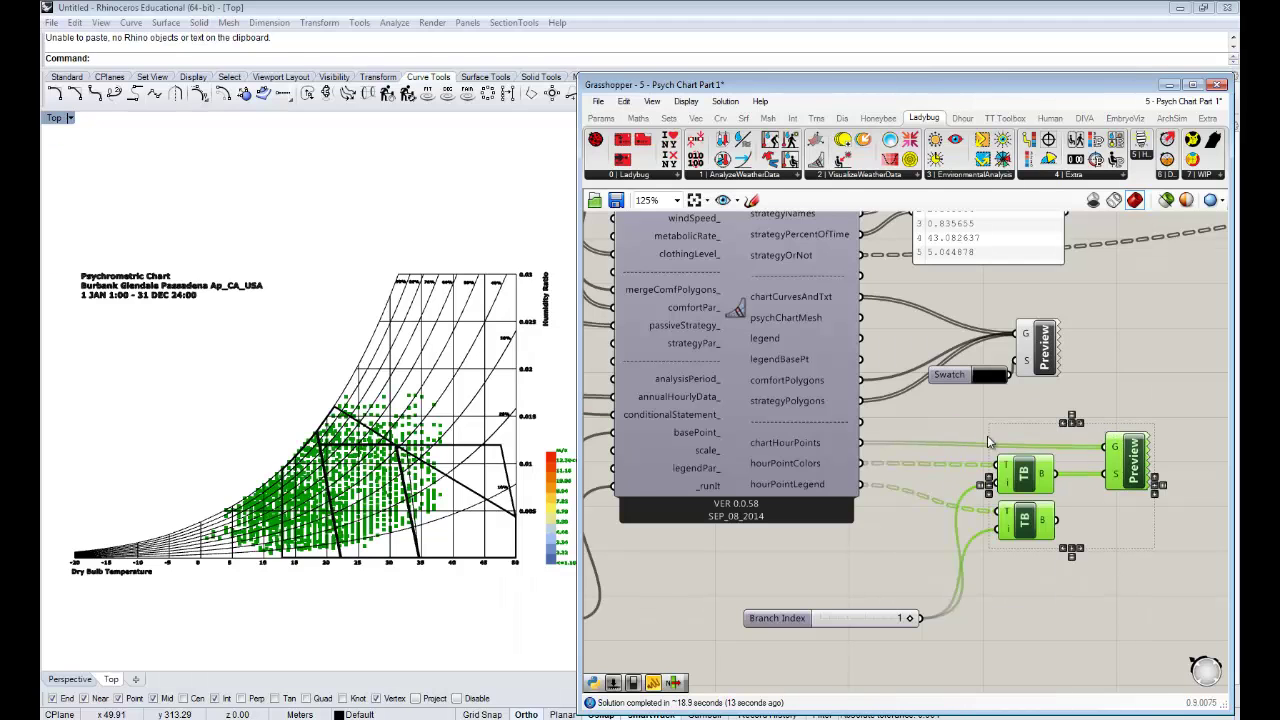
right_click(952, 434)
left_click(985, 457)
left_click(928, 483)
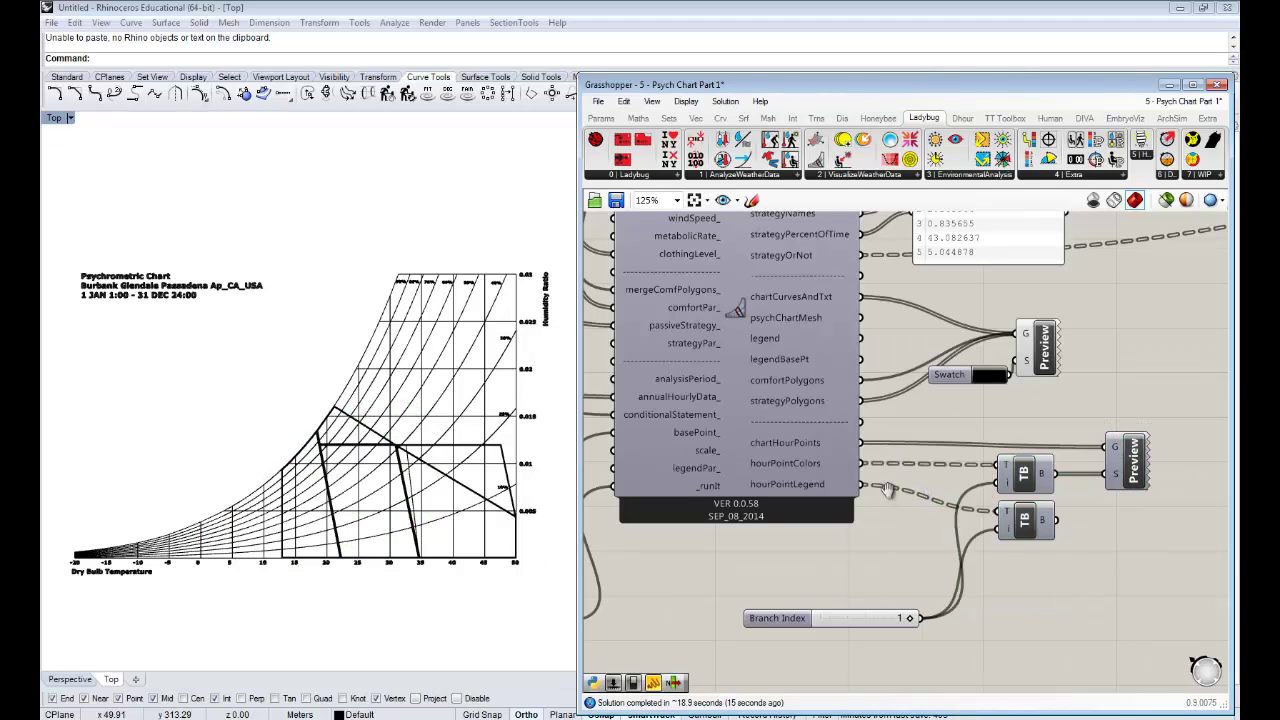
Turn on the preview of the psychrometric chart component itself
right_click_drag(766, 338, 868, 398)
left_click(850, 402)
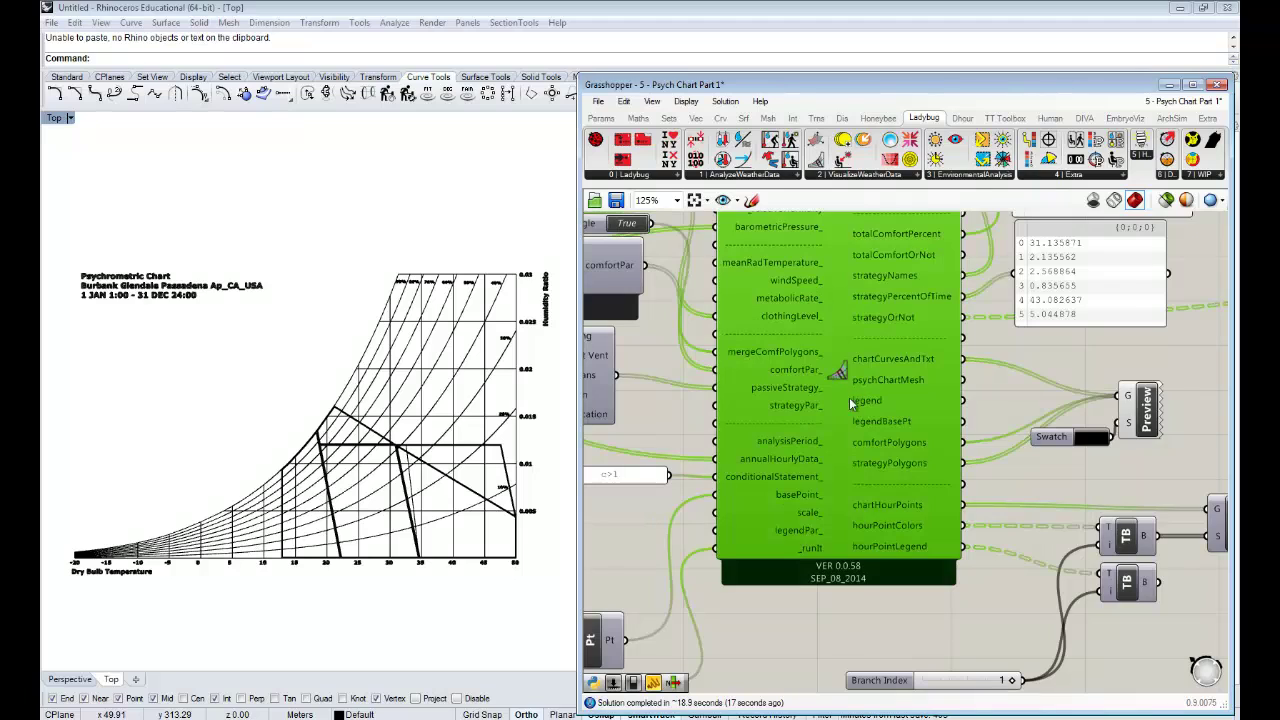
right_click(845, 515)
left_click(889, 602)
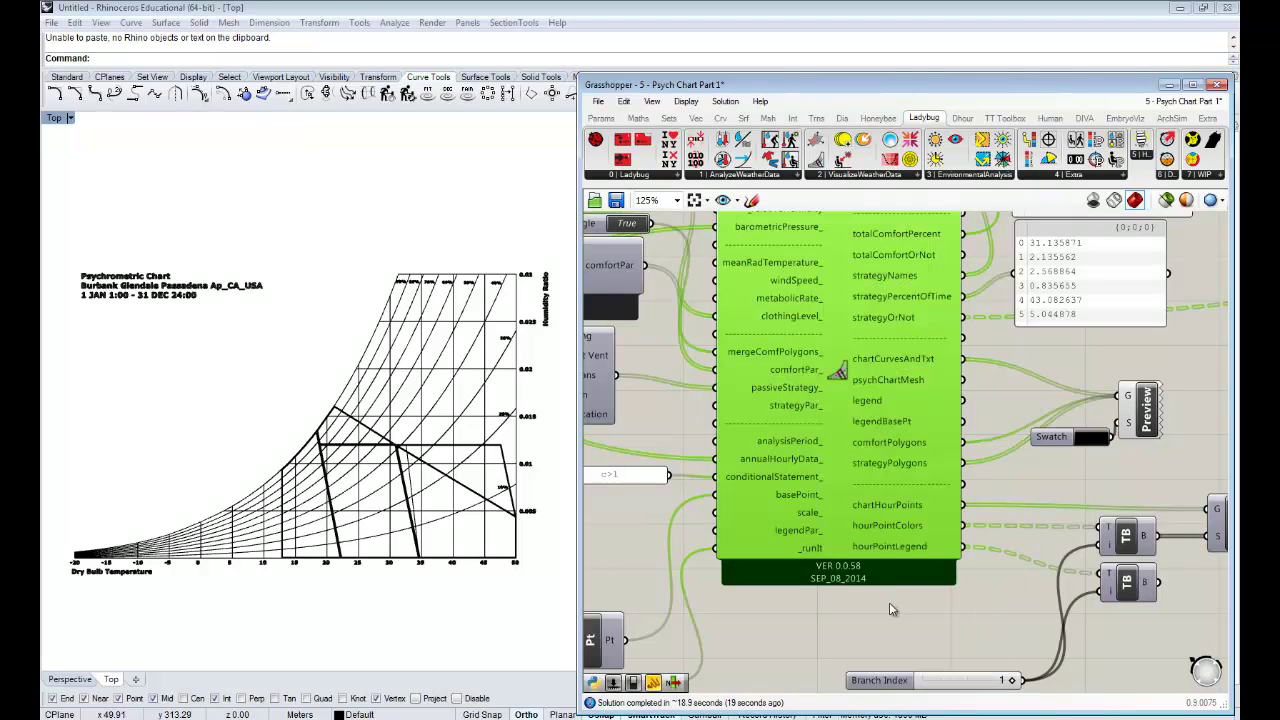
left_click(845, 632)
Examine how the hours are distributed over the colored psychrometric chart mesh, both close up and across the whole chart
mouse_move(445, 460)
right_mouse_down()
mouse_move(388, 435)
mouse_move(460, 450)
right_mouse_up()
scroll(541, 458, "up", 3)
scroll(530, 462, "down", 2)
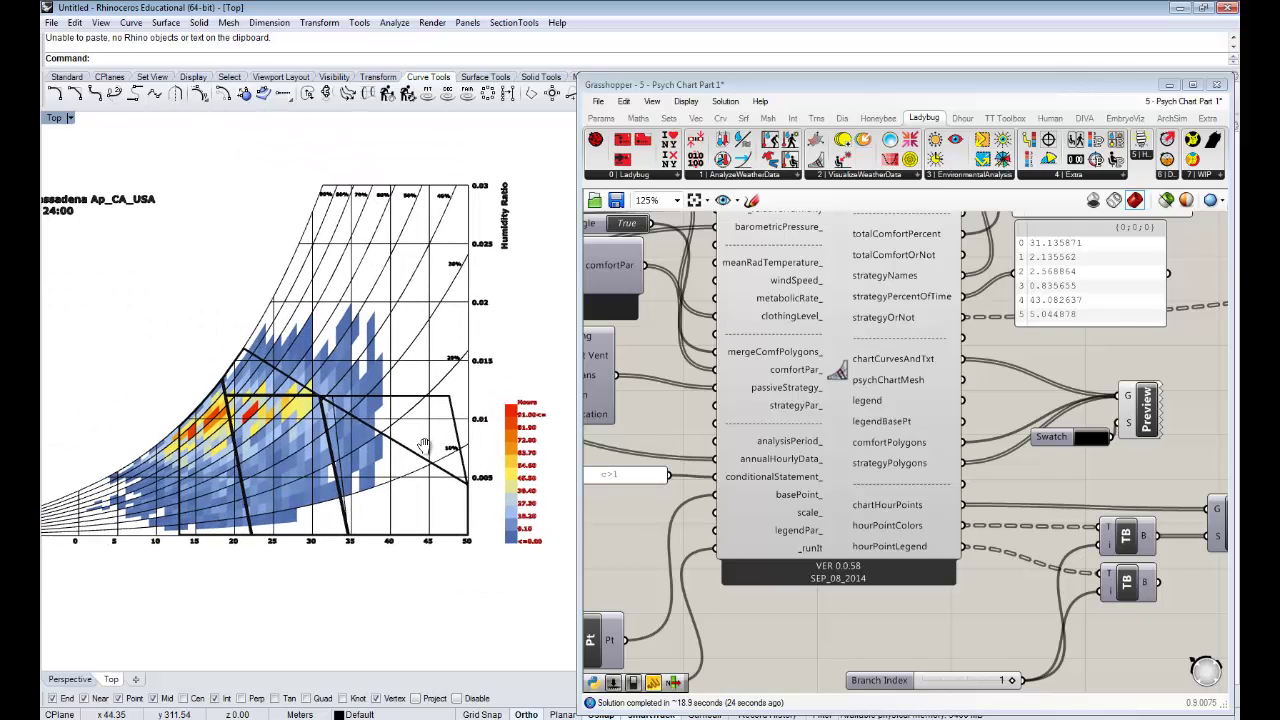
scroll(283, 465, "up", 1)
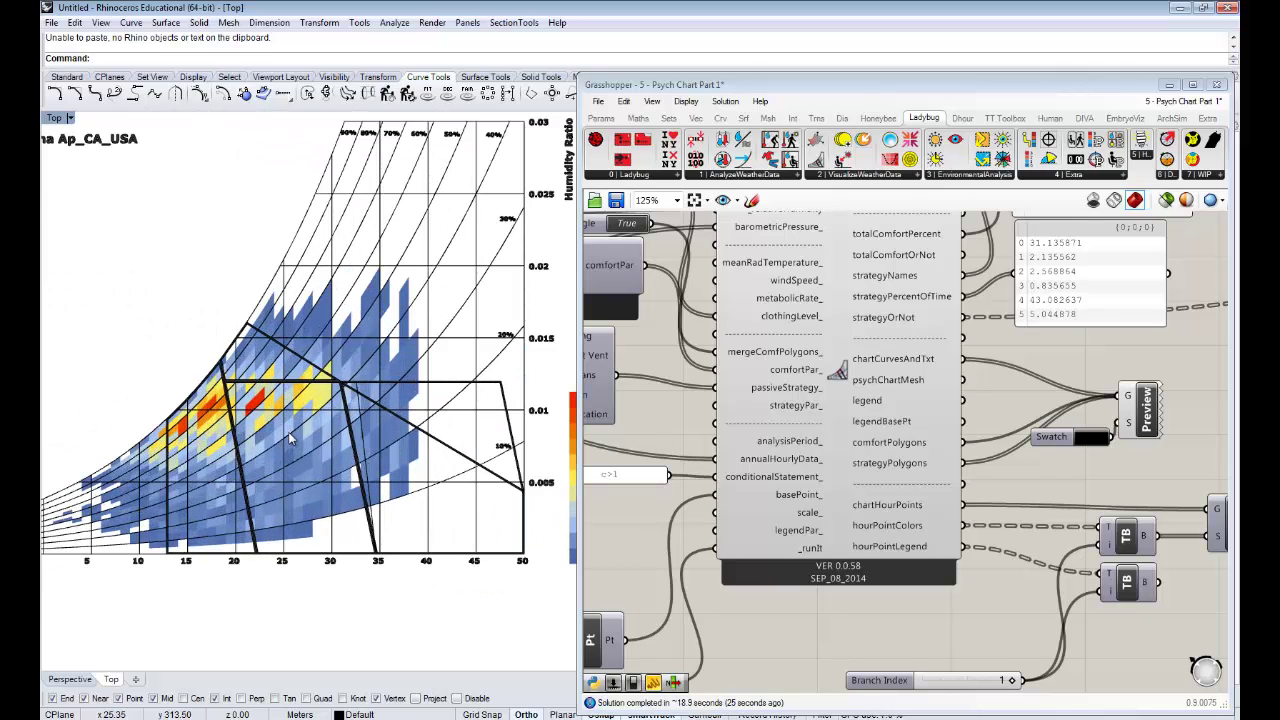
scroll(280, 437, "down", 2)
right_click_drag(277, 438, 340, 447)
left_click(785, 591)
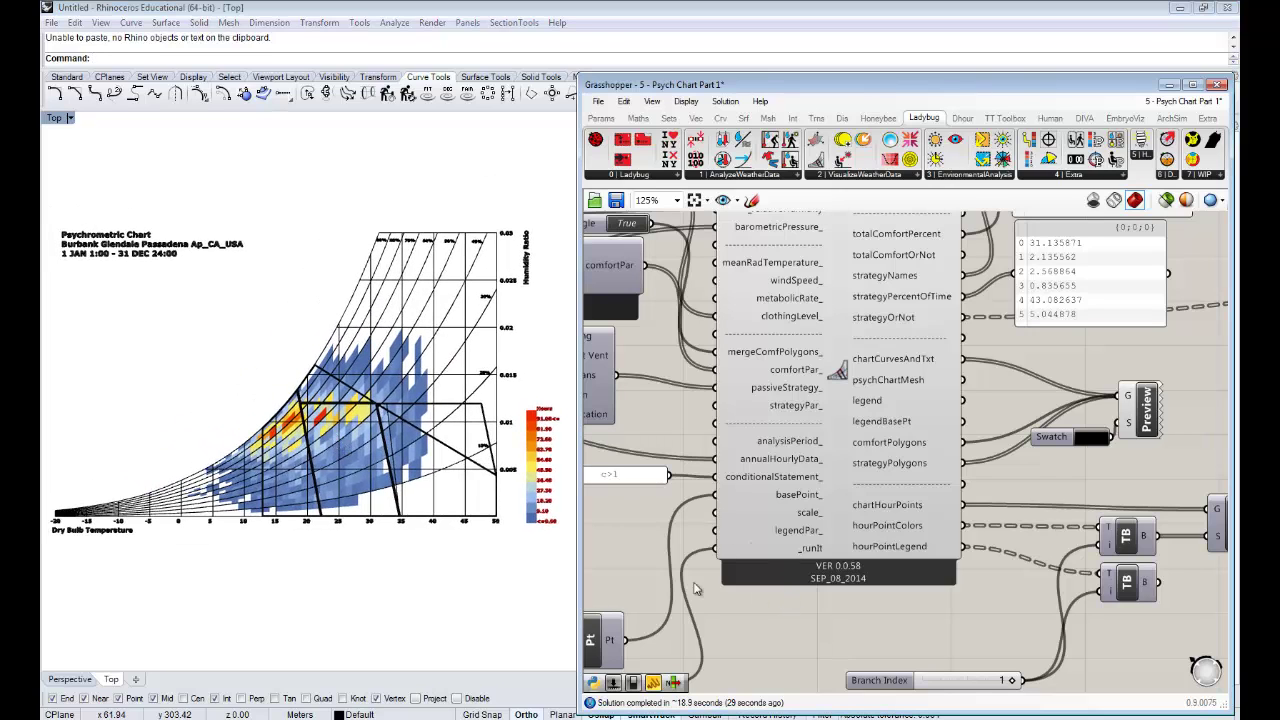
right_click_drag(200, 495, 206, 504)
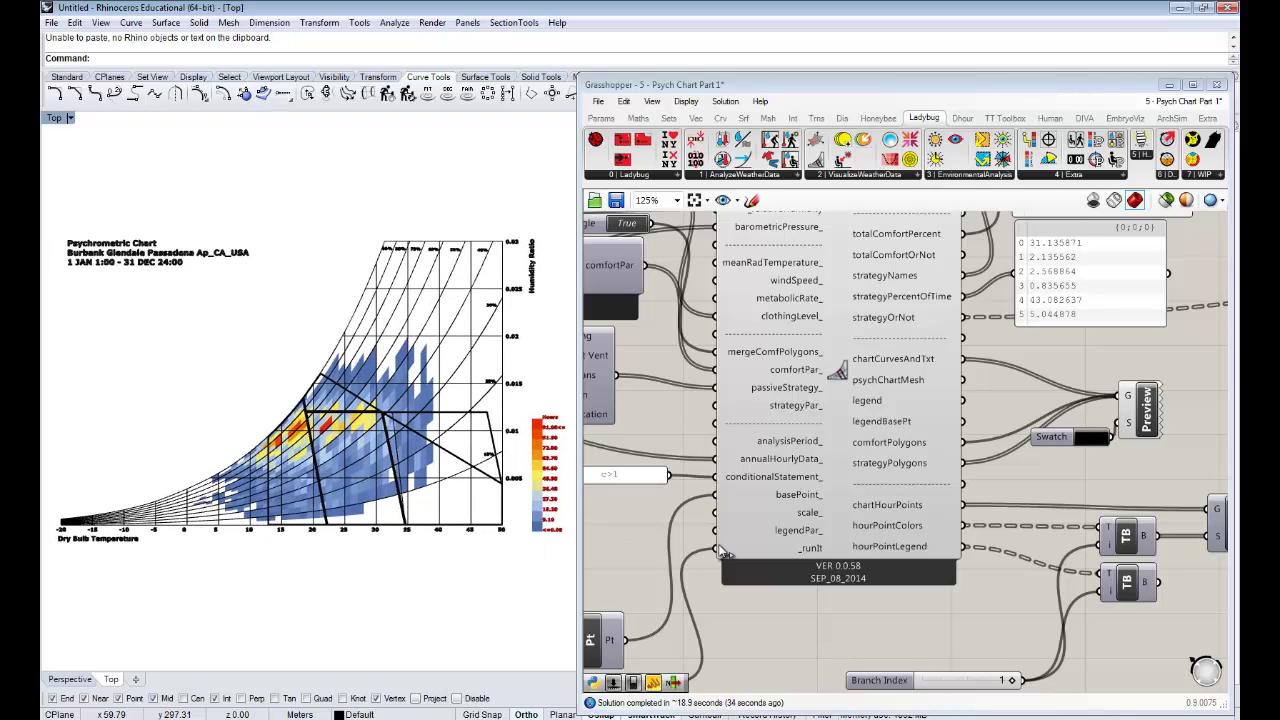